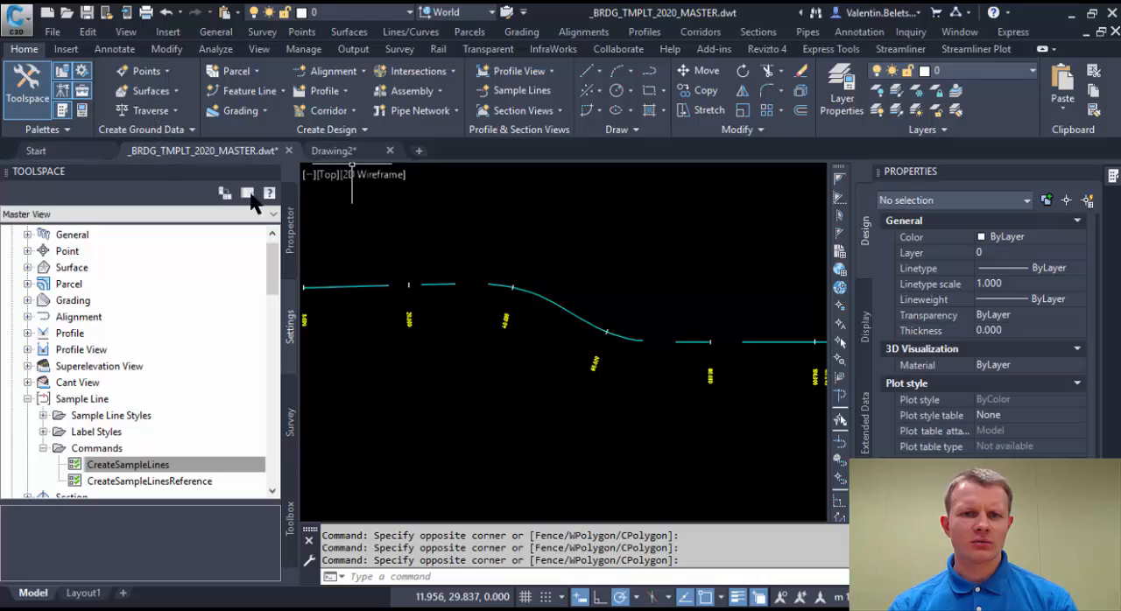
Start creating sample lines along the MC00 alignment.
left_click(291, 226)
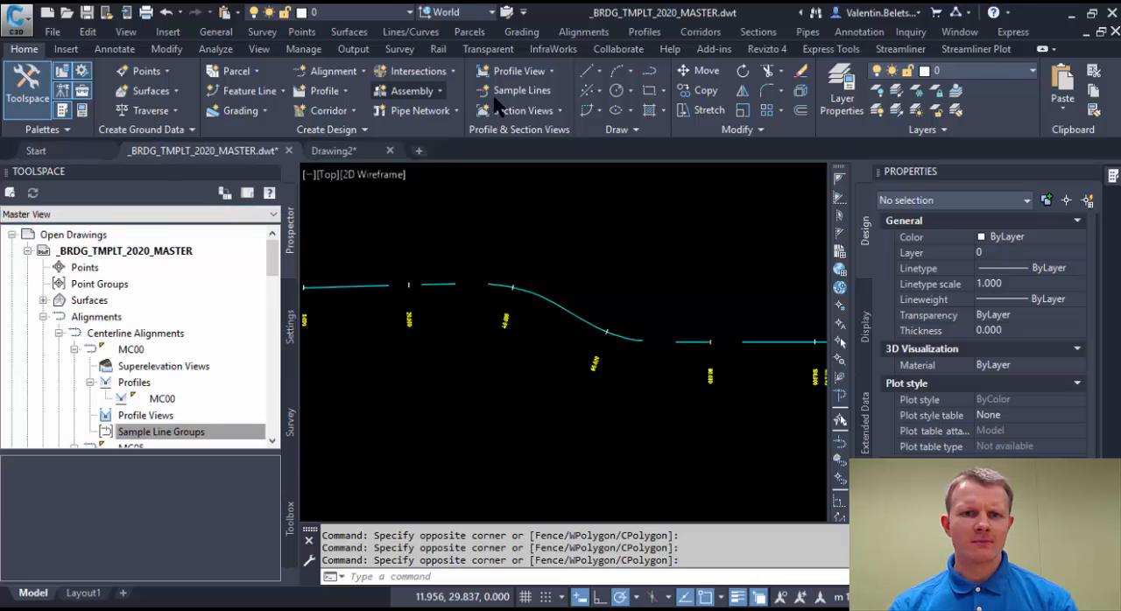
left_click(539, 96)
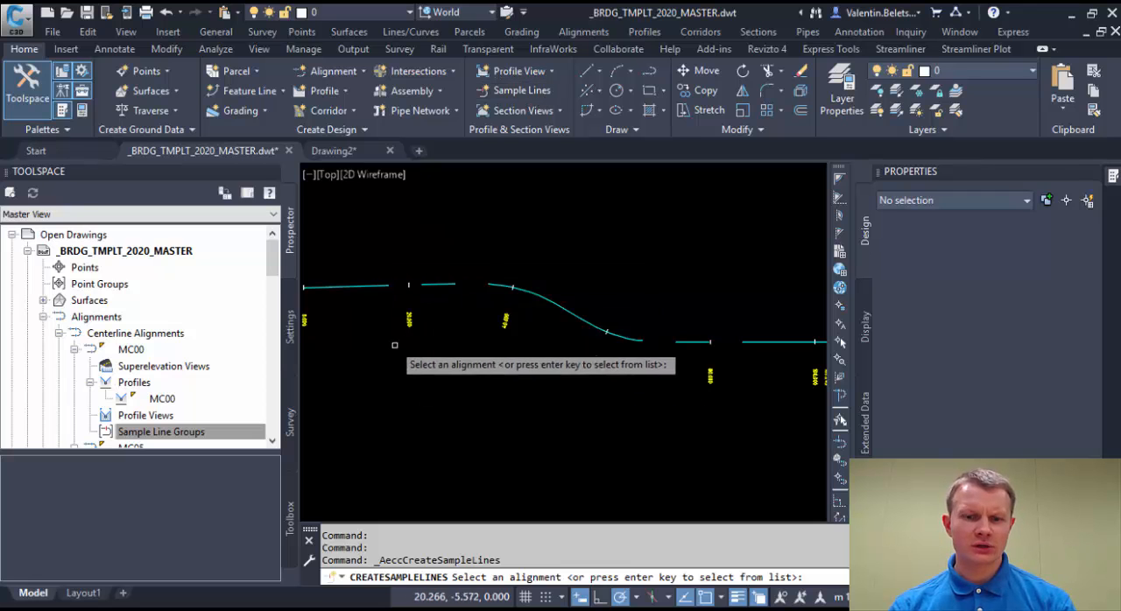
left_click(367, 286)
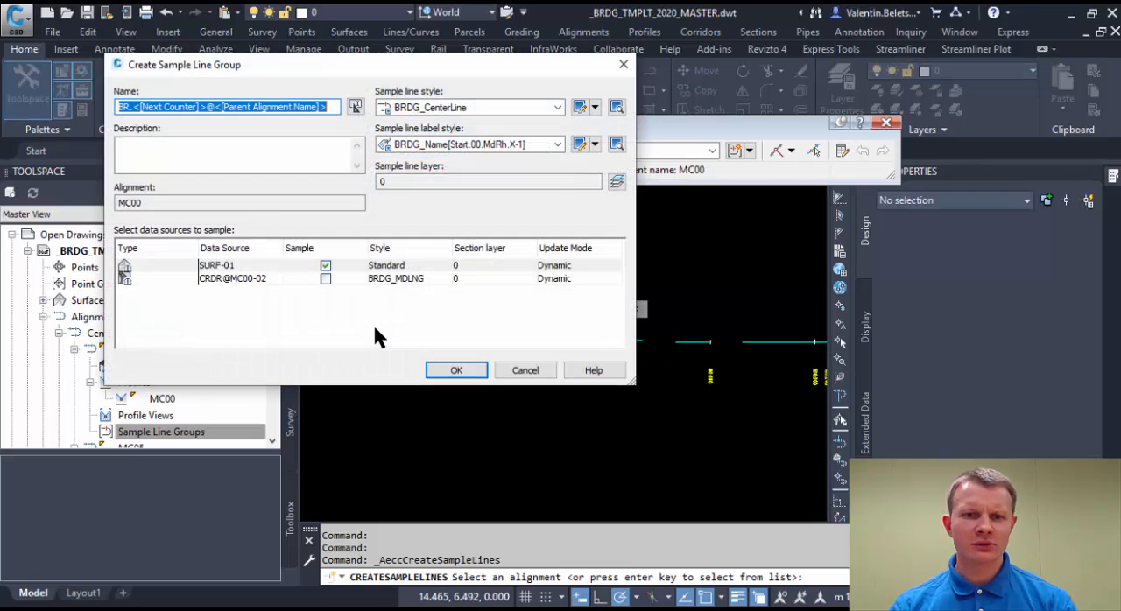
Review the group's name template and the previews of its line and label styles, and accept the sample line group settings.
left_click(354, 107)
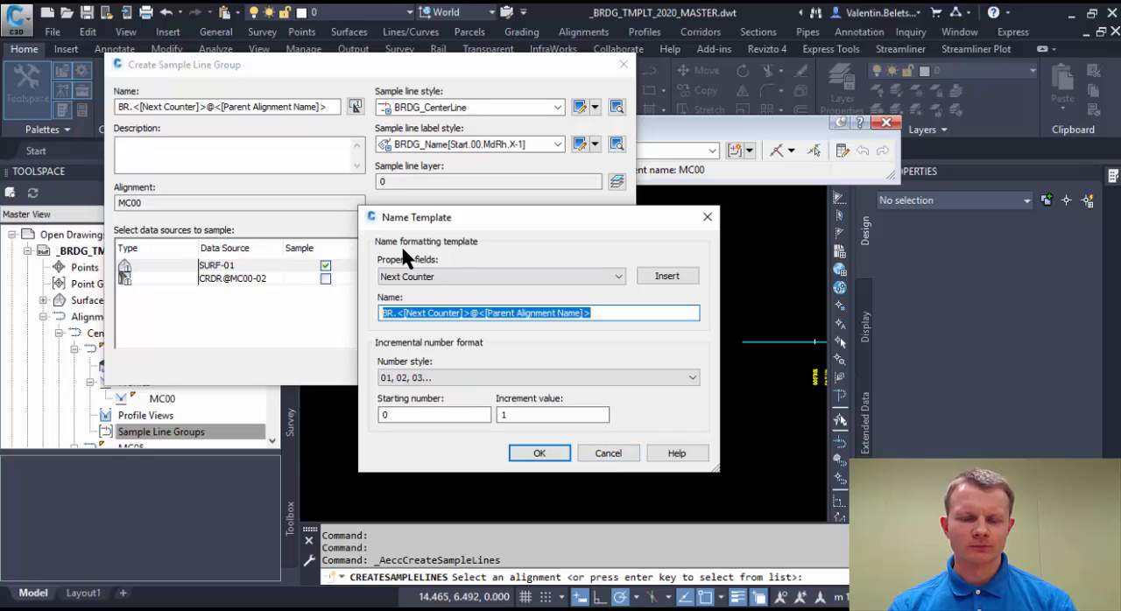
left_click(613, 454)
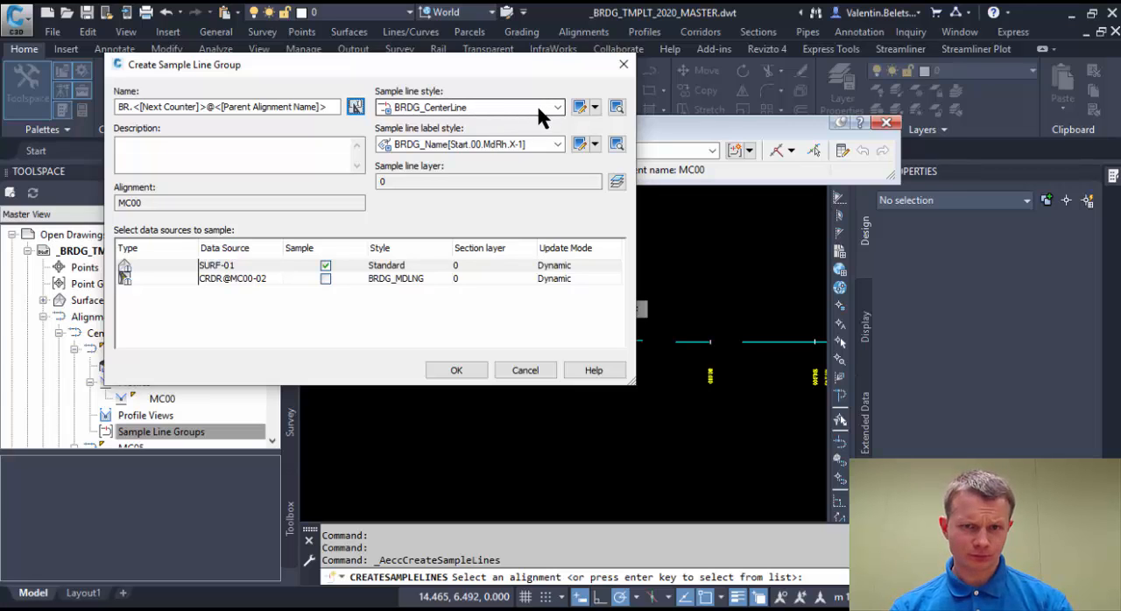
left_click(616, 107)
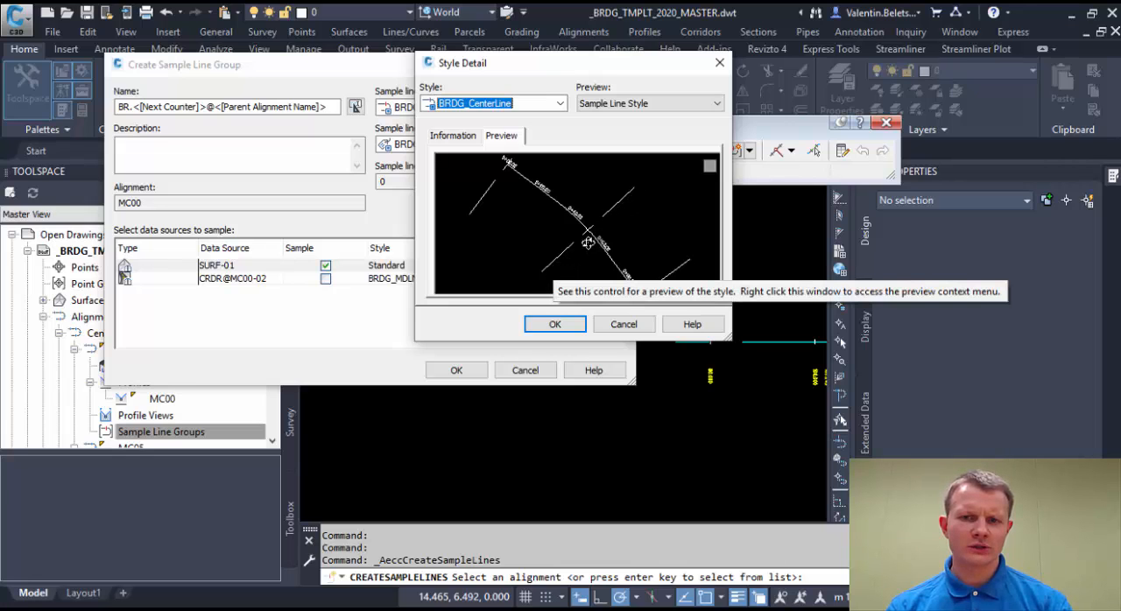
left_click(624, 324)
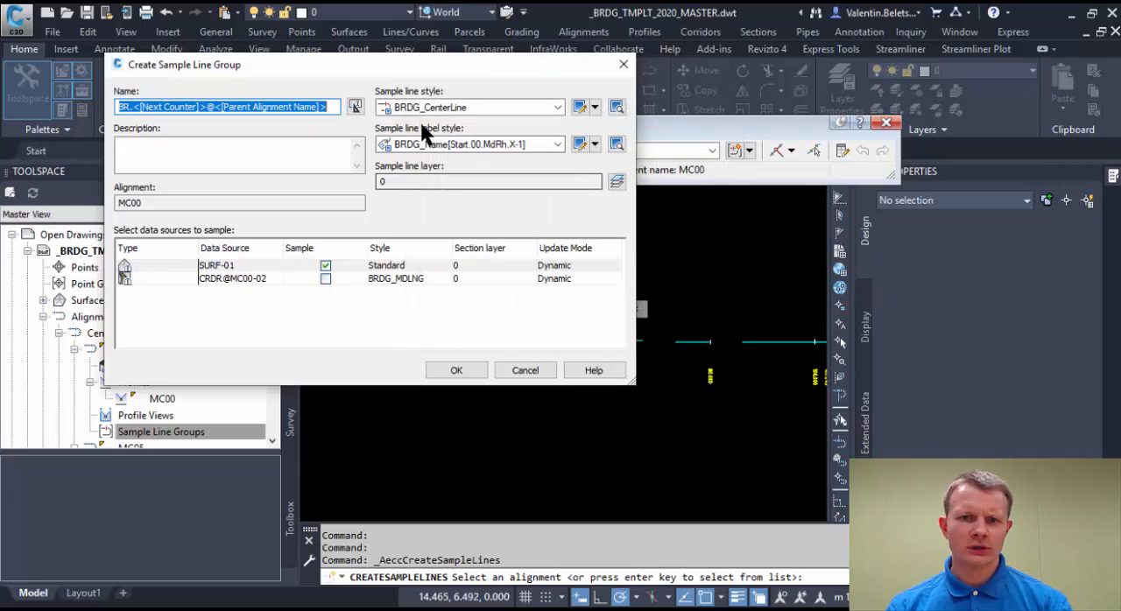
left_click(618, 144)
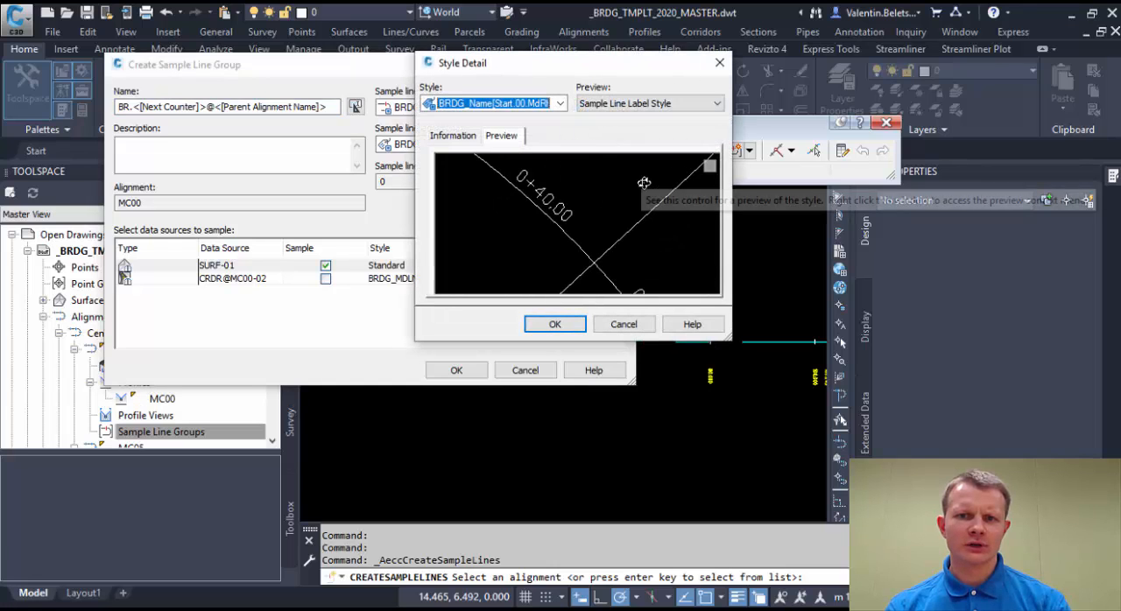
middle_click_drag(643, 183, 448, 303)
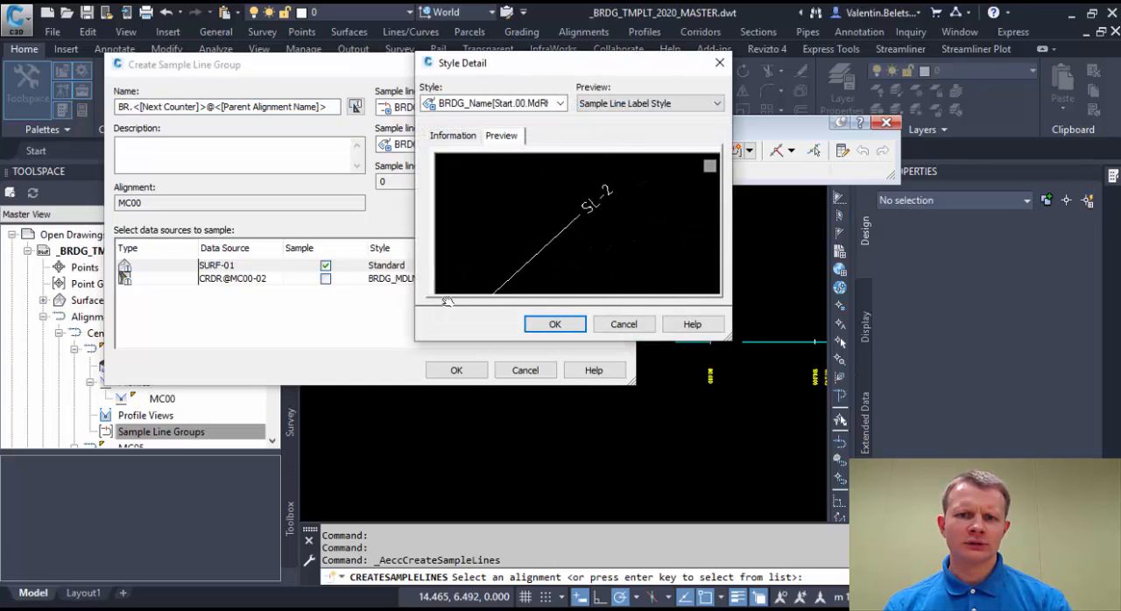
left_click(618, 321)
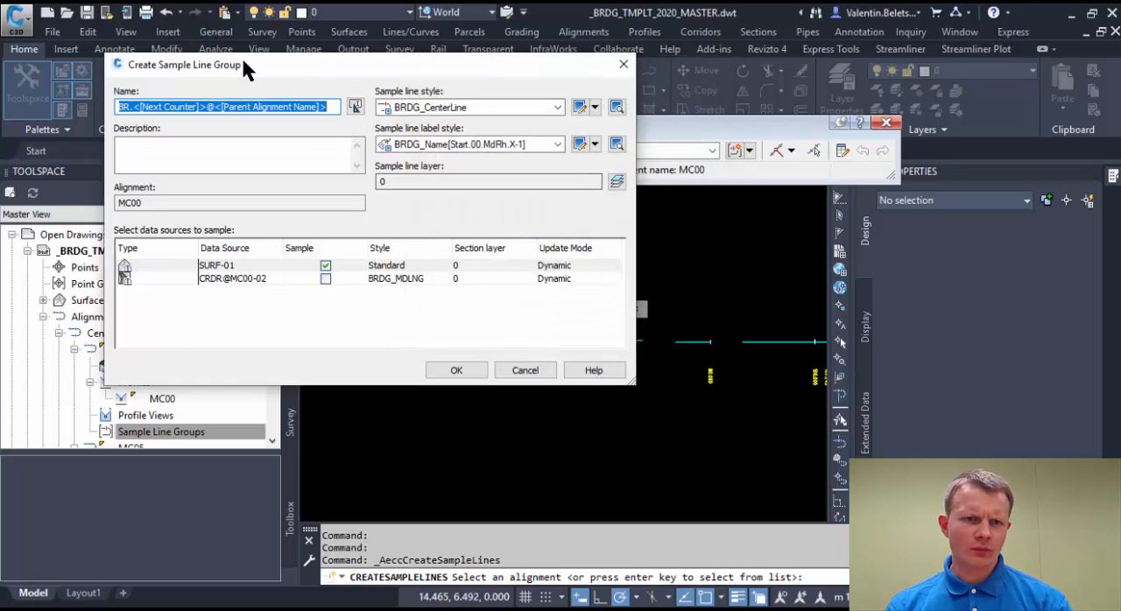
left_click(457, 372)
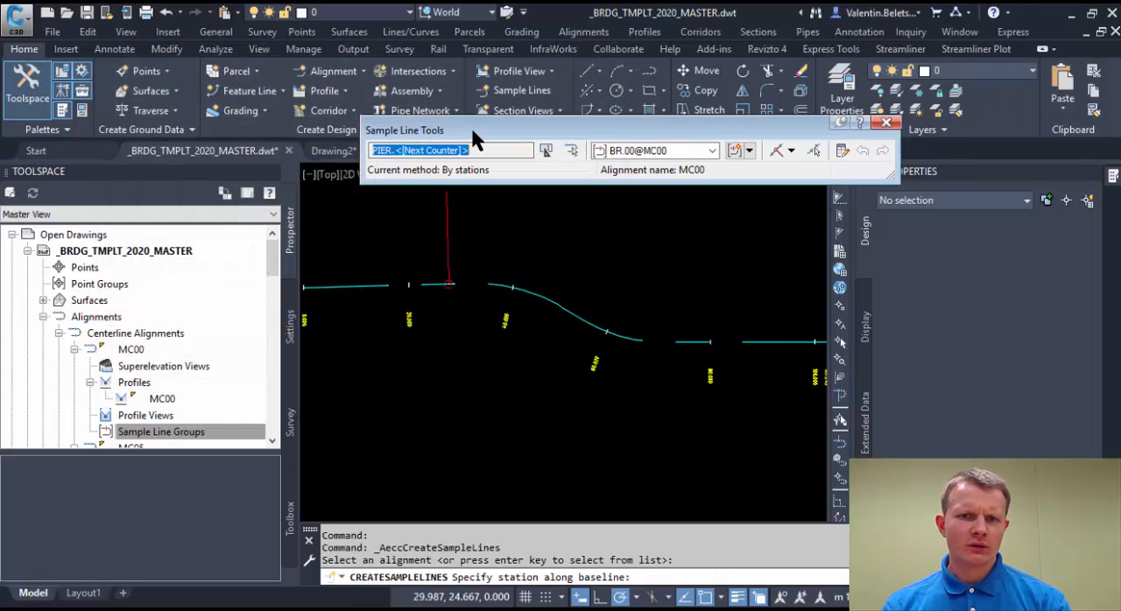
Examine the sample line name template and its available property fields without changing them.
left_click_drag(472, 131, 405, 151)
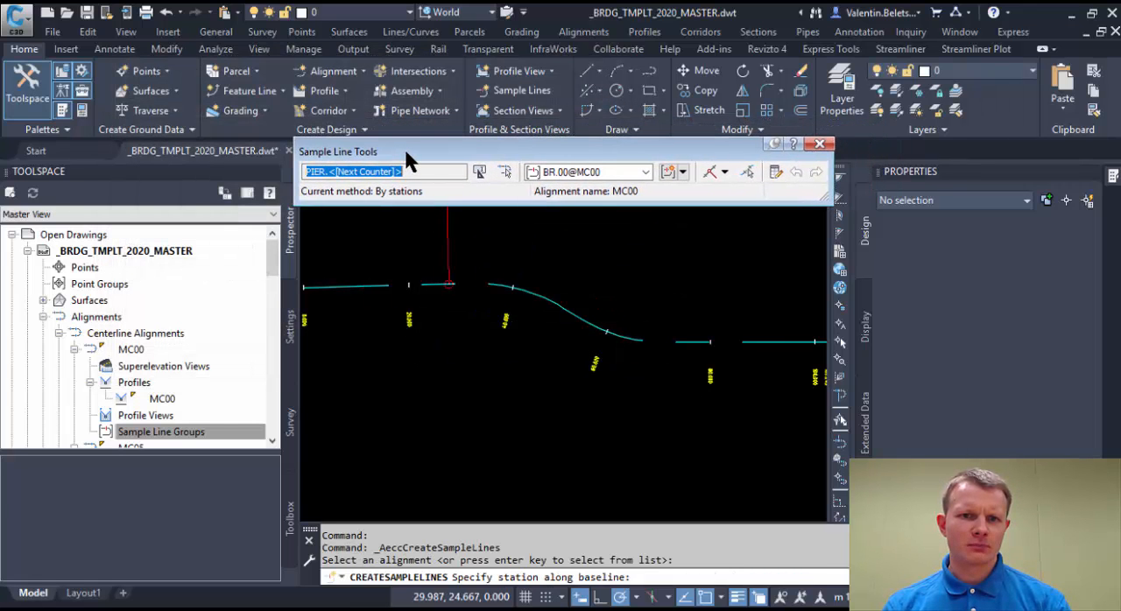
left_click(479, 172)
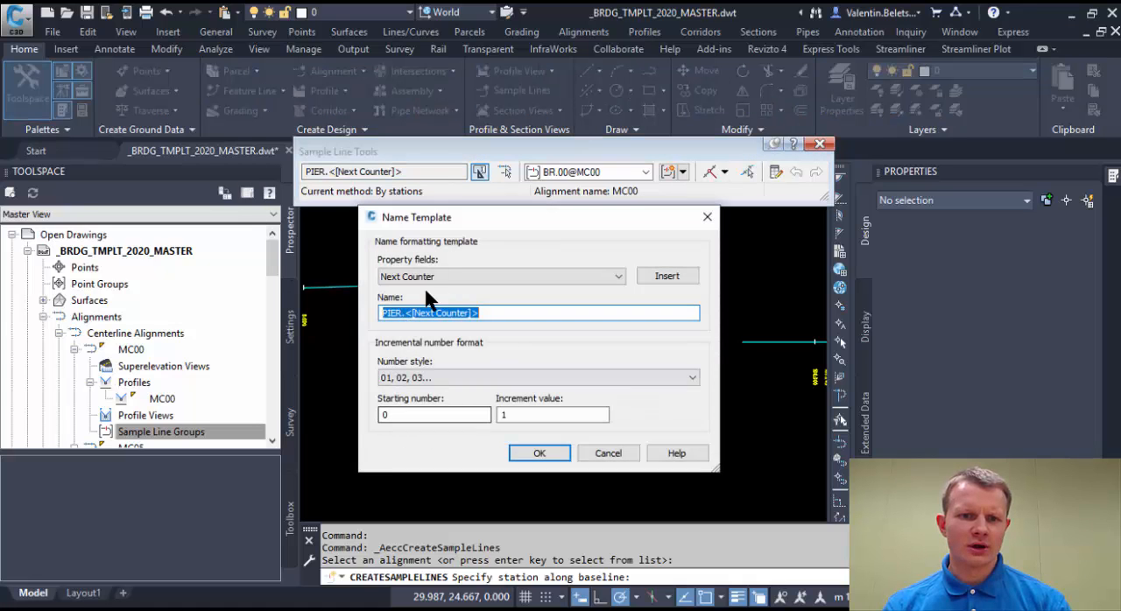
left_click_drag(585, 226, 526, 140)
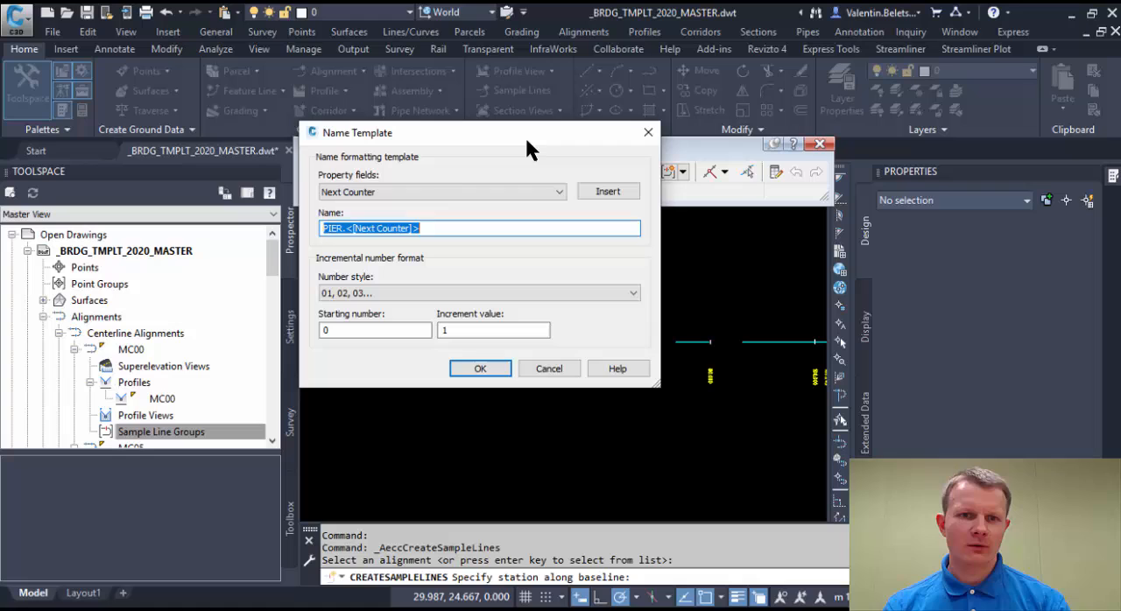
left_click(463, 196)
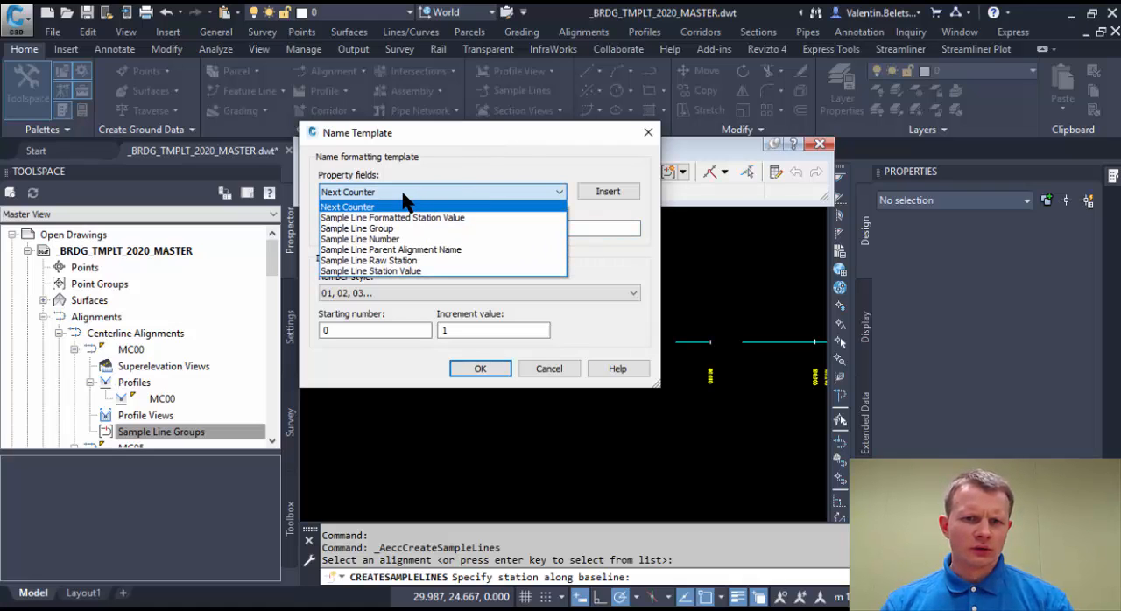
left_click(403, 194)
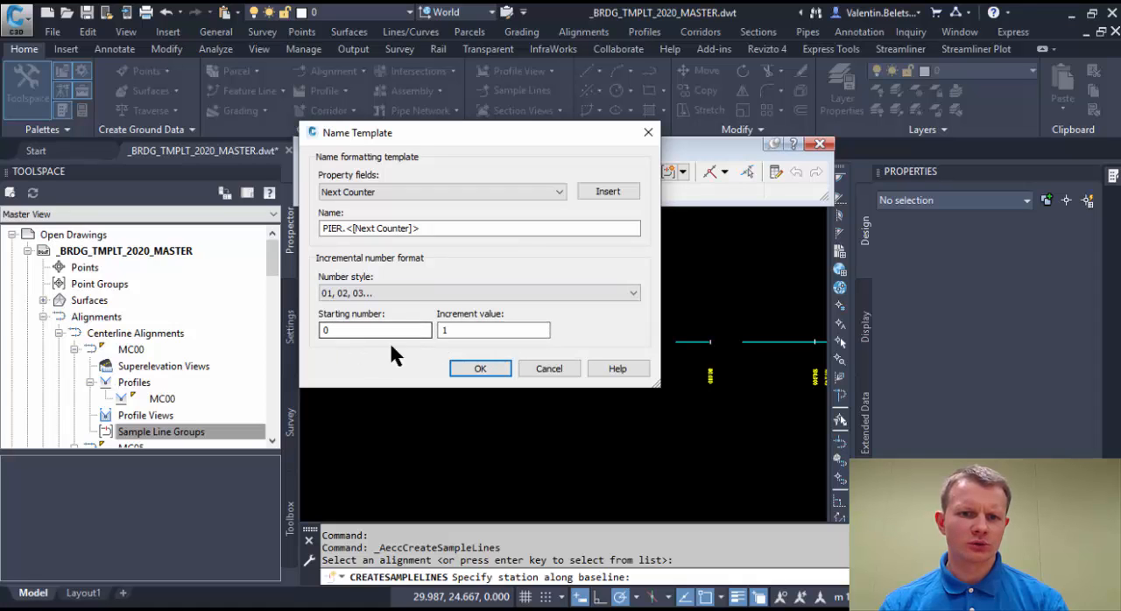
left_click(549, 369)
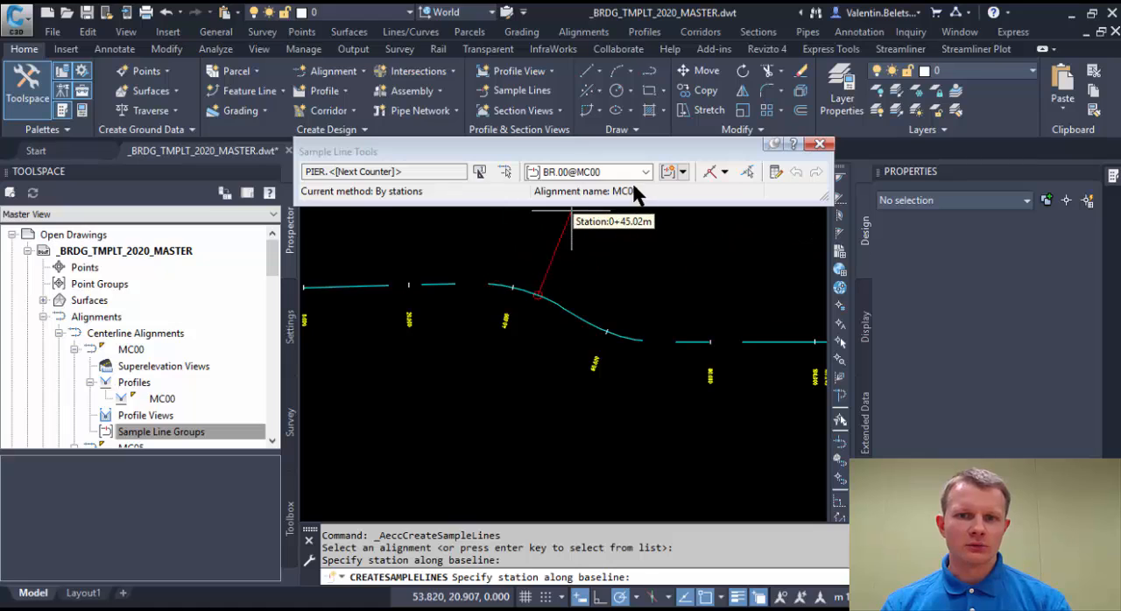
Switch sample line creation to a range of stations and set the start station to 10 m.
left_click(725, 171)
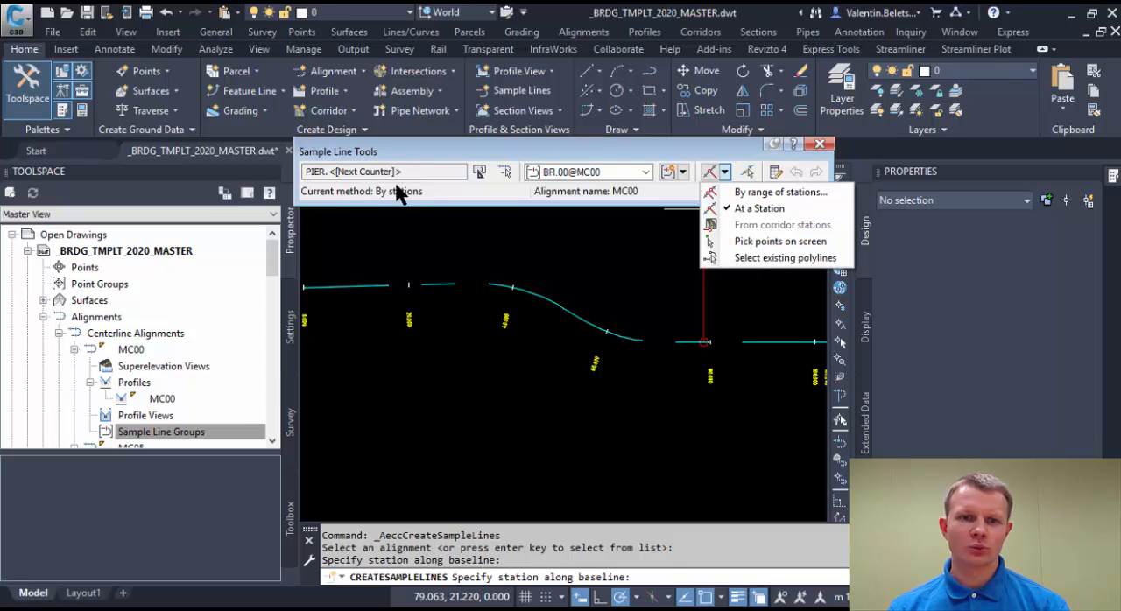
left_click(775, 193)
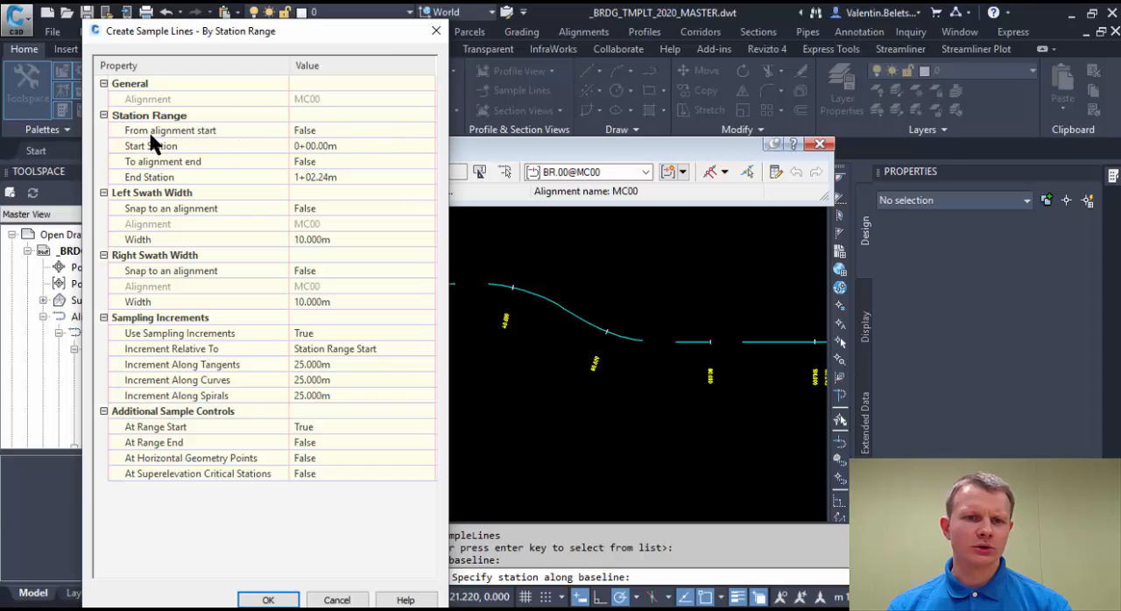
left_click(397, 147)
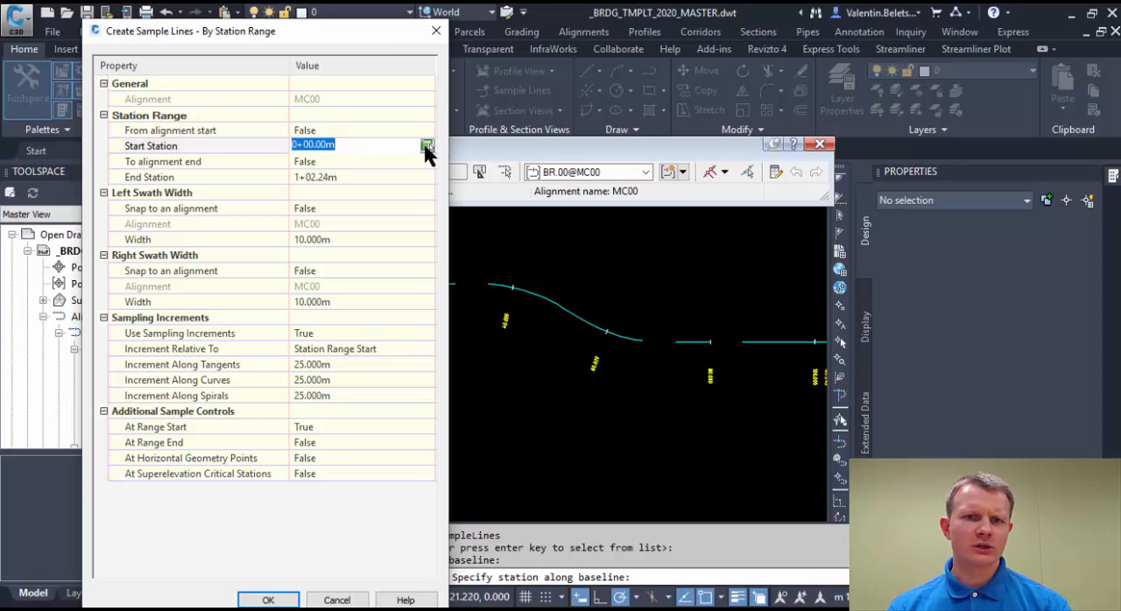
left_click(427, 146)
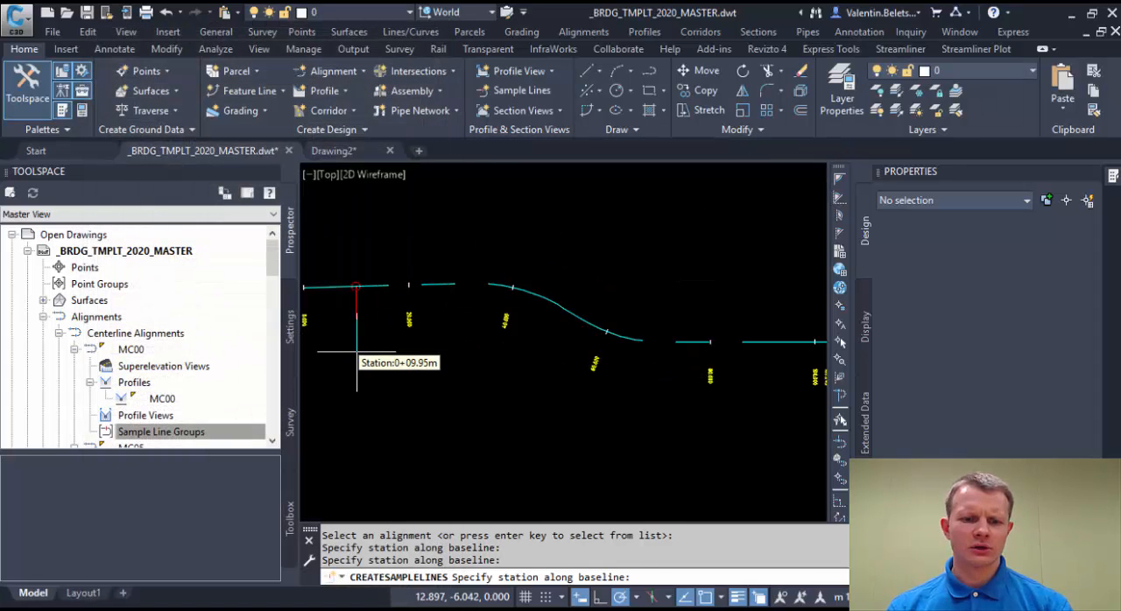
type("10")
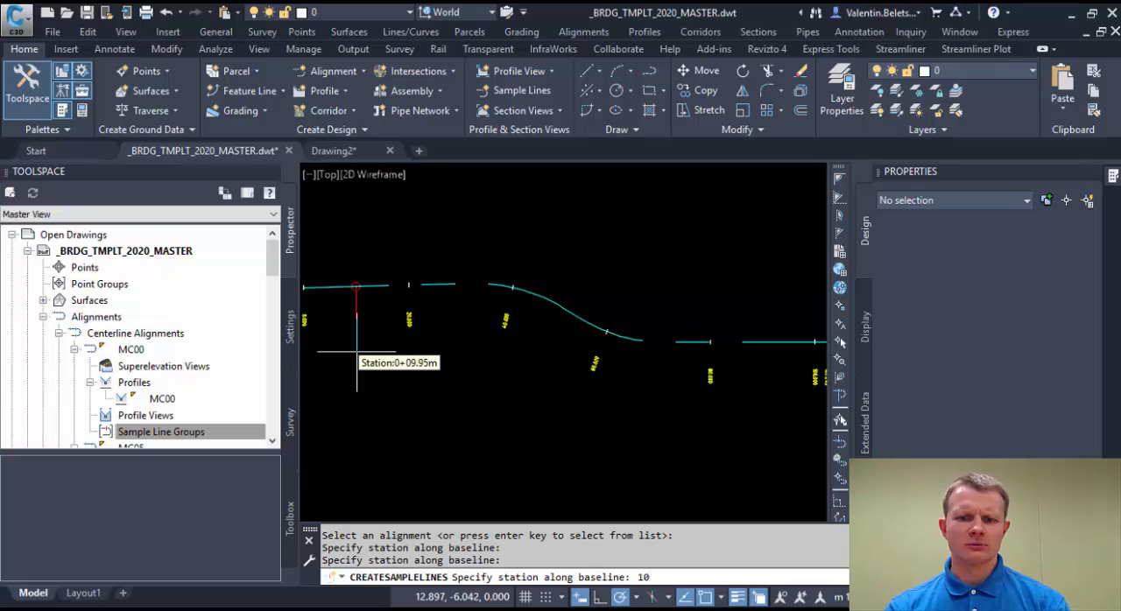
key("Return")
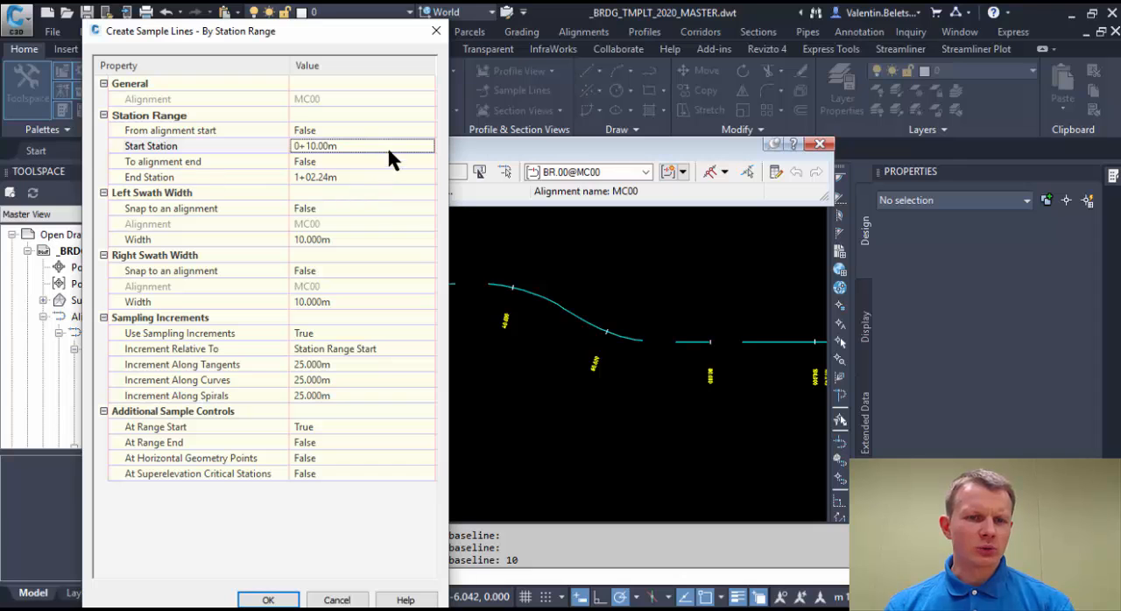
Pick the end station of the range near the far end of the alignment, at about 0+92.35 m.
left_click(429, 177)
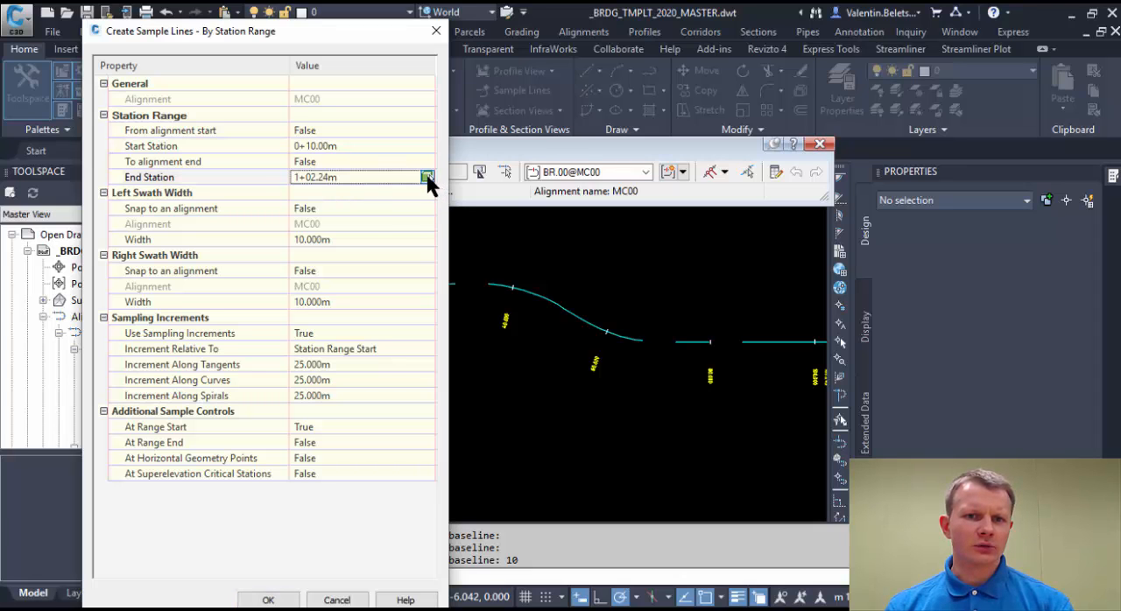
left_click(428, 175)
middle_click_drag(751, 393, 638, 394)
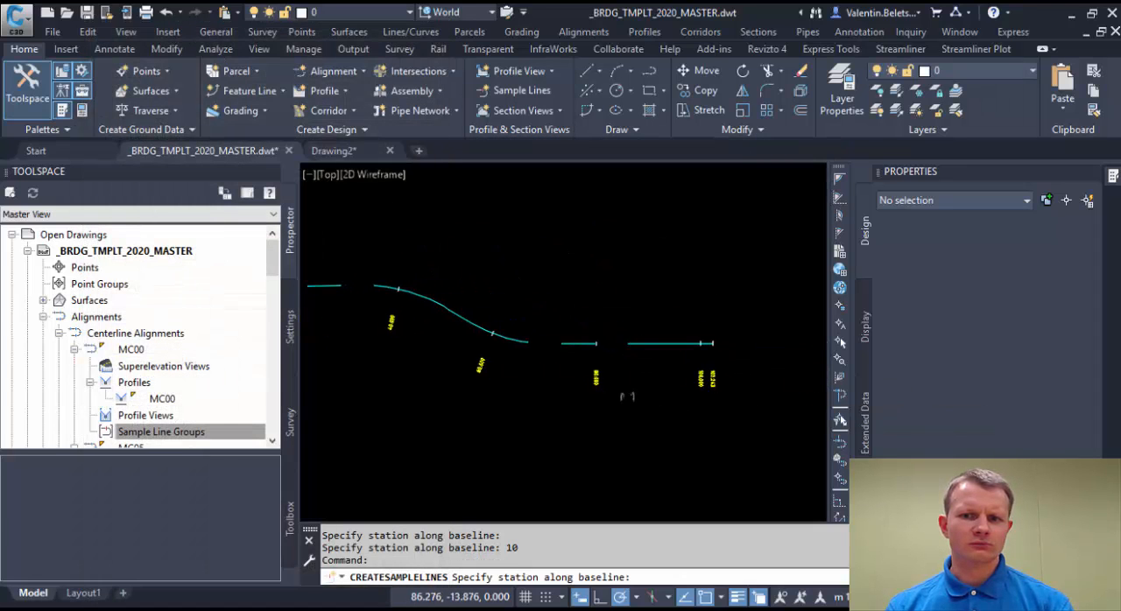
left_click(666, 416)
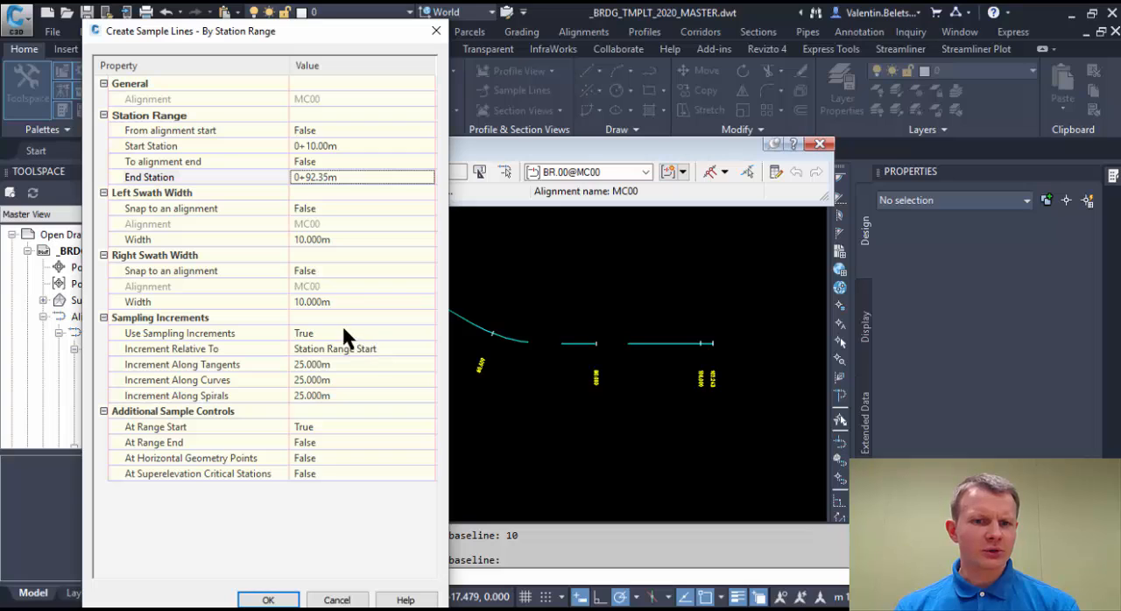
Set the sampling increments along tangents, curves and spirals to 15 m, relative to the station range start.
left_click(371, 348)
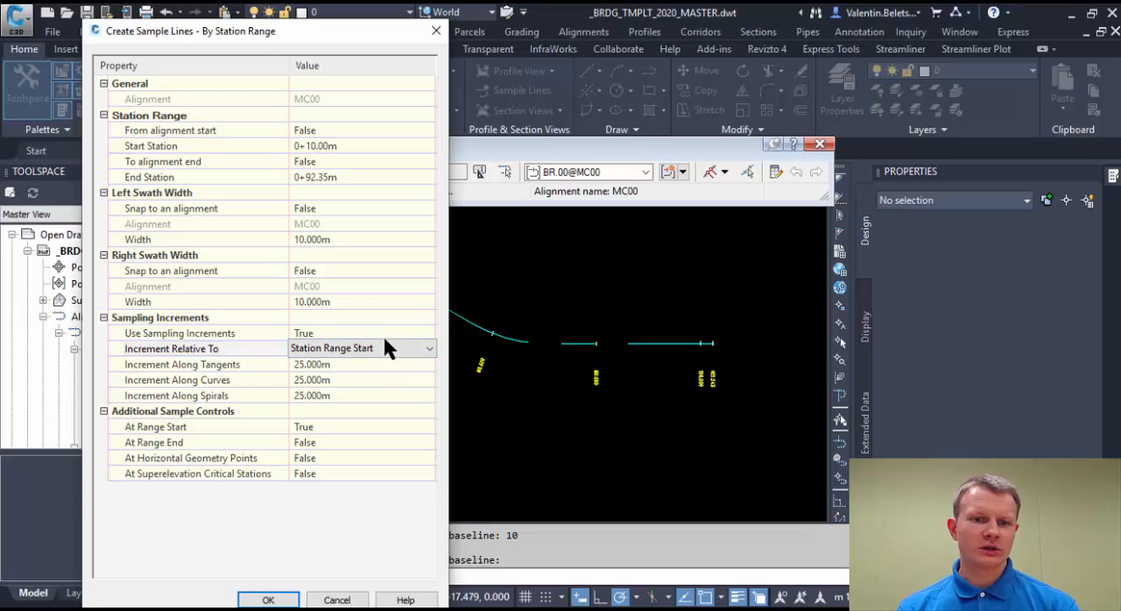
left_click(386, 348)
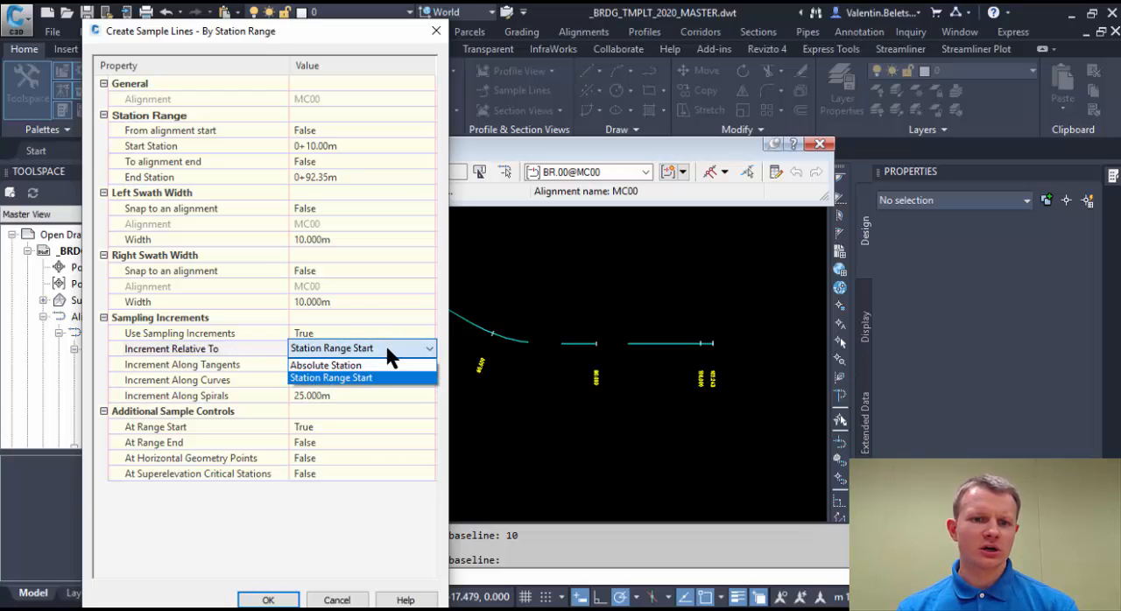
left_click(382, 347)
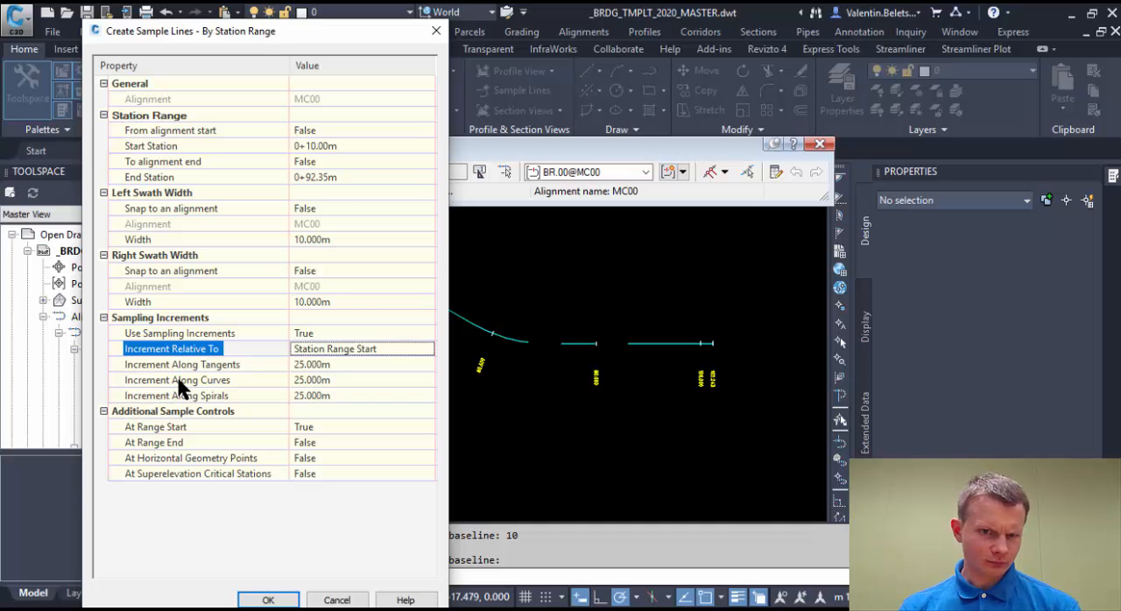
left_click(351, 366)
type("15")
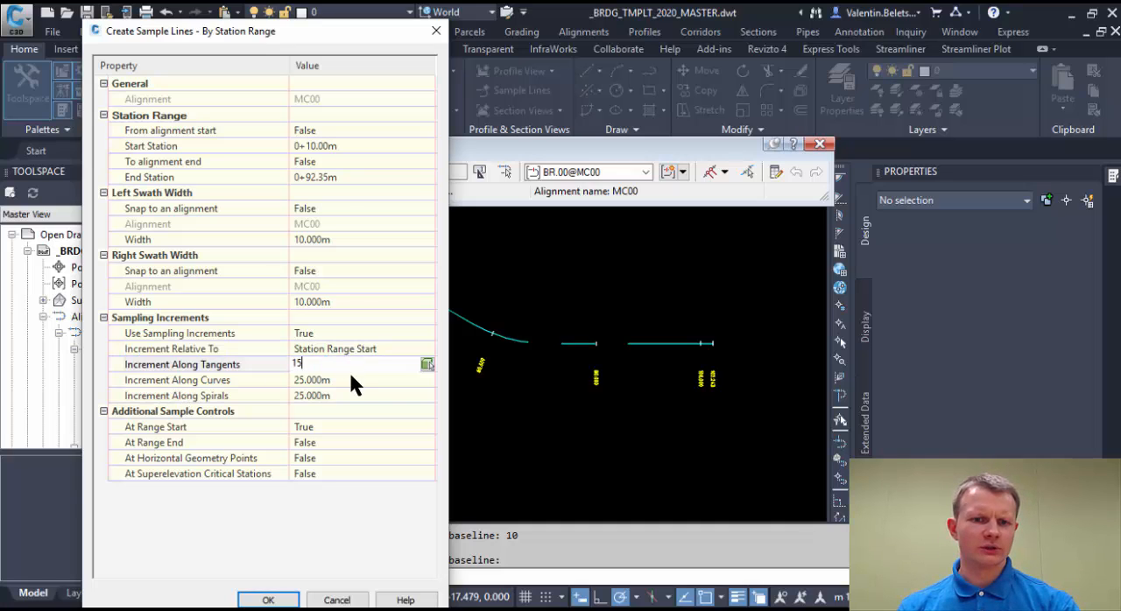
left_click(350, 380)
type("15")
left_click(355, 410)
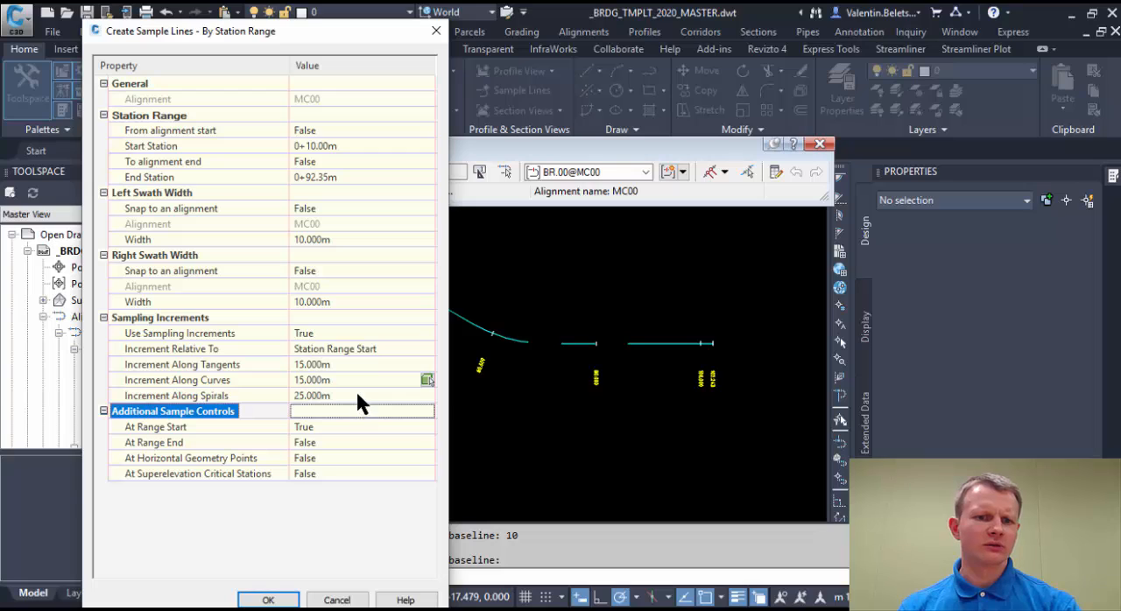
left_click(355, 394)
type("15")
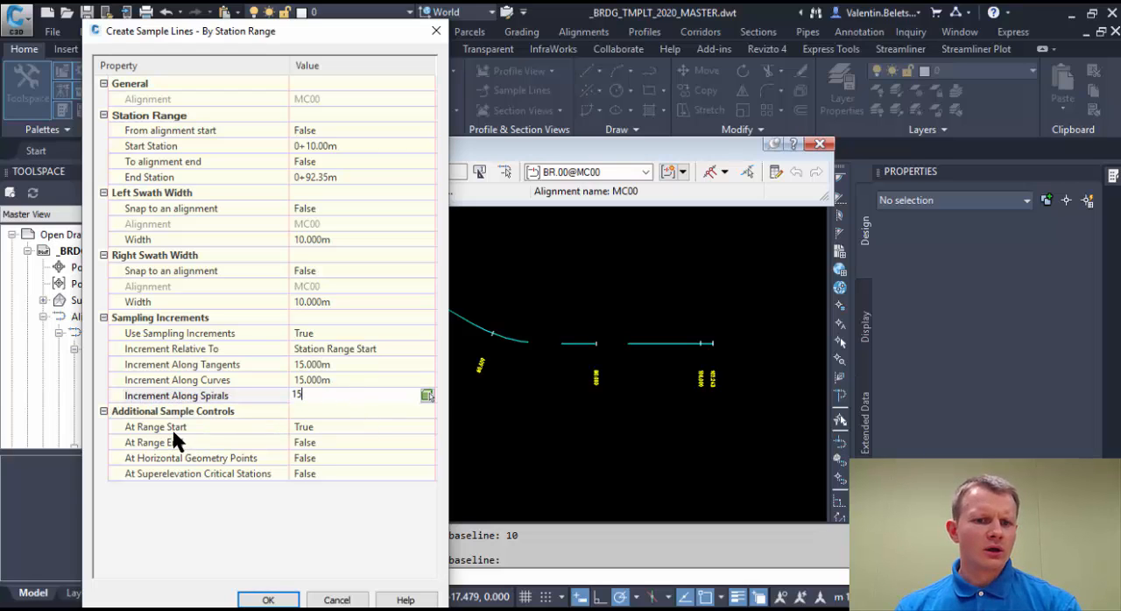
Create the sample lines with a line at the range start and end the sample line command.
left_click(342, 423)
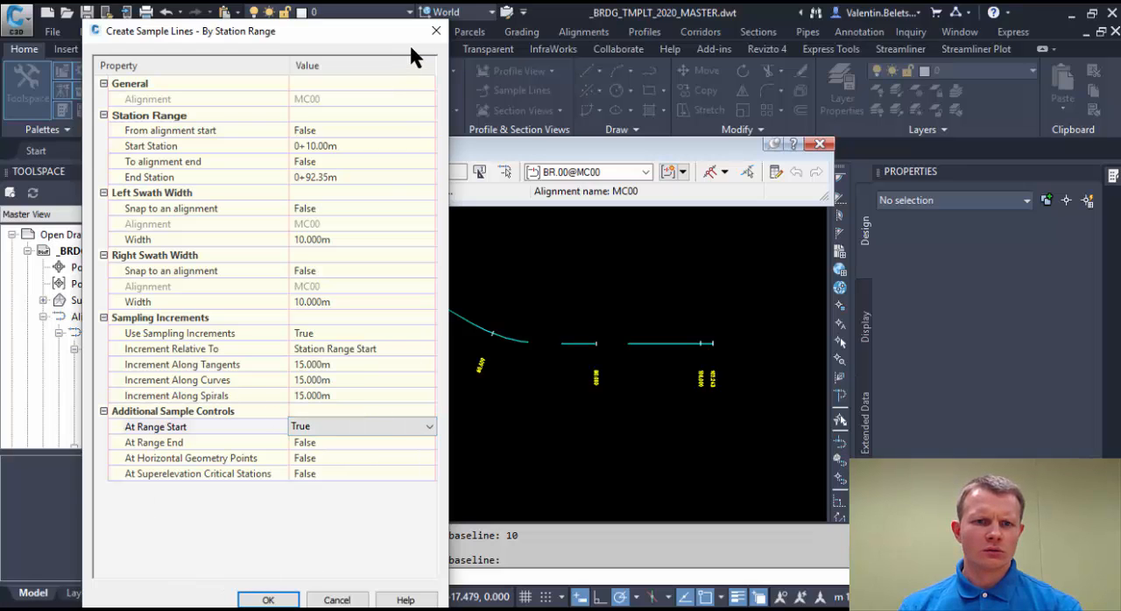
left_click(269, 600)
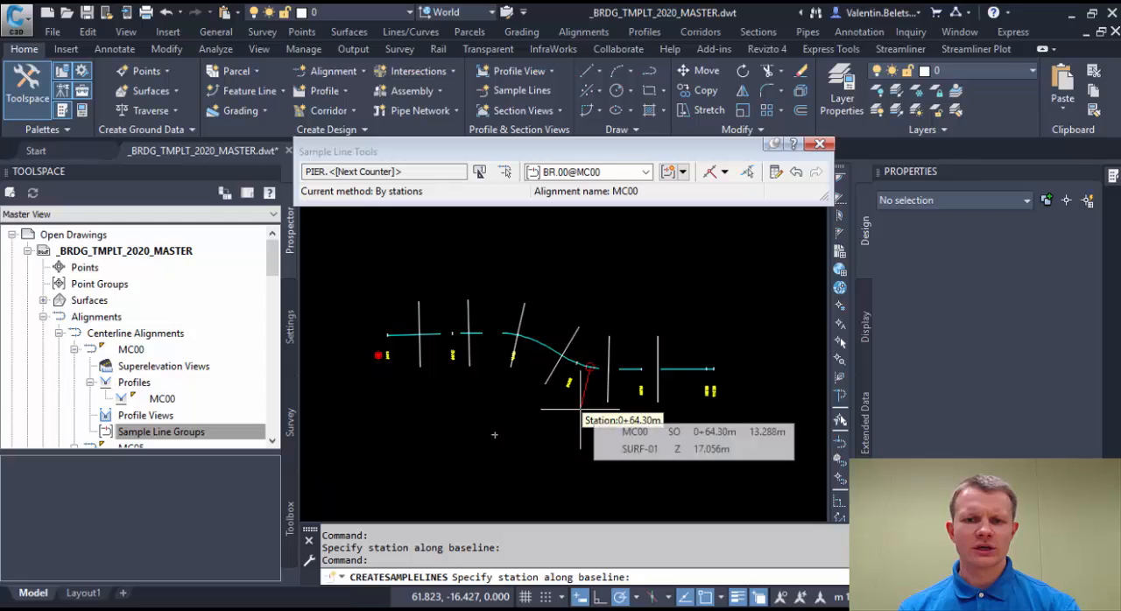
key("Escape")
middle_click_drag(441, 387, 568, 389)
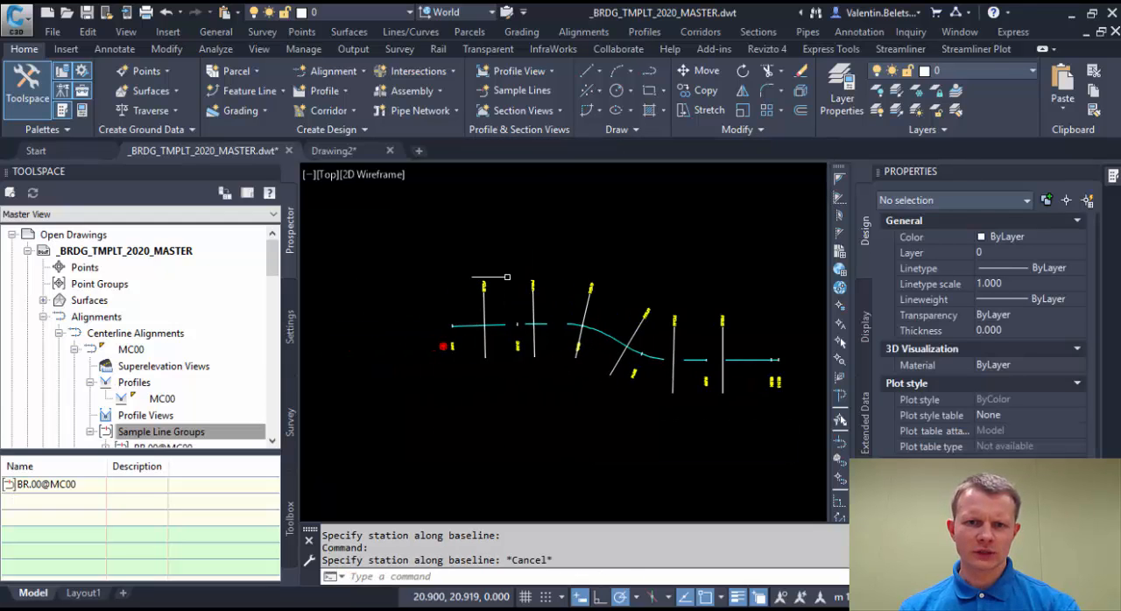
Examine the pier name labels on the new sample lines along the MC00 alignment.
scroll(496, 291, "up", 4)
mouse_move(743, 286)
middle_mouse_down()
mouse_move(622, 268)
mouse_move(561, 280)
mouse_move(603, 298)
mouse_move(670, 301)
mouse_move(464, 302)
middle_mouse_up()
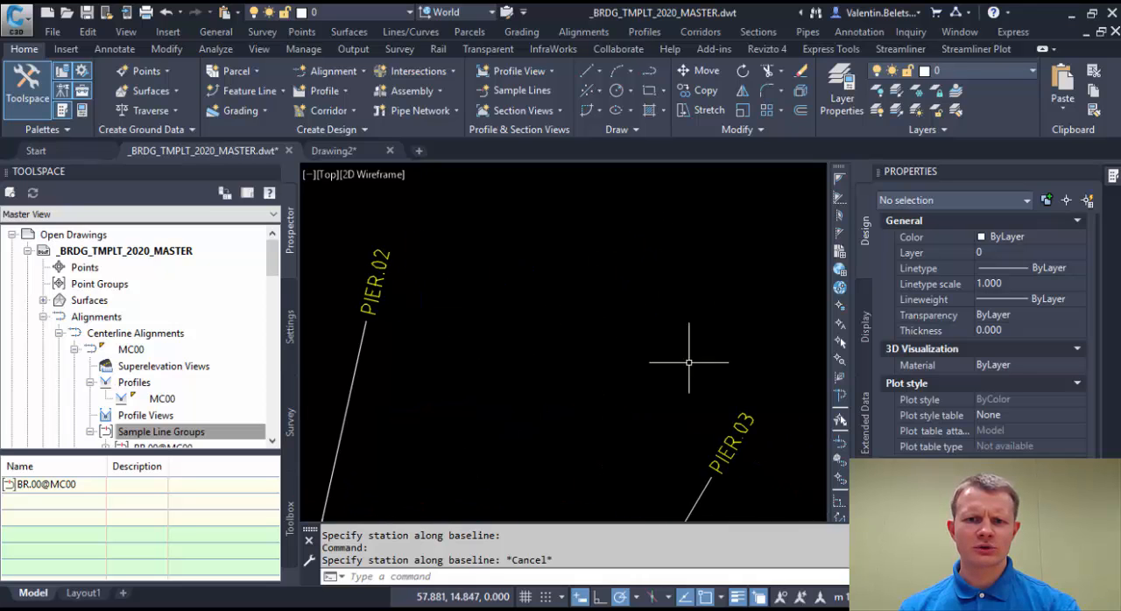
mouse_move(689, 359)
middle_mouse_down()
mouse_move(534, 350)
mouse_move(604, 350)
mouse_move(474, 330)
middle_mouse_up()
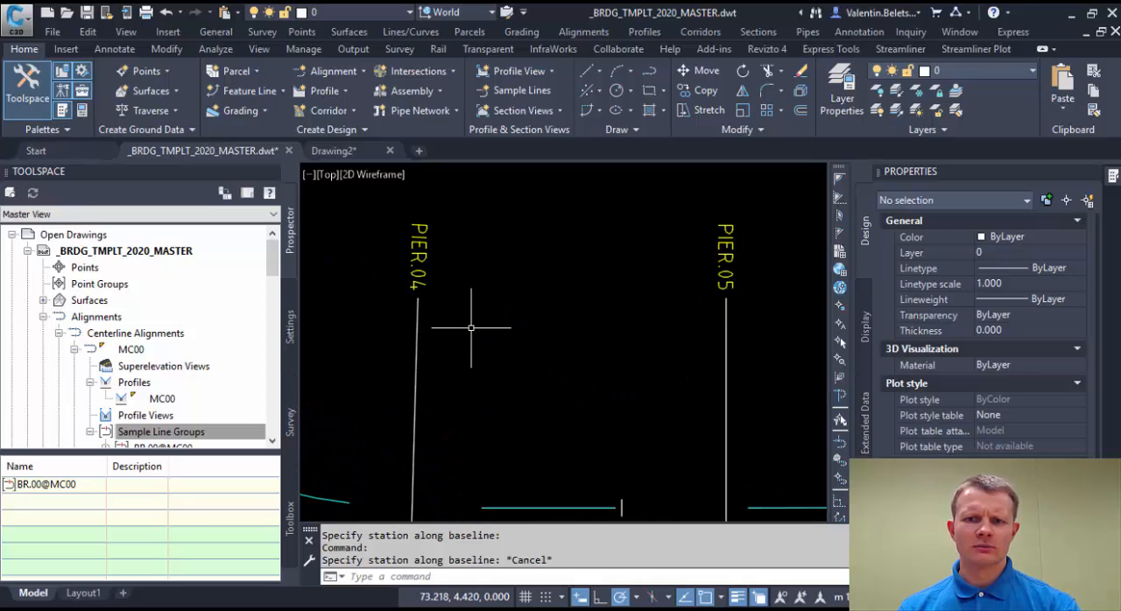
scroll(486, 342, "down", 5)
middle_click_drag(331, 343, 661, 347)
scroll(531, 342, "up", 2)
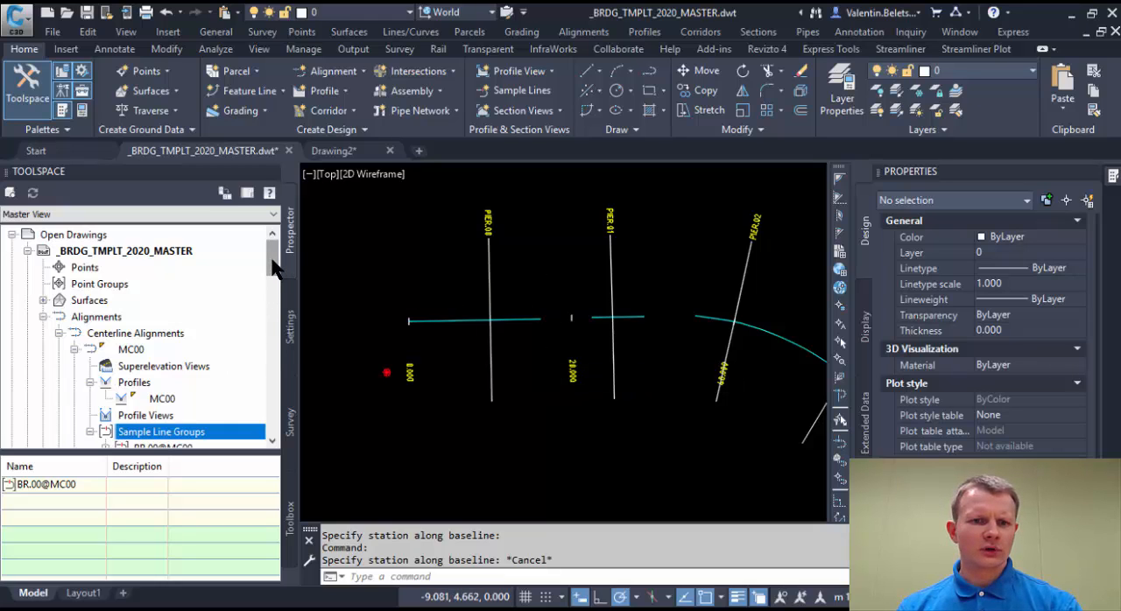
Locate the MC00 centerline alignment in the Prospector tree and select it in the drawing.
left_click_drag(273, 269, 274, 281)
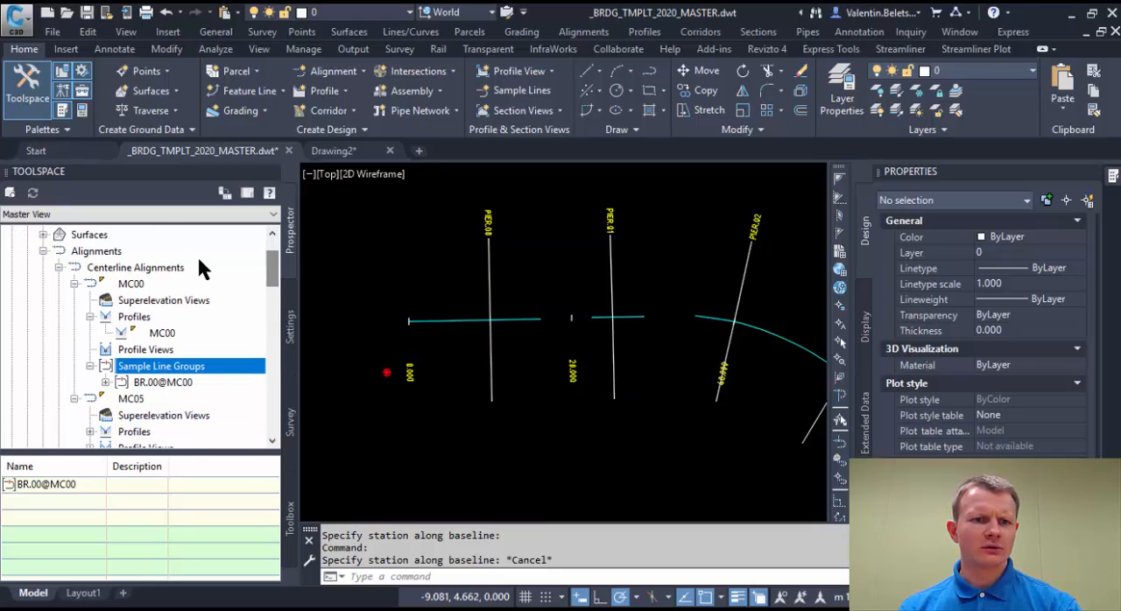
left_click(77, 249)
left_click(132, 284)
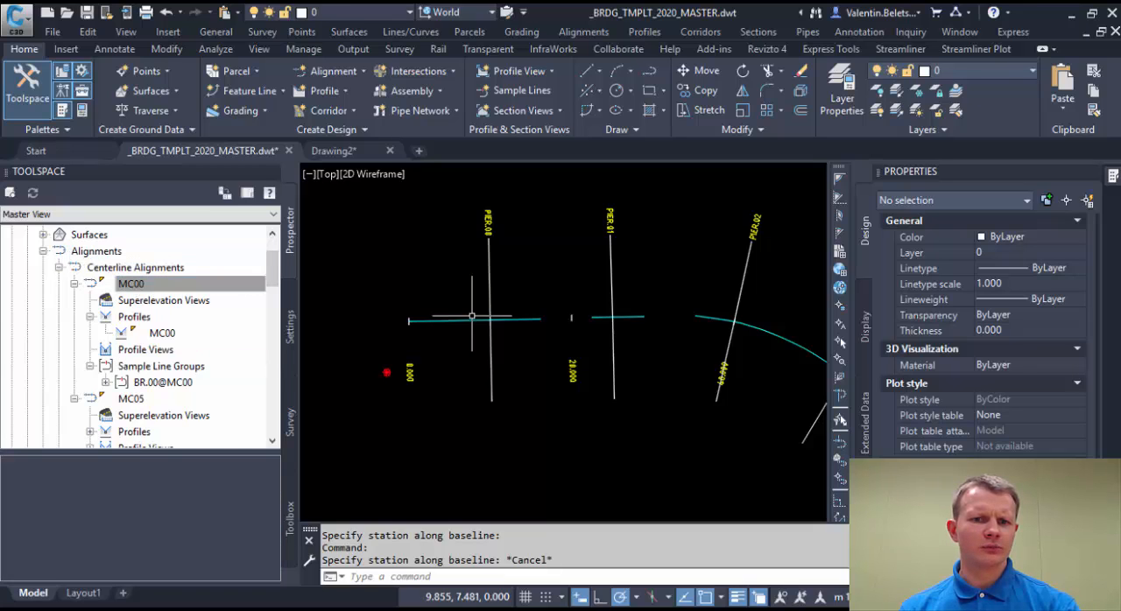
right_click(136, 287)
left_click(183, 413)
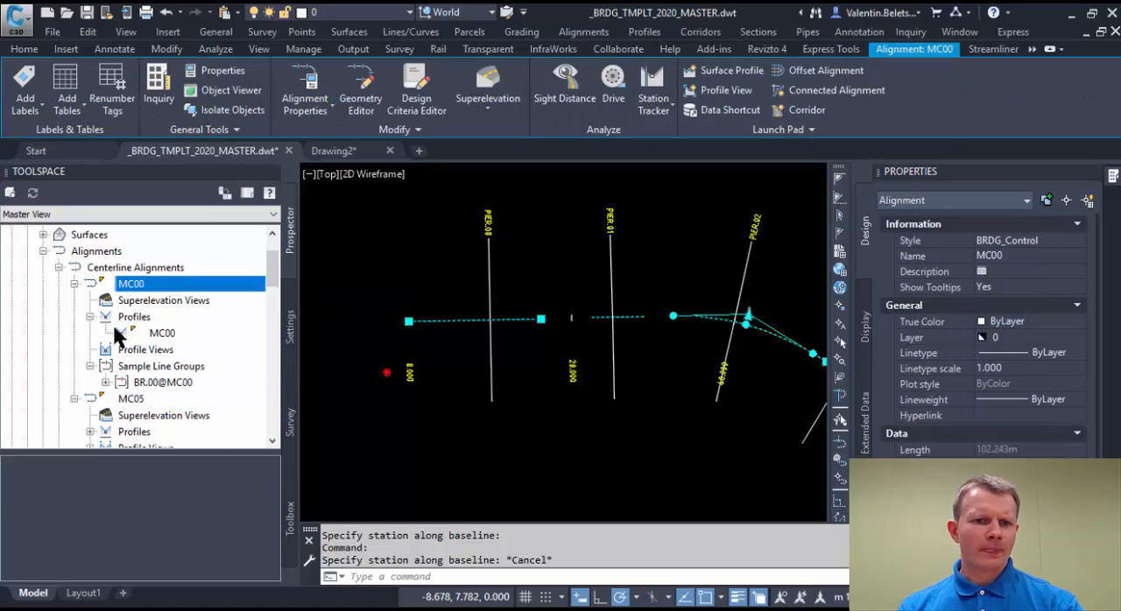
List the sample lines of group BR.00@MC00 and enlarge the Toolspace so the offset columns are readable.
left_click(158, 368)
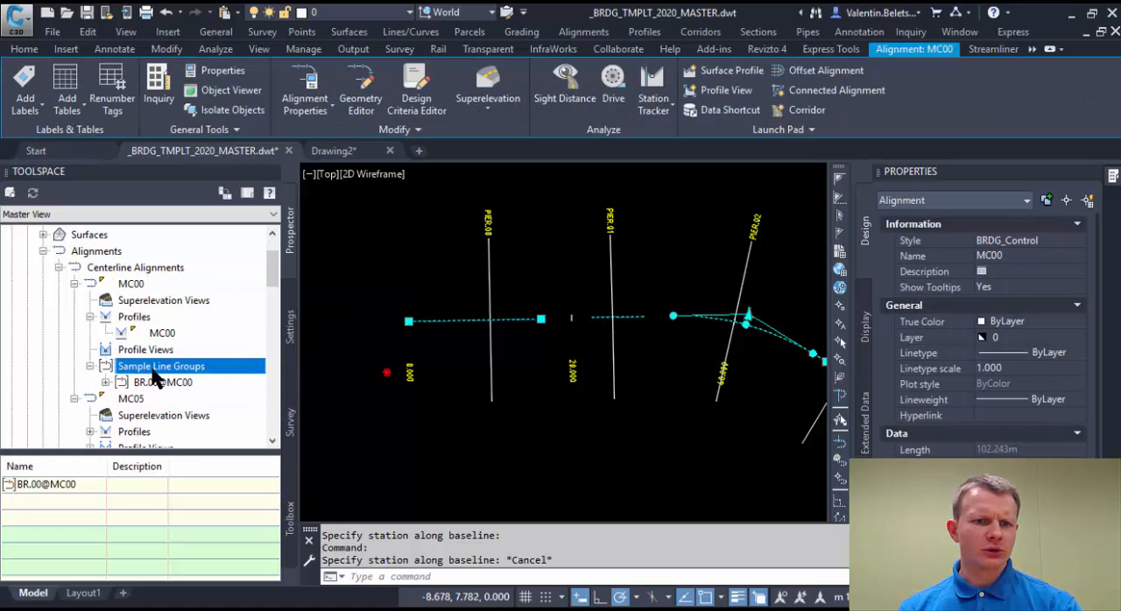
left_click(150, 384)
left_click(105, 383)
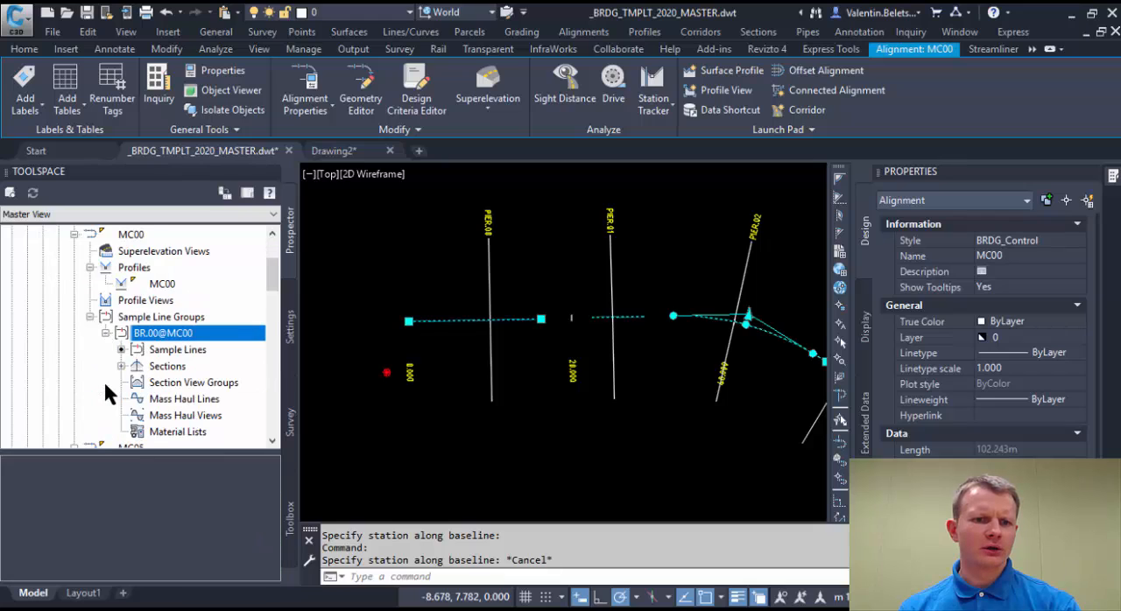
left_click(177, 351)
left_click_drag(122, 448, 123, 291)
left_click(49, 518)
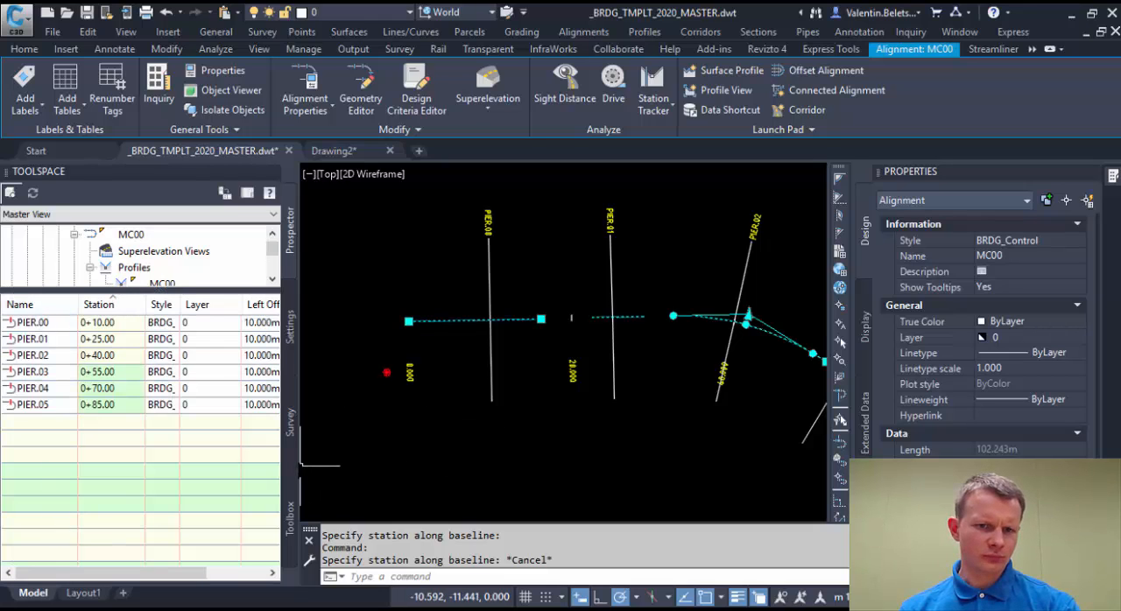
left_click_drag(300, 373, 508, 372)
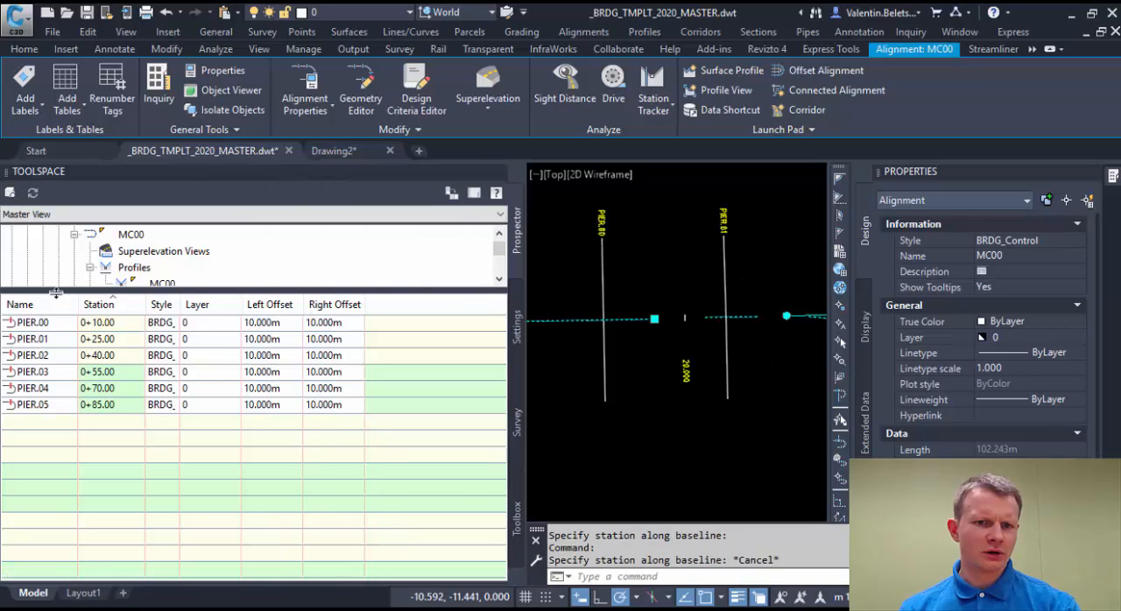
Set the left swath width of all six sample lines, PIER.00 to PIER.05, to 7 m.
left_click(34, 324)
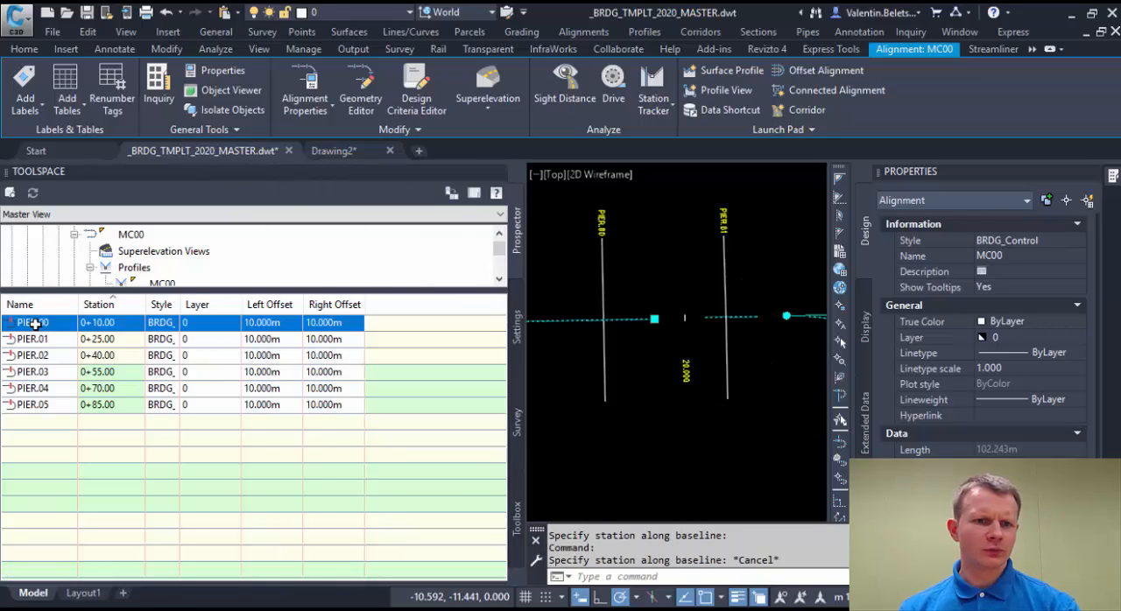
left_click(44, 405, "shift")
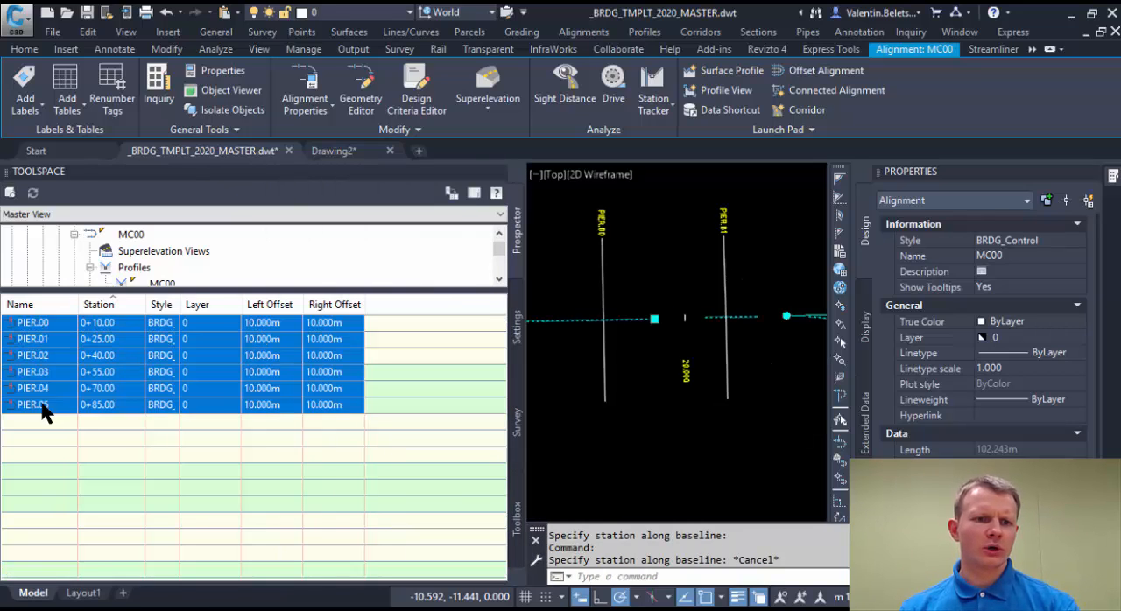
left_click(265, 322)
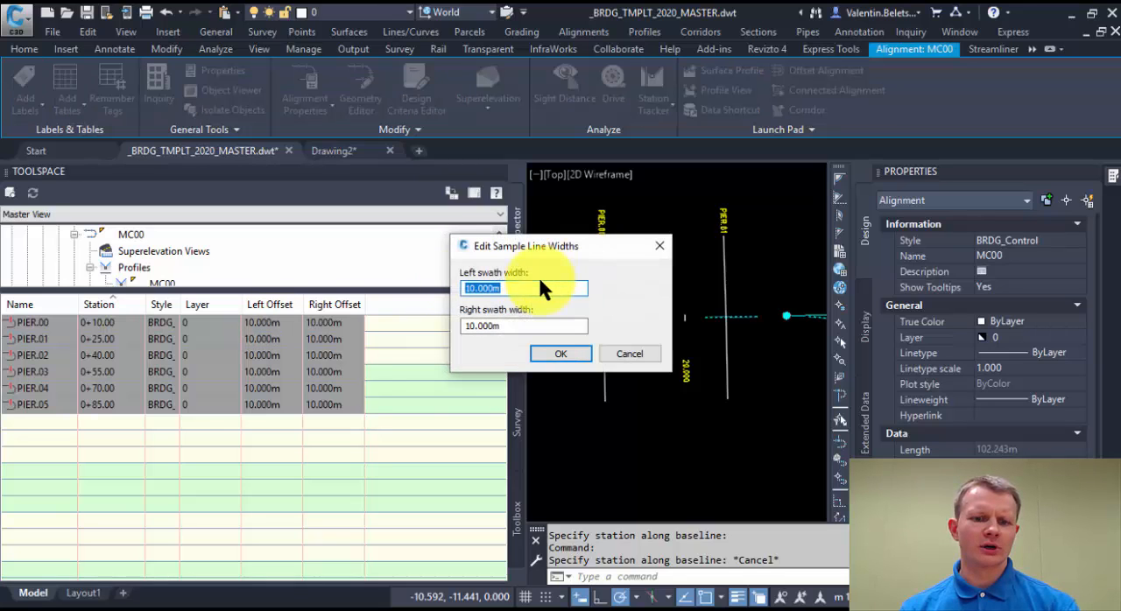
type("7")
left_click(560, 354)
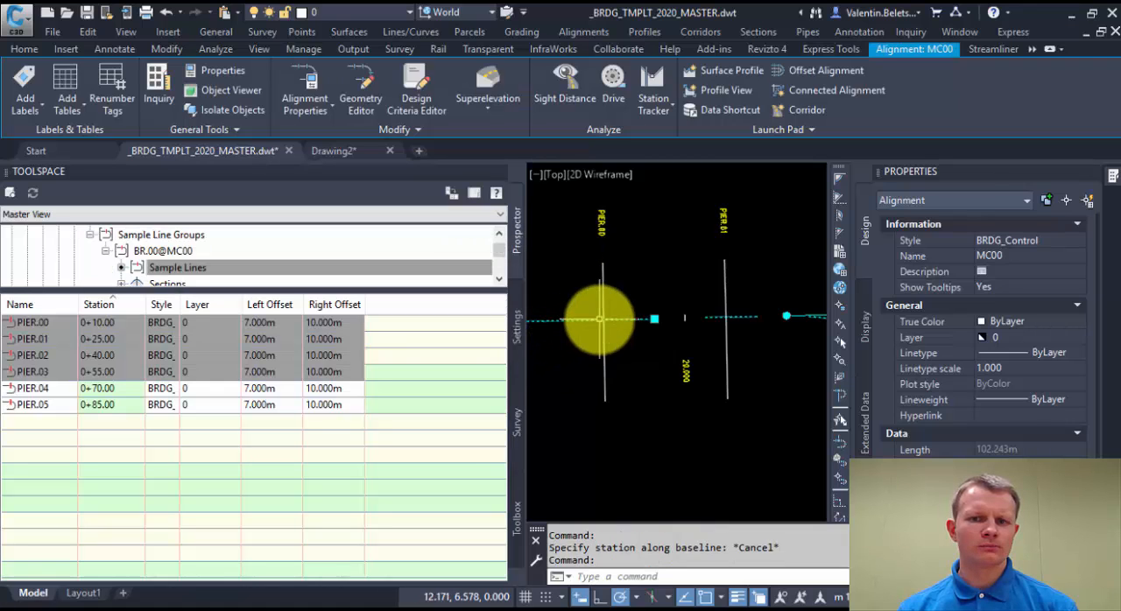
Regenerate the drawing to refresh the sample lines and their labels.
left_click(642, 282)
left_click(635, 266)
type("RE")
key("Return")
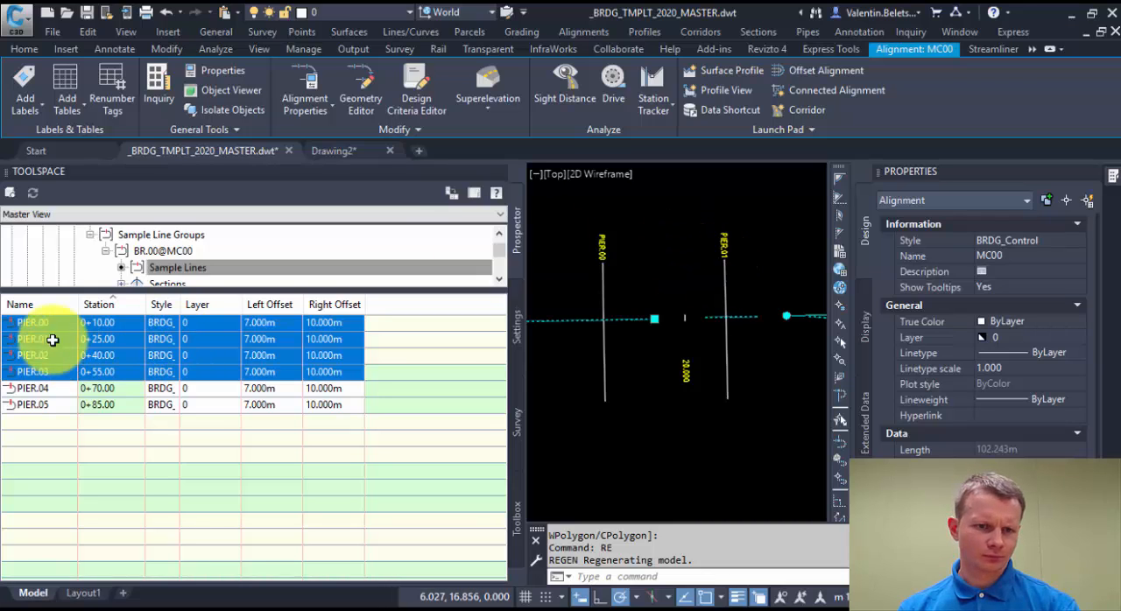
Shrink the Toolspace and its sample line list back, and clear the alignment selection in the drawing.
left_click(48, 324)
left_click(44, 415)
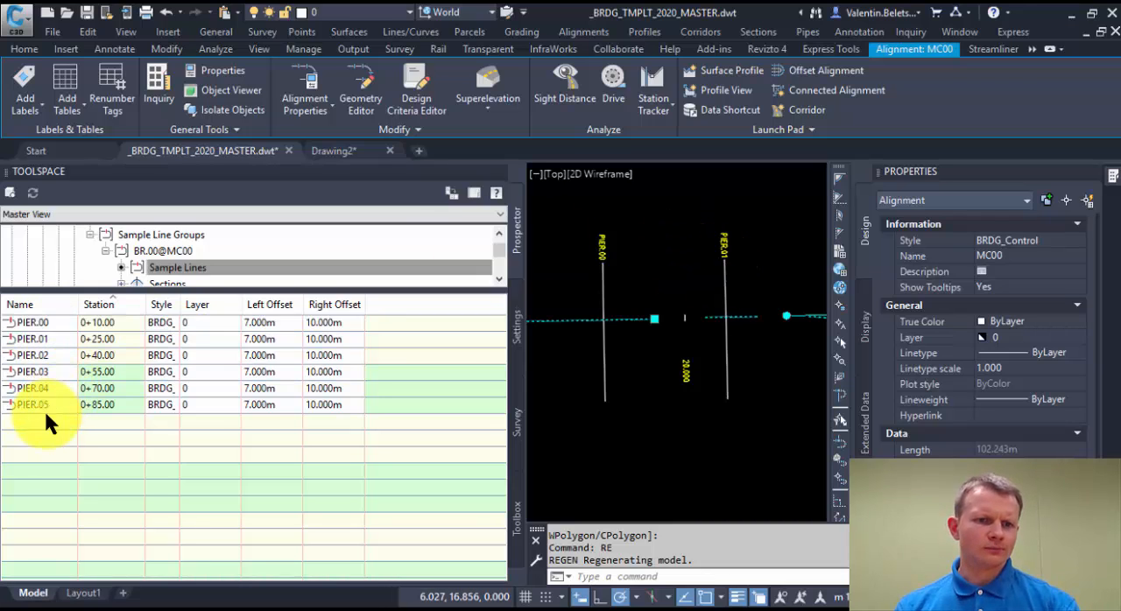
left_click(664, 271)
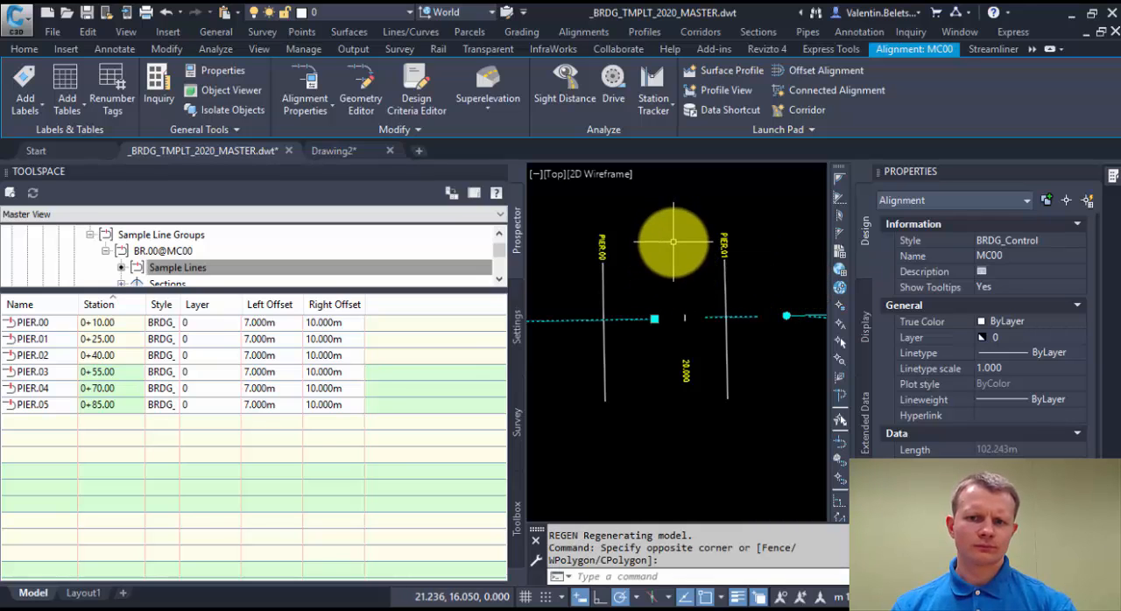
left_click_drag(445, 288, 457, 420)
left_click_drag(531, 356, 306, 350)
key("Escape")
left_click(660, 238)
left_click(696, 243)
scroll(697, 242, "down", 2)
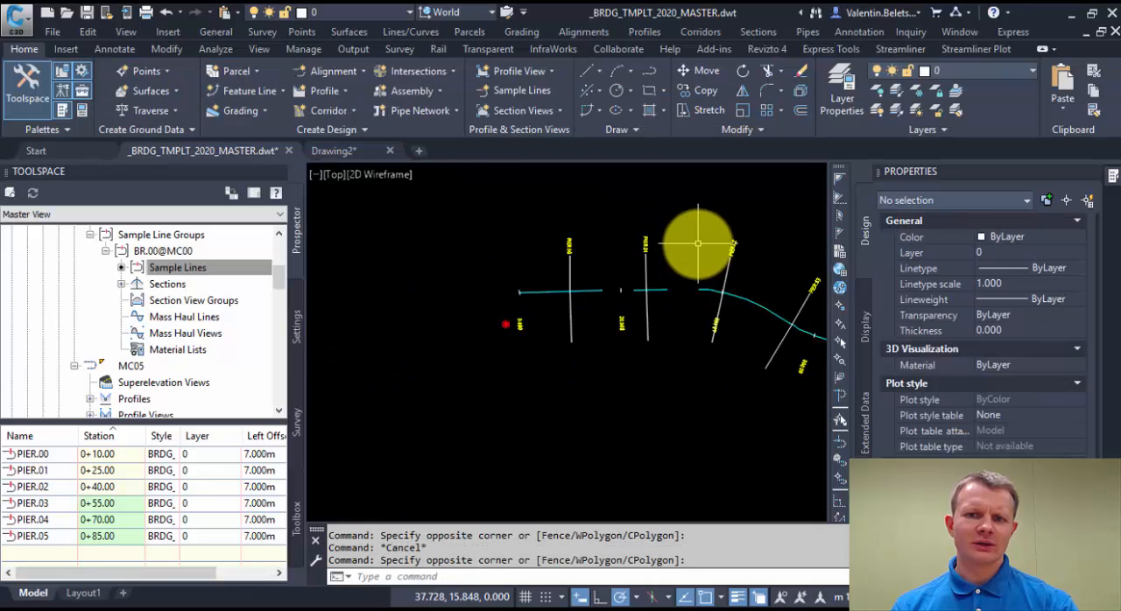
middle_click_drag(698, 243, 490, 253)
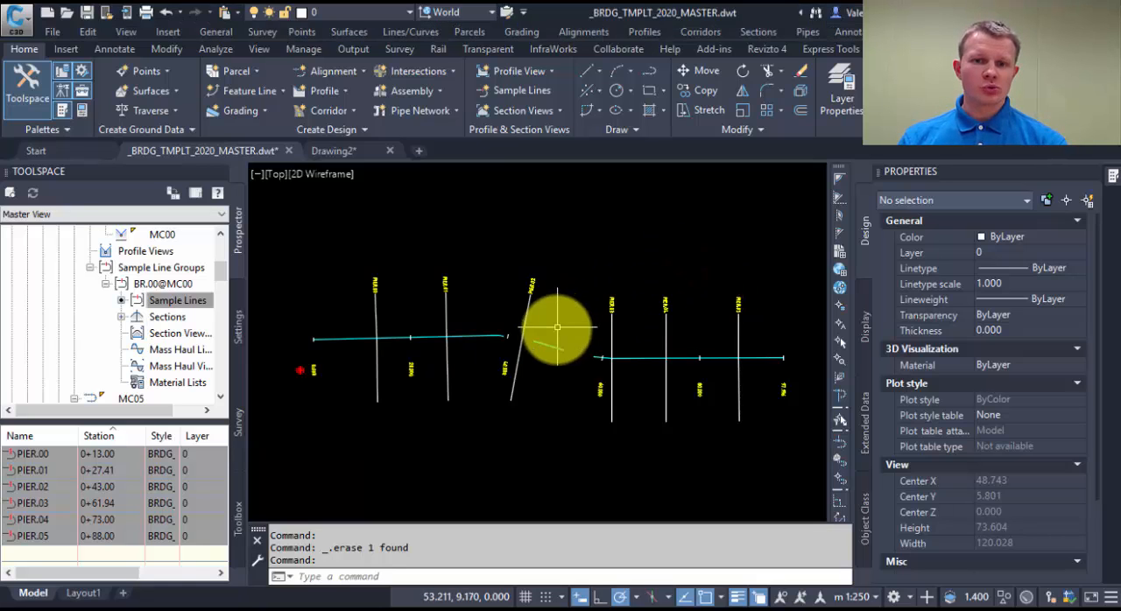
Open the group label settings in the sample line group properties of BR.00@MC00, starting from sample line PIER.02.
left_click(521, 326)
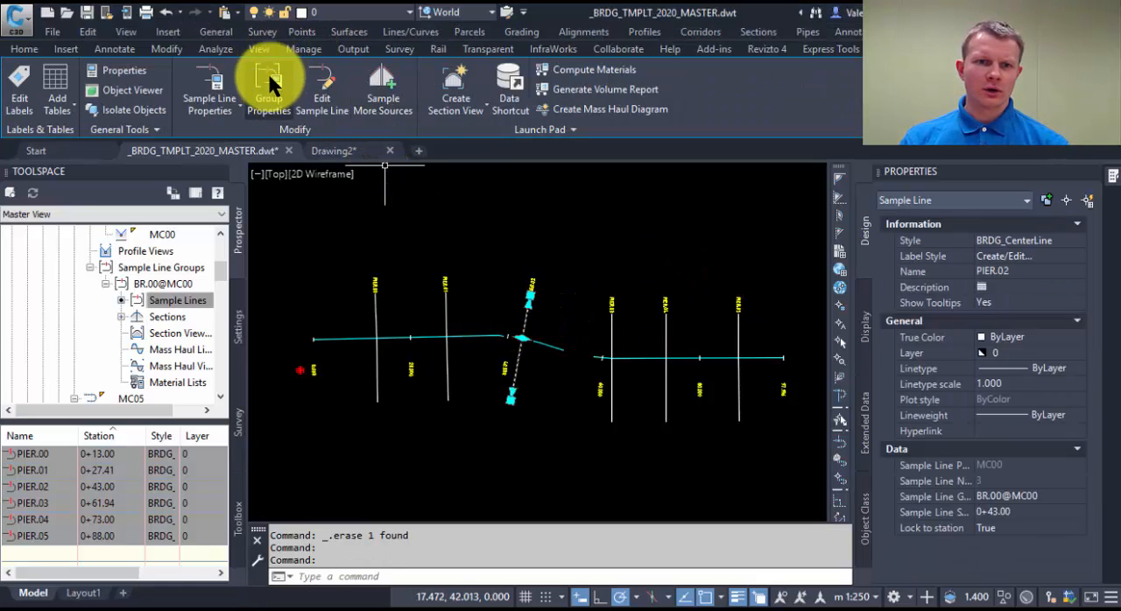
left_click(257, 101)
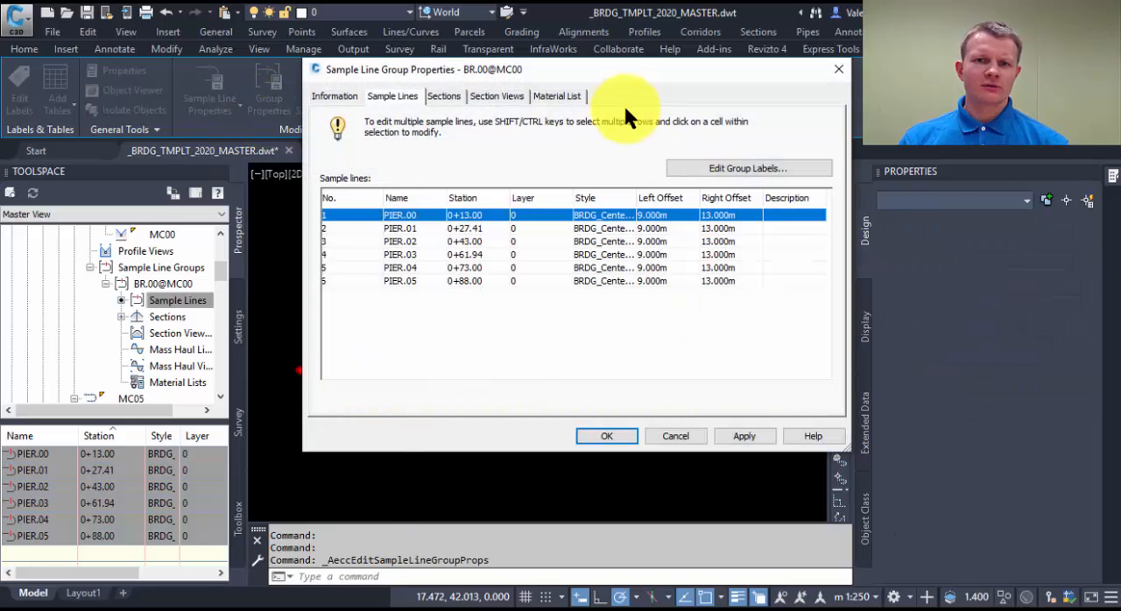
mouse_move(612, 68)
left_mouse_down()
mouse_move(592, 100)
mouse_move(532, 64)
mouse_move(344, 45)
left_mouse_up()
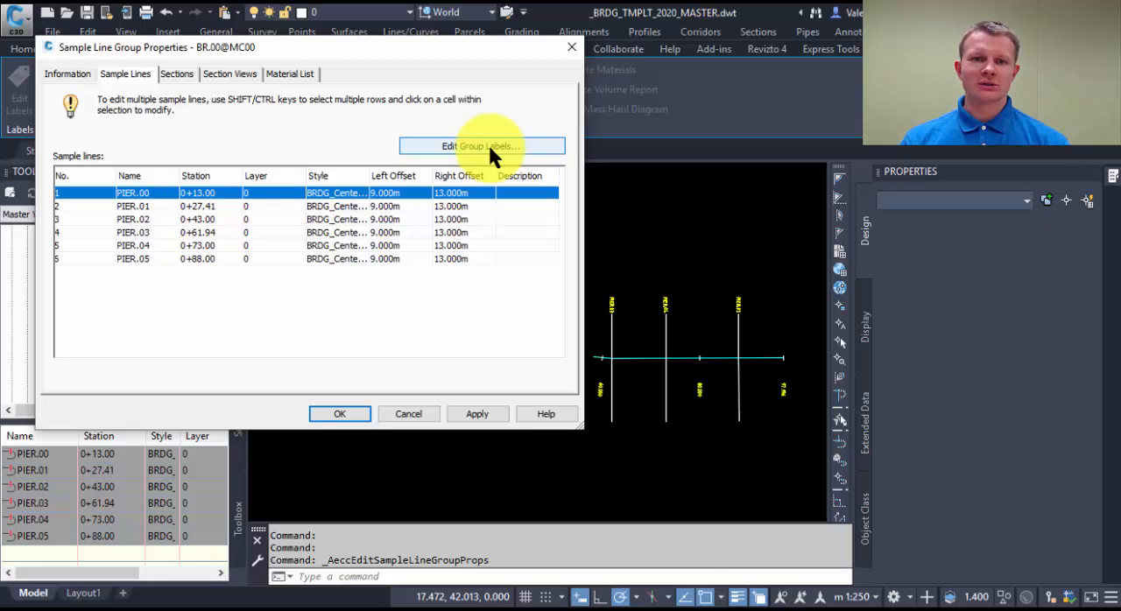
left_click_drag(476, 45, 413, 100)
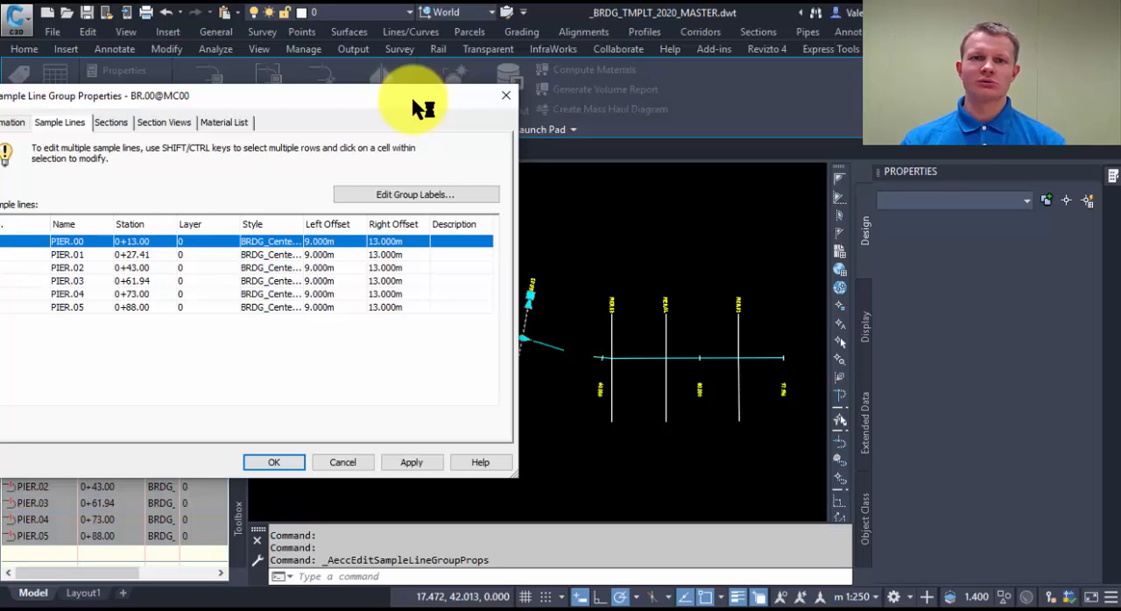
left_click_drag(416, 103, 466, 62)
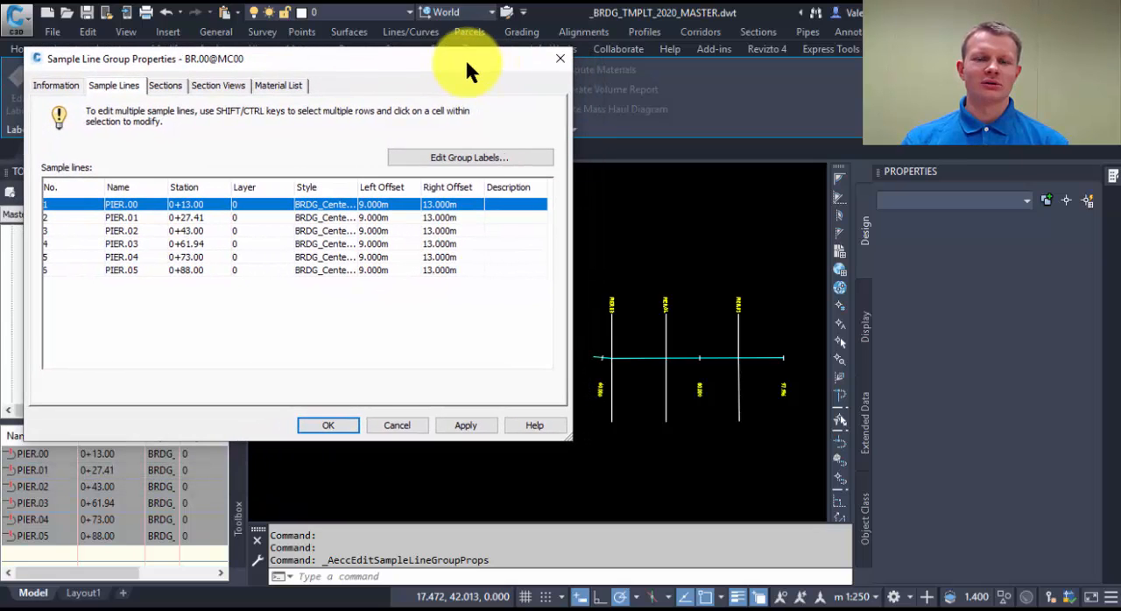
left_click(464, 157)
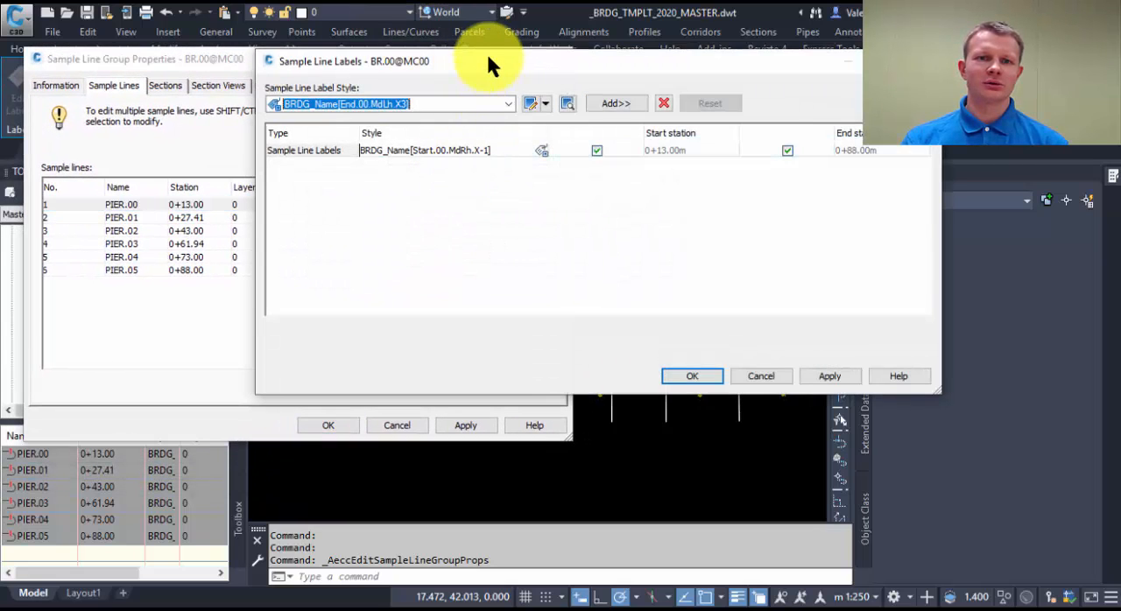
left_click_drag(489, 62, 489, 66)
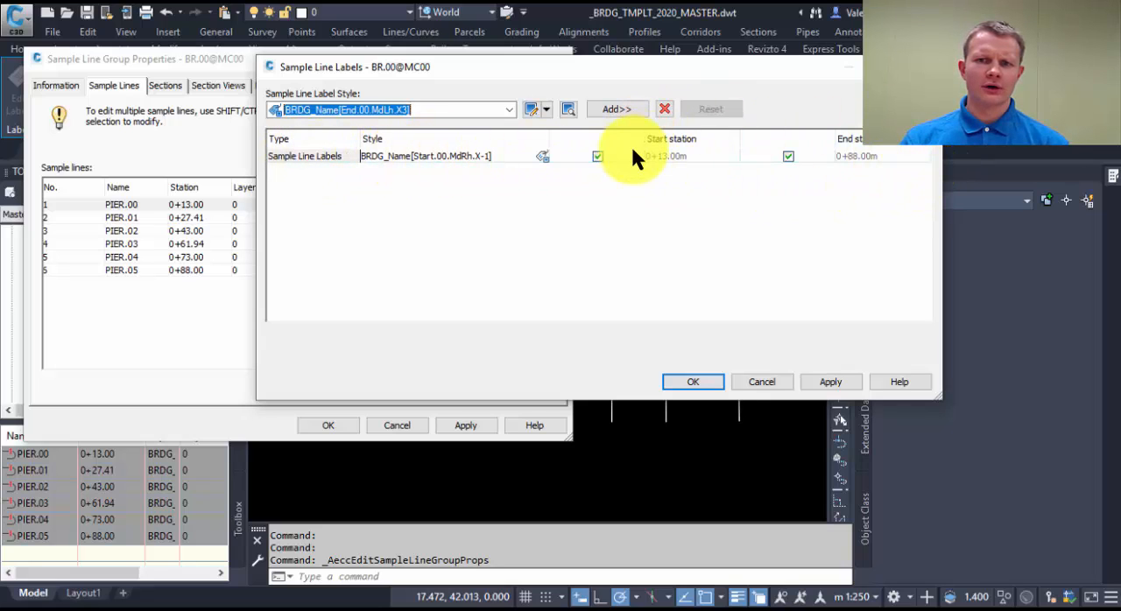
Add the label style BRDG_Chainage[End.BotRh.Yellow] to the sample line group labels.
left_click(512, 111)
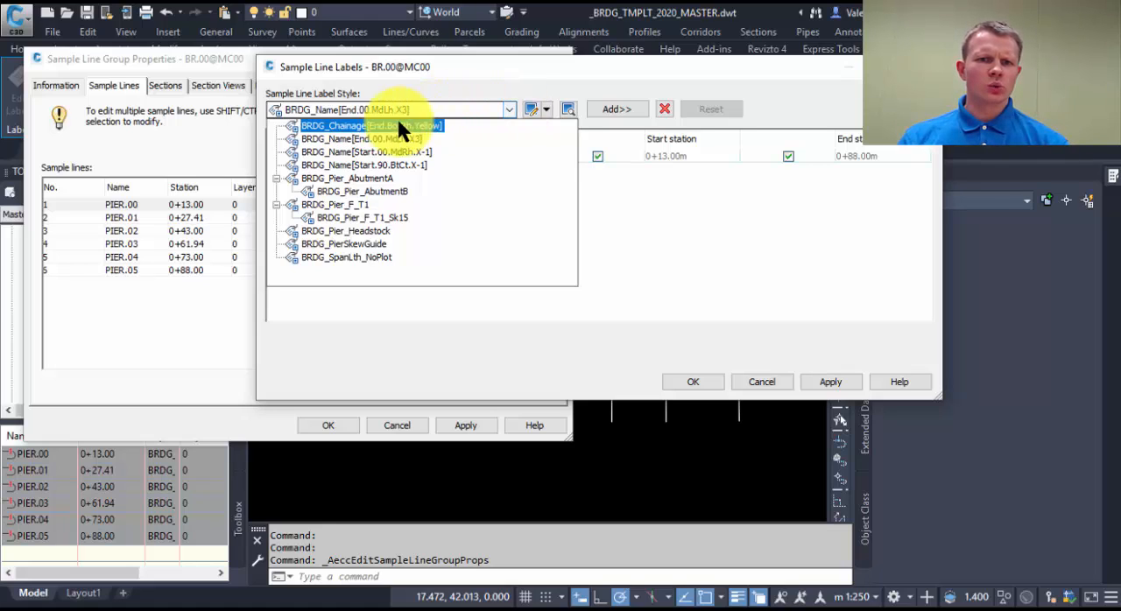
left_click(349, 127)
left_click(624, 110)
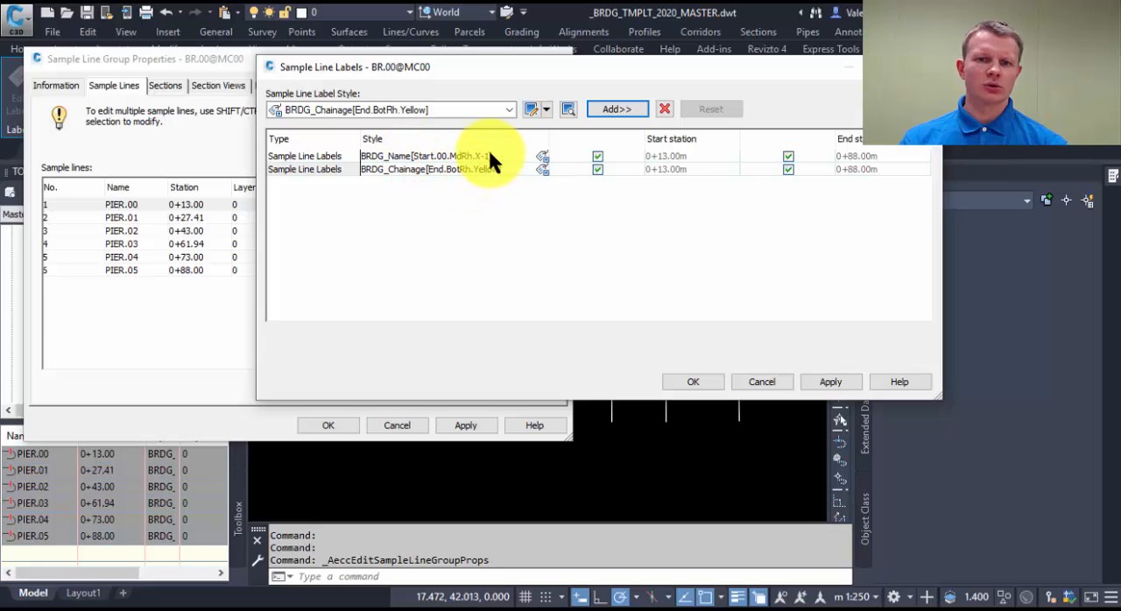
Add the label styles BRDG_Pier_F_T1 and BRDG_Pier_Headstock to the sample line group labels.
left_click(509, 112)
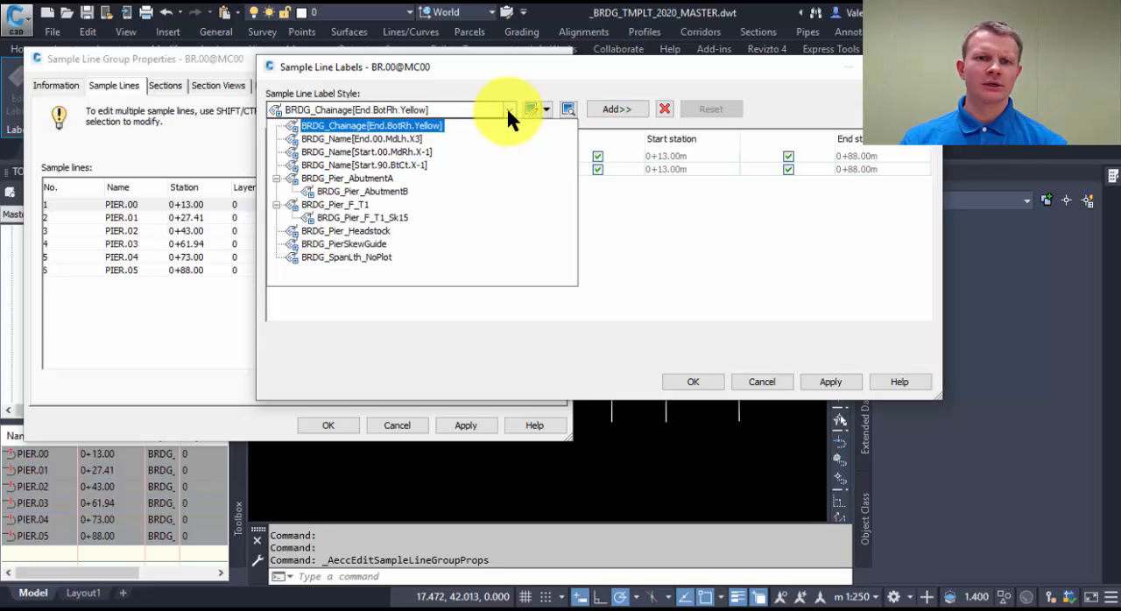
left_click(336, 207)
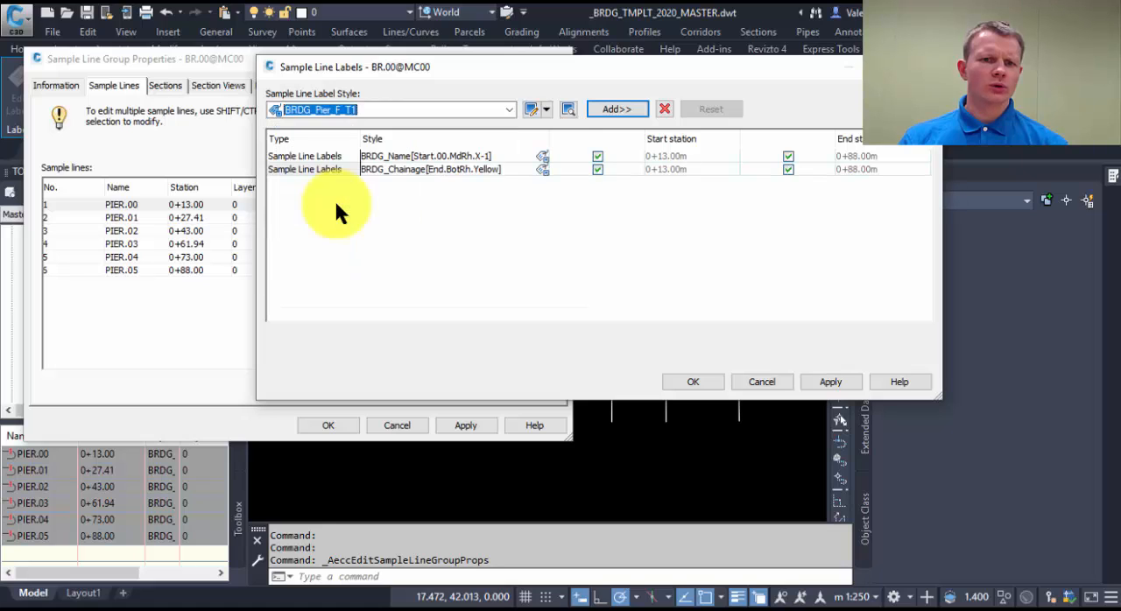
left_click(618, 109)
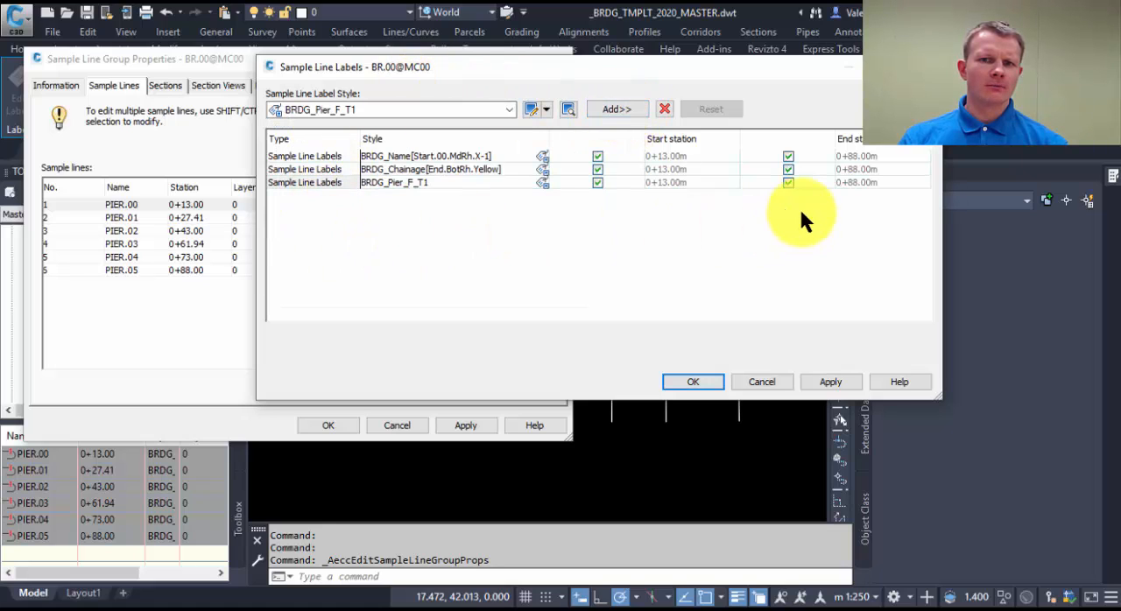
left_click(508, 107)
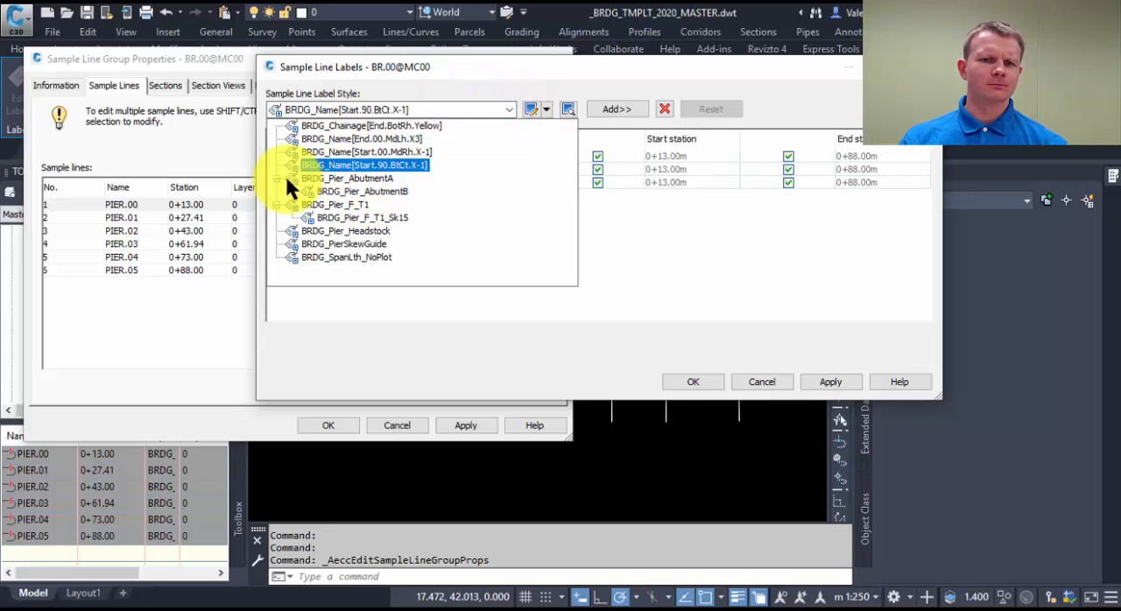
left_click(326, 230)
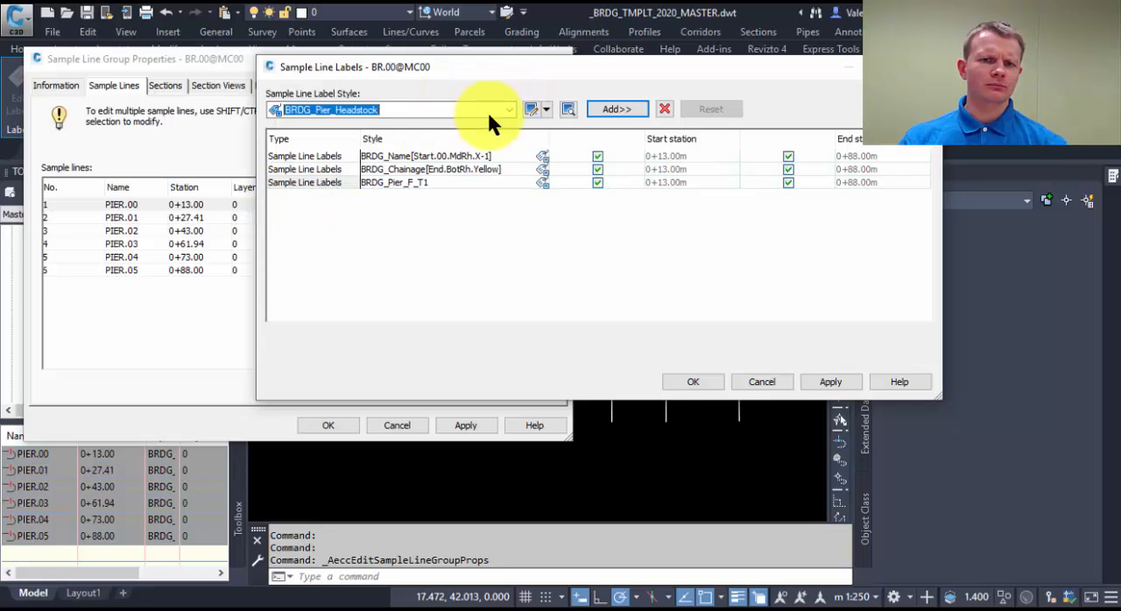
left_click(623, 108)
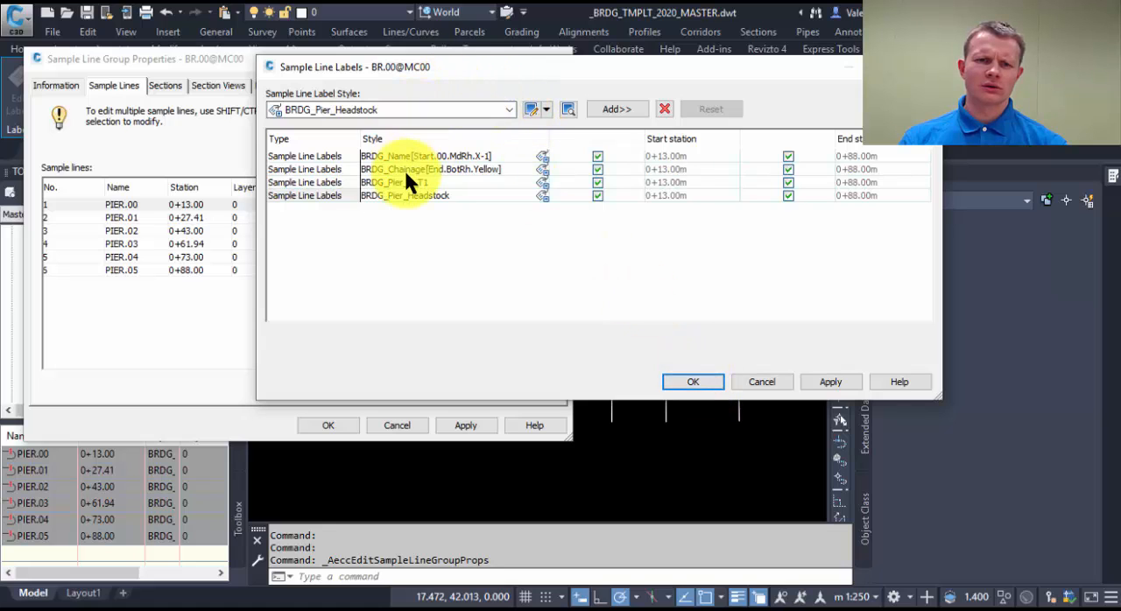
Add the label style BRDG_SpanLth_NoPlot to the sample line group labels and accept the group properties.
left_click(508, 110)
left_click(361, 252)
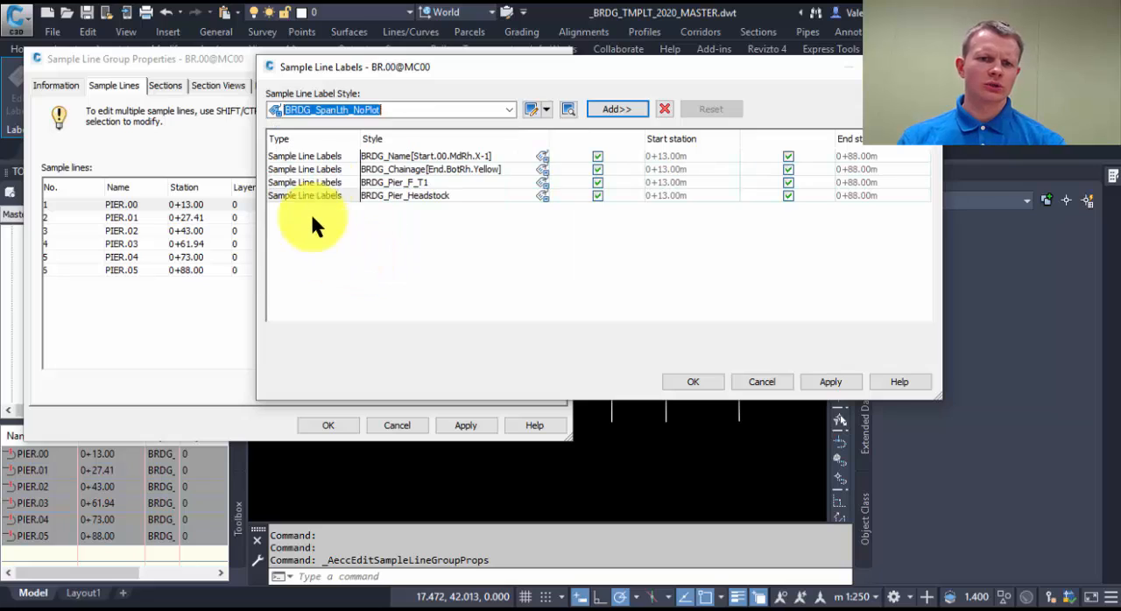
left_click(616, 110)
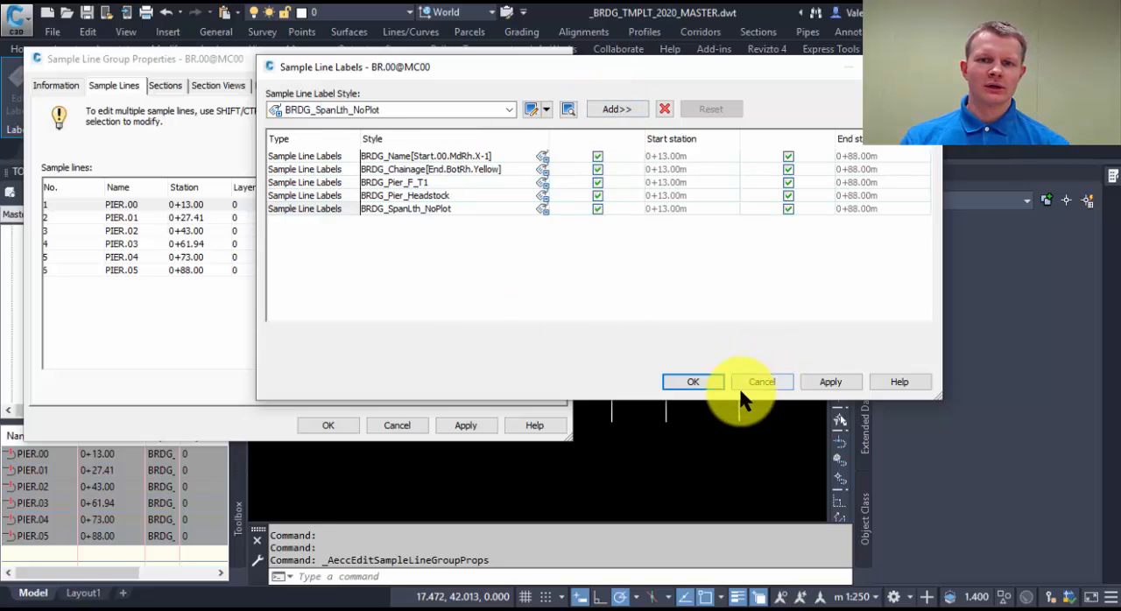
left_click(694, 383)
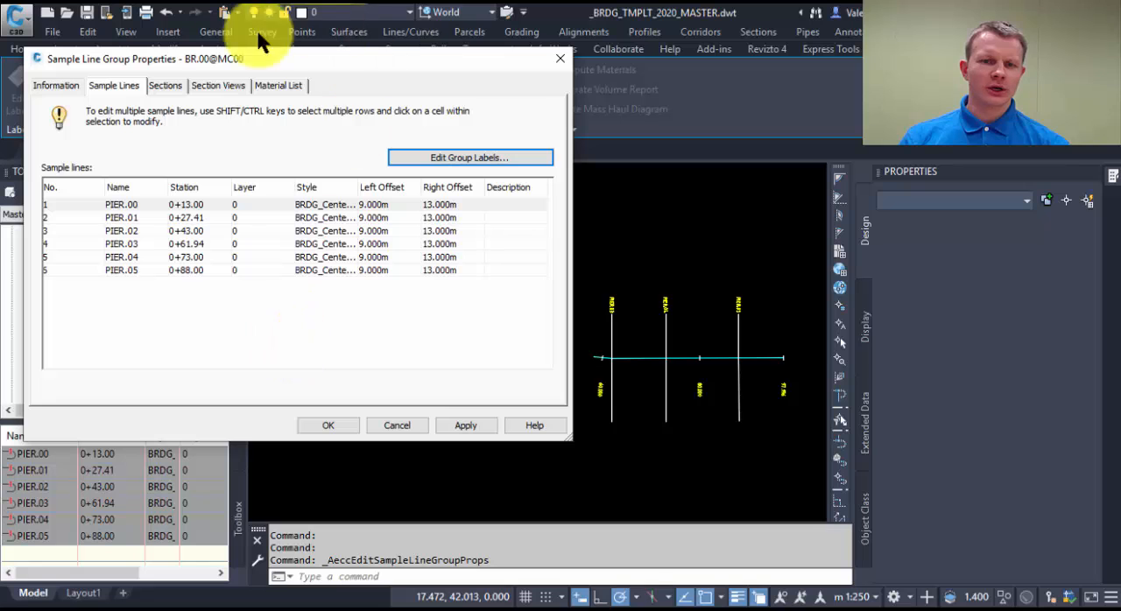
left_click(326, 425)
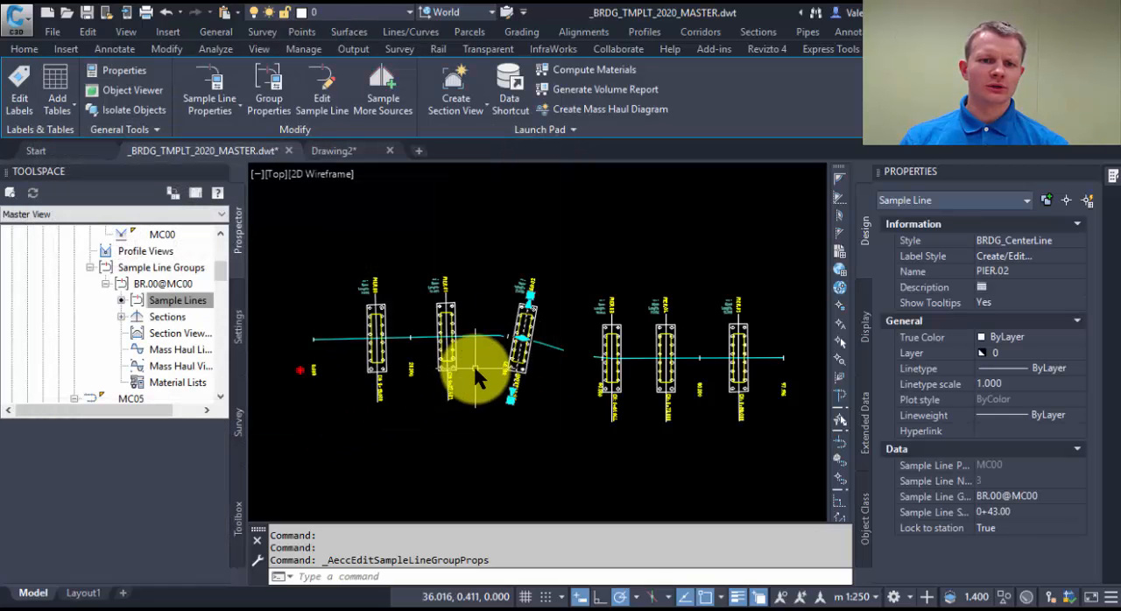
key("Escape")
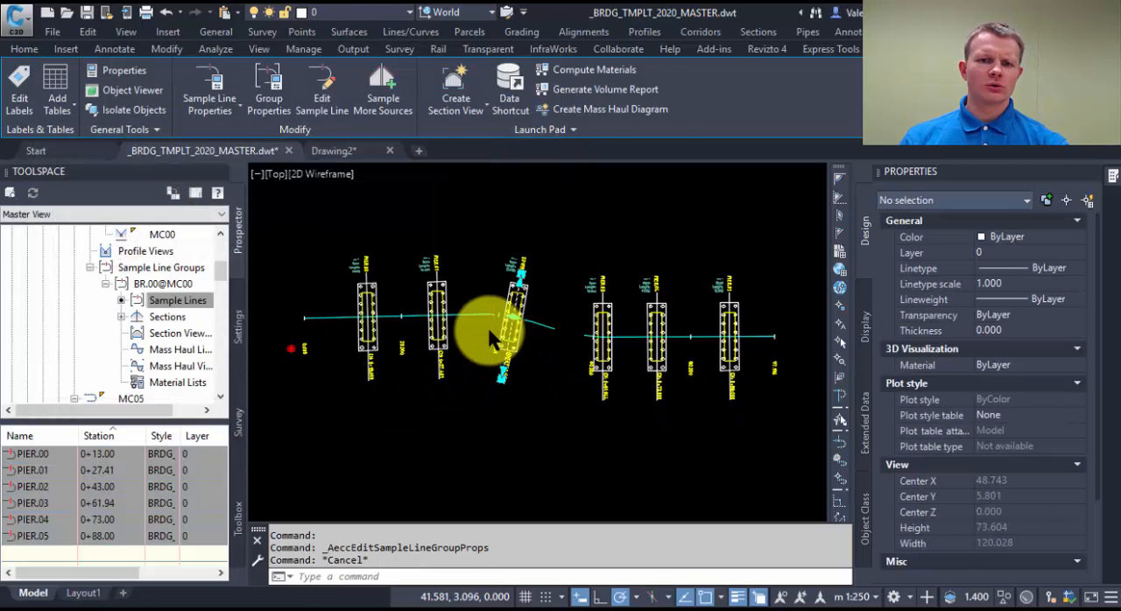
Examine the span length, pier name, chainage and pier outline labels along the alignment, especially around PIER.02 and PIER.03.
scroll(521, 279, "up", 4)
scroll(522, 280, "up", 3)
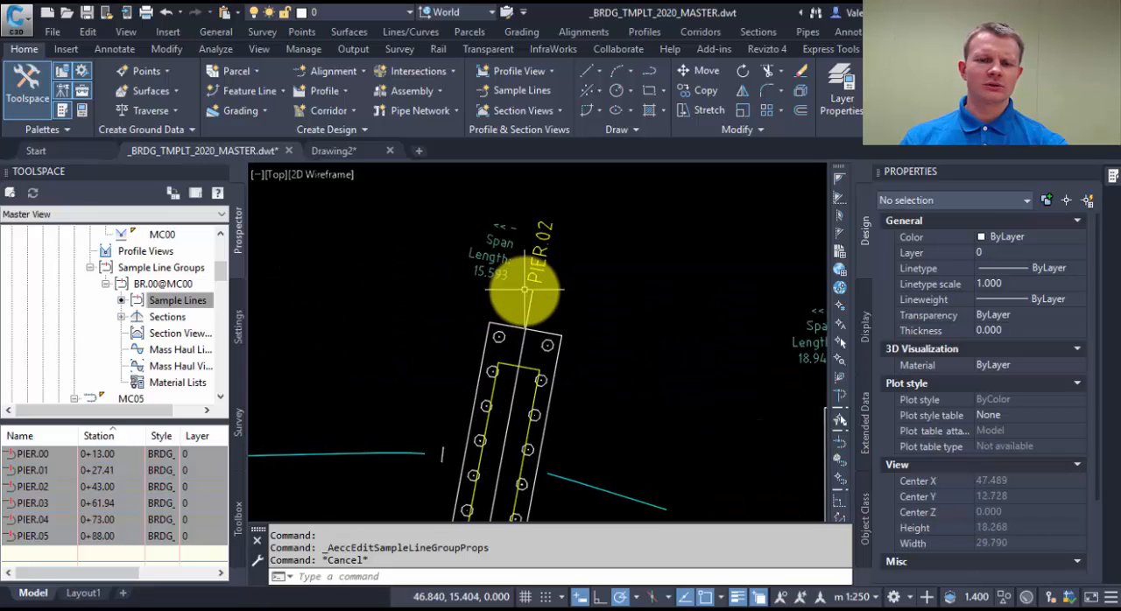
scroll(534, 268, "down", 3)
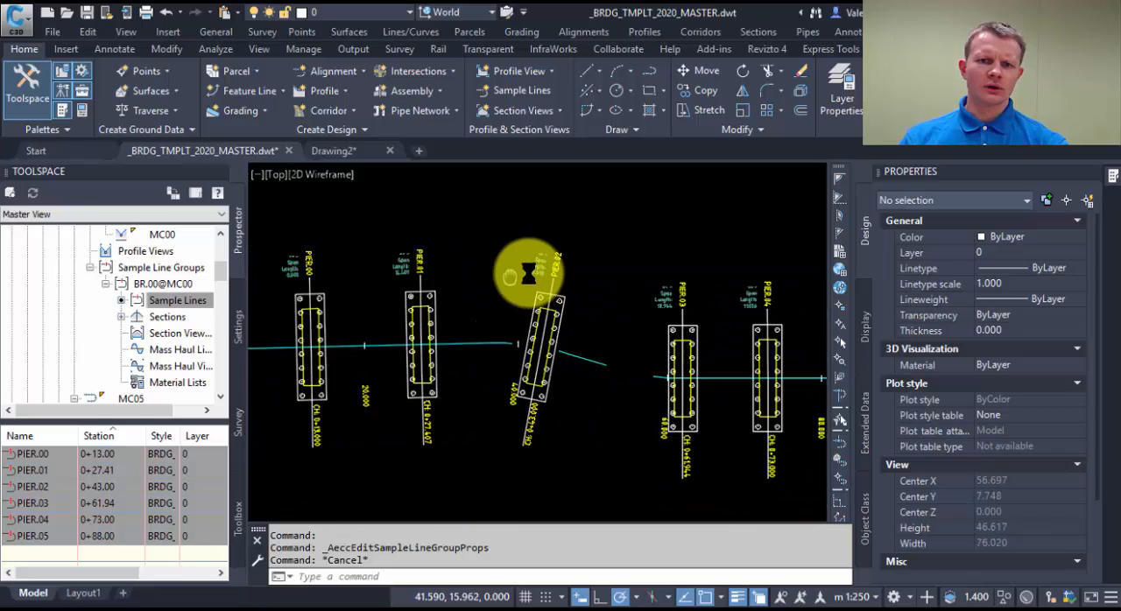
scroll(561, 265, "up", 3)
mouse_move(389, 286)
middle_mouse_down()
mouse_move(702, 268)
mouse_move(444, 270)
middle_mouse_up()
middle_click_drag(712, 298, 486, 251)
middle_click_drag(640, 265, 501, 311)
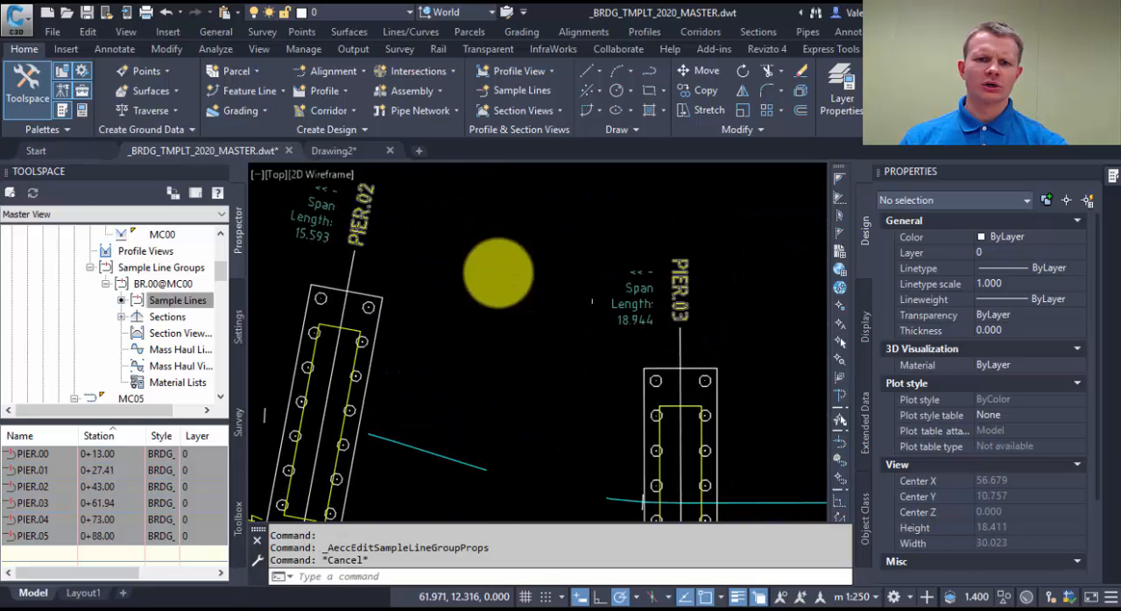
scroll(372, 260, "down", 2)
middle_click_drag(374, 260, 489, 230)
middle_click_drag(581, 348, 573, 298)
middle_click_drag(566, 375, 554, 374)
middle_click_drag(431, 441, 658, 455)
scroll(570, 469, "down", 3)
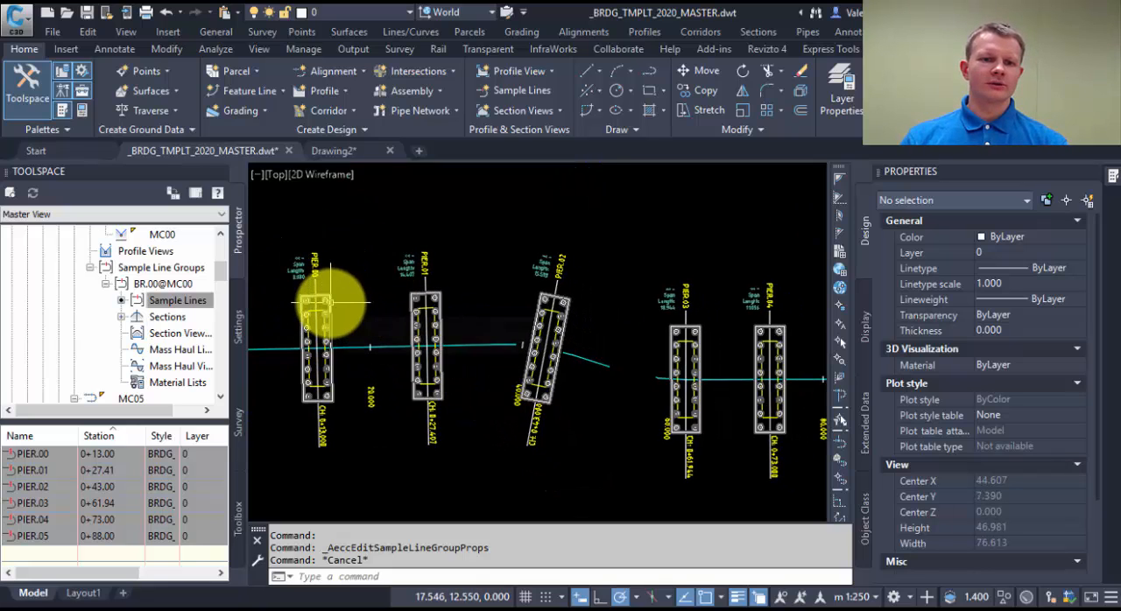
Change the label style of PIER.00's outer foundation label to BRDG_Pier_AbutmentA.
mouse_move(331, 303)
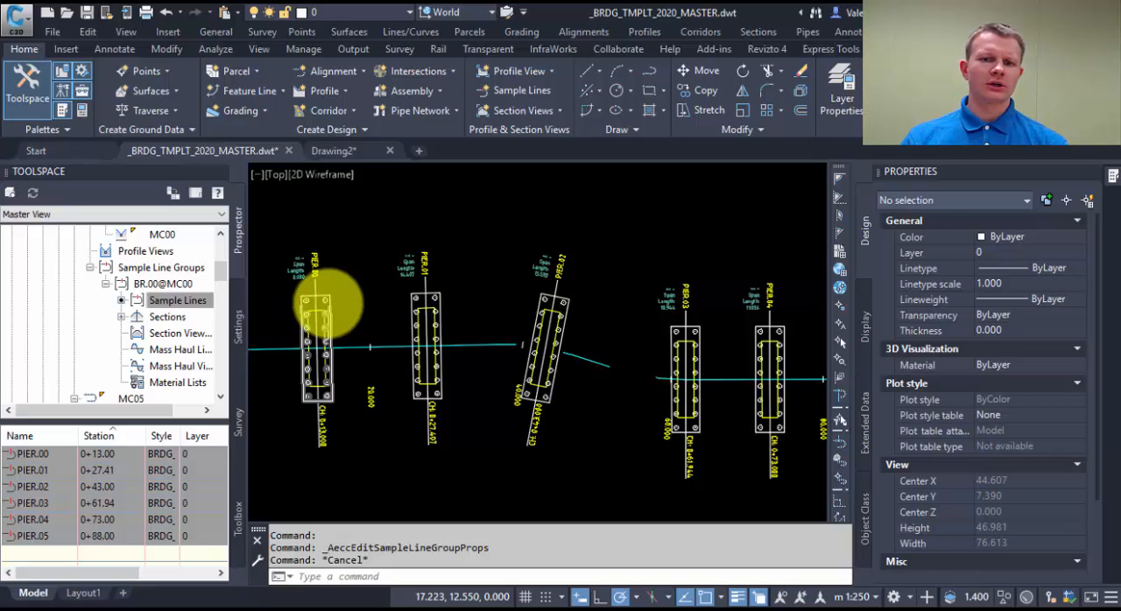
left_click(328, 304)
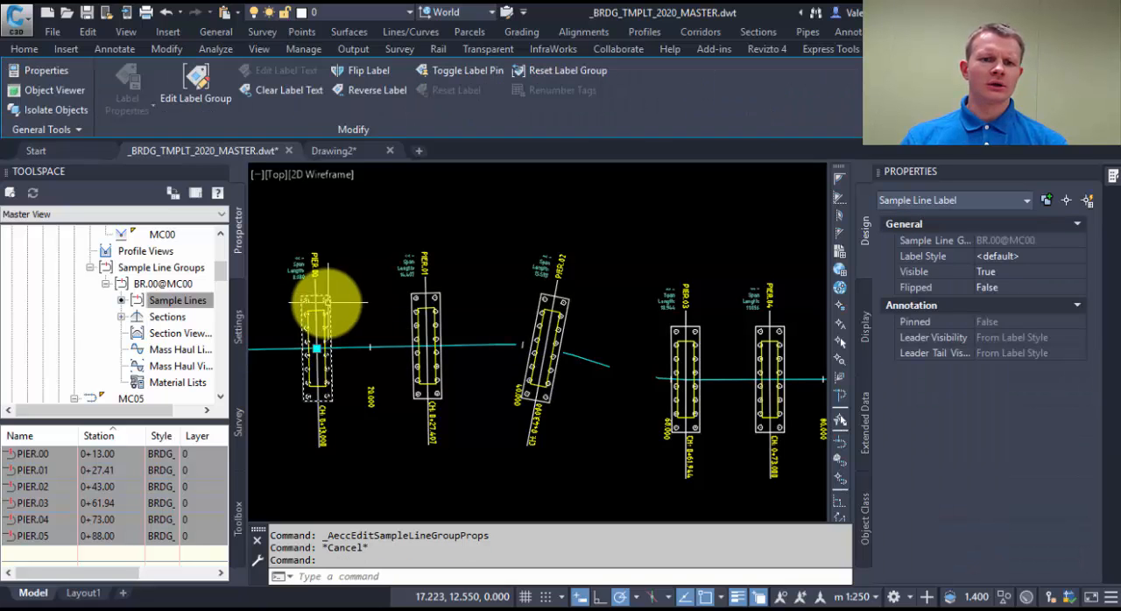
left_click(1003, 254)
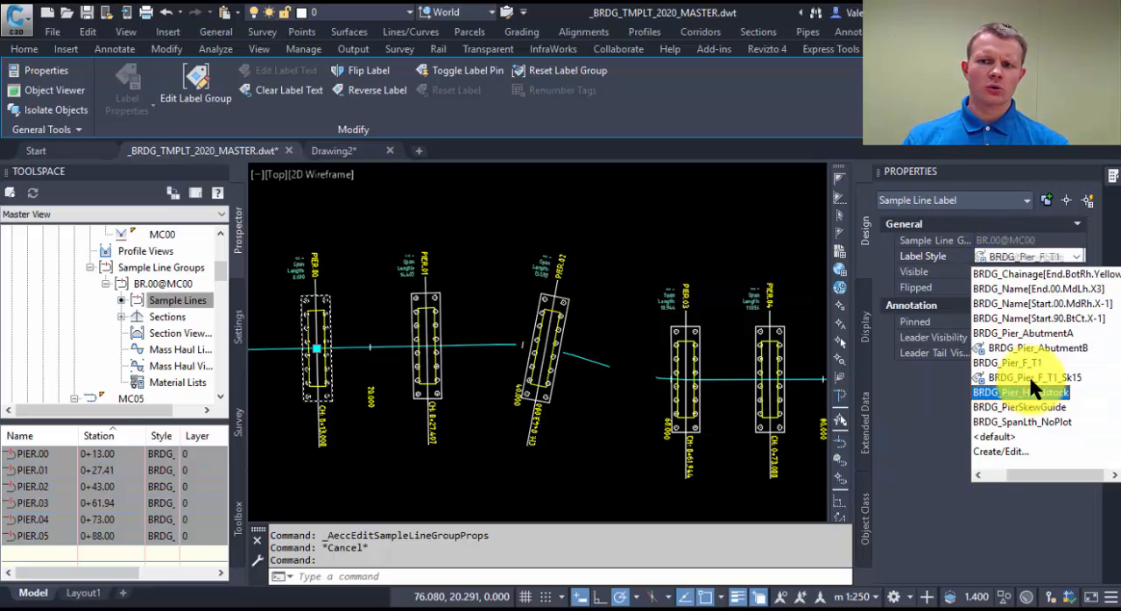
left_click(1023, 330)
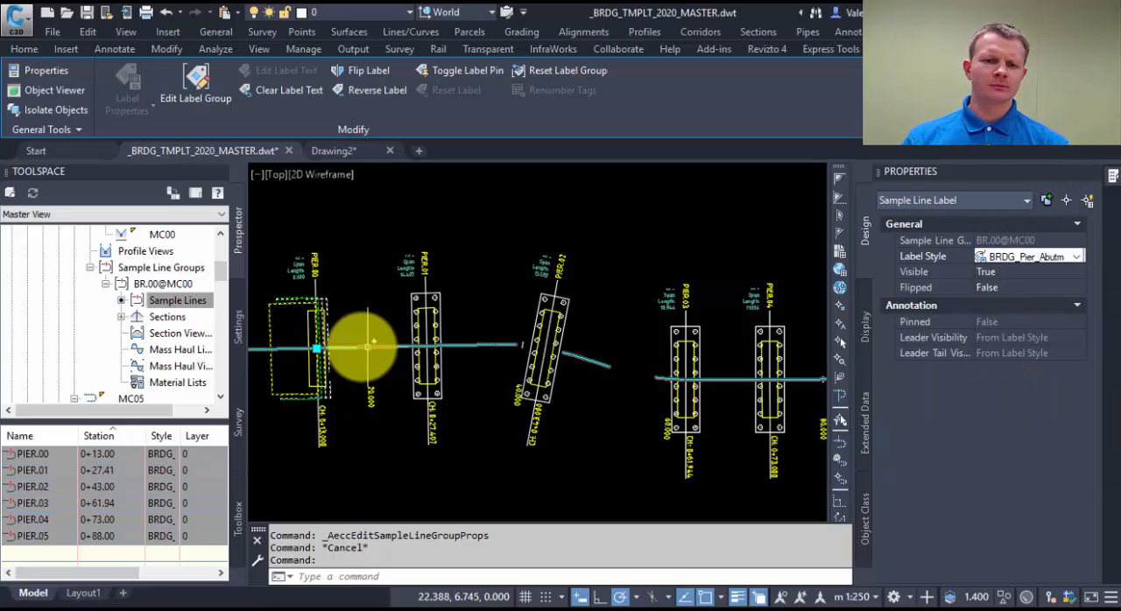
key("Escape")
Hide PIER.00's yellow headstock label by setting its visibility to False.
middle_click_drag(358, 342, 390, 329)
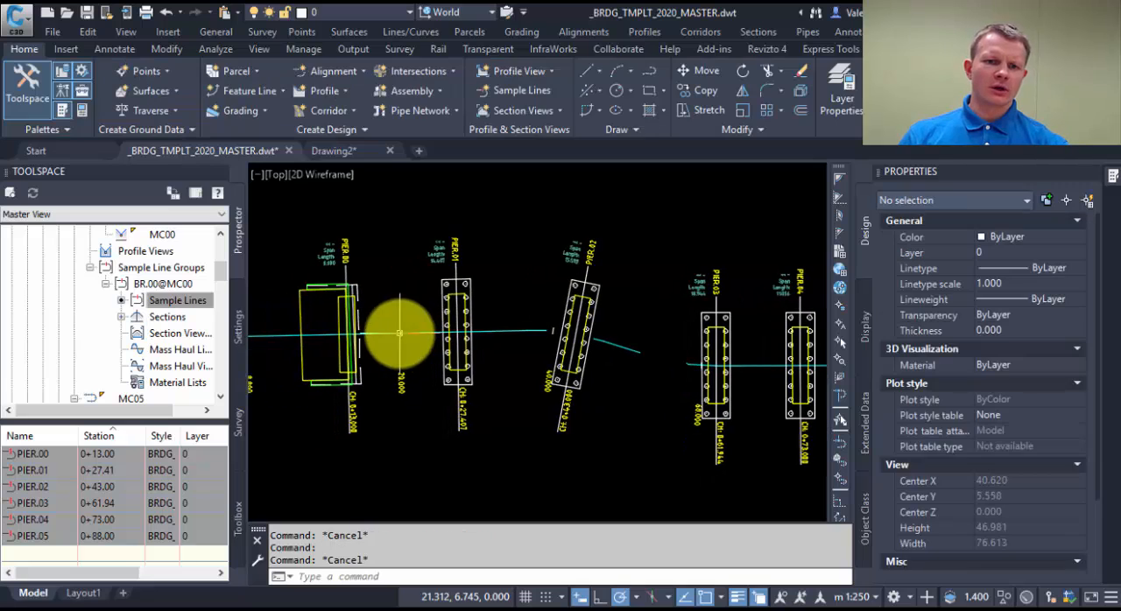
left_click(333, 306)
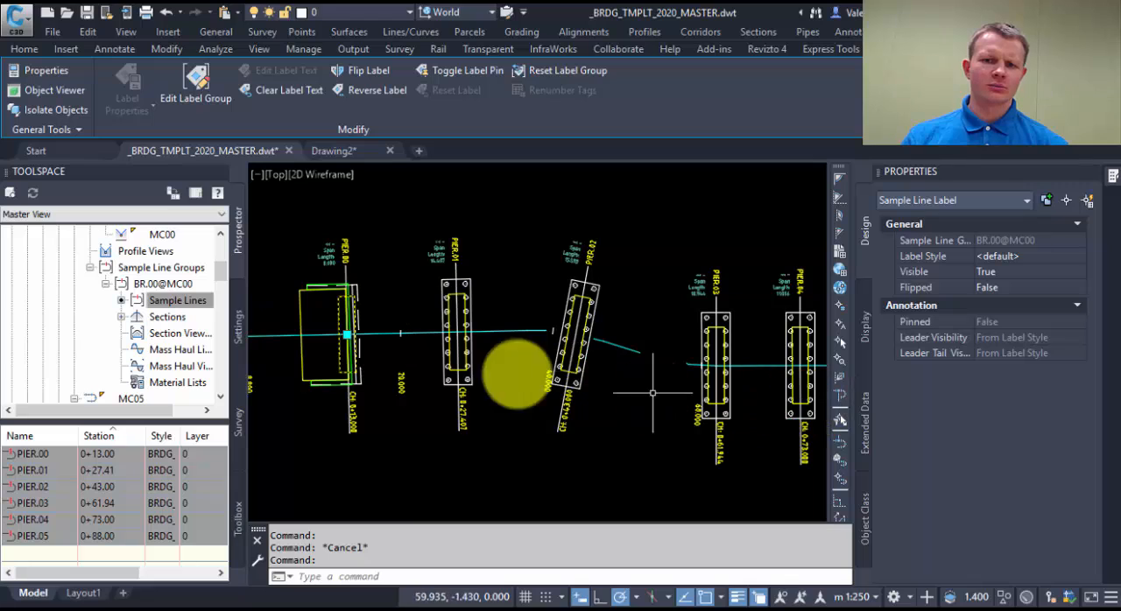
left_click(1027, 268)
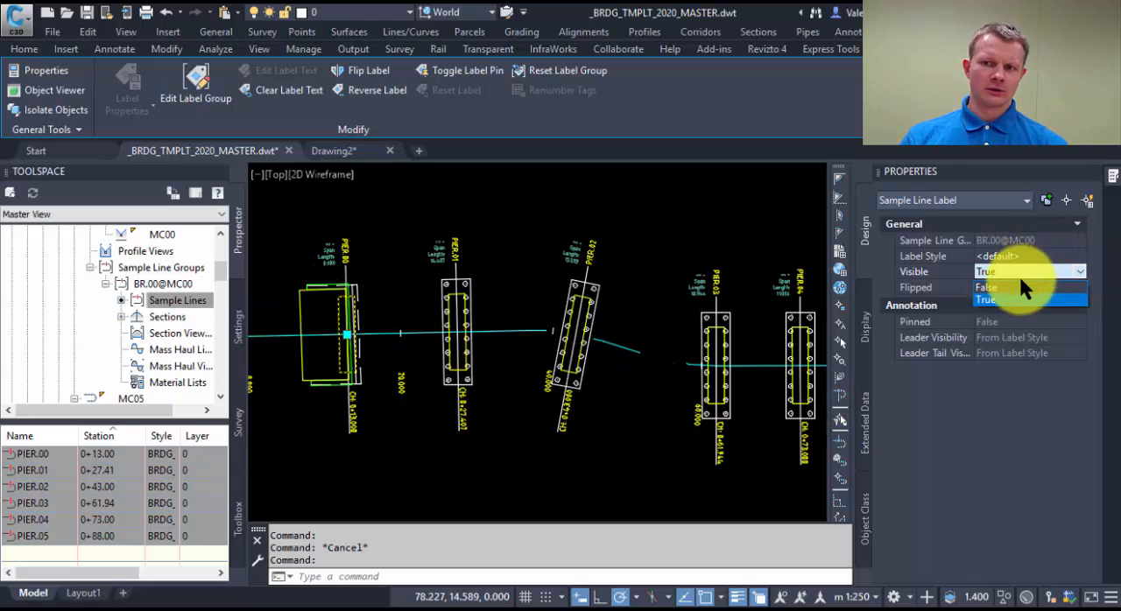
left_click(997, 282)
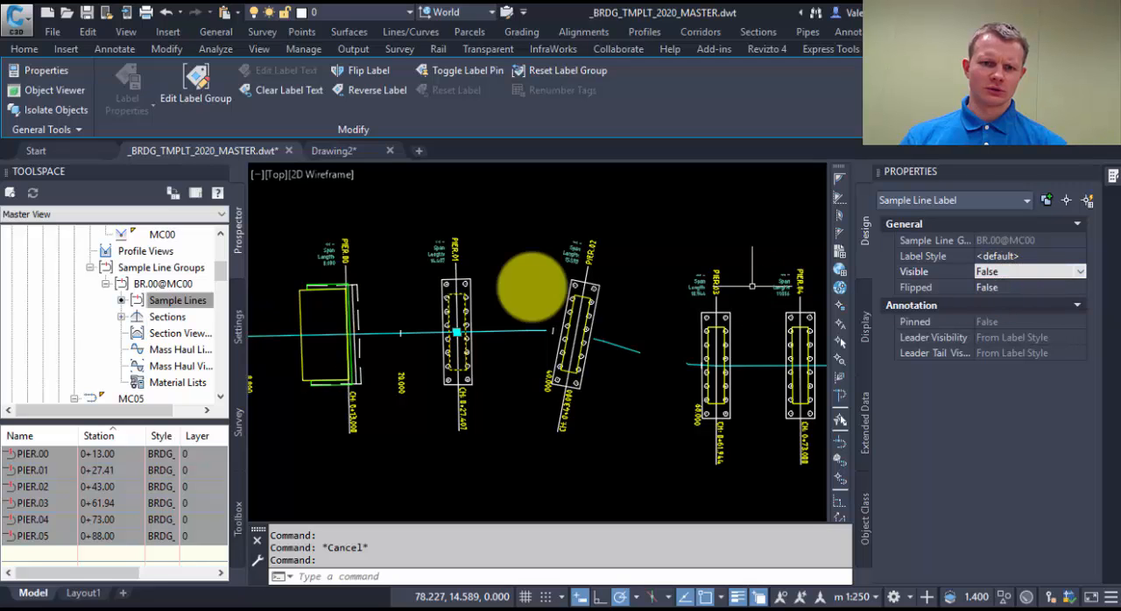
key("Escape")
Change the label style of PIER.05's outer foundation label to BRDG_Pier_AbutmentB.
middle_click_drag(536, 288, 225, 285)
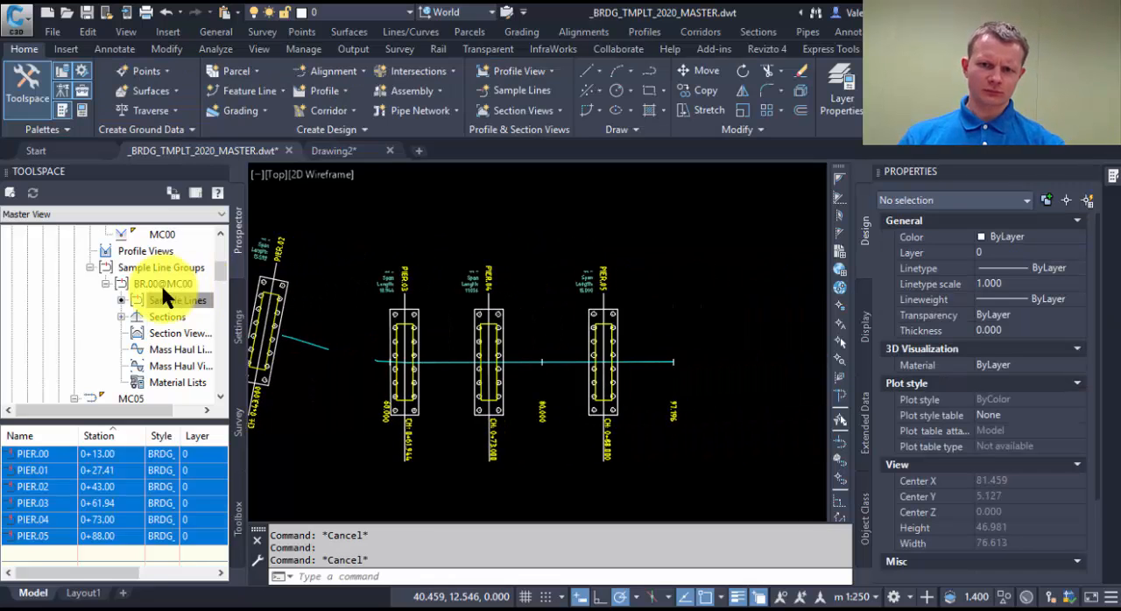
scroll(632, 343, "up", 2)
left_click(595, 296)
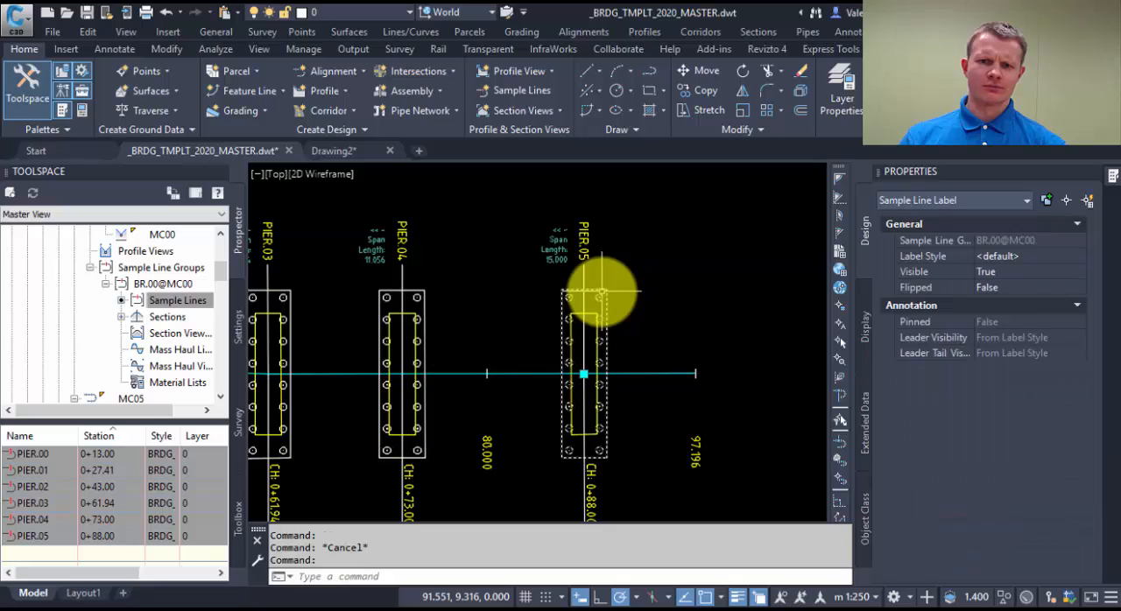
left_click(1052, 250)
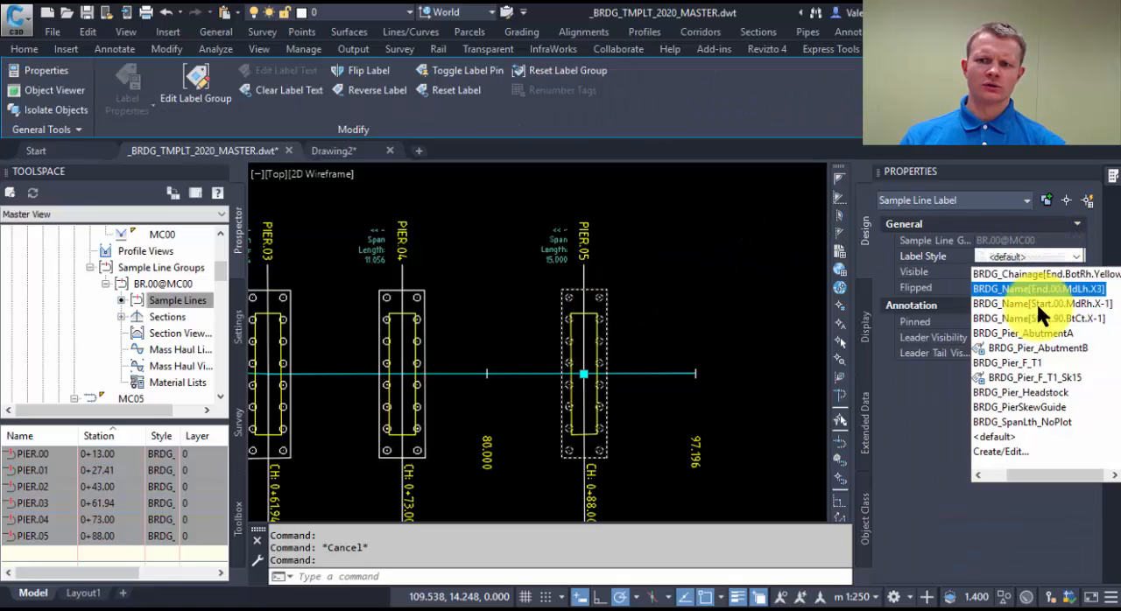
left_click(1041, 330)
key("Escape")
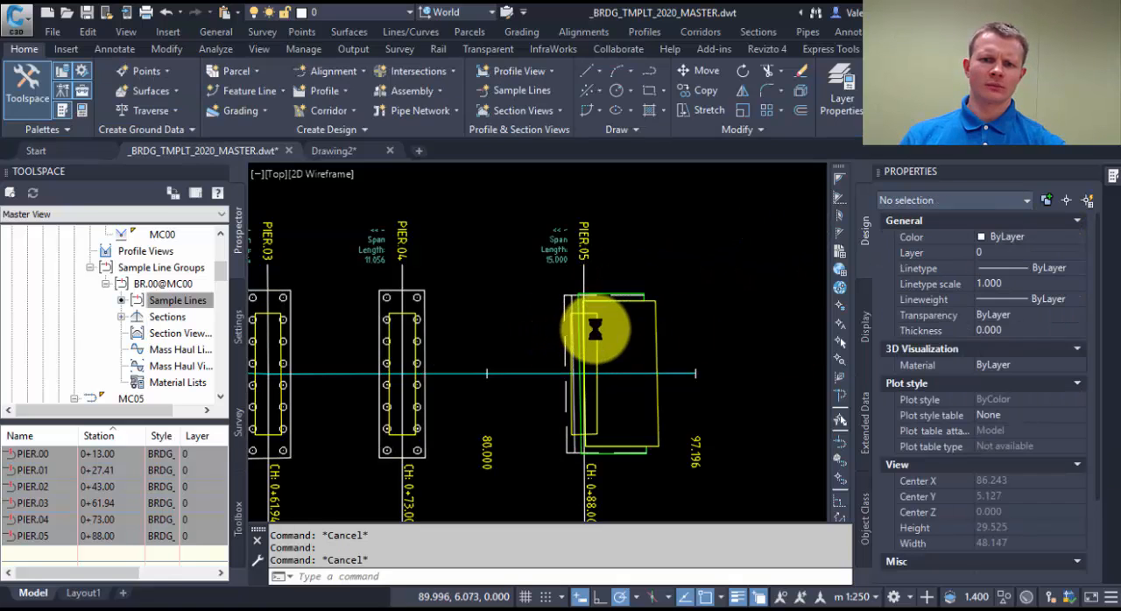
Hide PIER.05's yellow headstock label by setting its visibility to False.
middle_click_drag(595, 328, 603, 322)
left_click(605, 321)
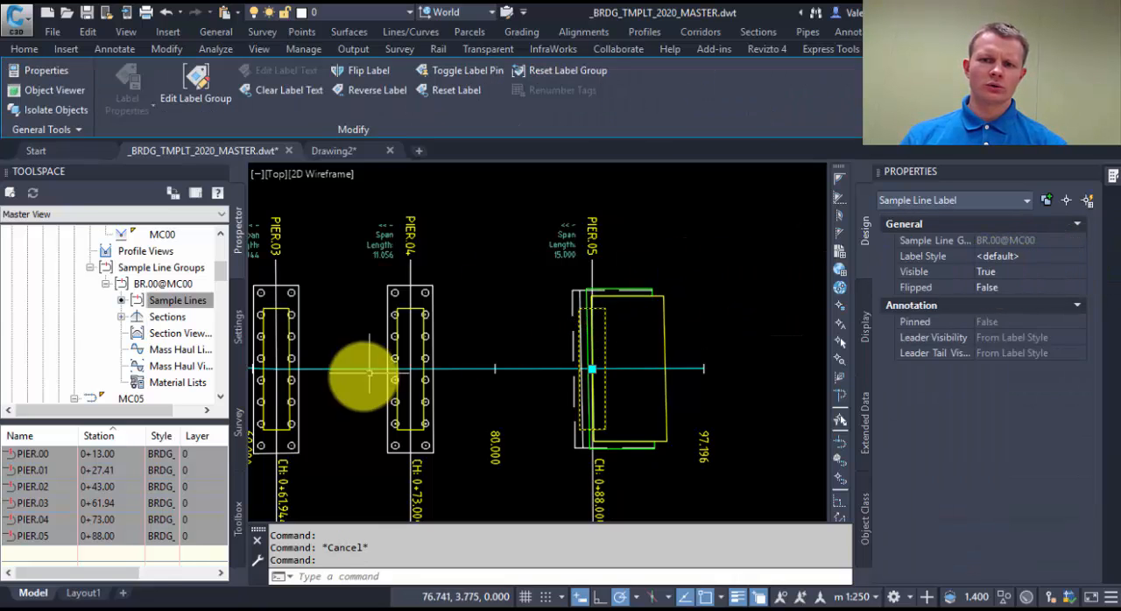
scroll(541, 354, "down", 2)
mouse_move(540, 354)
middle_mouse_down()
mouse_move(629, 330)
mouse_move(630, 355)
mouse_move(664, 363)
middle_mouse_up()
scroll(667, 360, "down", 2)
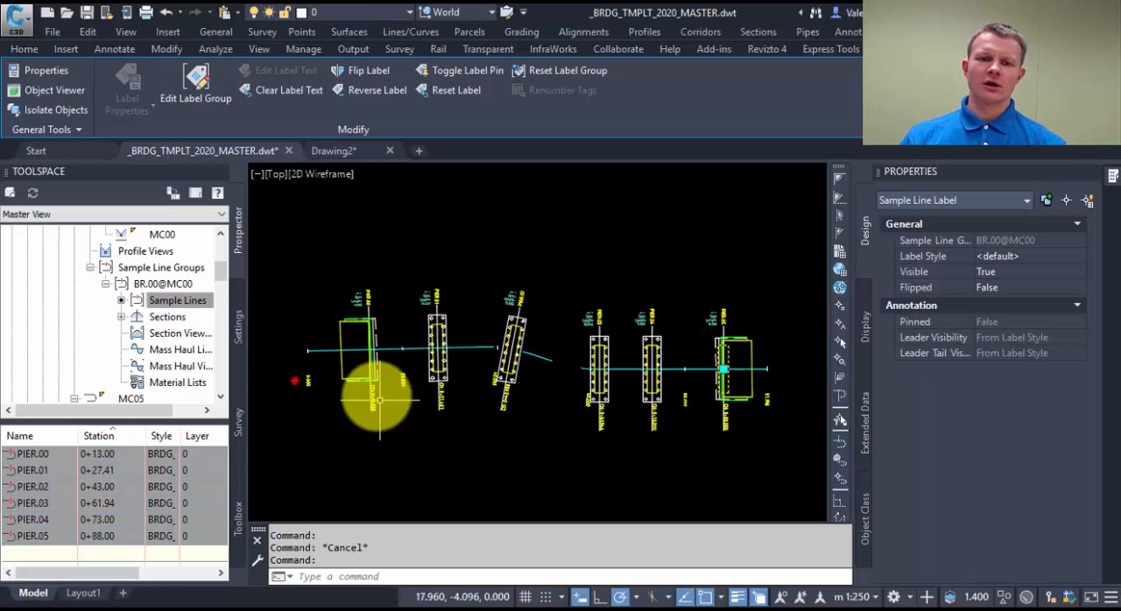
left_click(1015, 272)
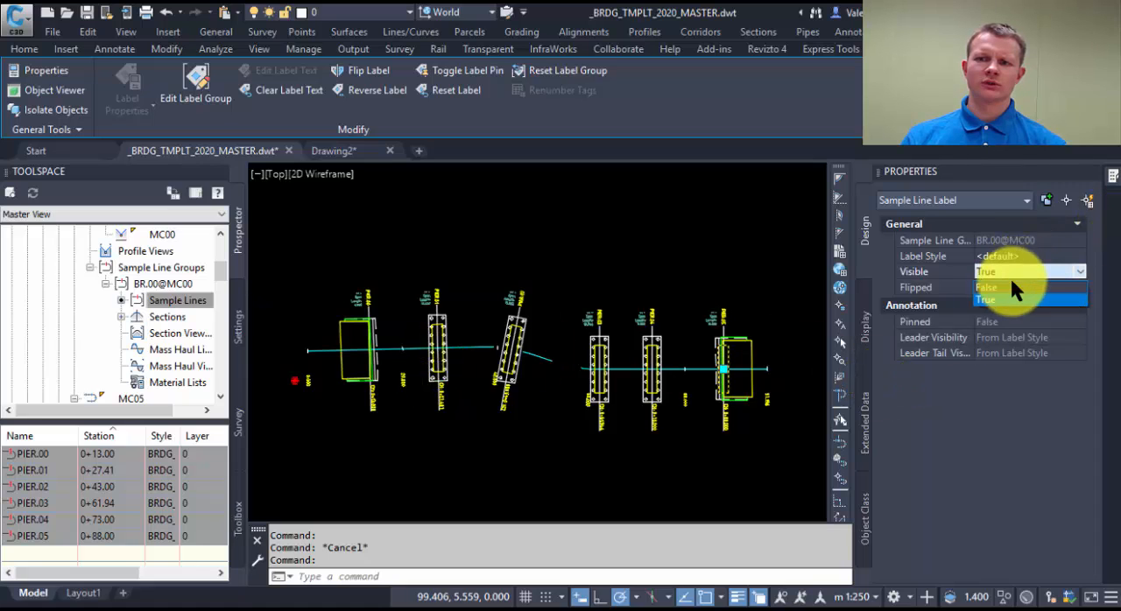
left_click(1012, 286)
key("Escape")
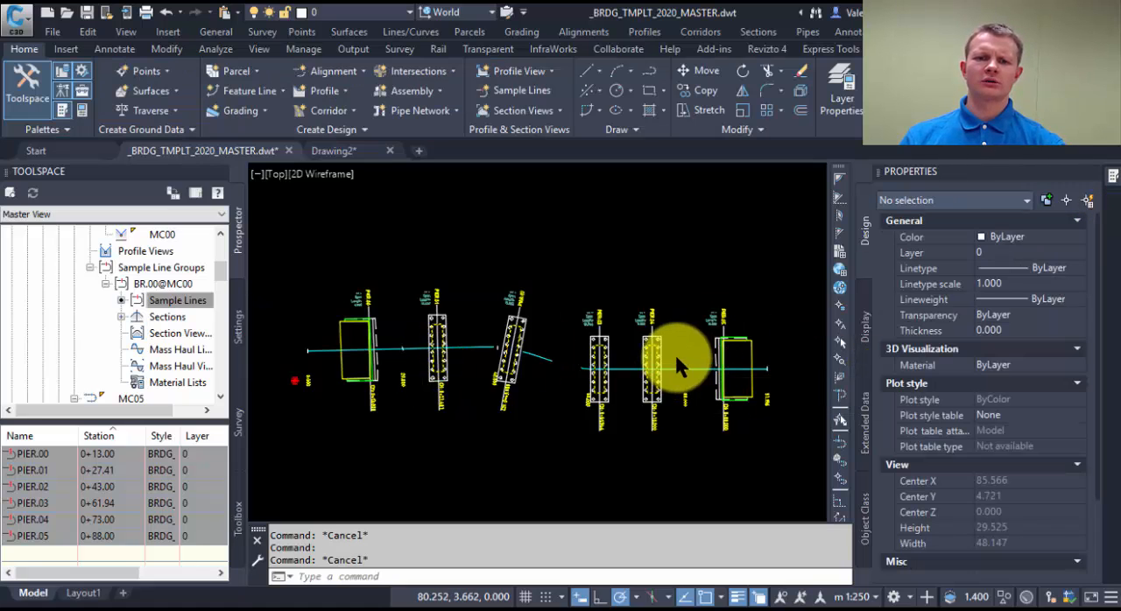
Stretch alignment MC00's end tangent grip between PIER.04 and PIER.05 upward, then back down slightly below the original line, and clear the selection.
middle_click_drag(679, 337, 686, 370)
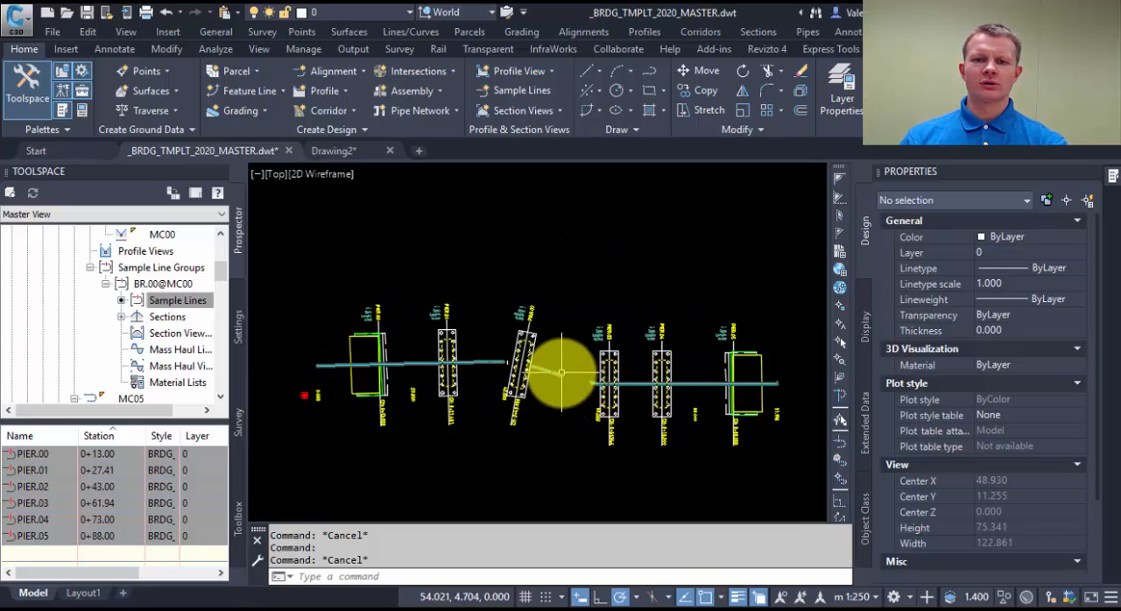
left_click(559, 372)
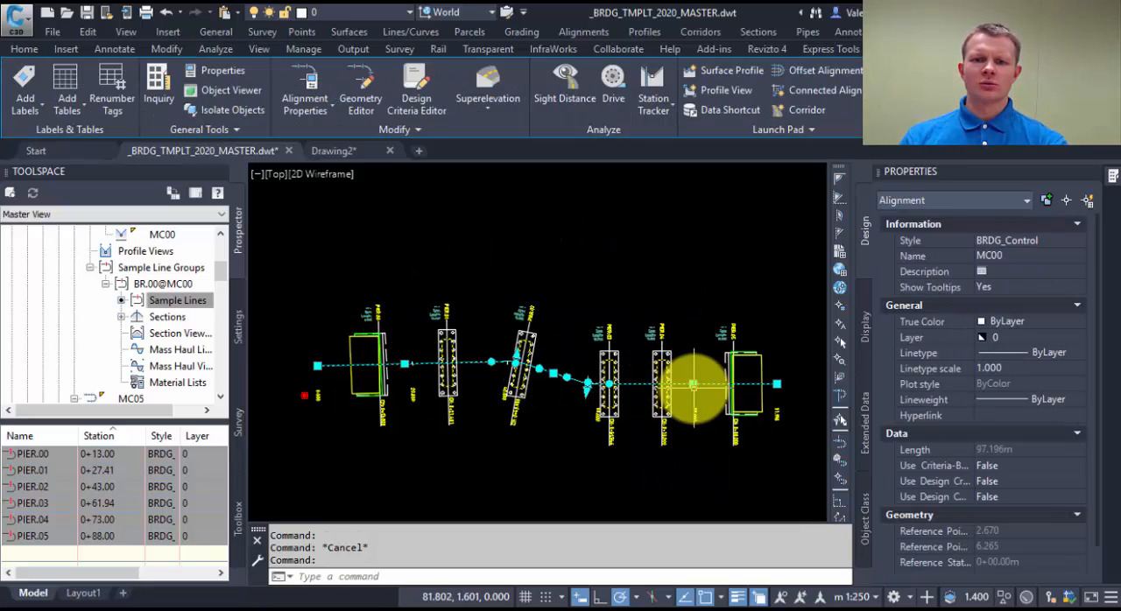
left_click(692, 383)
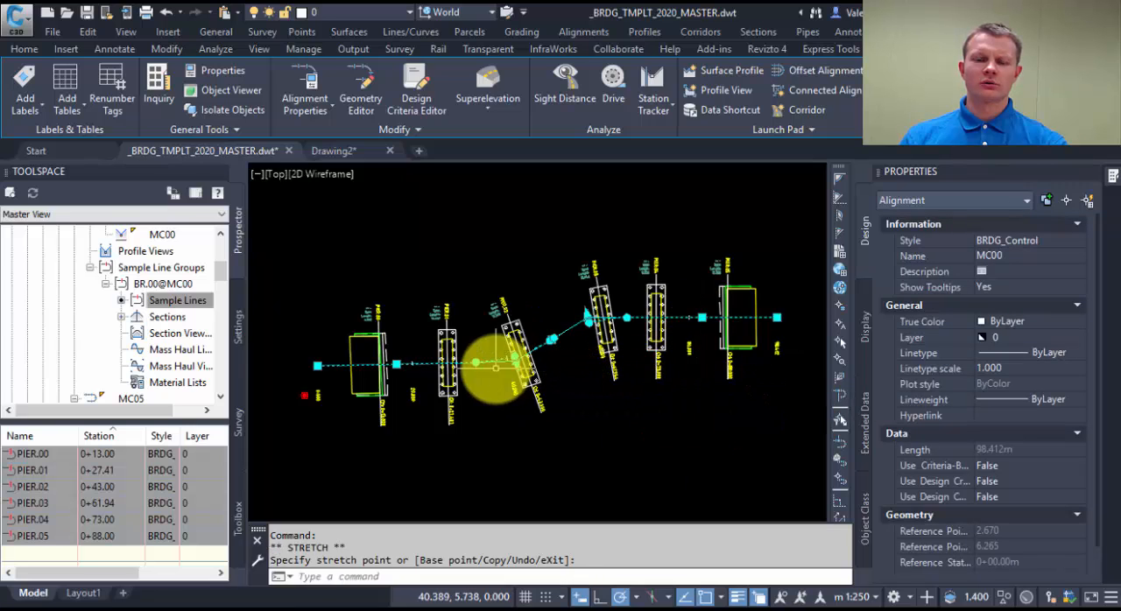
left_click(702, 316)
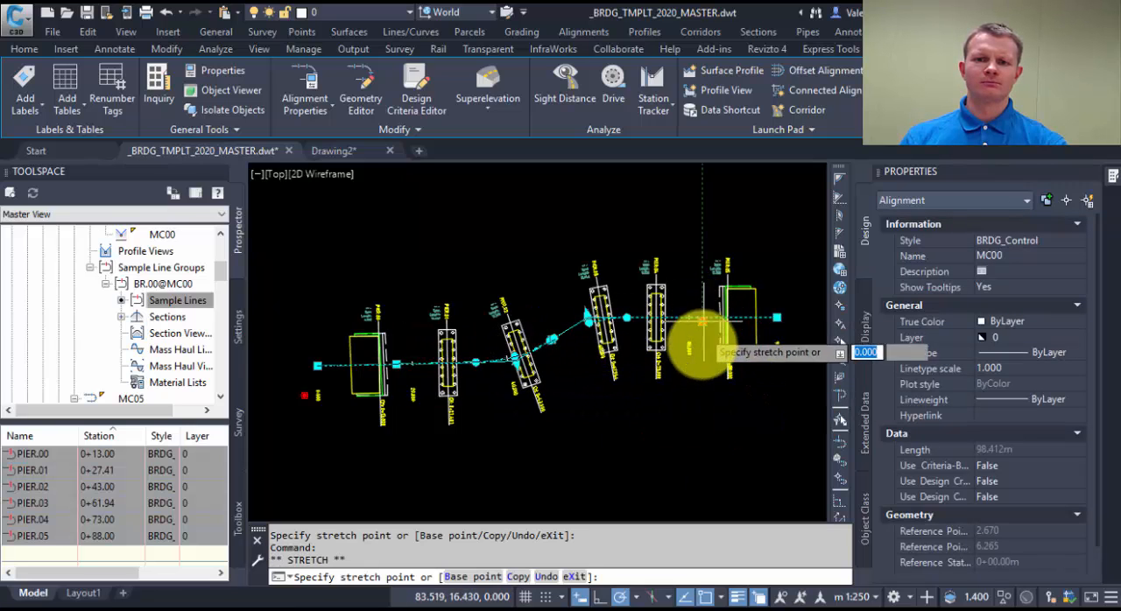
left_click(698, 398)
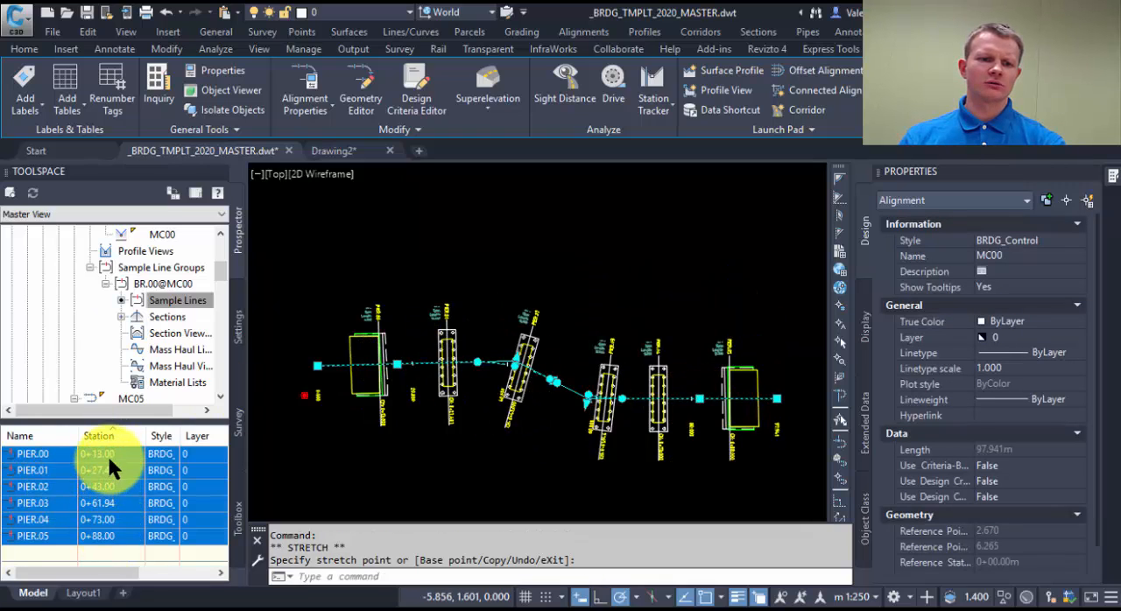
left_click(449, 473)
left_click(428, 464)
key("Escape")
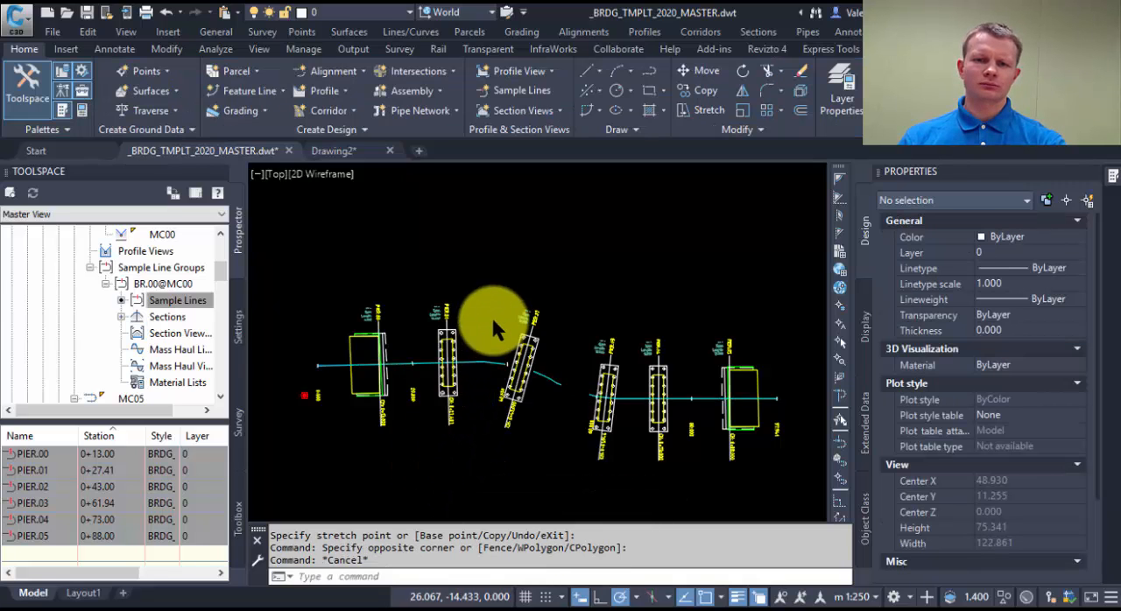
Open the block definition __BRDG_PLAN_AbutmentParam for editing in the Block Editor.
middle_click_drag(493, 318, 493, 343)
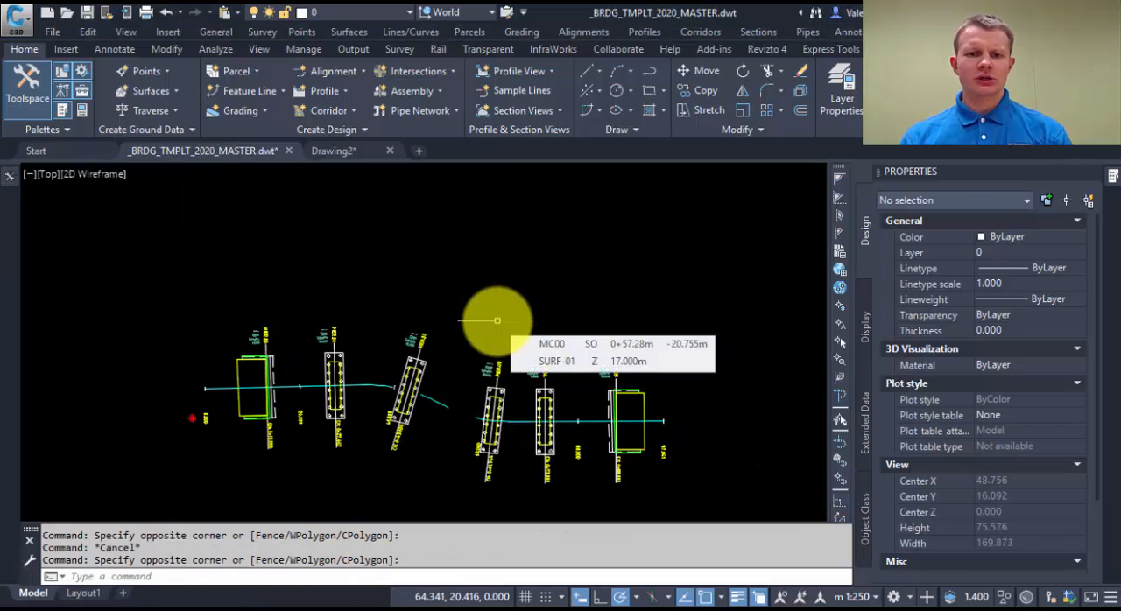
middle_click_drag(496, 329, 505, 273)
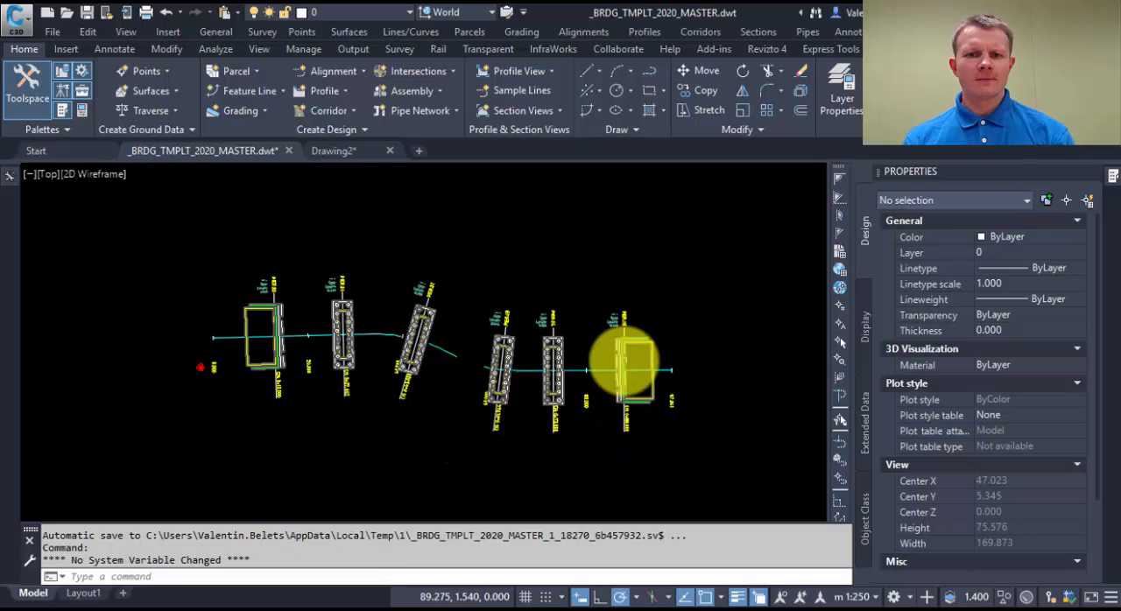
scroll(625, 359, "up", 2)
middle_click_drag(450, 343, 516, 347)
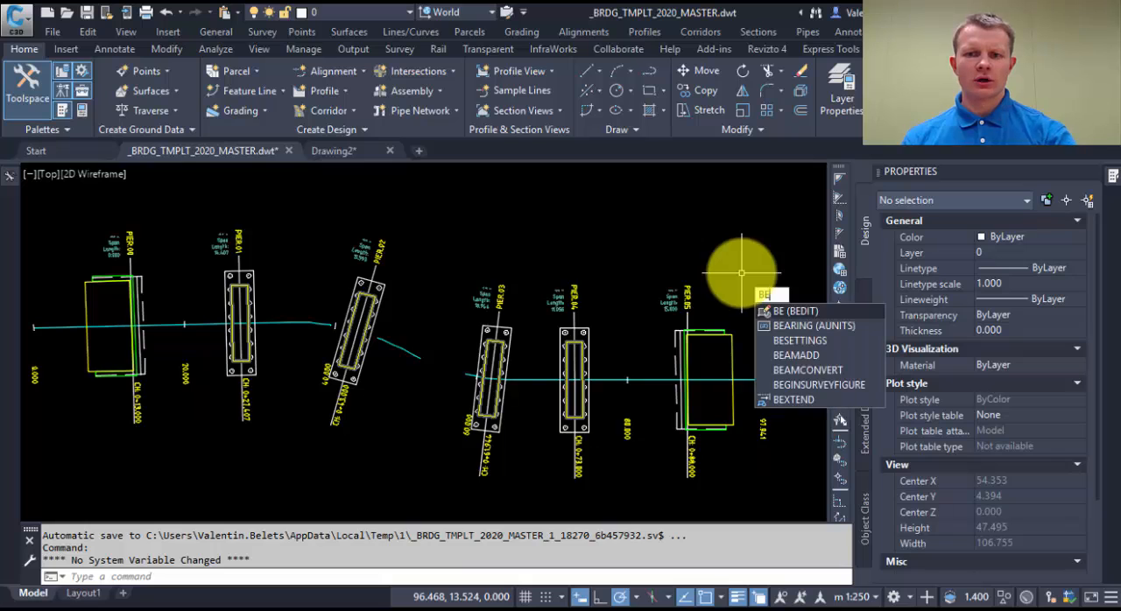
key("Return")
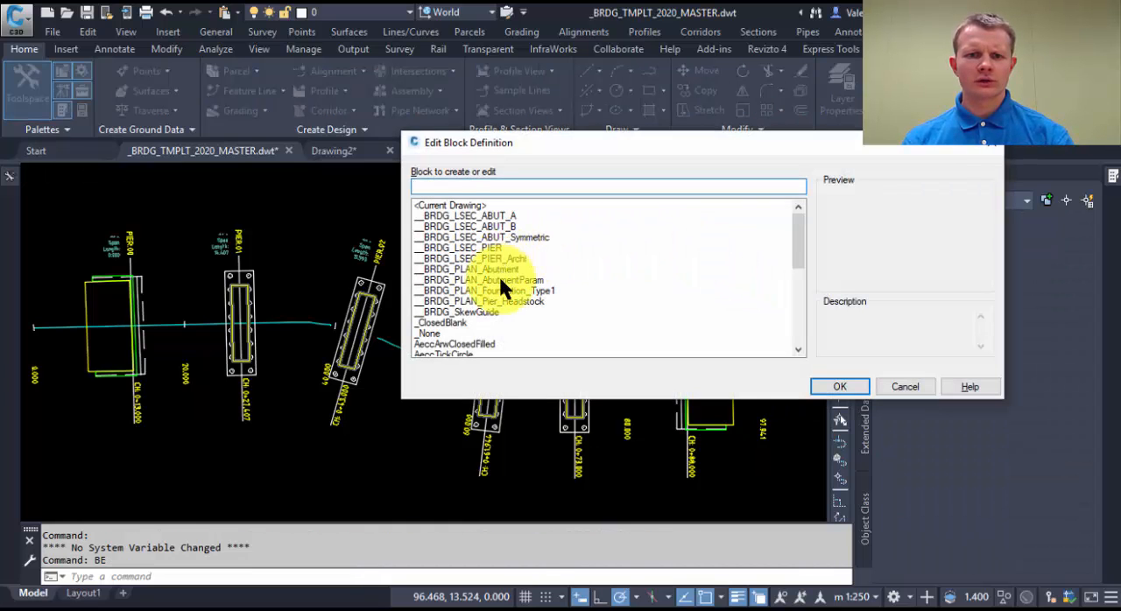
left_click(501, 280)
left_click(840, 386)
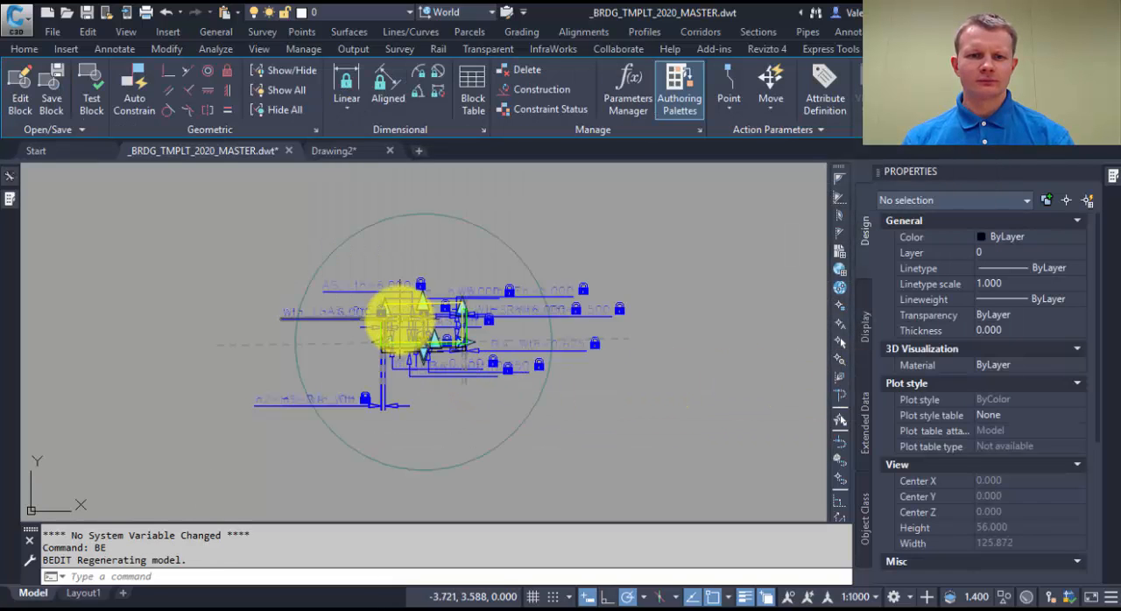
Display the abutment block's Parameters Manager, dock it beside the drawing and widen it to show the expressions.
scroll(406, 322, "up", 6)
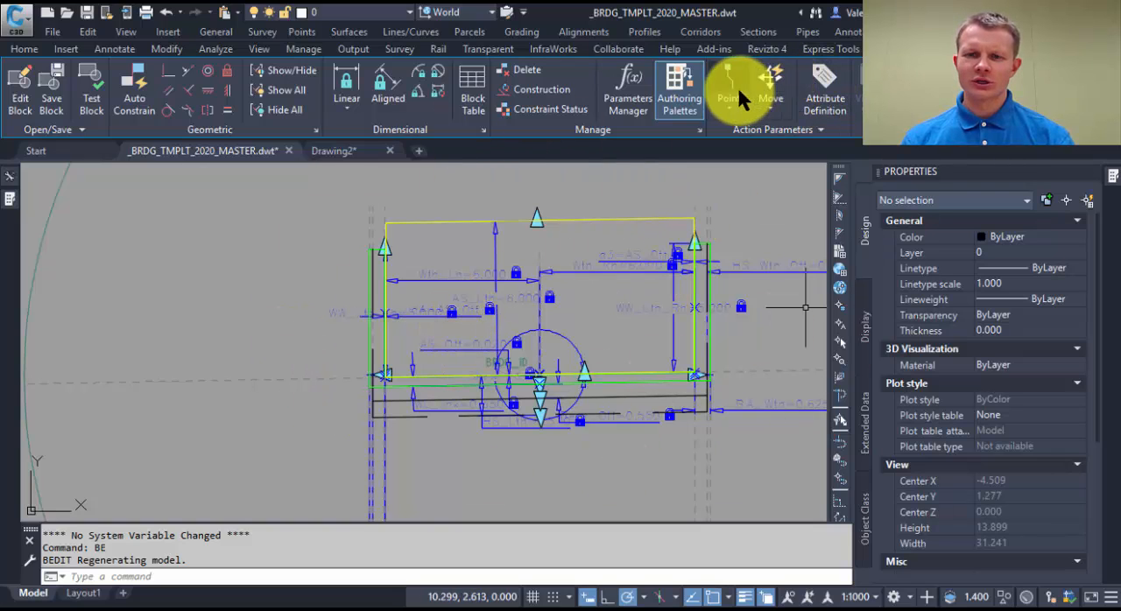
left_click(630, 73)
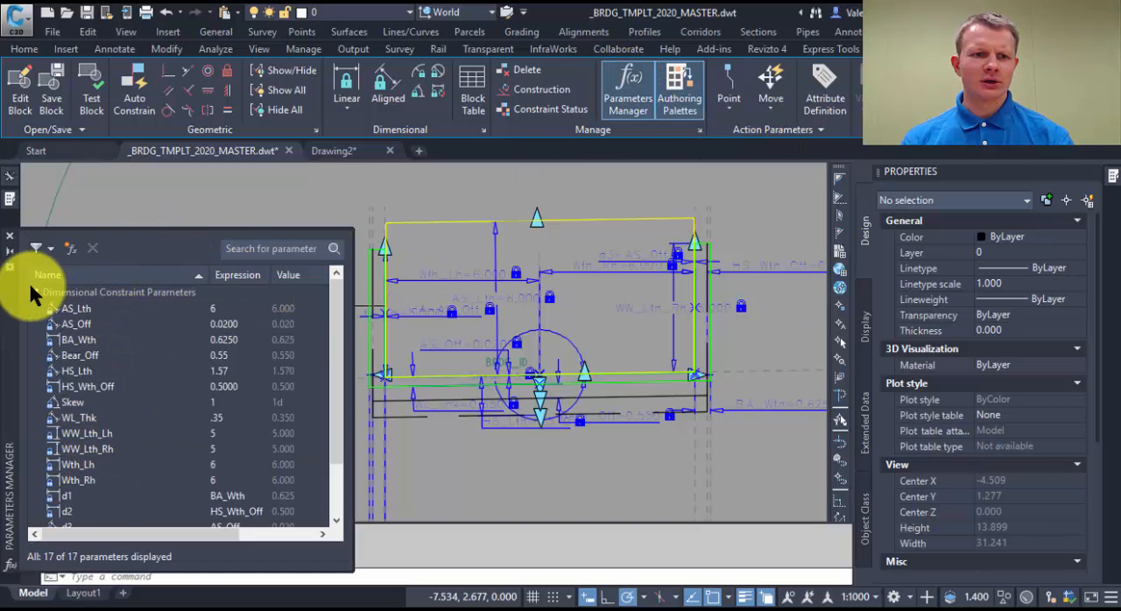
left_click_drag(11, 299, 43, 230)
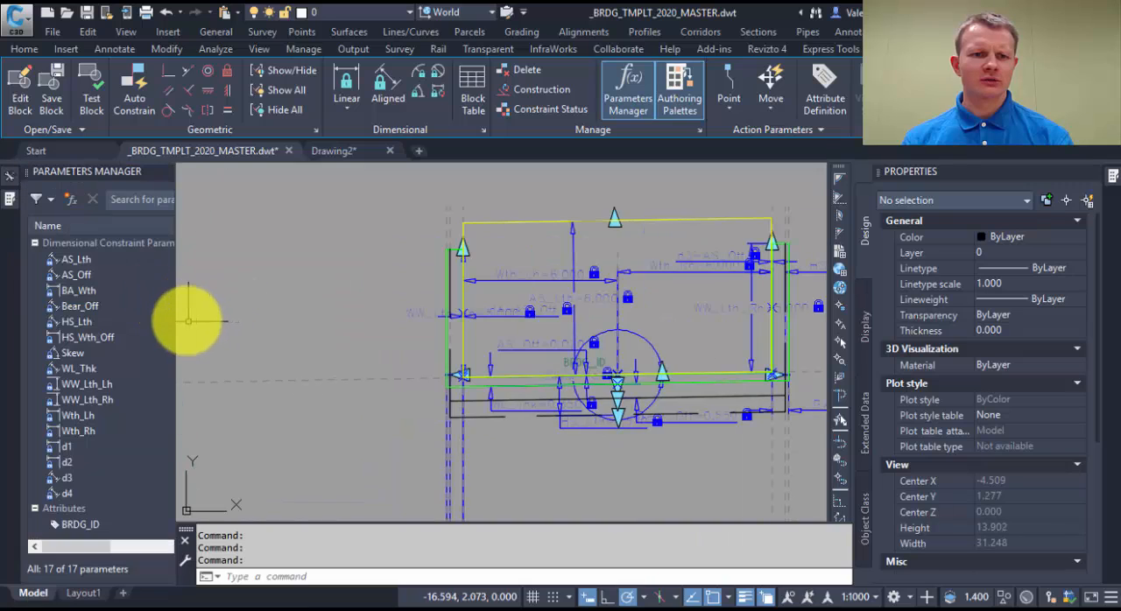
left_click_drag(176, 316, 297, 316)
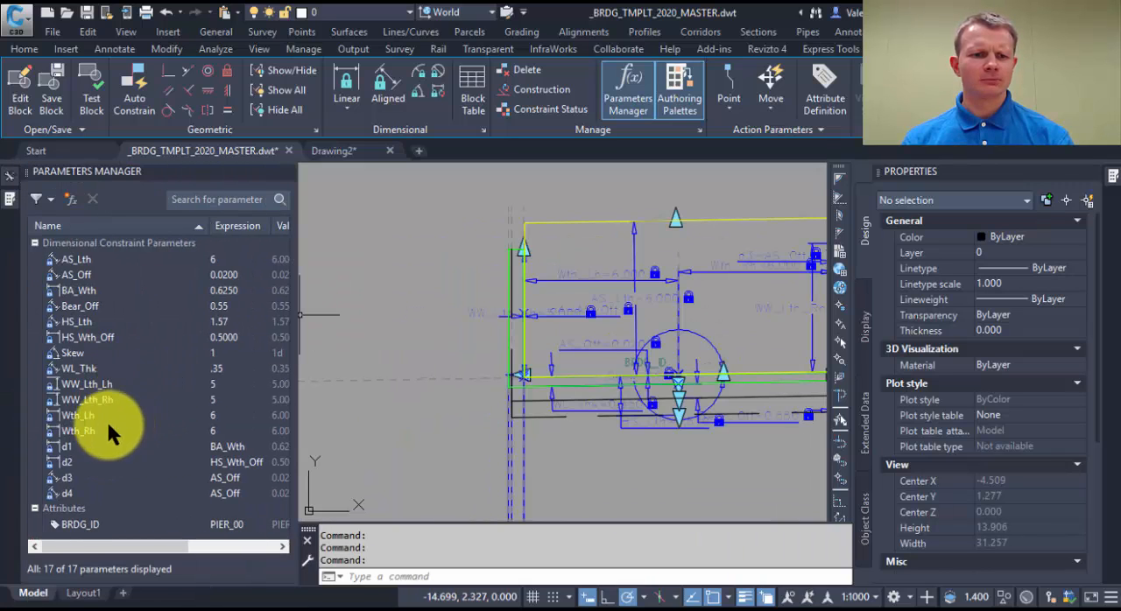
Set the abutment block's width parameters Wth_Lh and Wth_Rh to 5.
double_click(224, 414)
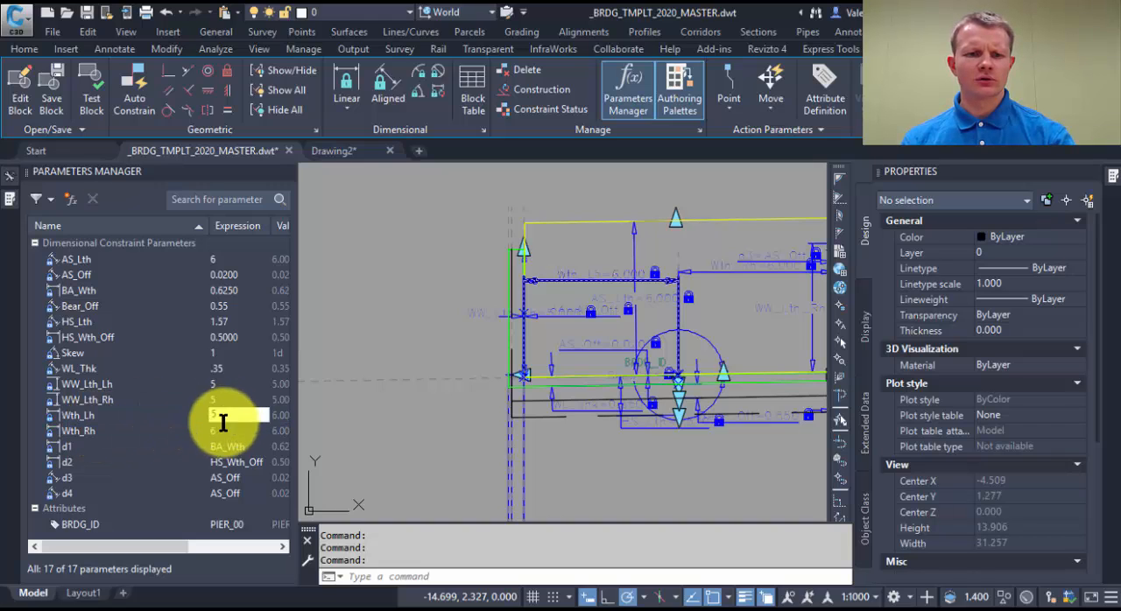
type("5")
key("Return")
double_click(223, 429)
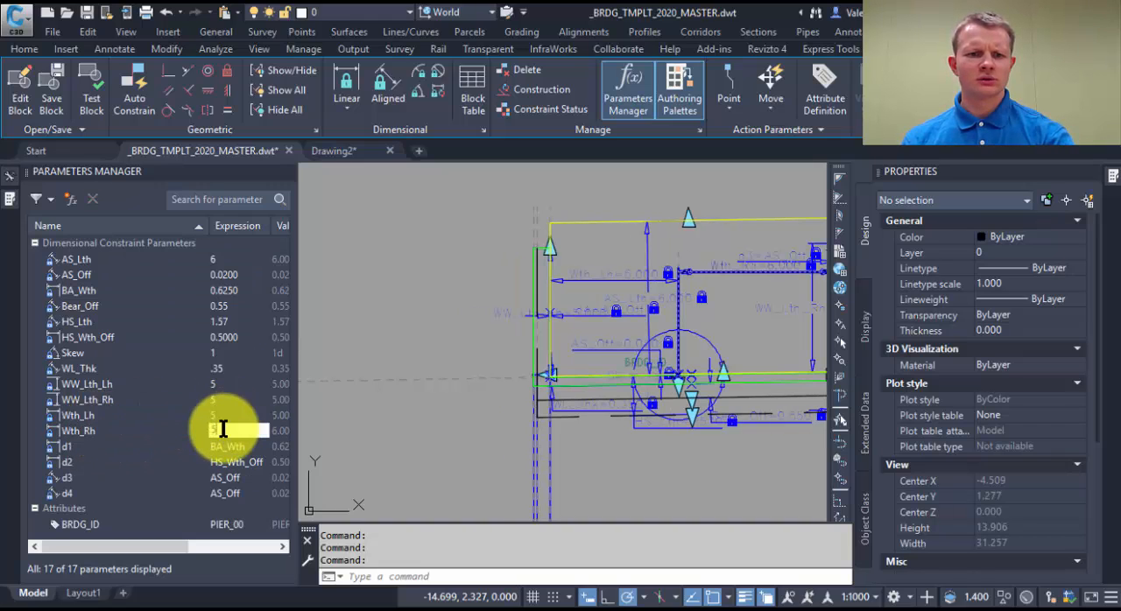
type("5")
key("Return")
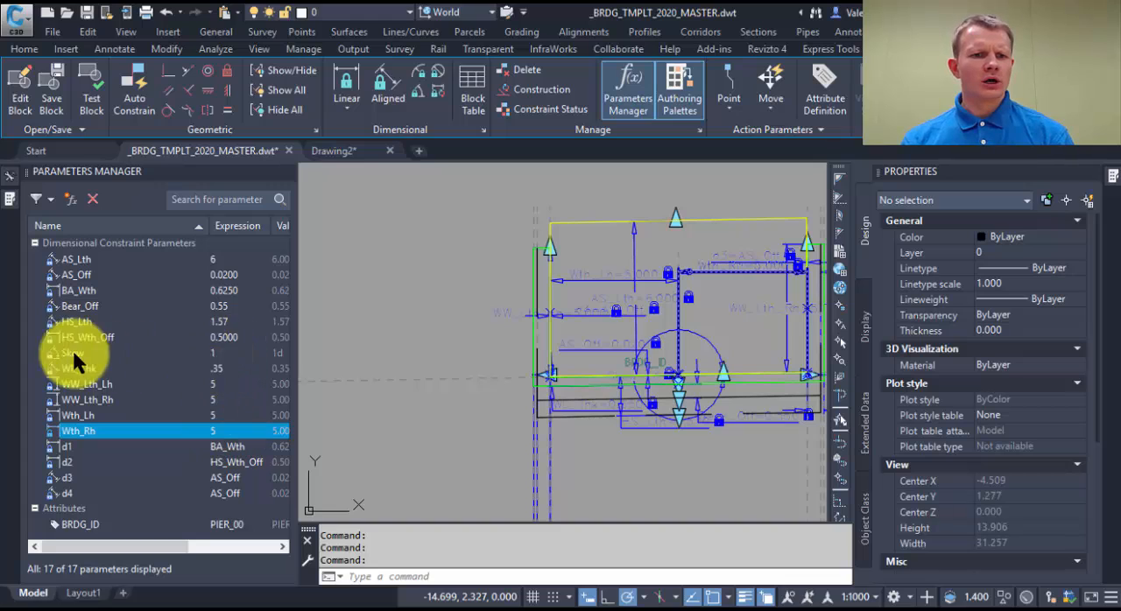
Set the abutment block's Skew parameter to 15 and close the Block Editor, saving the changes.
double_click(234, 352)
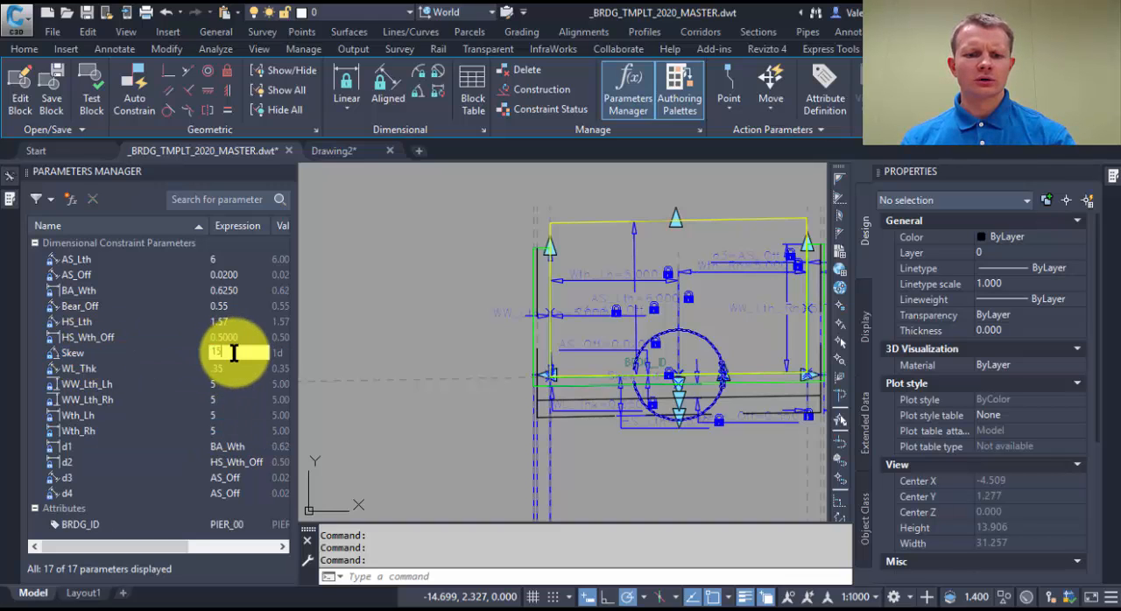
type("15")
key("Return")
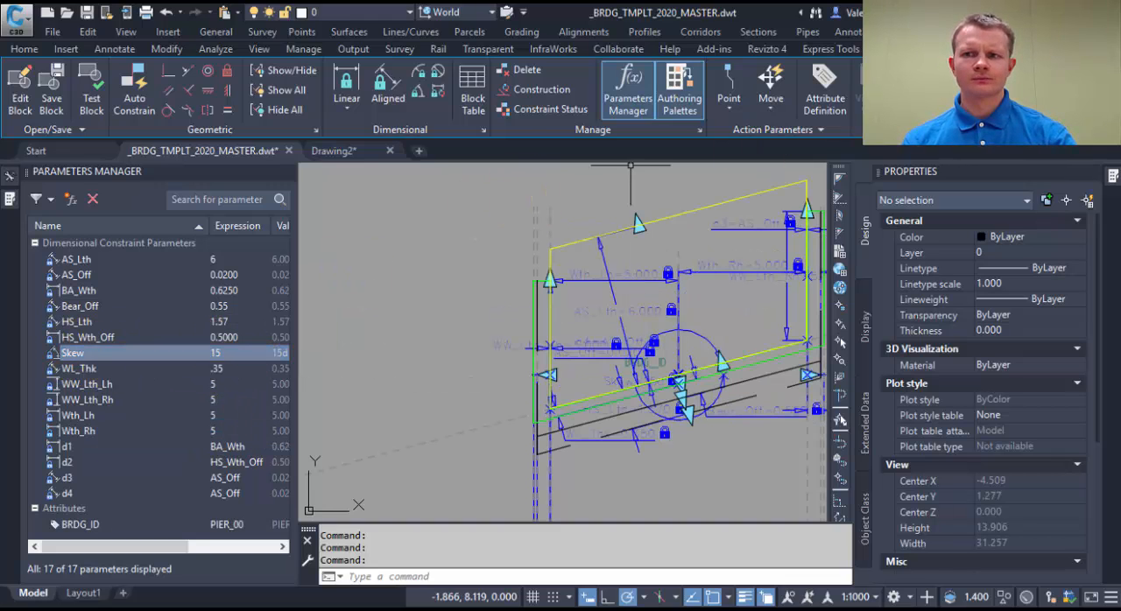
left_click(1016, 85)
left_click(457, 281)
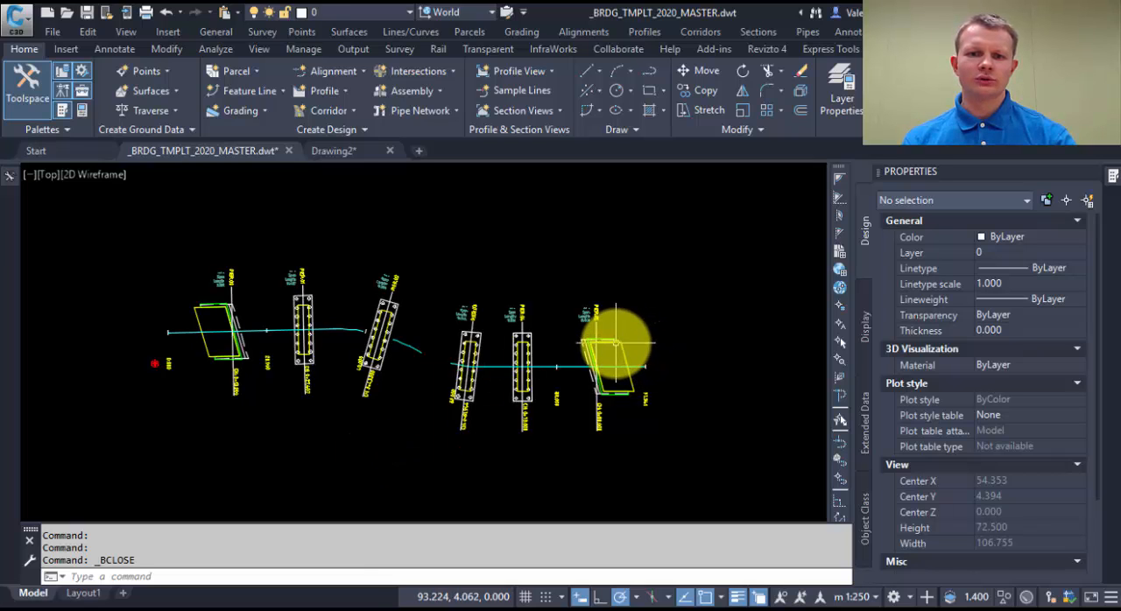
Change the label style of the pier foundation label group to BRDG_Pier_F_T1_Sk15 and clear the selection.
mouse_move(616, 344)
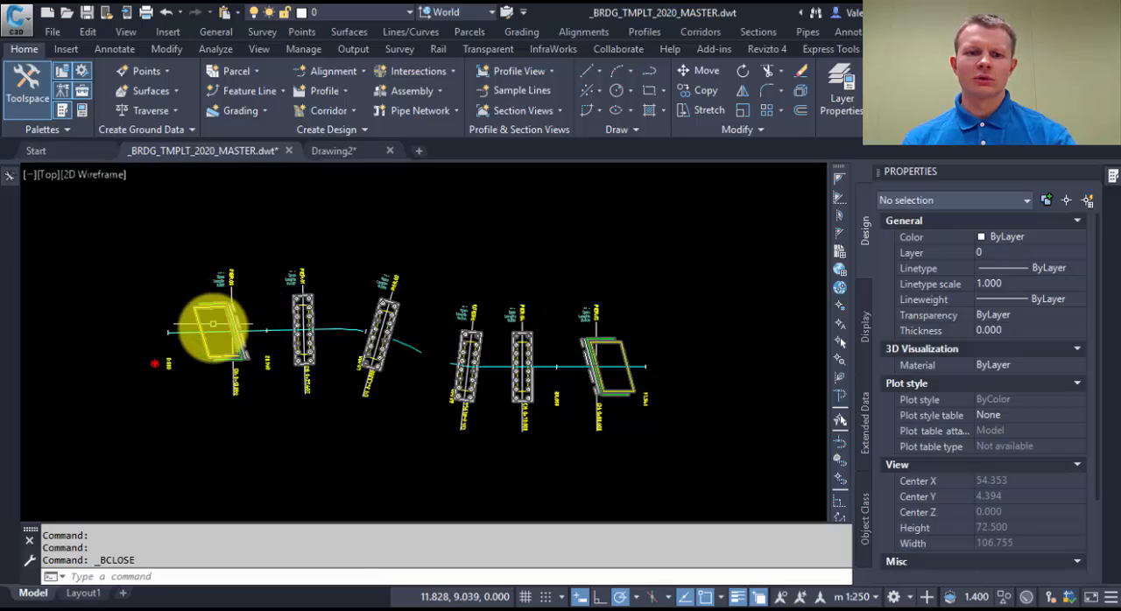
scroll(214, 302, "up", 2)
scroll(283, 352, "down", 2)
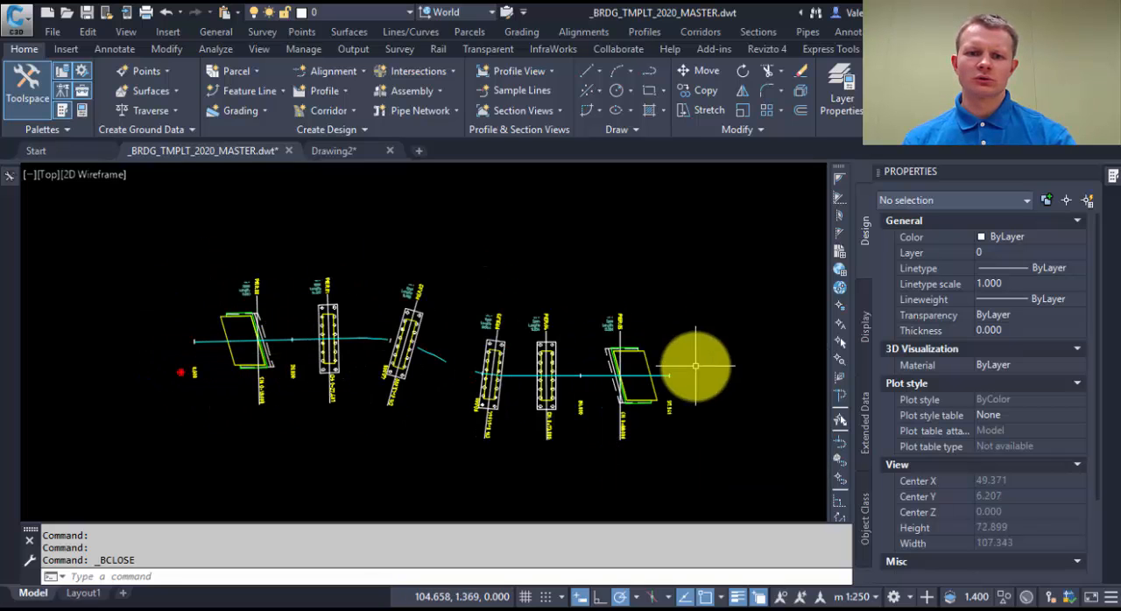
scroll(588, 366, "up", 2)
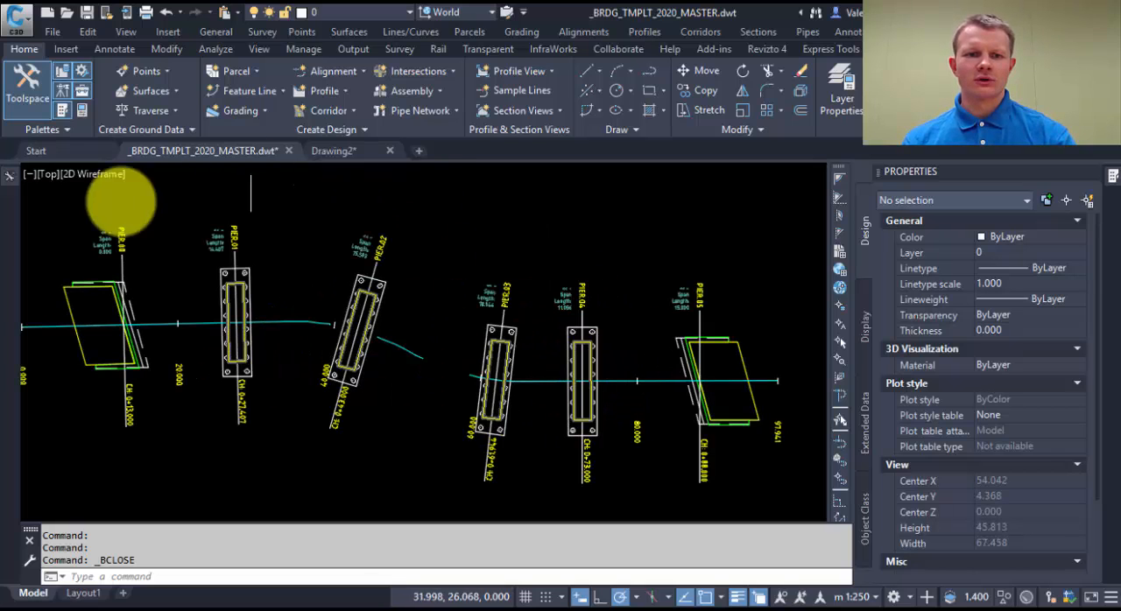
middle_click_drag(604, 391, 629, 402)
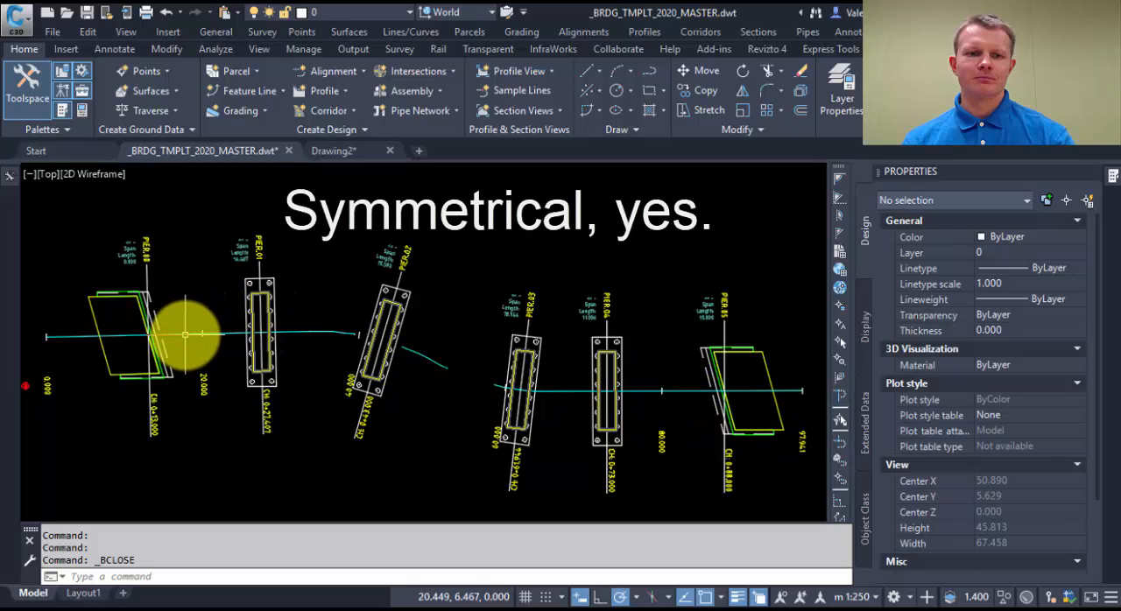
left_click(620, 347)
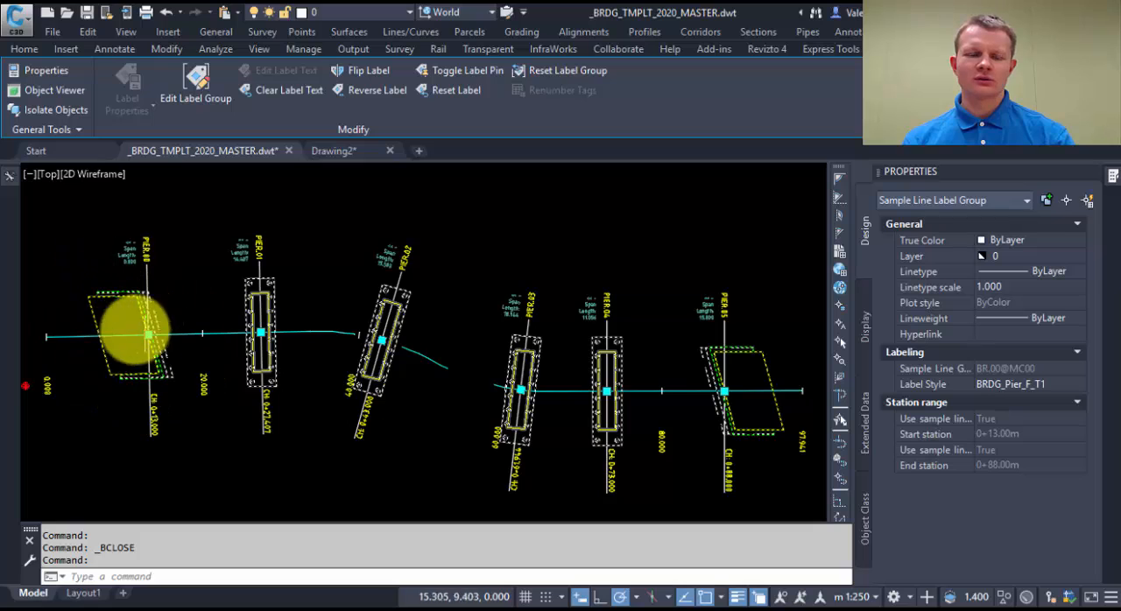
left_click(1022, 384)
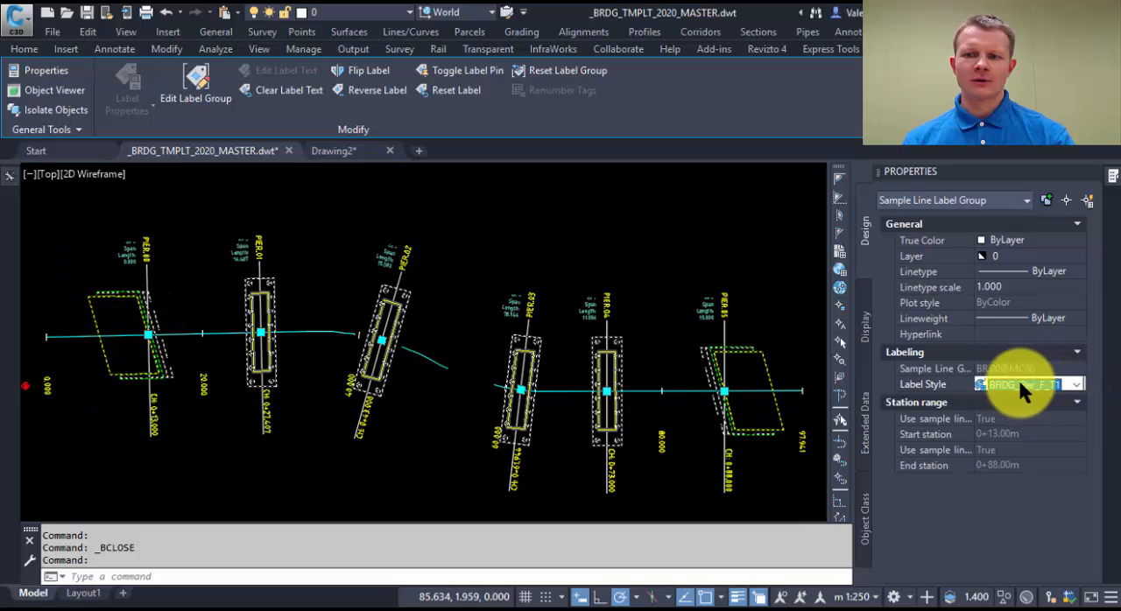
left_click(1076, 383)
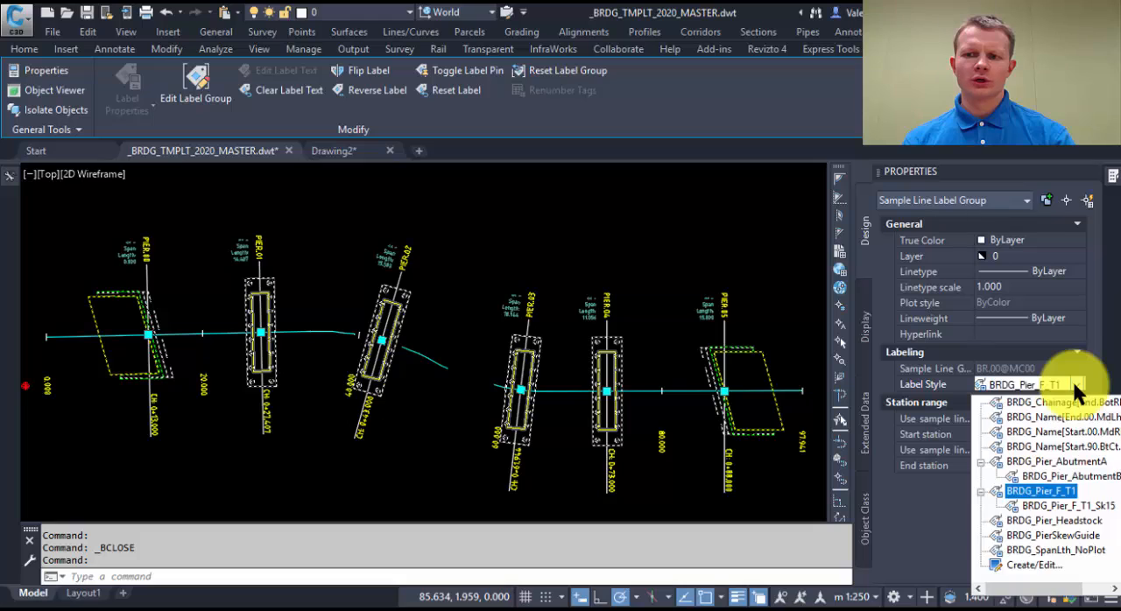
left_click(1078, 505)
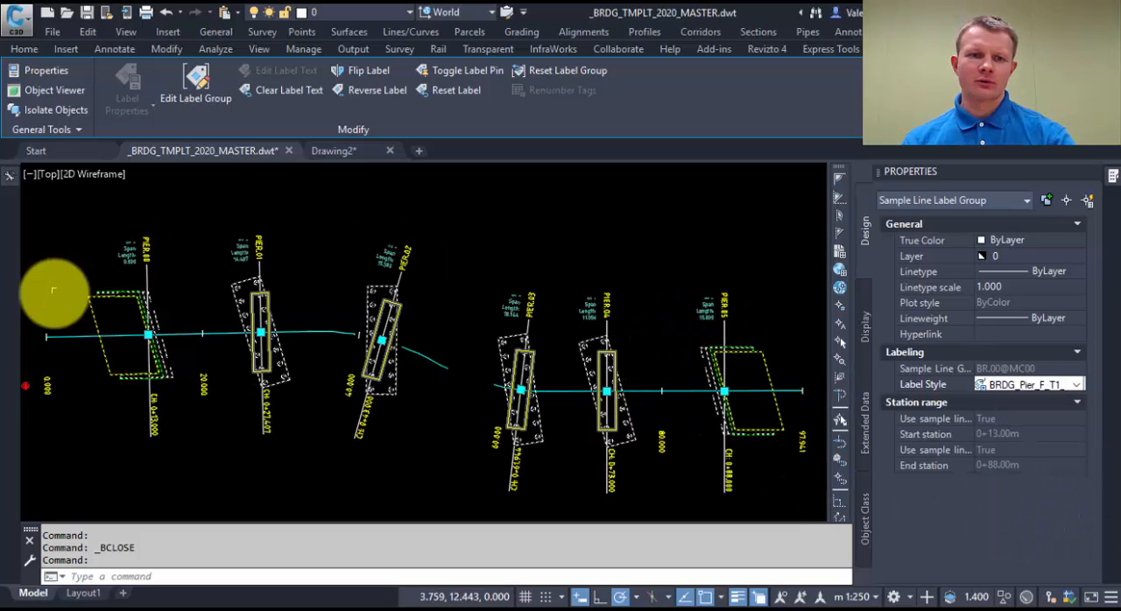
key("Escape")
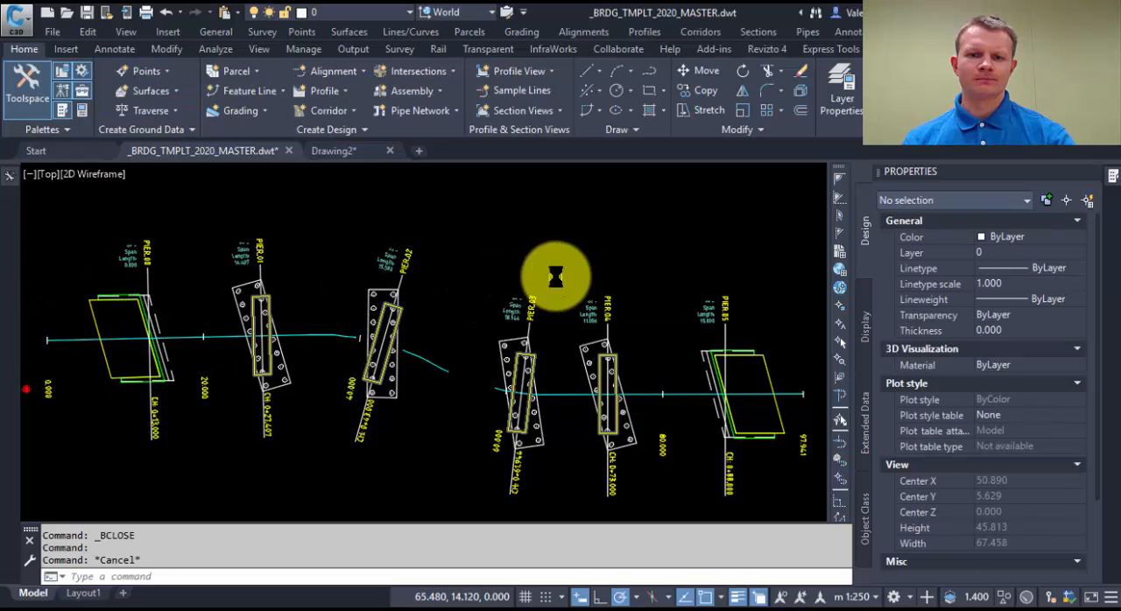
middle_click_drag(541, 251, 571, 272)
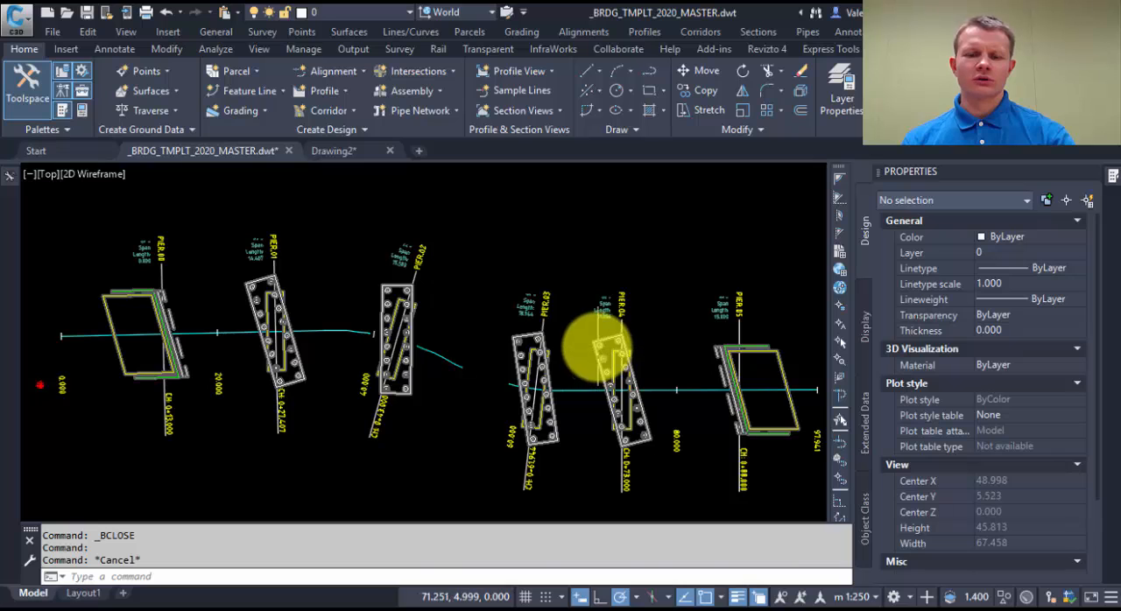
scroll(596, 315, "down", 2)
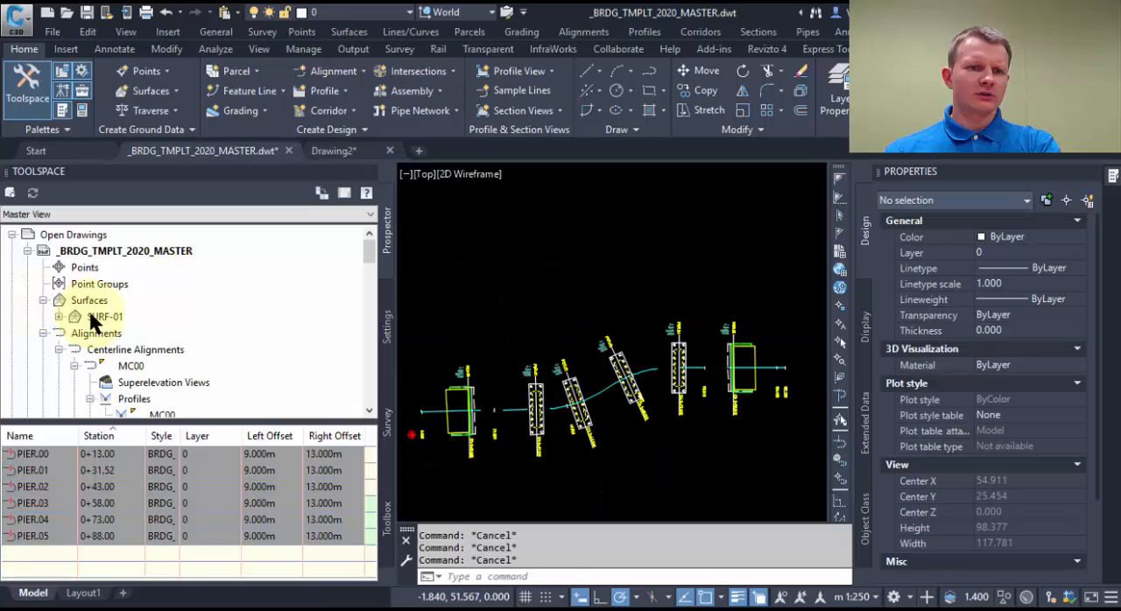
Set the surface style of SURF-01 to BRDG.
left_click(103, 319)
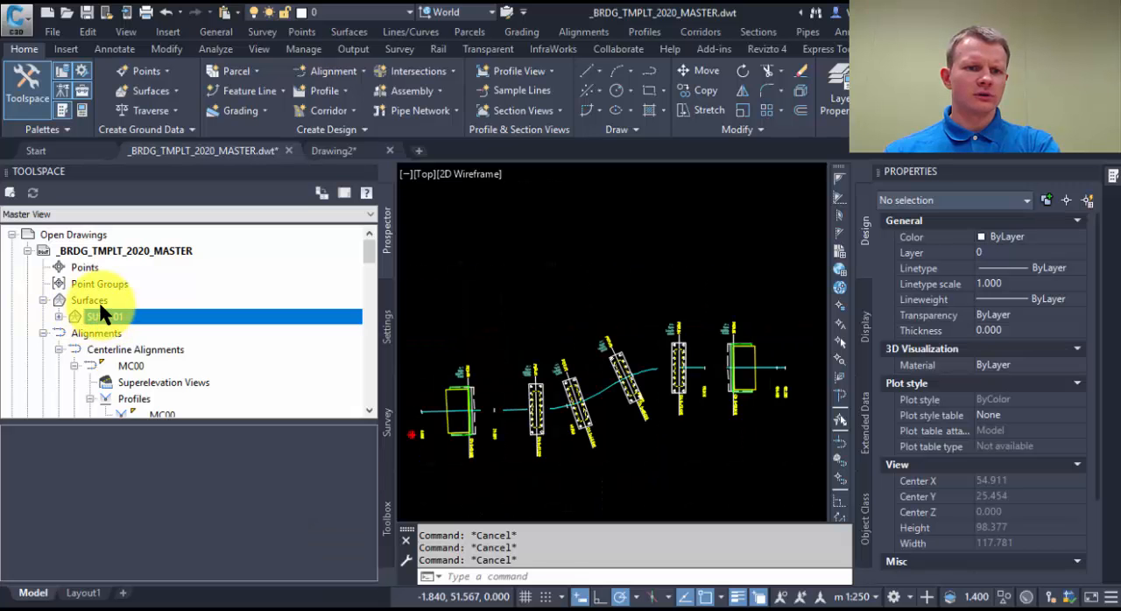
left_click(92, 300)
left_click(281, 454)
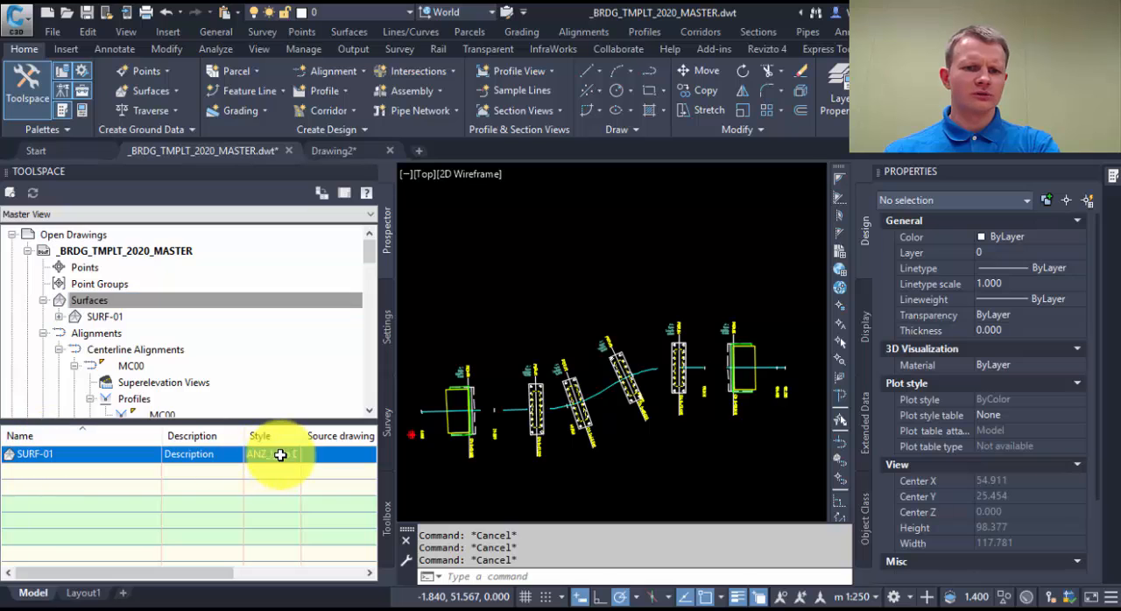
left_click(288, 453)
left_click(500, 261)
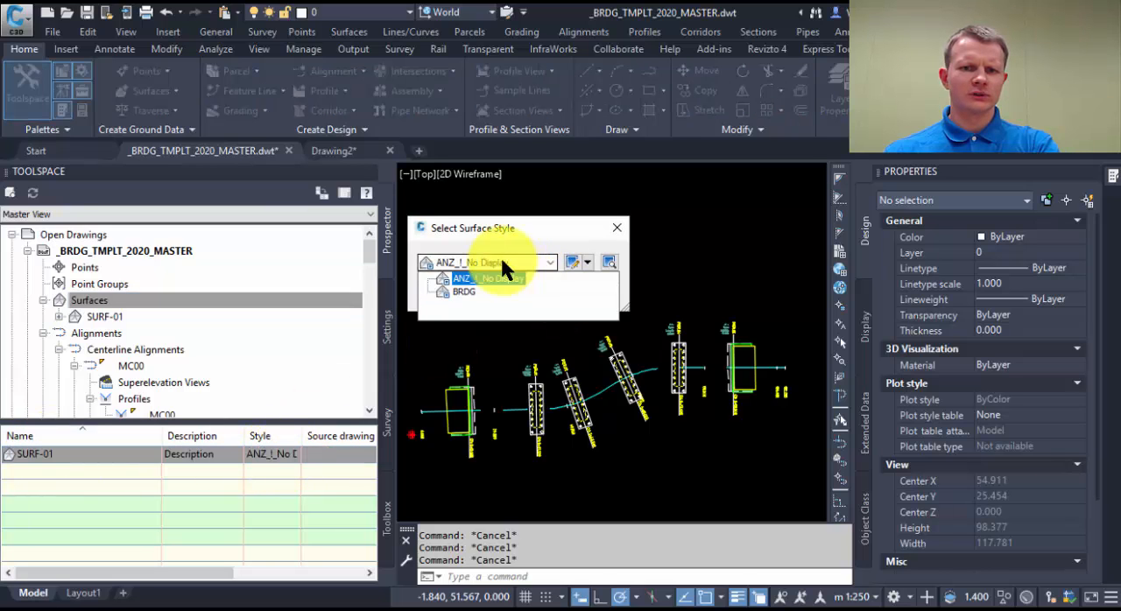
left_click(463, 294)
left_click(438, 294)
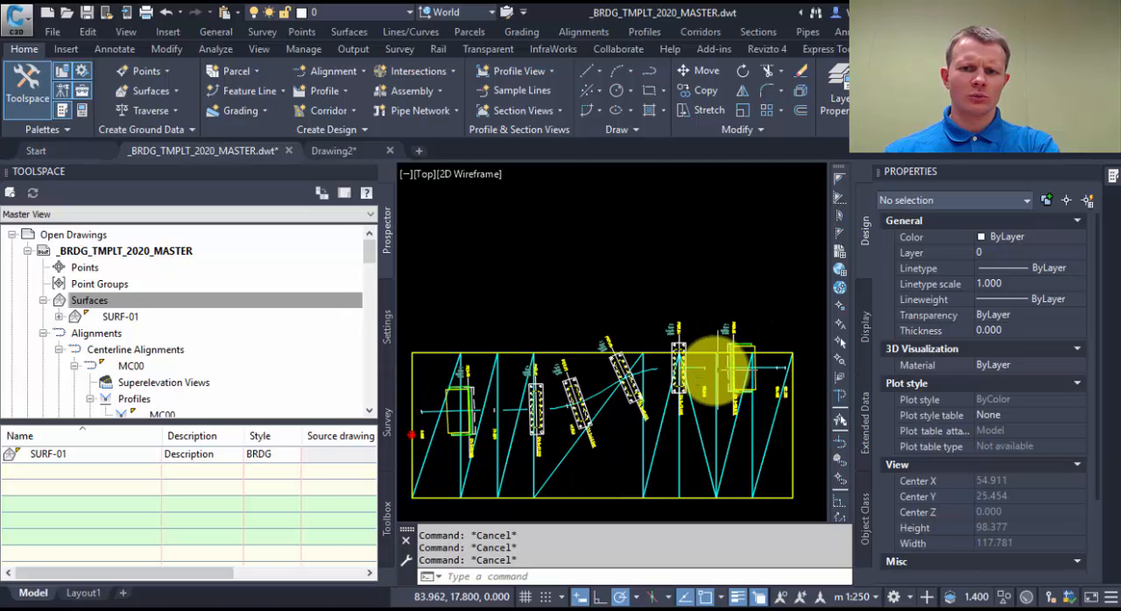
Stretch alignment MC00's end tangent downward by its grip between PIER.04 and PIER.05, to slightly below the level of the start tangent.
left_click(728, 365)
left_click(729, 365)
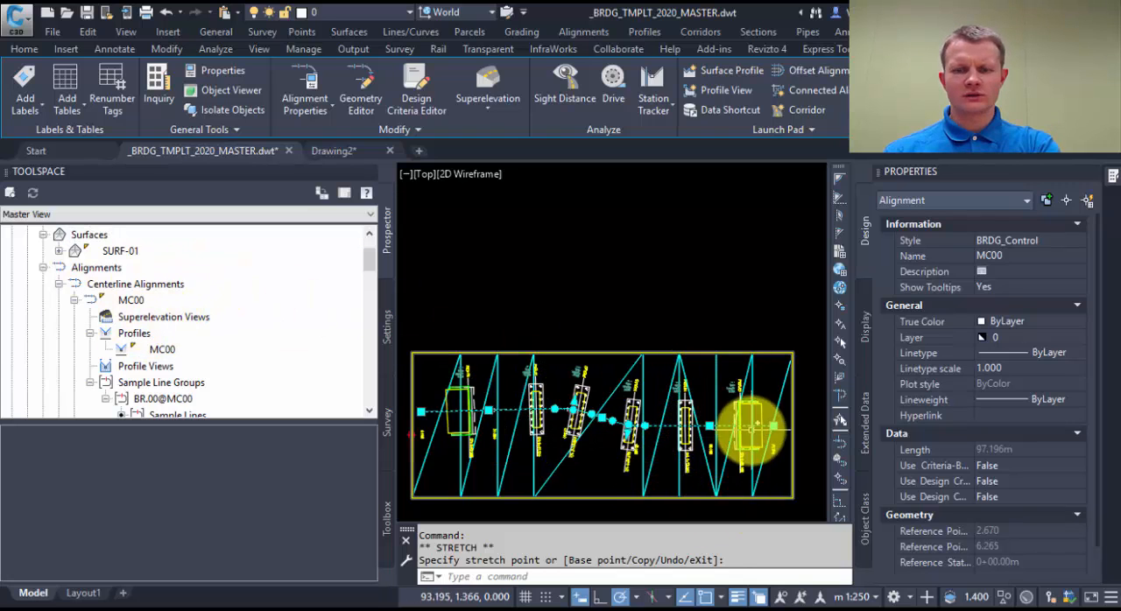
scroll(745, 395, "down", 2)
scroll(740, 361, "up", 2)
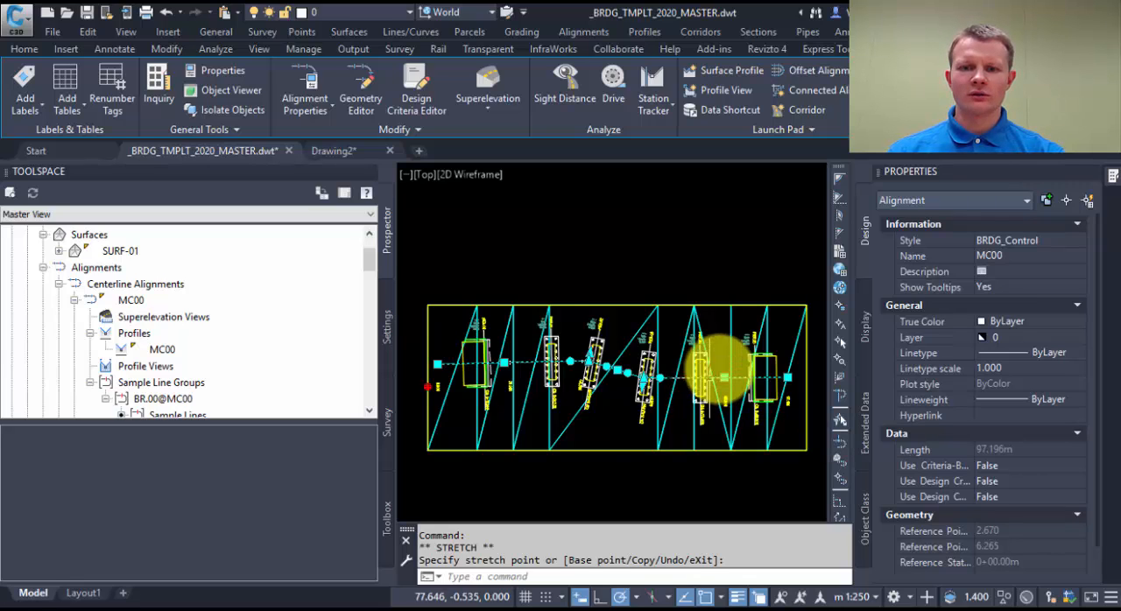
scroll(726, 394, "up", 2)
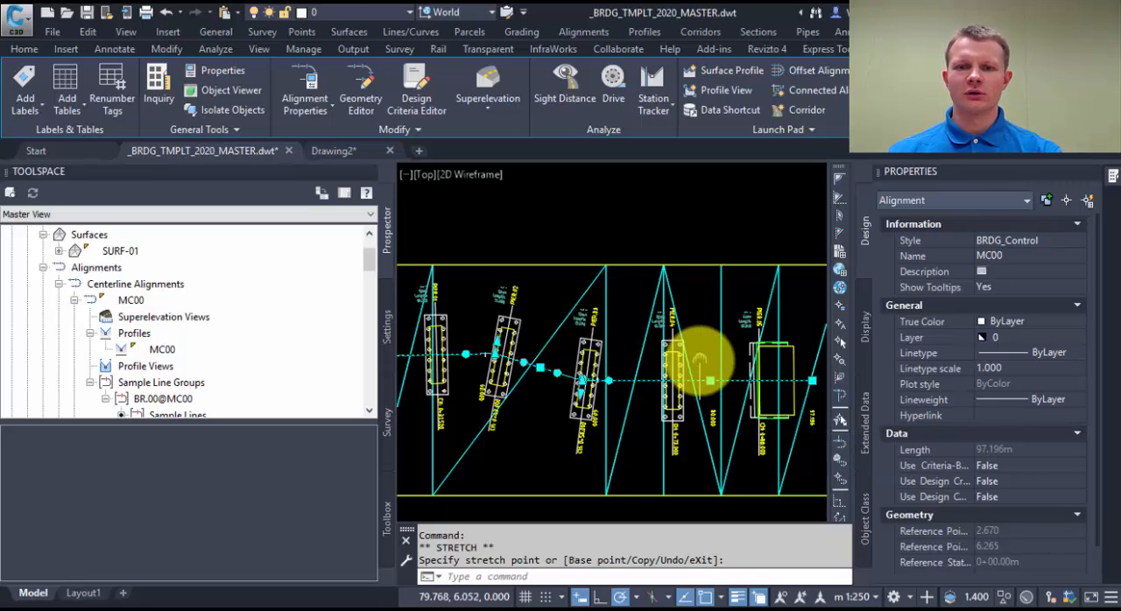
scroll(692, 351, "up", 2)
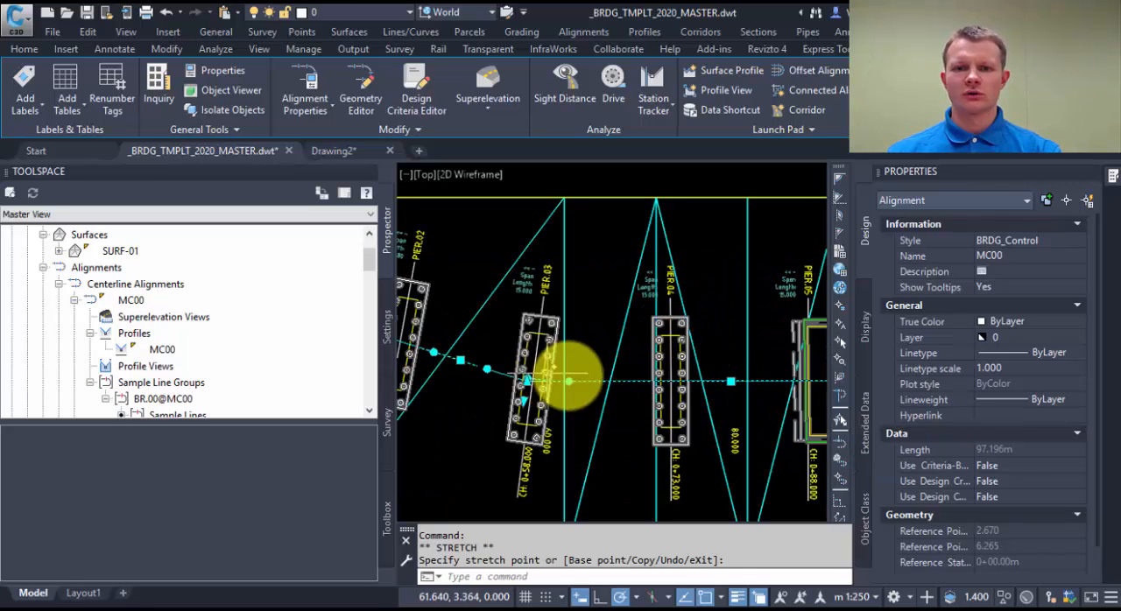
scroll(598, 381, "down", 2)
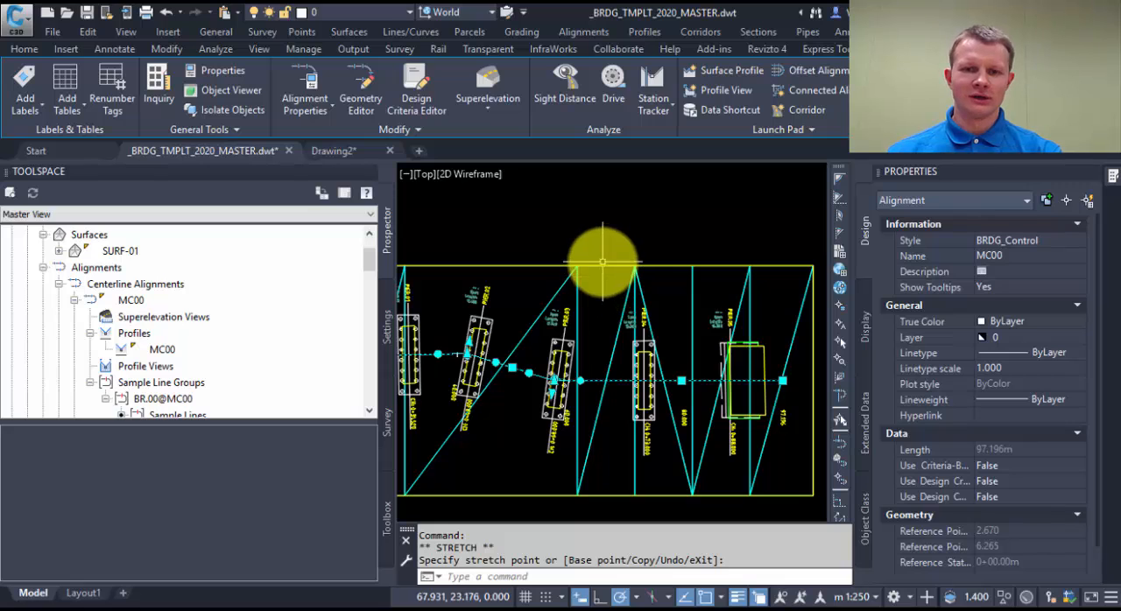
Clear the selection of alignment MC00.
scroll(601, 258, "up", 2)
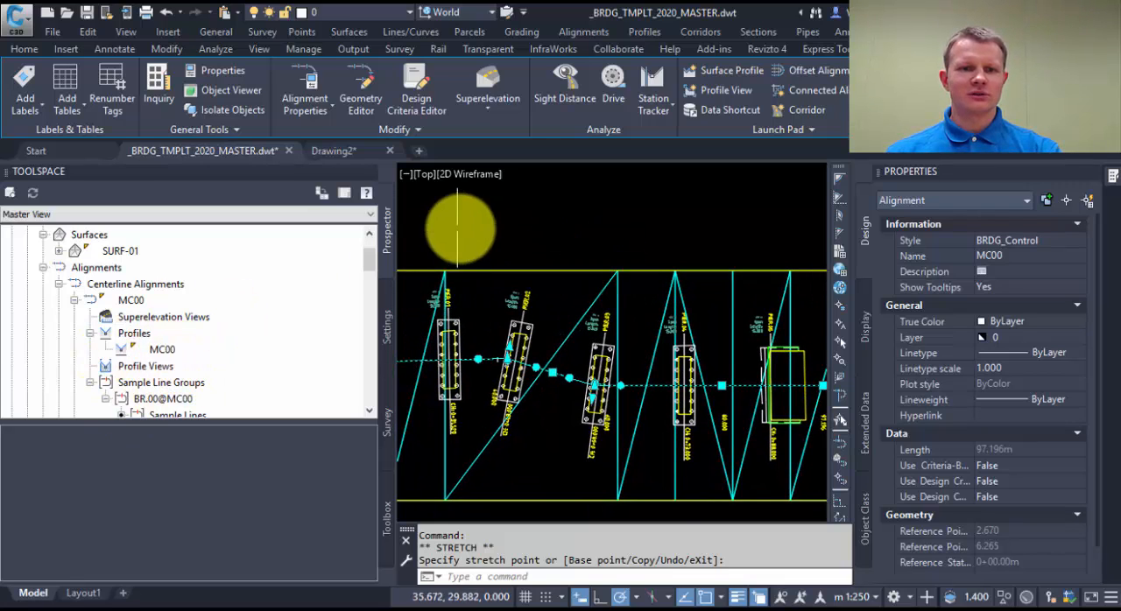
left_click(462, 221)
left_click(424, 223)
scroll(458, 238, "down", 2)
middle_click_drag(458, 237, 549, 313)
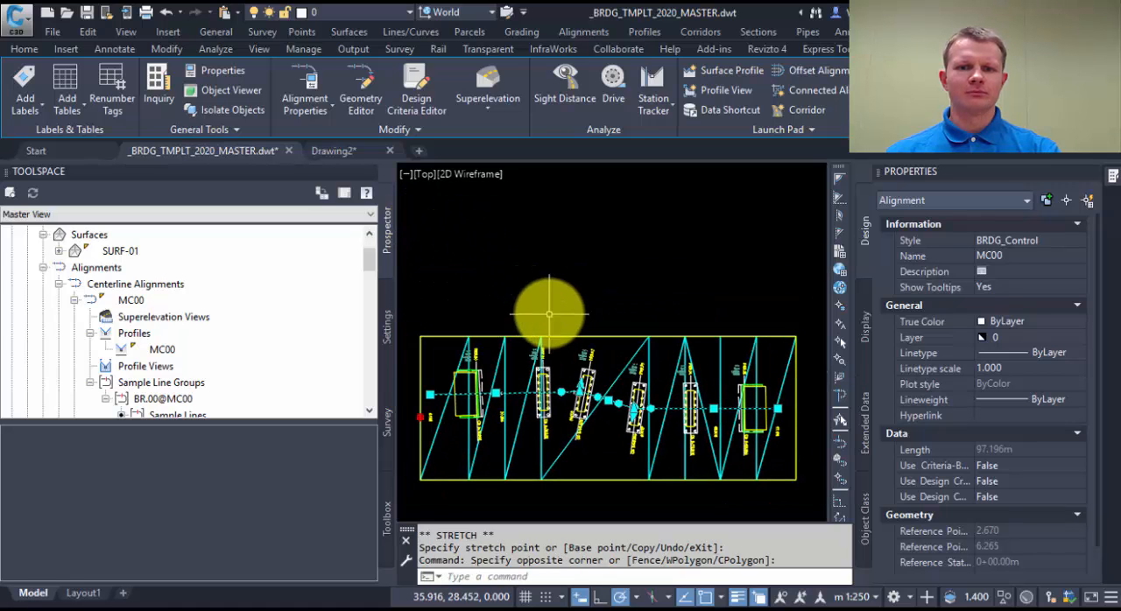
key("Escape")
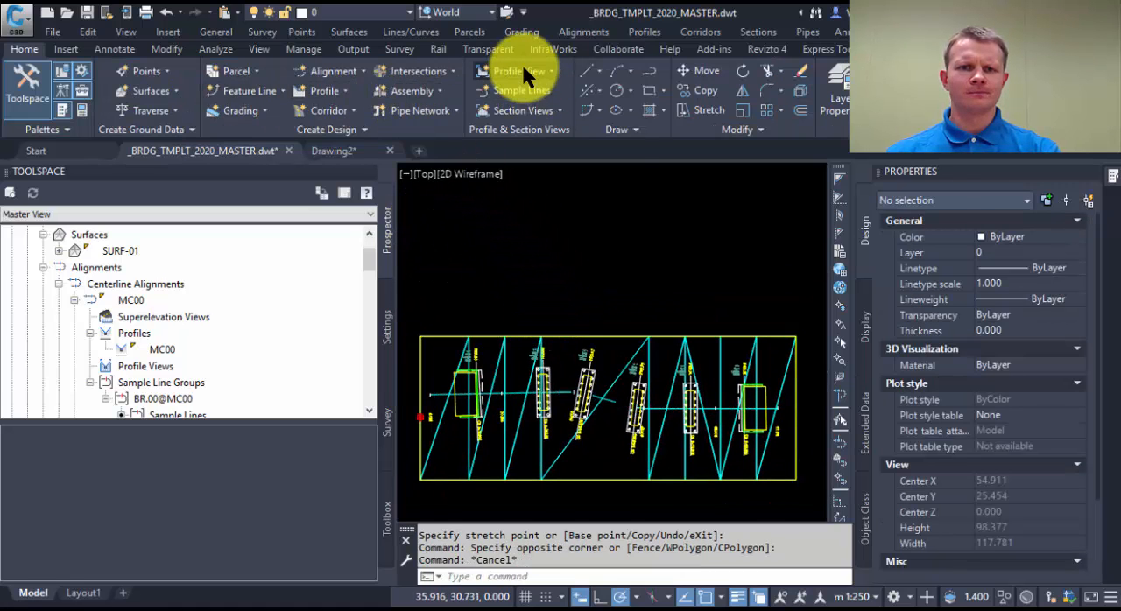
Start a new profile view for alignment MC00 and set a user-specified height range with a minimum of 0.
left_click(521, 65)
left_click(536, 96)
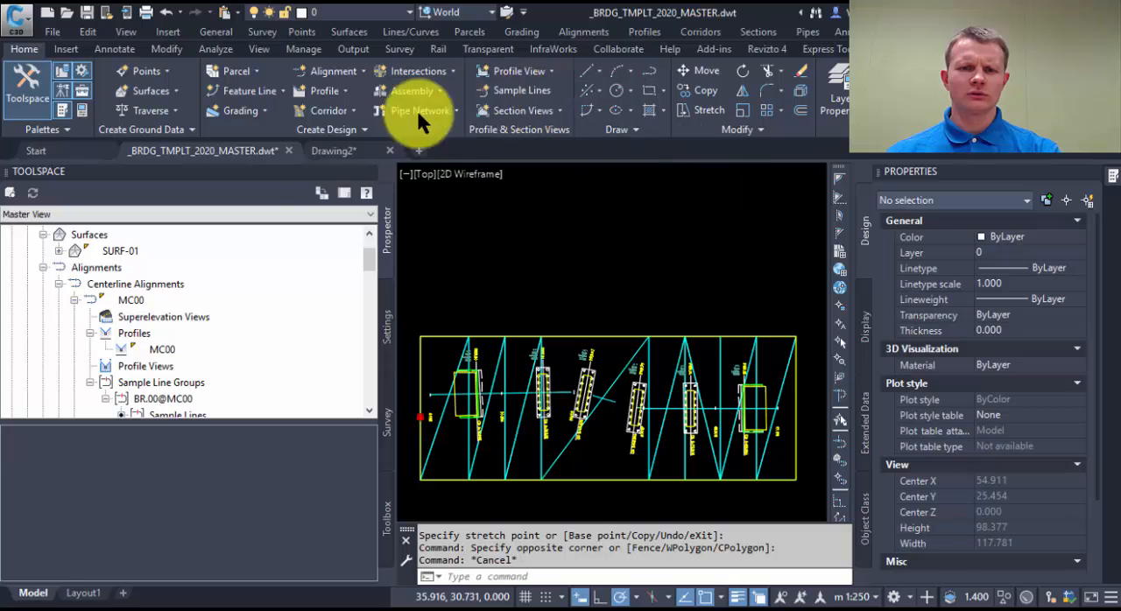
left_click_drag(528, 323, 568, 122)
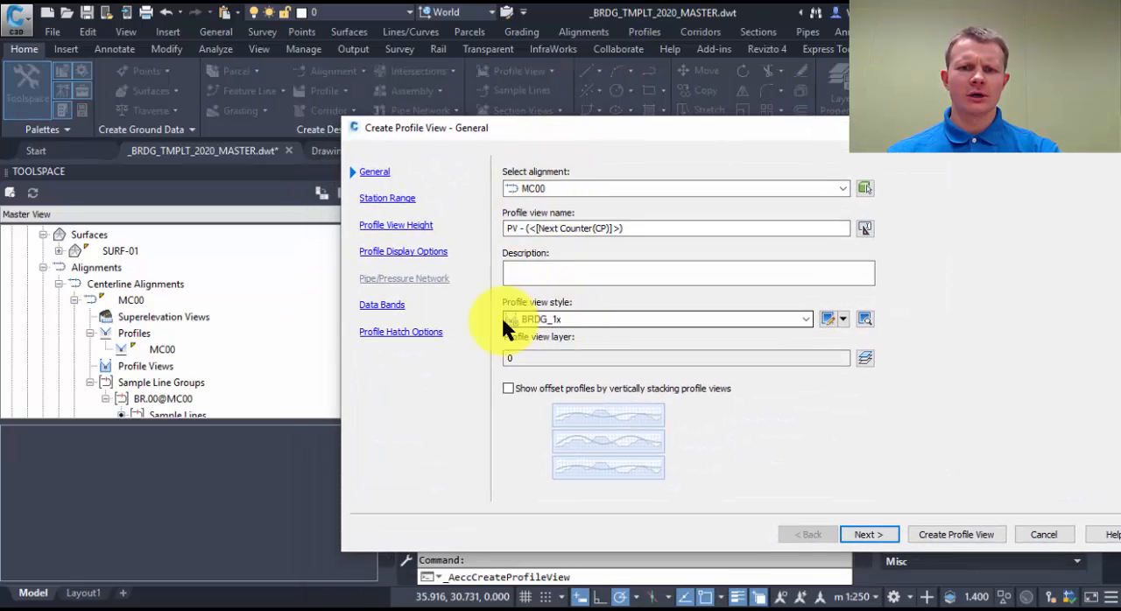
left_click(400, 200)
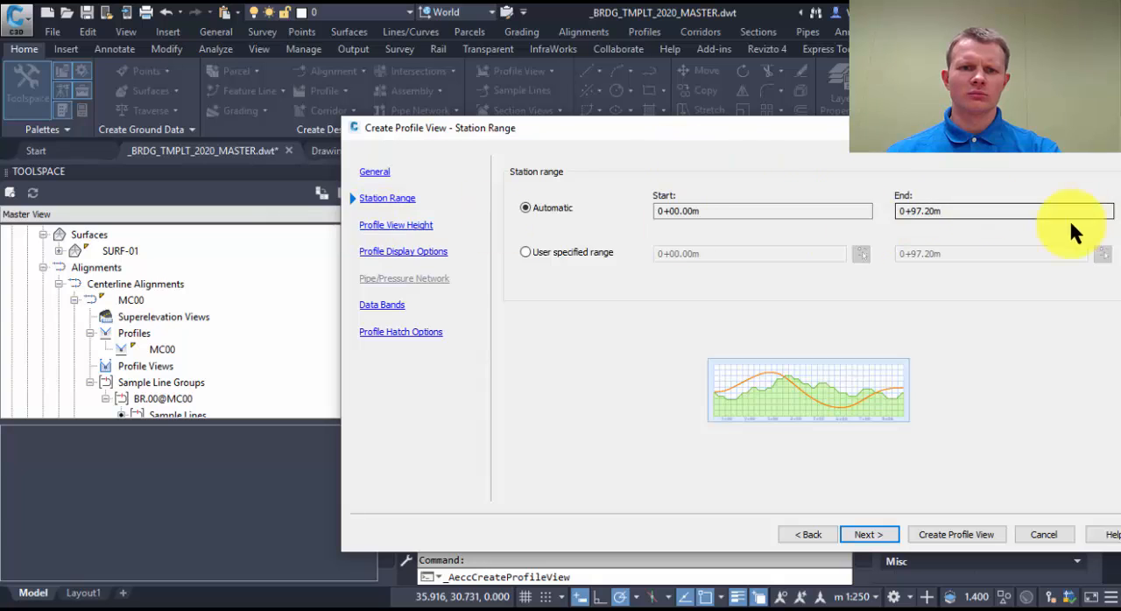
left_click(396, 228)
left_click(552, 235)
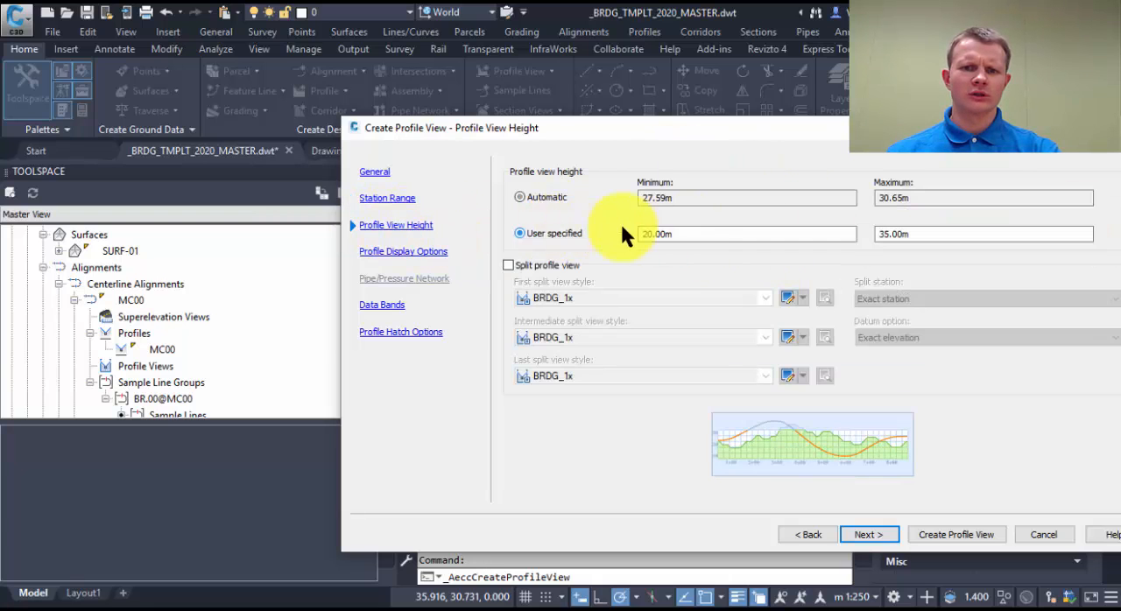
double_click(694, 234)
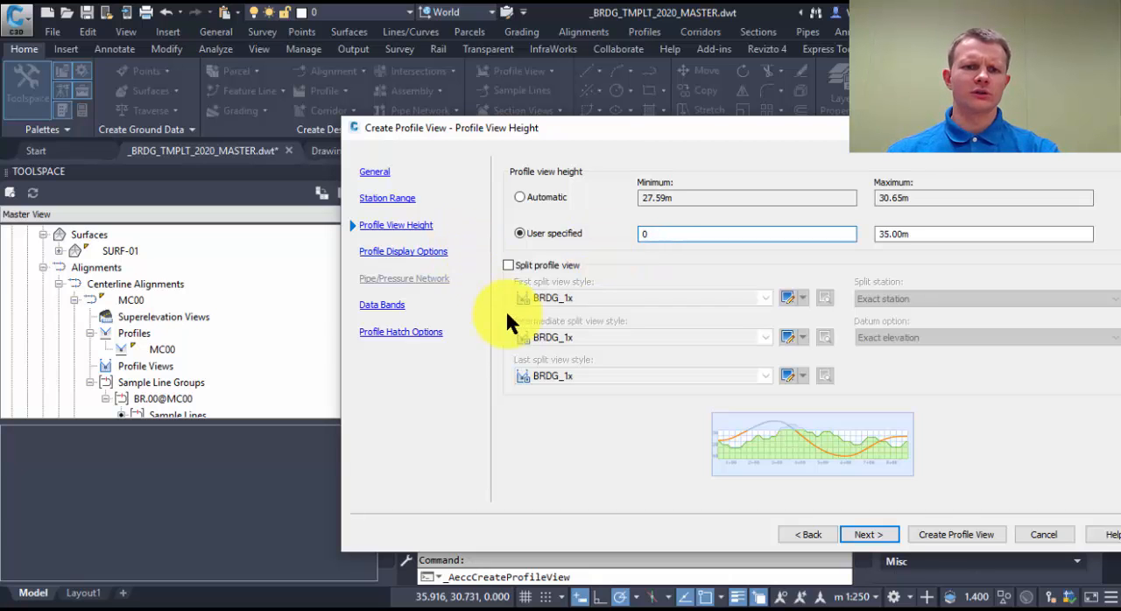
Review the BRDG_PierNameBot band set's data bands for both the bottom and the top of the profile view.
left_click(371, 308)
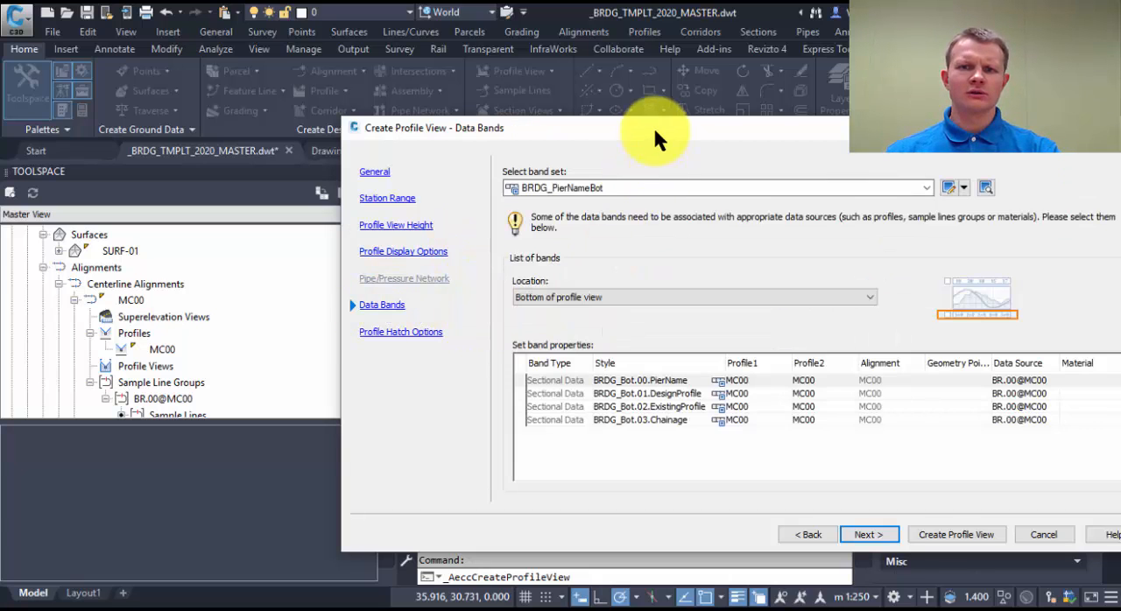
left_click_drag(654, 129, 494, 79)
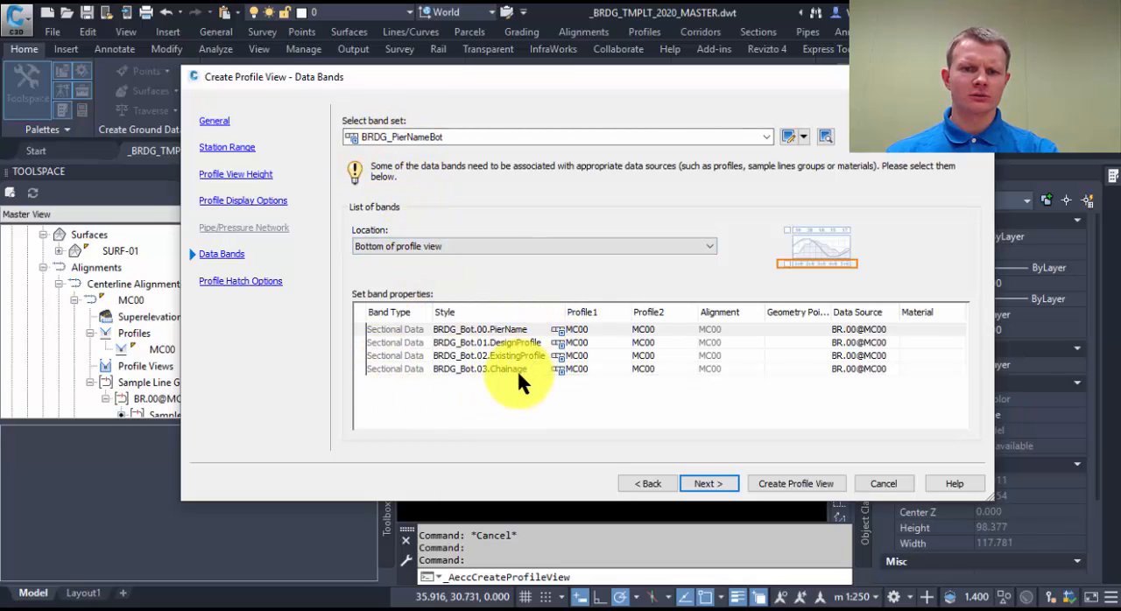
left_click(464, 246)
left_click(397, 263)
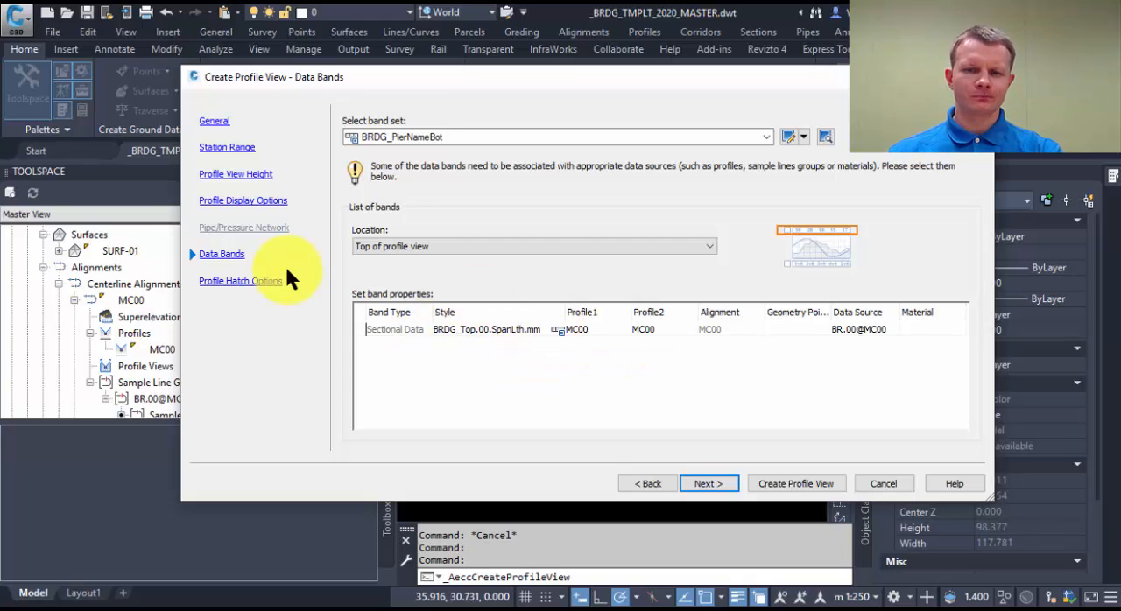
Create the profile view with snap and grid on, placing its origin at 0,50 above the plan.
left_click(815, 479)
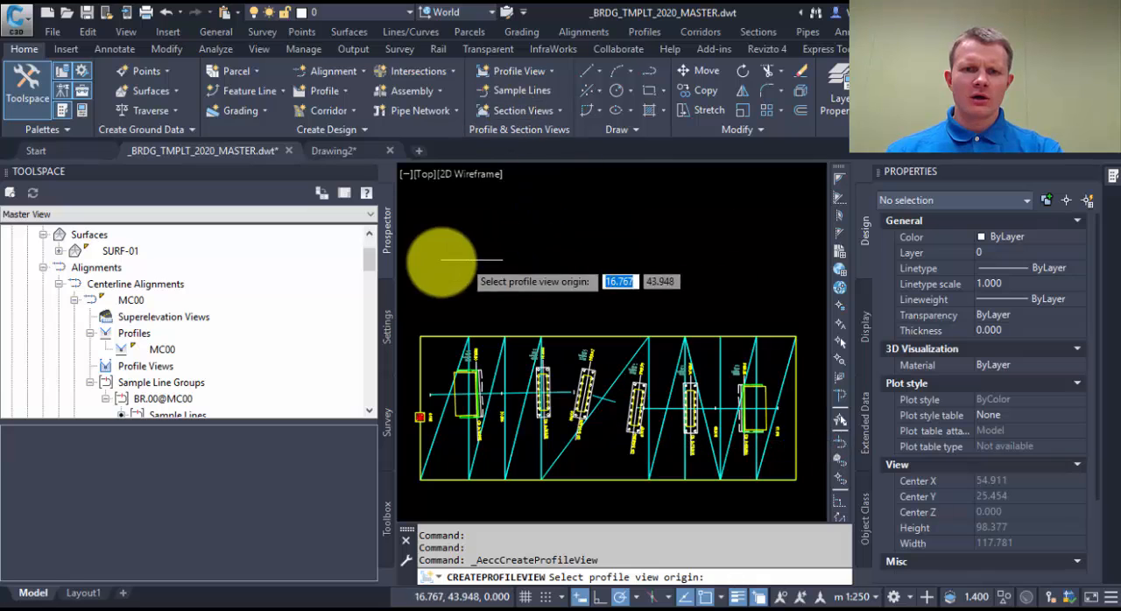
left_click(524, 596)
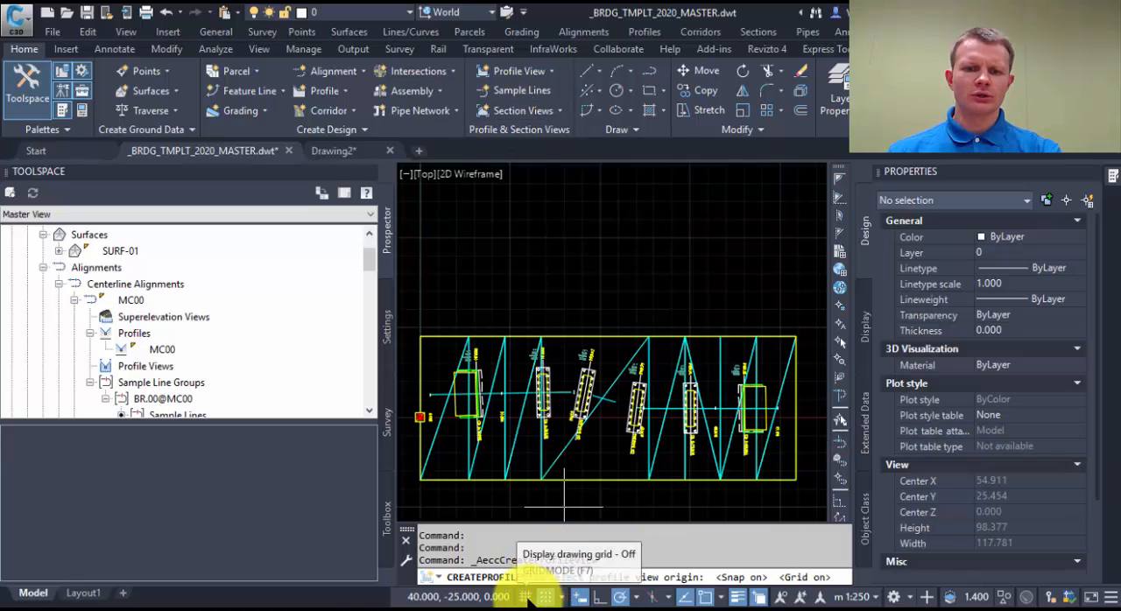
middle_click_drag(501, 242, 533, 283)
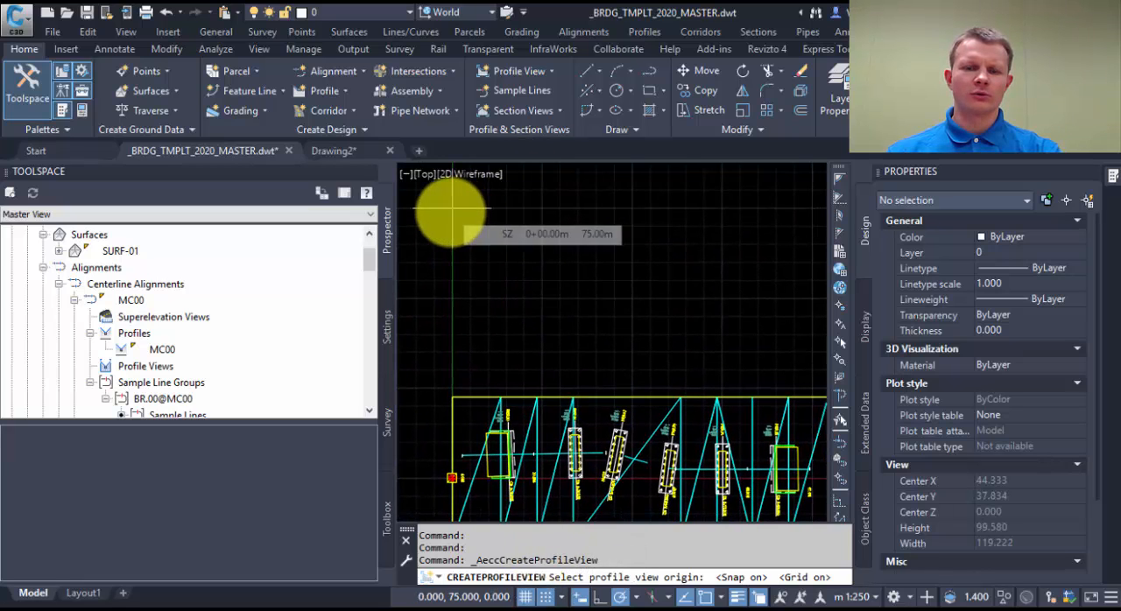
left_click(452, 299)
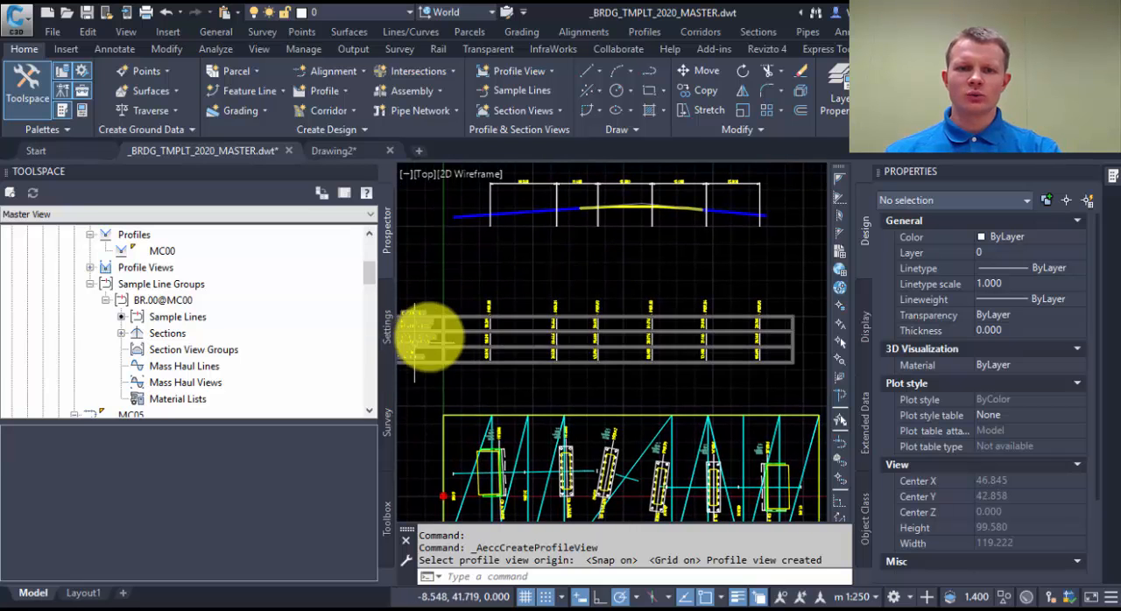
Examine the new profile view's bands against the plan, including the pier names, surface levels and chainages.
middle_click_drag(450, 328, 466, 302)
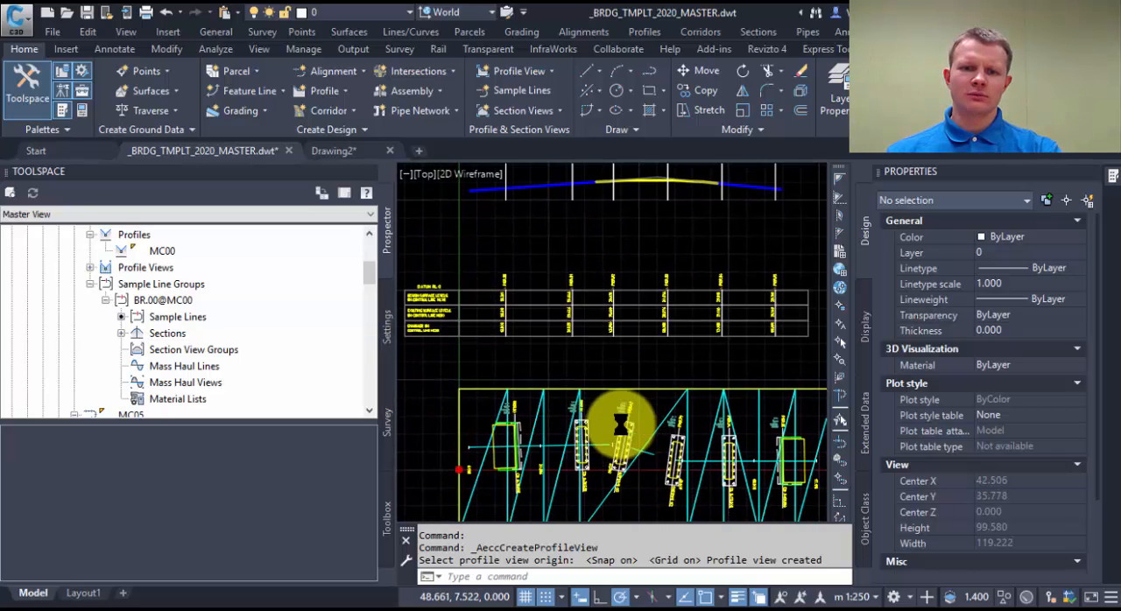
middle_click_drag(613, 412, 565, 337)
scroll(663, 325, "up", 1)
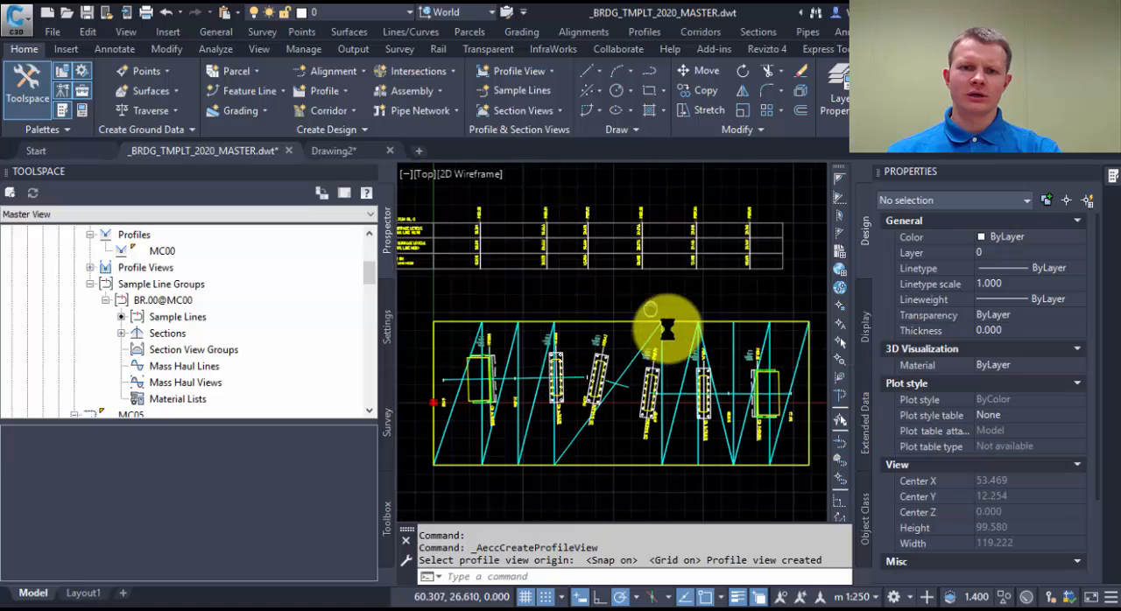
scroll(463, 263, "up", 2)
scroll(444, 266, "up", 2)
middle_click_drag(573, 295, 646, 337)
scroll(729, 278, "down", 2)
middle_click_drag(729, 278, 618, 322)
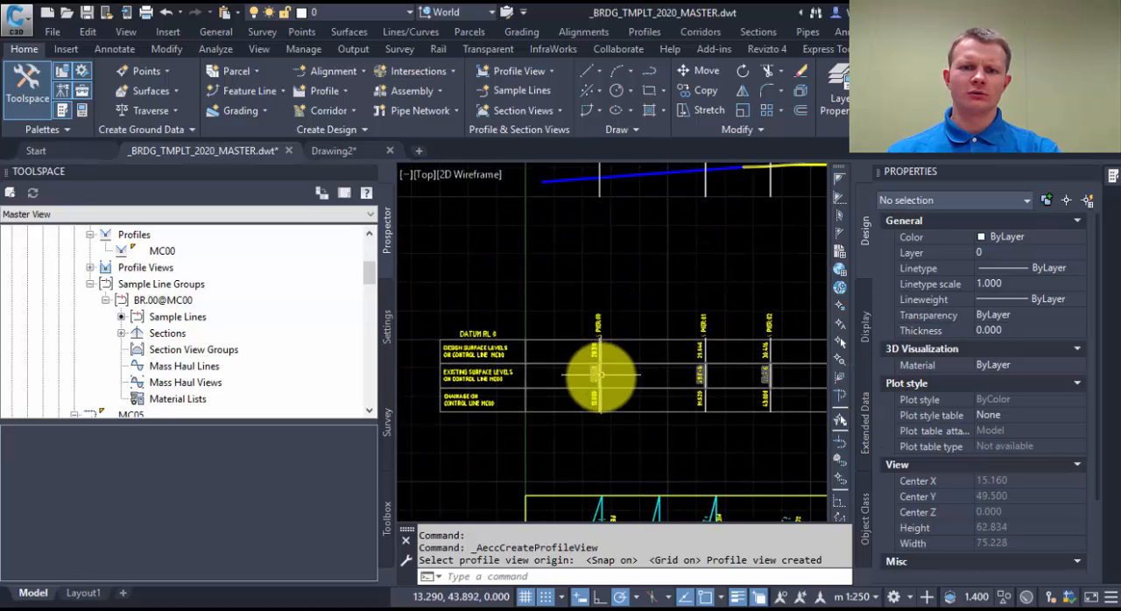
middle_click_drag(640, 380, 644, 338)
scroll(606, 352, "up", 2)
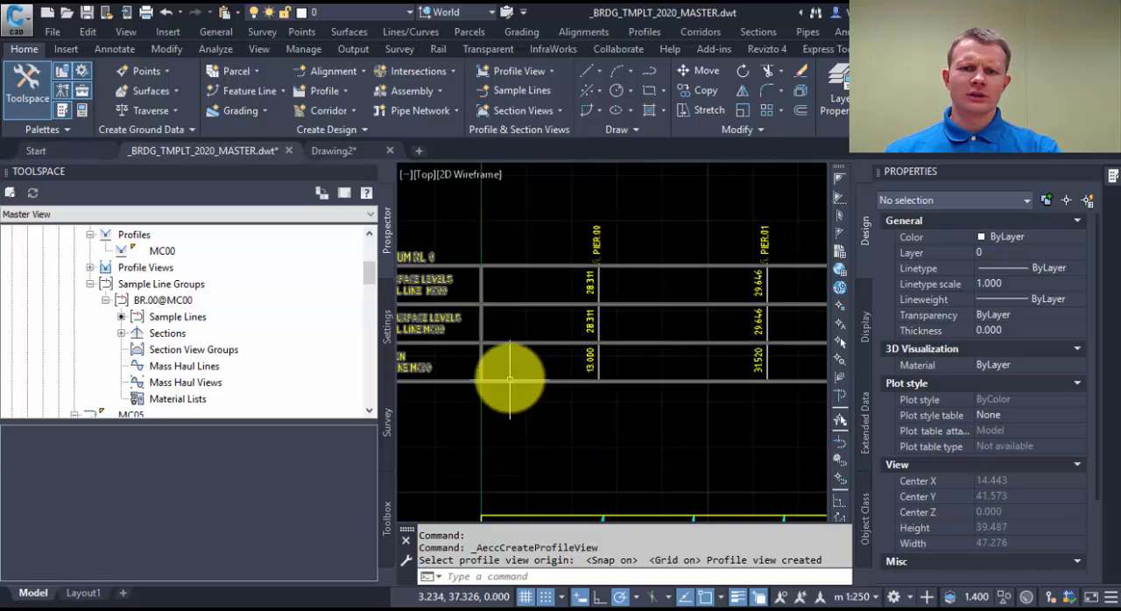
middle_click_drag(510, 377, 574, 364)
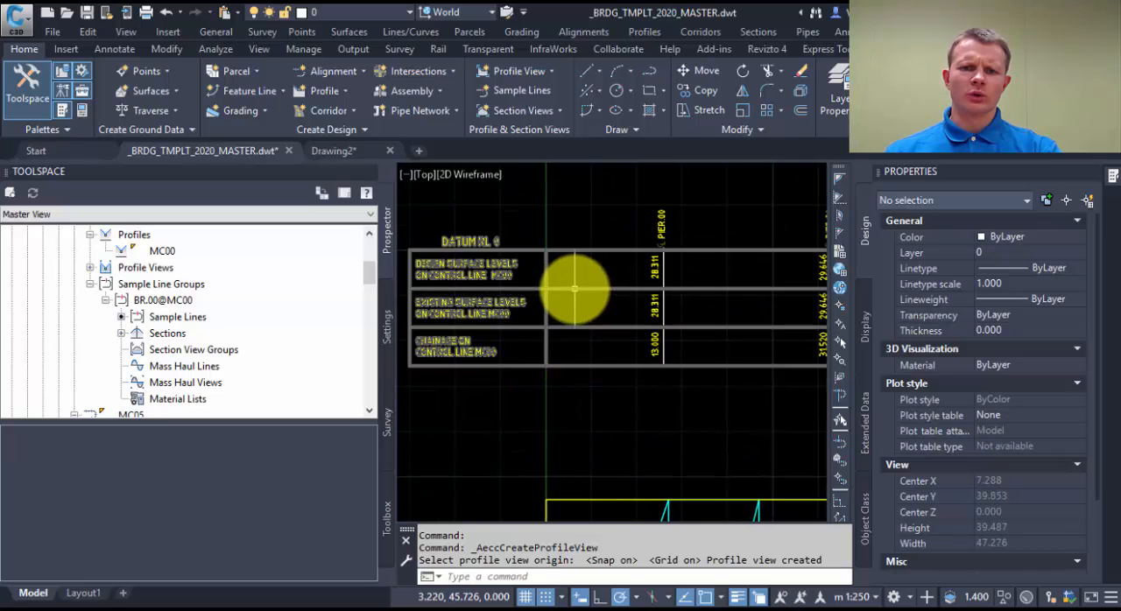
left_click(613, 303)
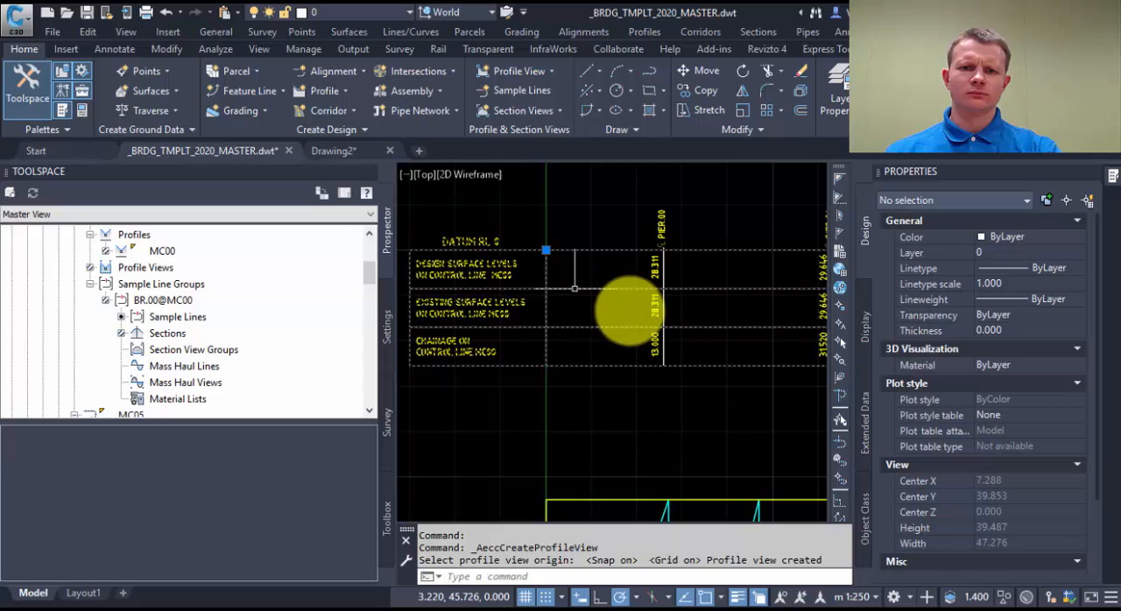
right_click(619, 300)
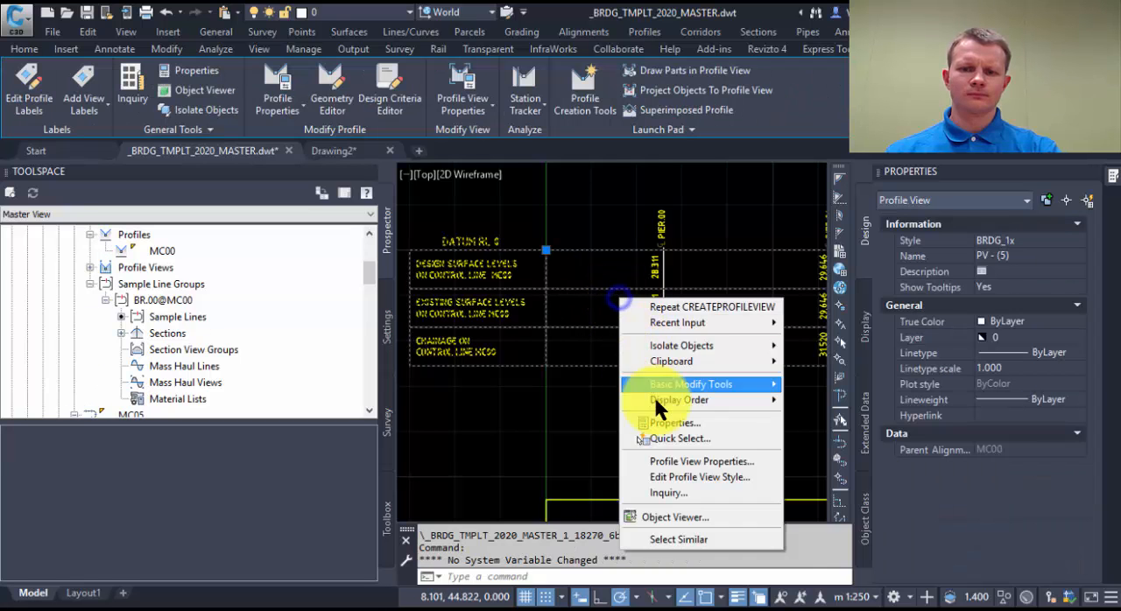
left_click(684, 459)
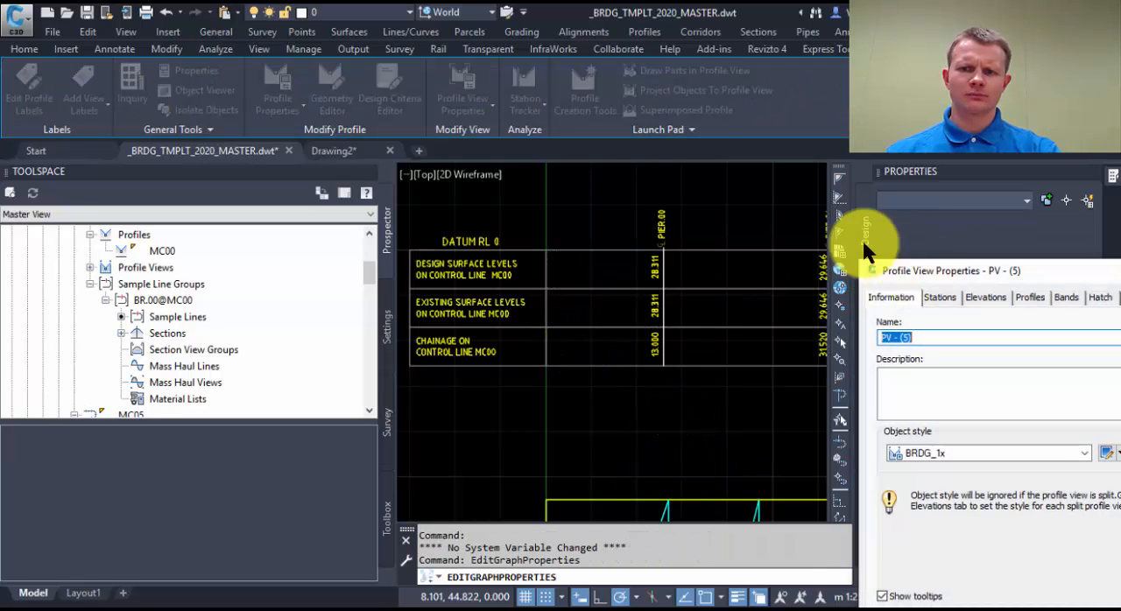
left_click_drag(897, 261, 616, 145)
left_click(787, 182)
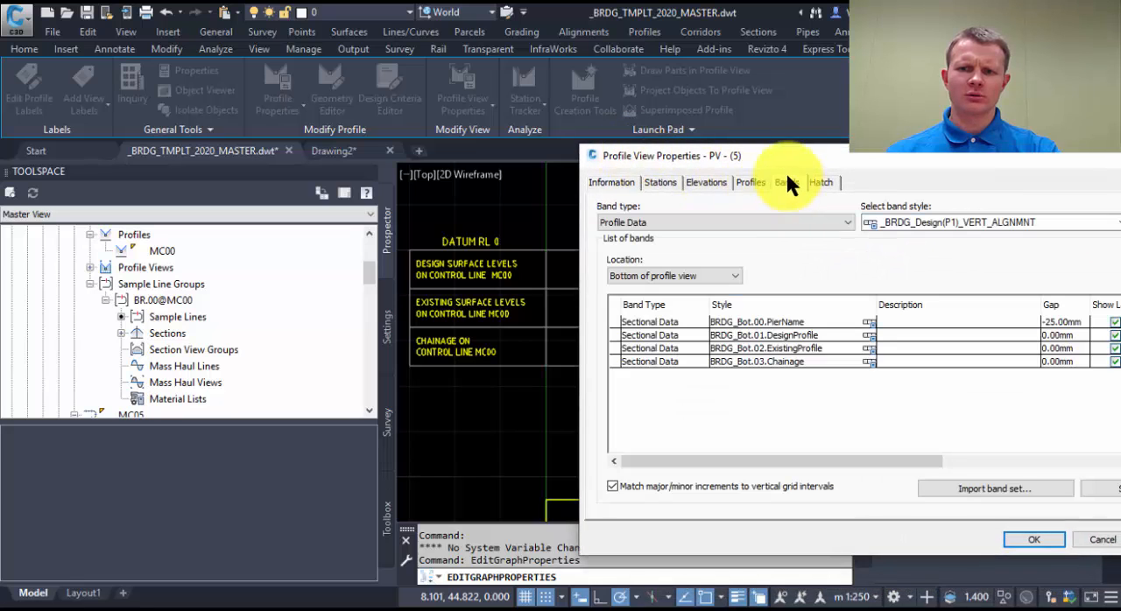
left_click(784, 348)
left_click_drag(783, 462, 1048, 461)
left_click(931, 347)
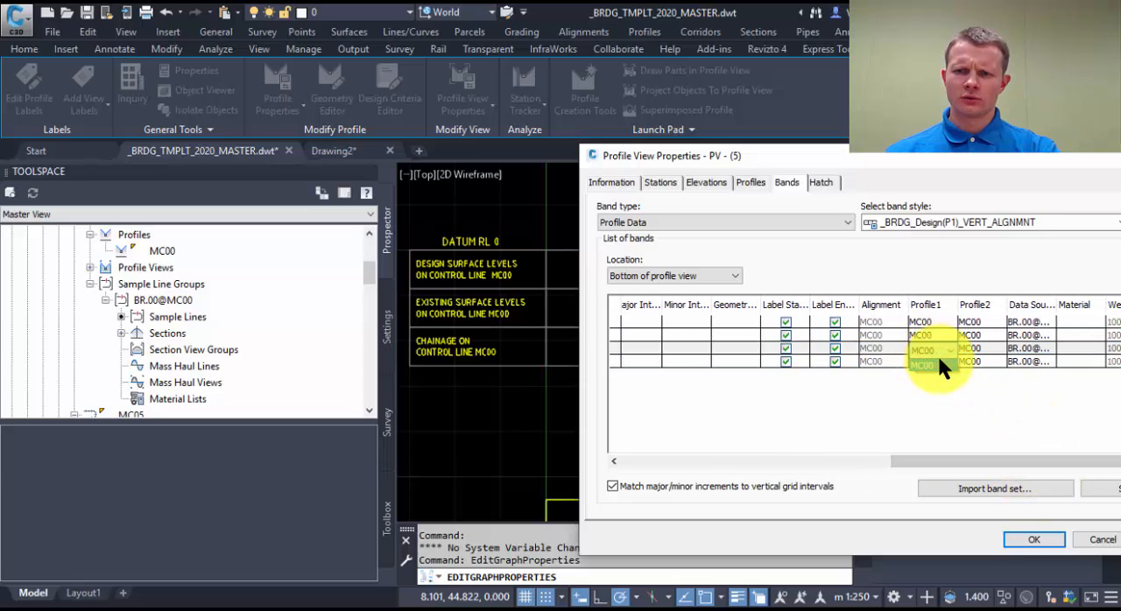
left_click(979, 349)
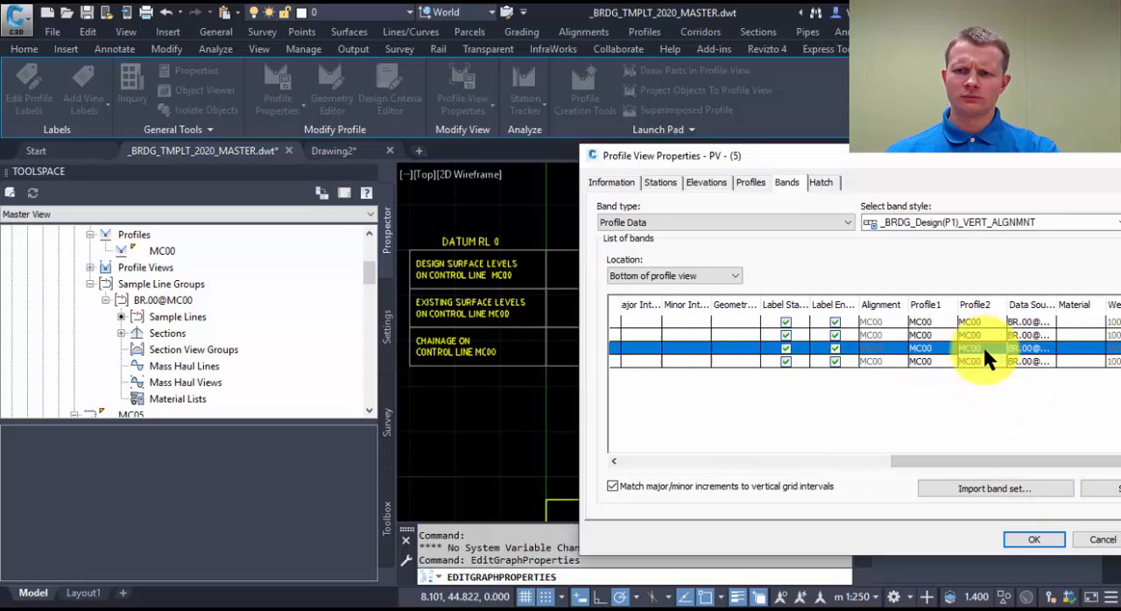
left_click(1103, 540)
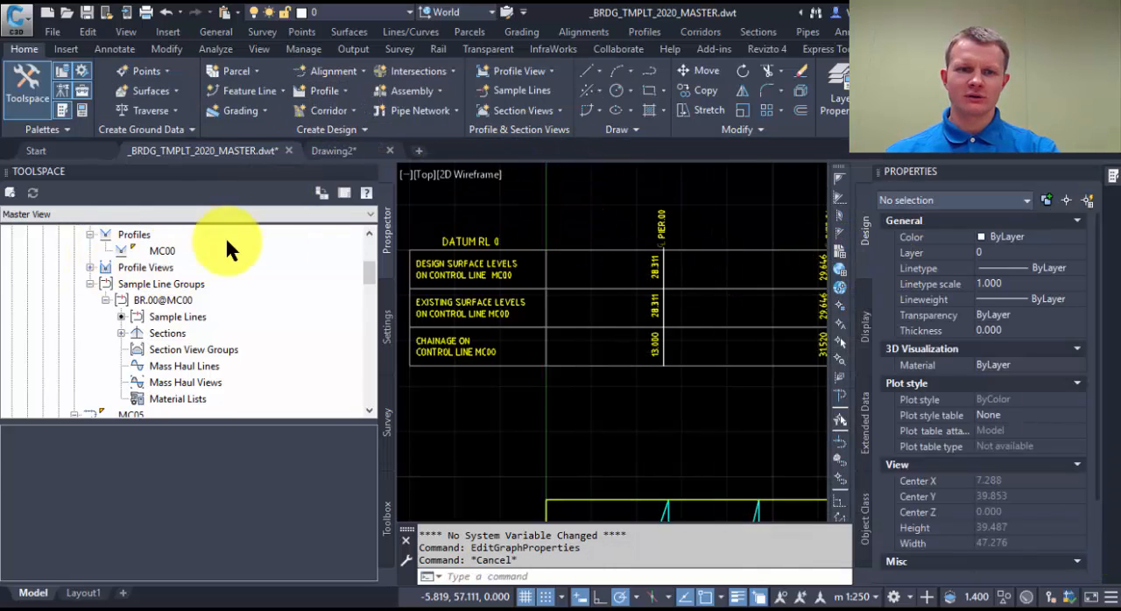
Create a surface profile from SURF-01 along alignment MC00 and leave the profile view wizard without adding another view.
left_click(330, 88)
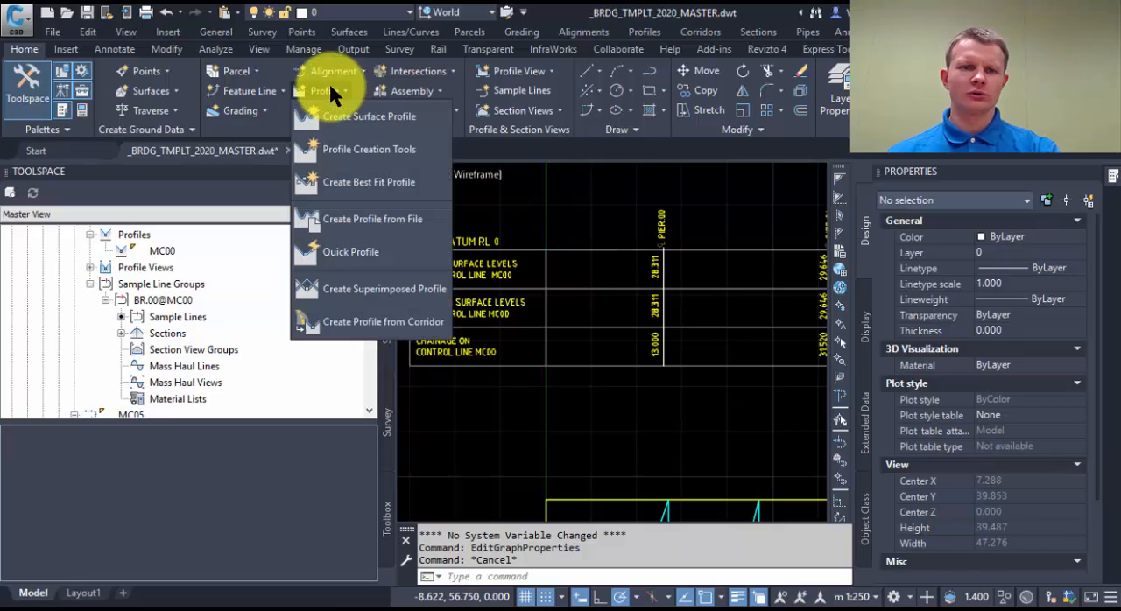
left_click(368, 123)
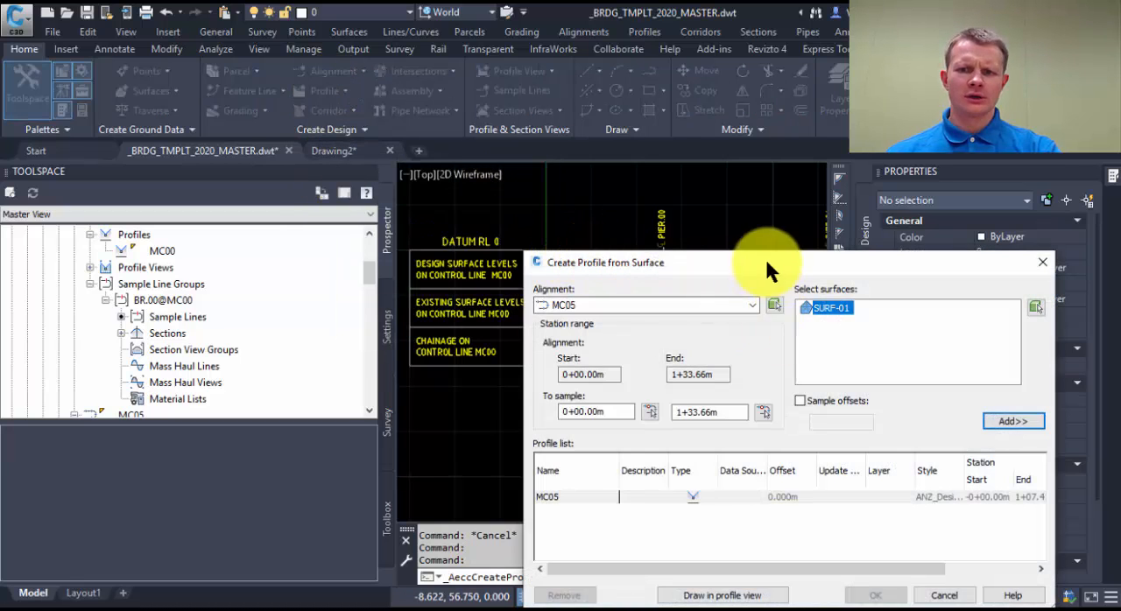
left_click(750, 304)
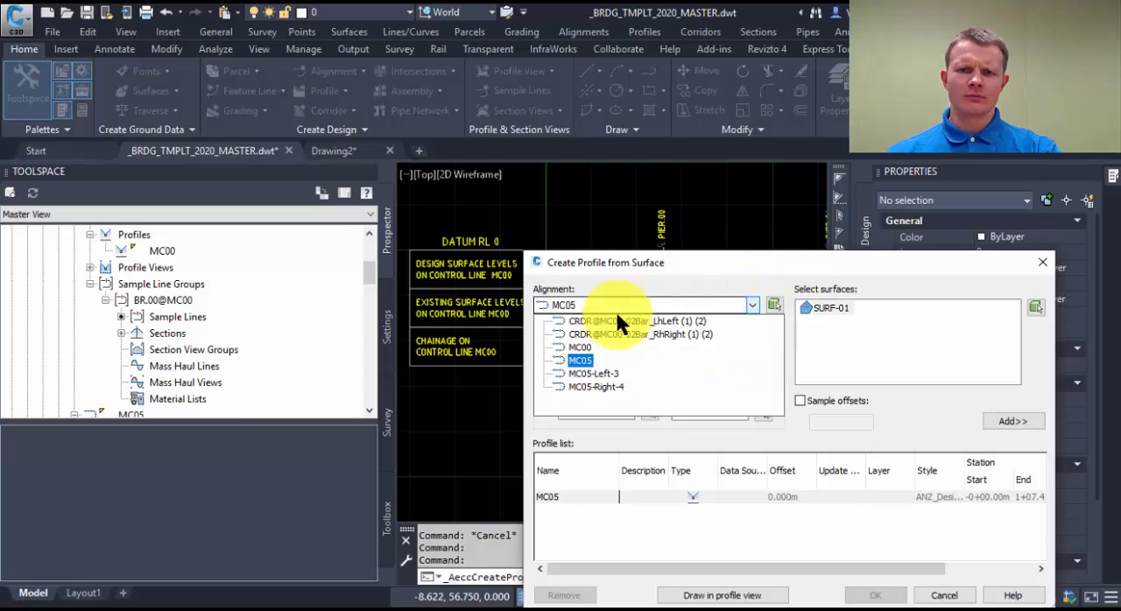
left_click(579, 348)
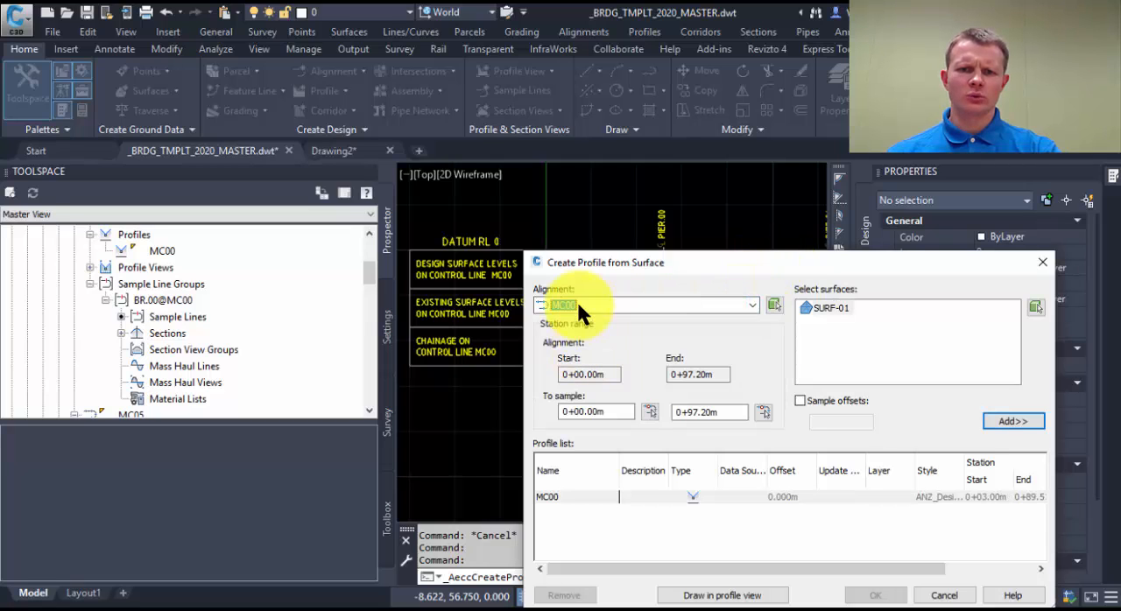
left_click(826, 307)
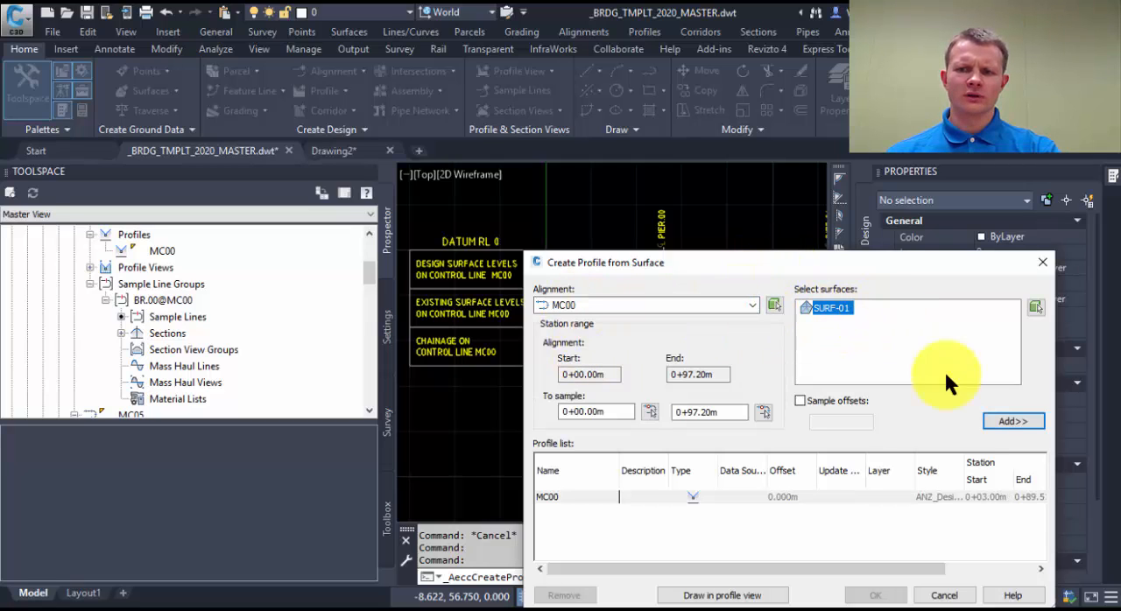
left_click(1016, 420)
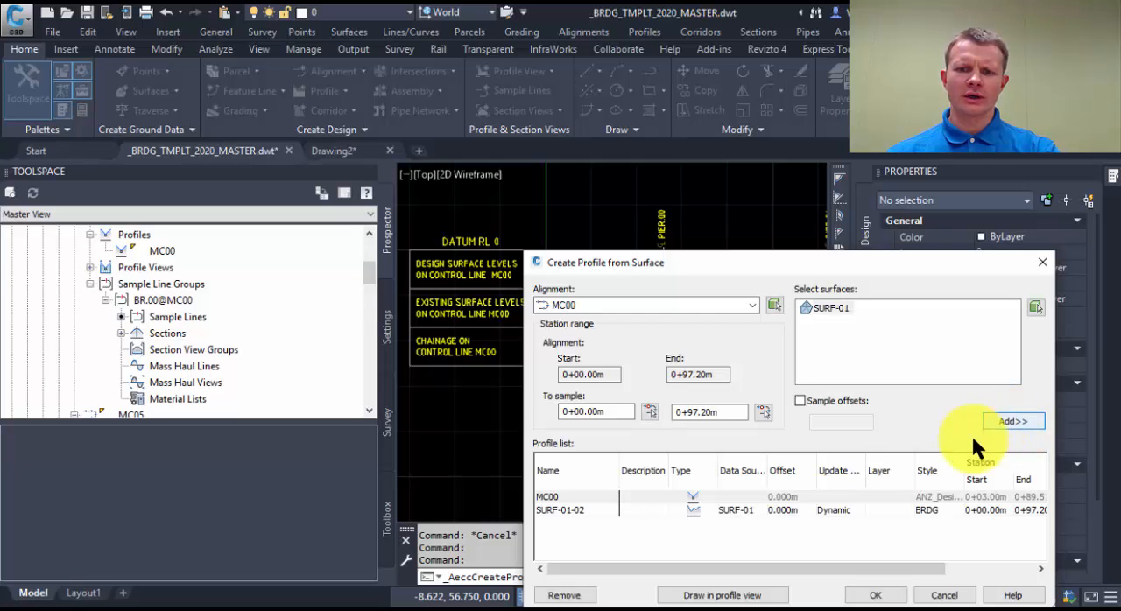
left_click(701, 597)
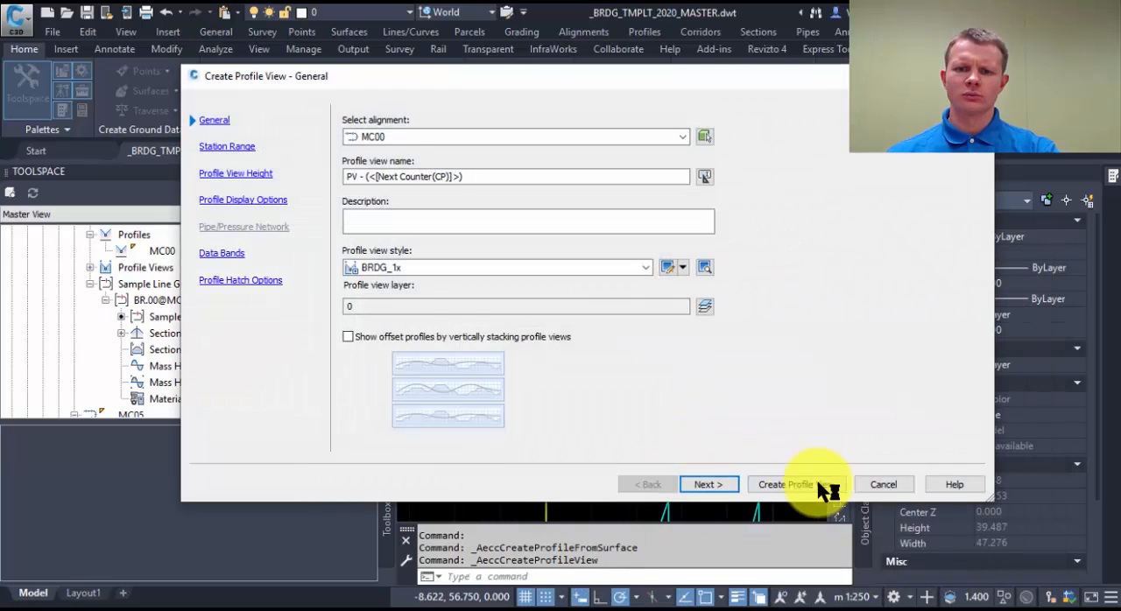
left_click(883, 484)
scroll(630, 317, "down", 4)
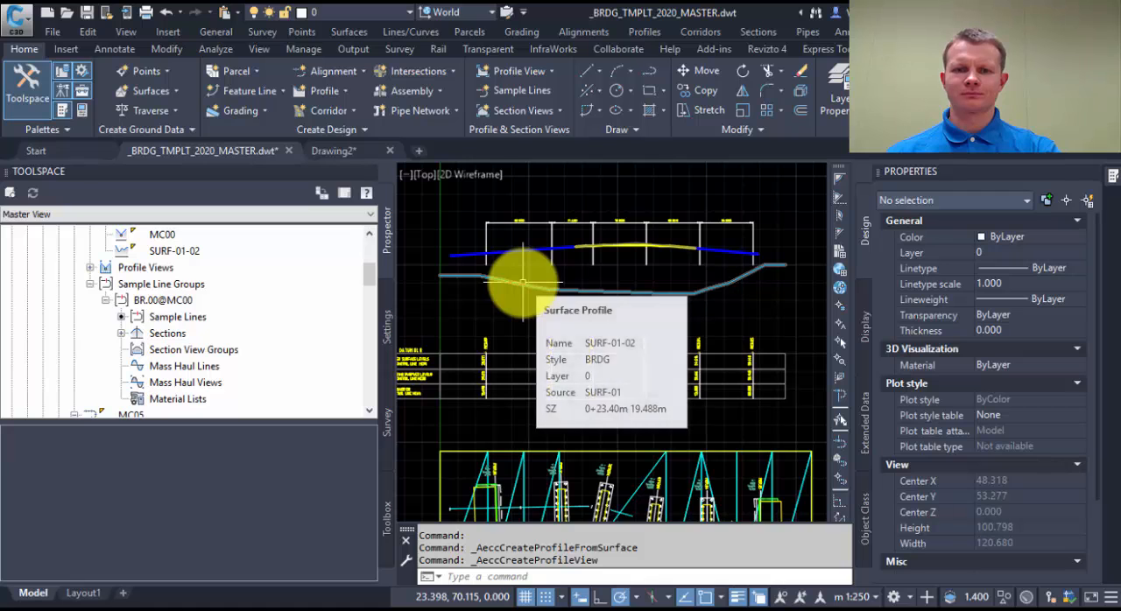
Set Profile1 and Profile2 of the BRDG_Bot.02.ExistingProfile band to SURF-01-02 in the profile view's properties and check the levels at PIER.00.
scroll(502, 360, "up", 4)
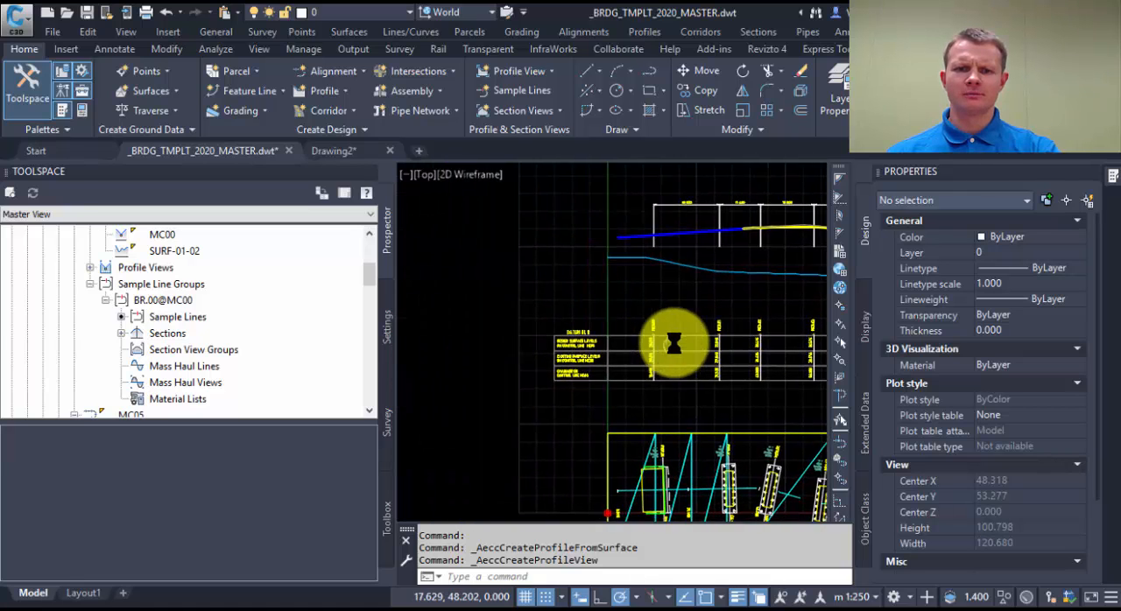
left_click(630, 311)
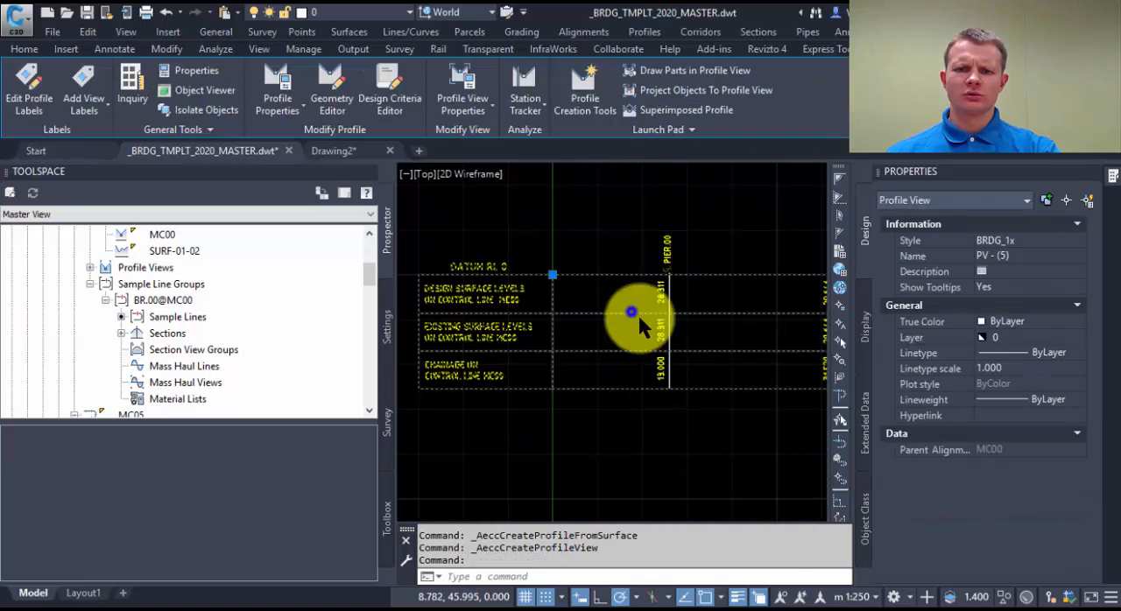
right_click(637, 313)
left_click(753, 476)
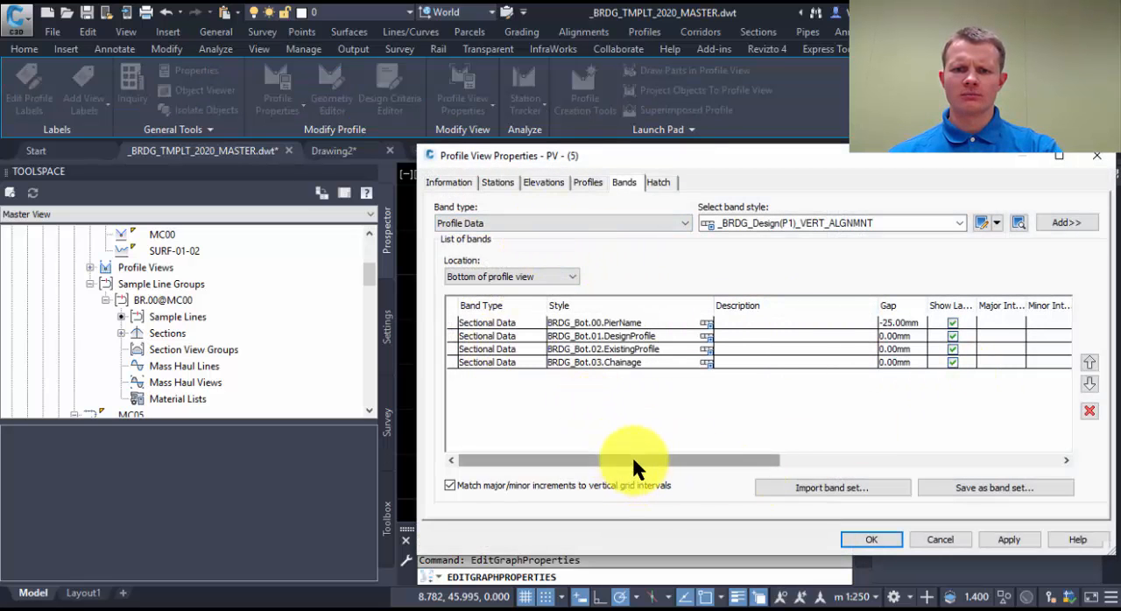
left_click_drag(631, 455, 872, 454)
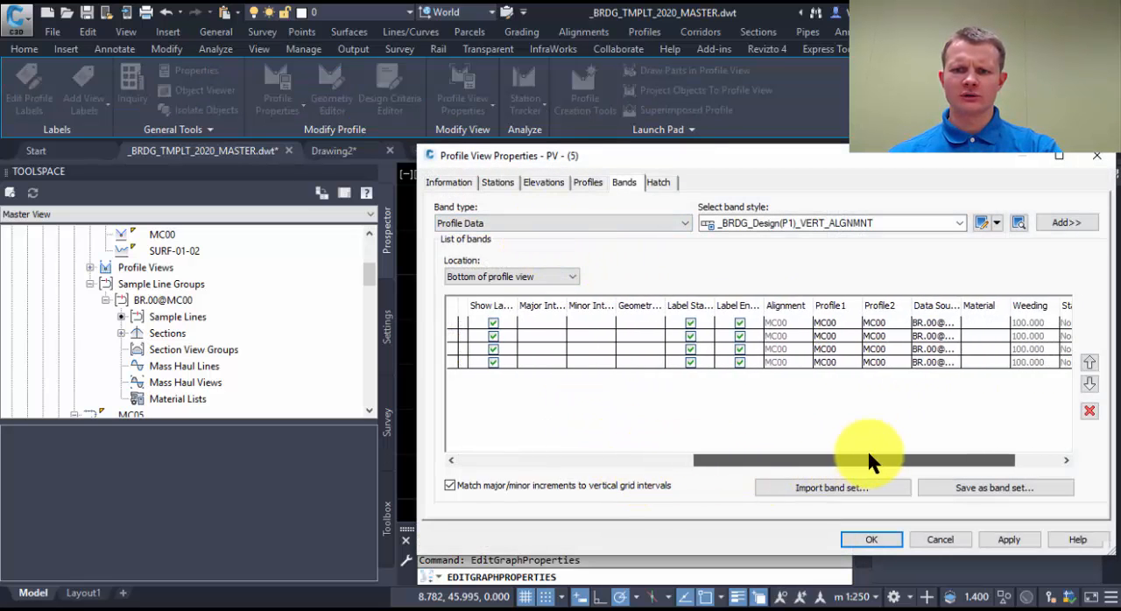
left_click(832, 346)
left_click(837, 347)
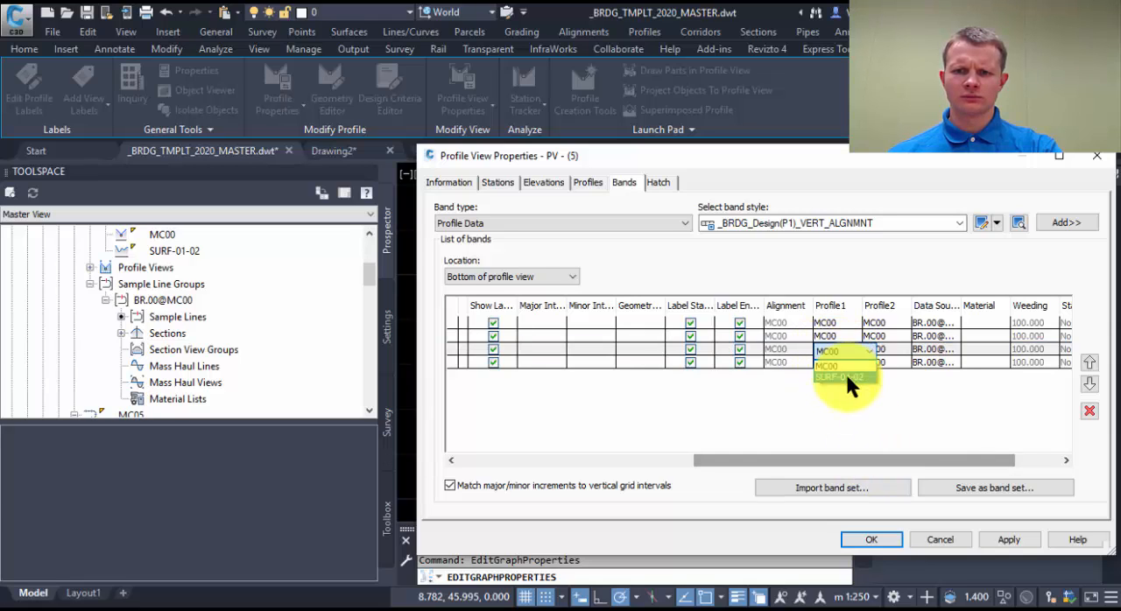
left_click(845, 372)
left_click(889, 346)
left_click(890, 373)
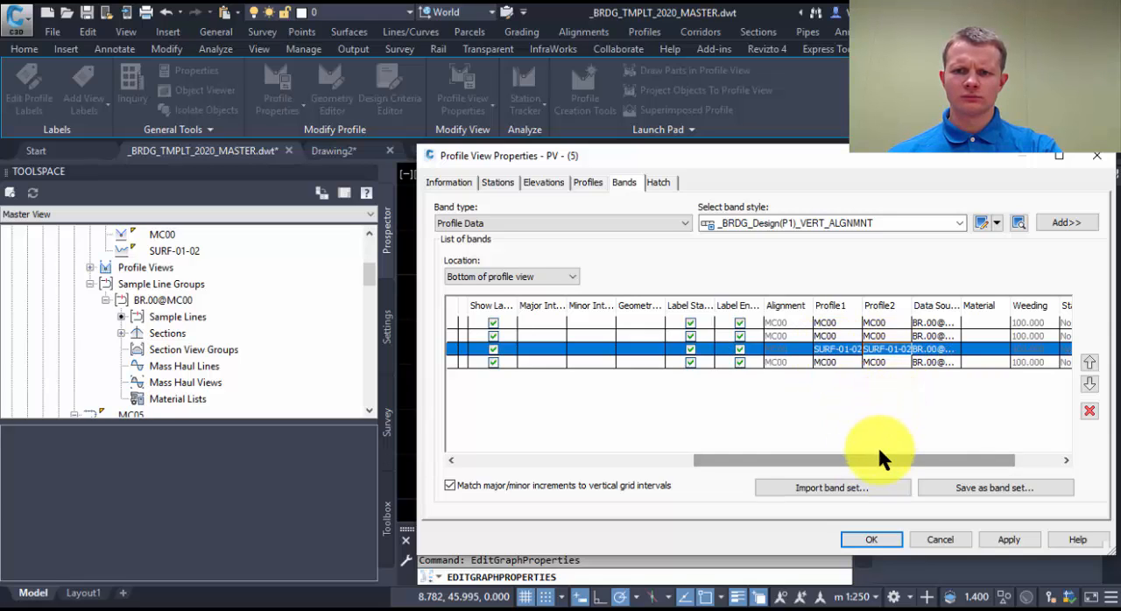
left_click_drag(837, 461, 601, 461)
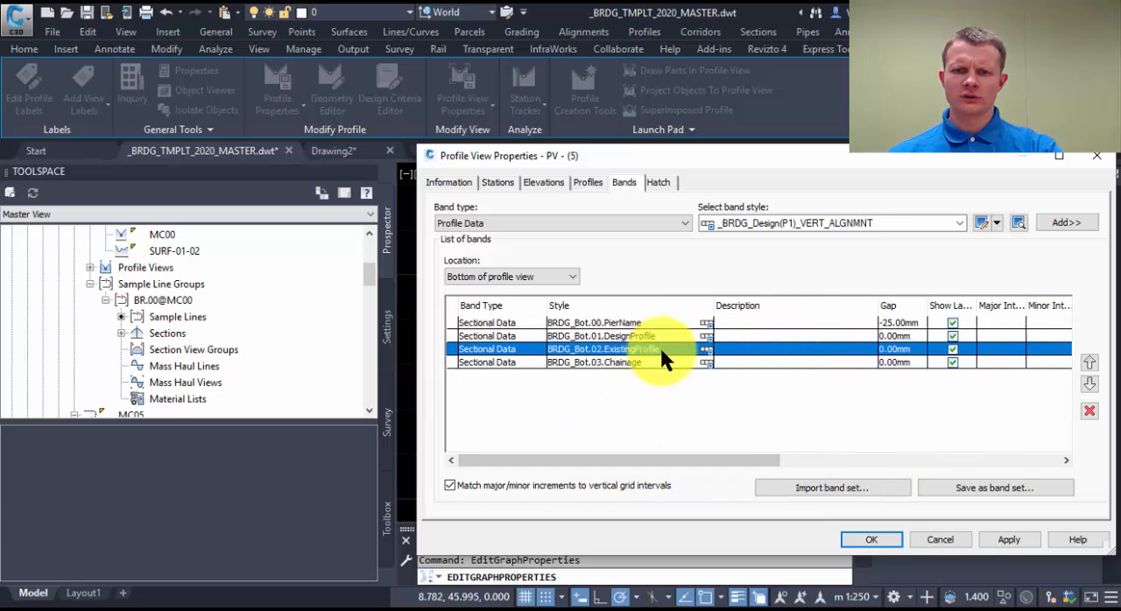
left_click(862, 539)
scroll(712, 390, "up", 3)
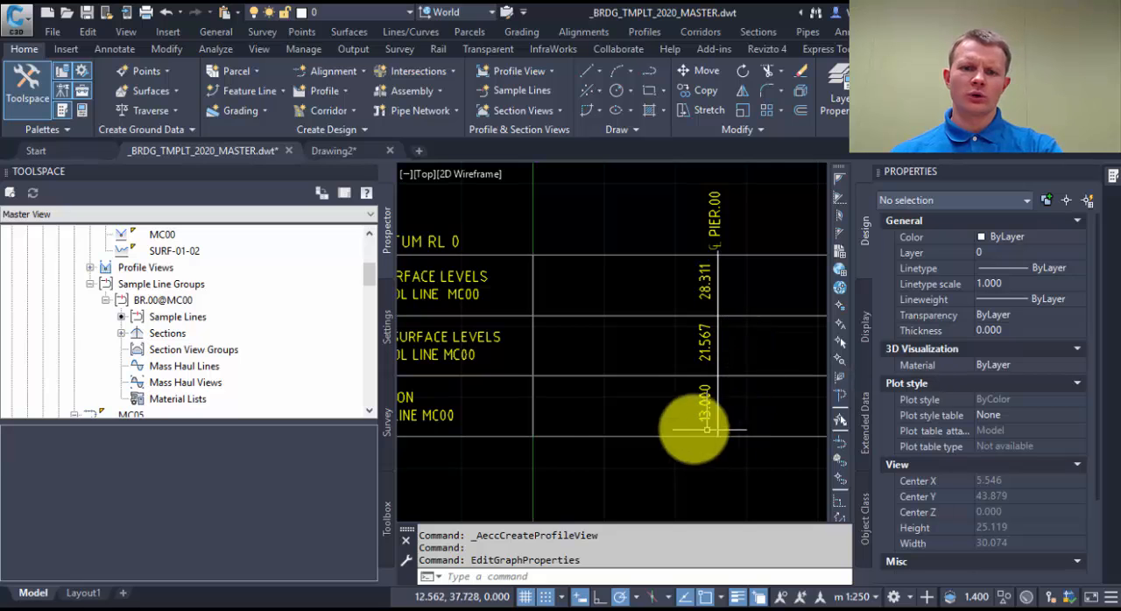
scroll(657, 482, "down", 2)
scroll(677, 359, "up", 1)
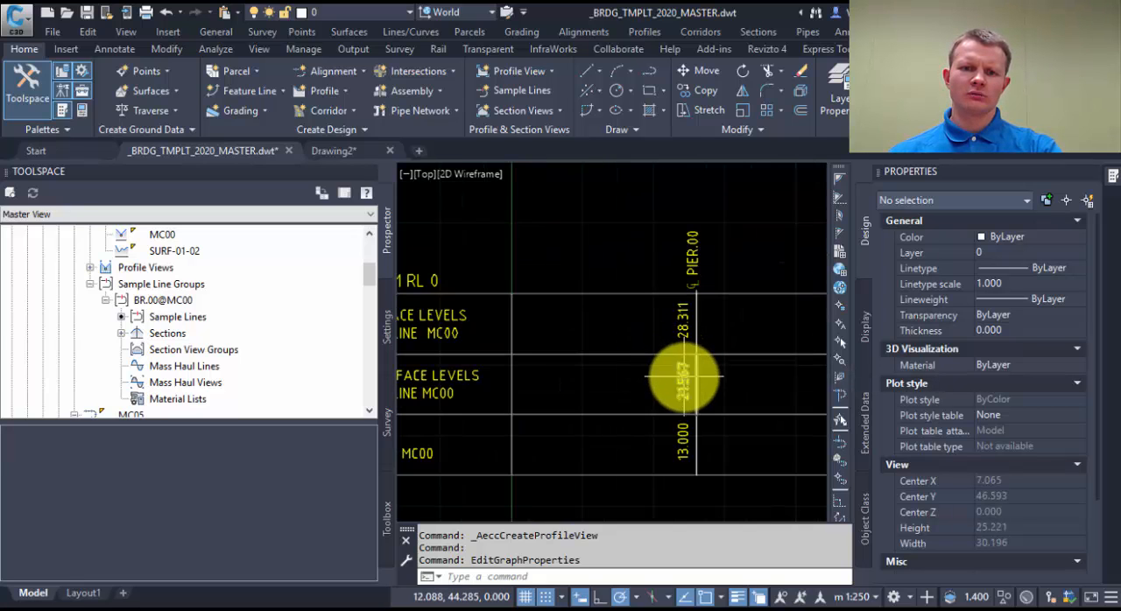
scroll(683, 344, "down", 5)
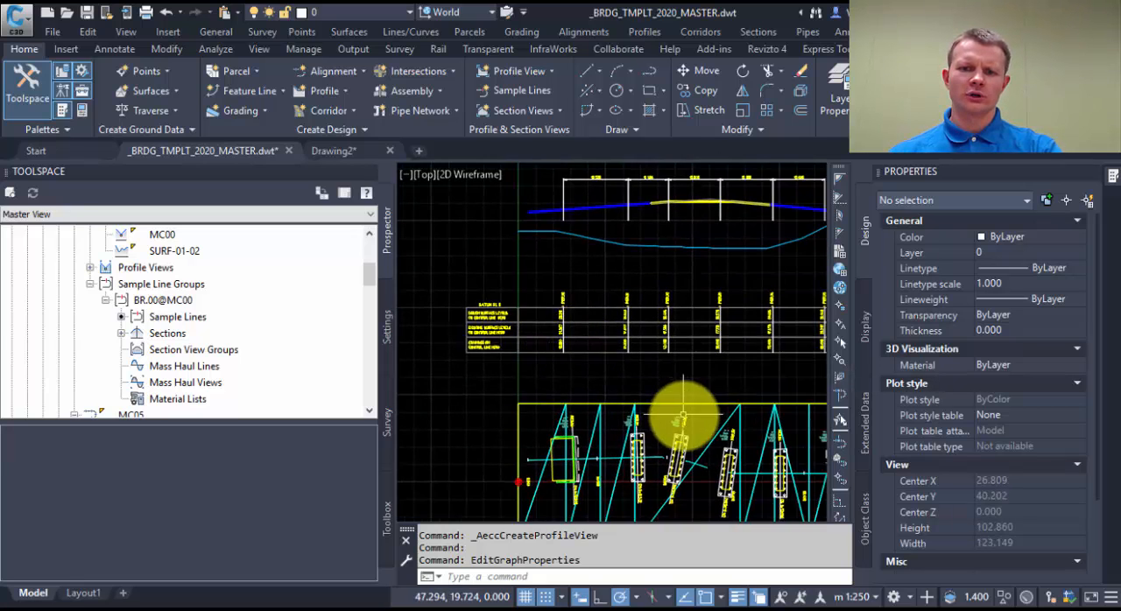
key("Escape")
left_click(671, 481)
key("Escape")
scroll(661, 437, "up", 4)
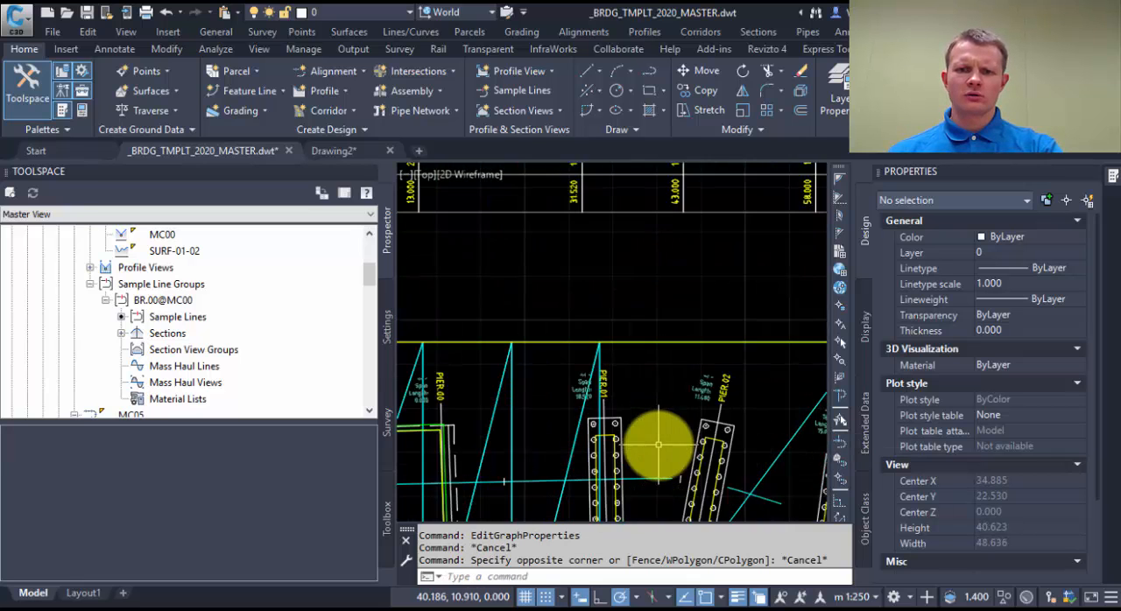
key("Escape")
left_click(605, 333)
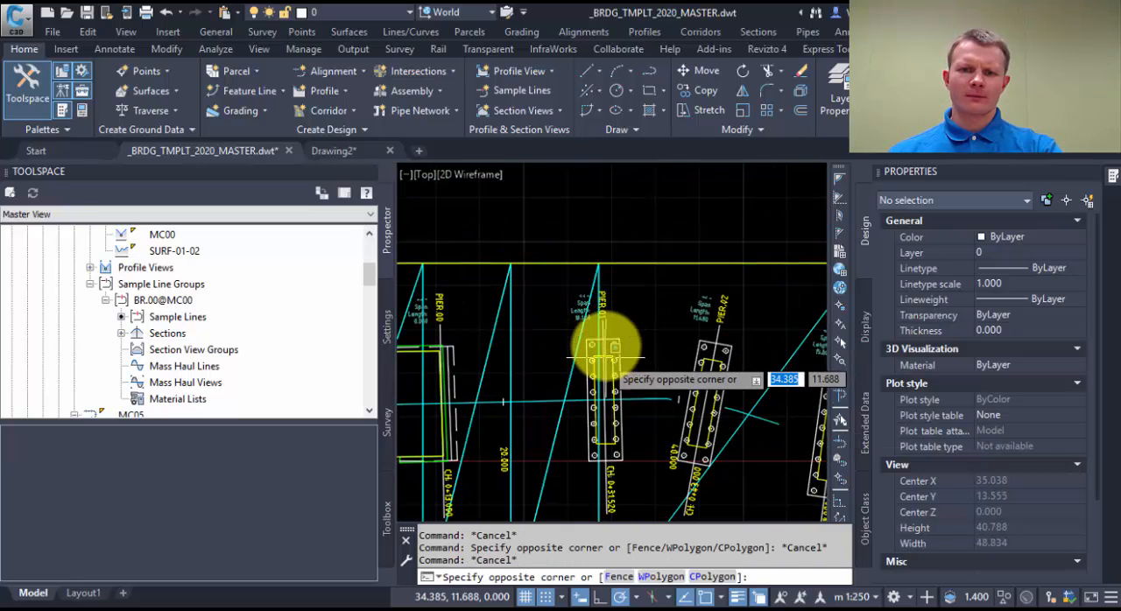
key("Escape")
left_click(600, 324)
scroll(598, 361, "down", 3)
middle_click_drag(598, 361, 618, 401)
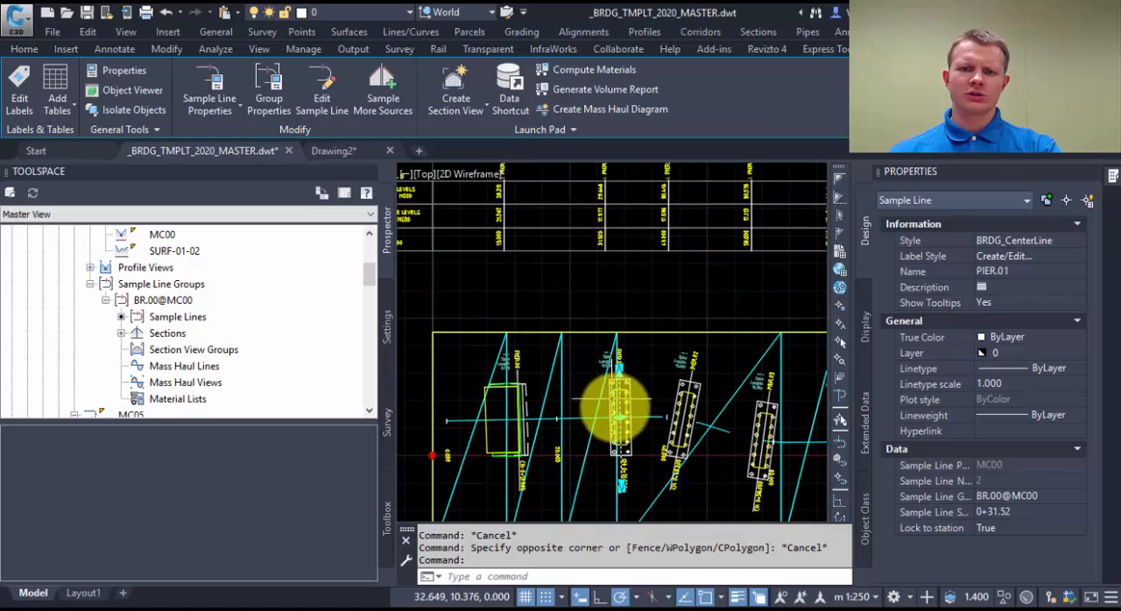
key("Escape")
scroll(570, 351, "down", 3)
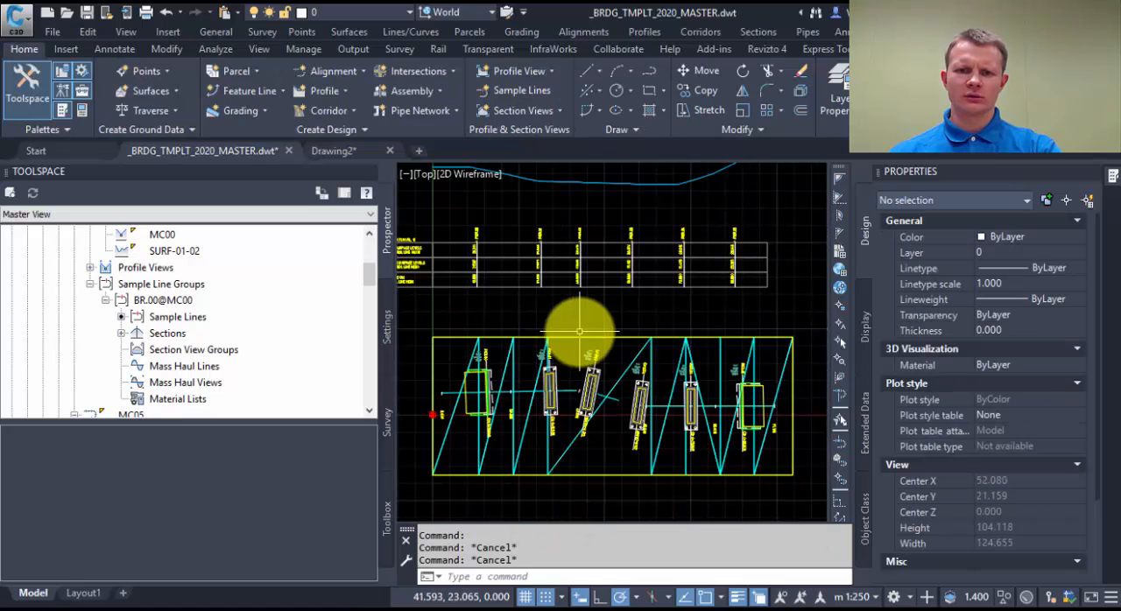
Hide the SURF-01 surface in the plan by switching its style to one that displays nothing.
left_click(579, 336)
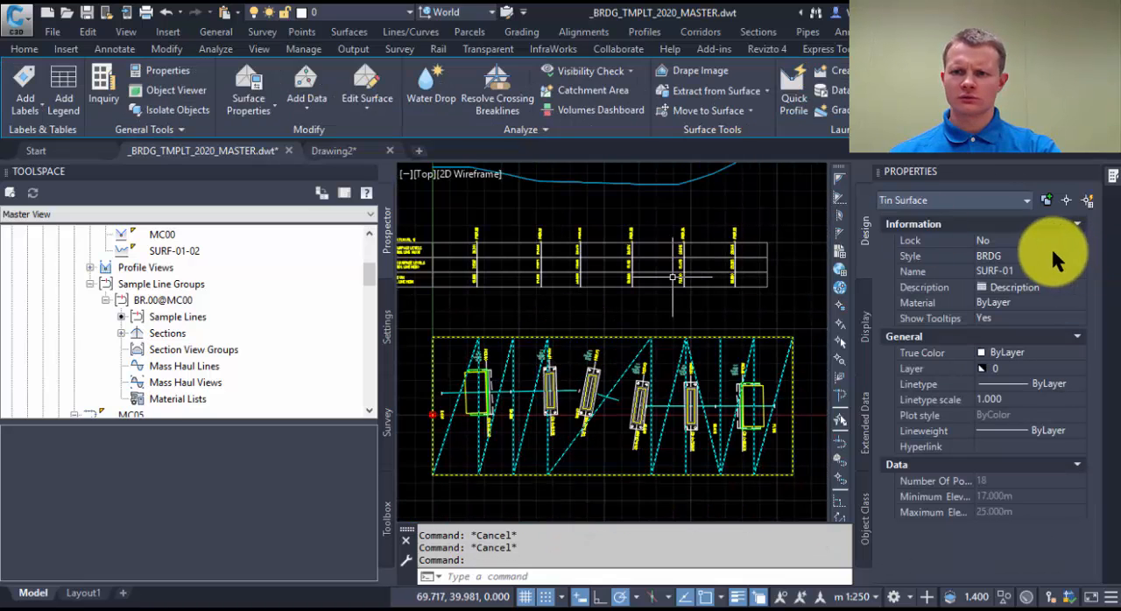
left_click(1052, 255)
left_click(1039, 270)
key("Escape")
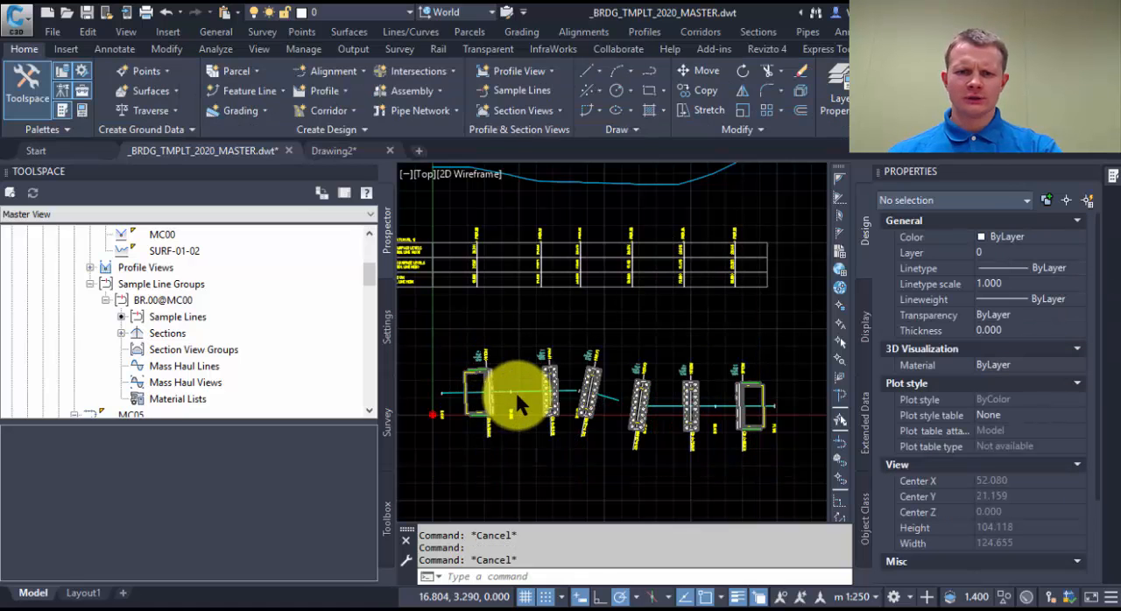
Move the PIER.01 sample line along alignment MC00 toward PIER.00, to about station 0+27.41.
scroll(515, 389, "up", 4)
left_click(573, 337)
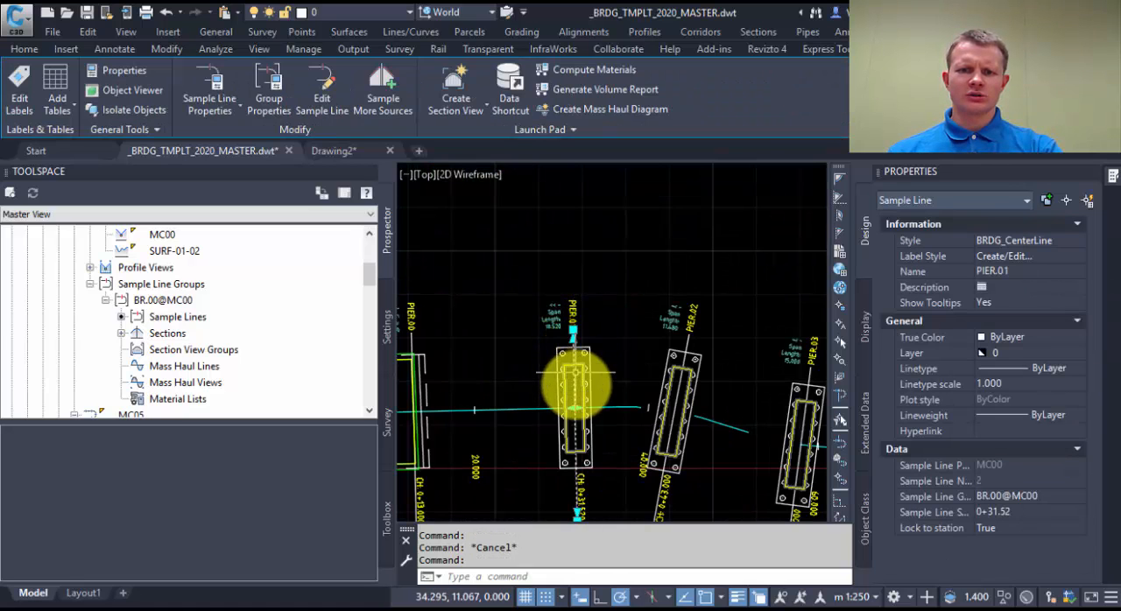
left_click(564, 404)
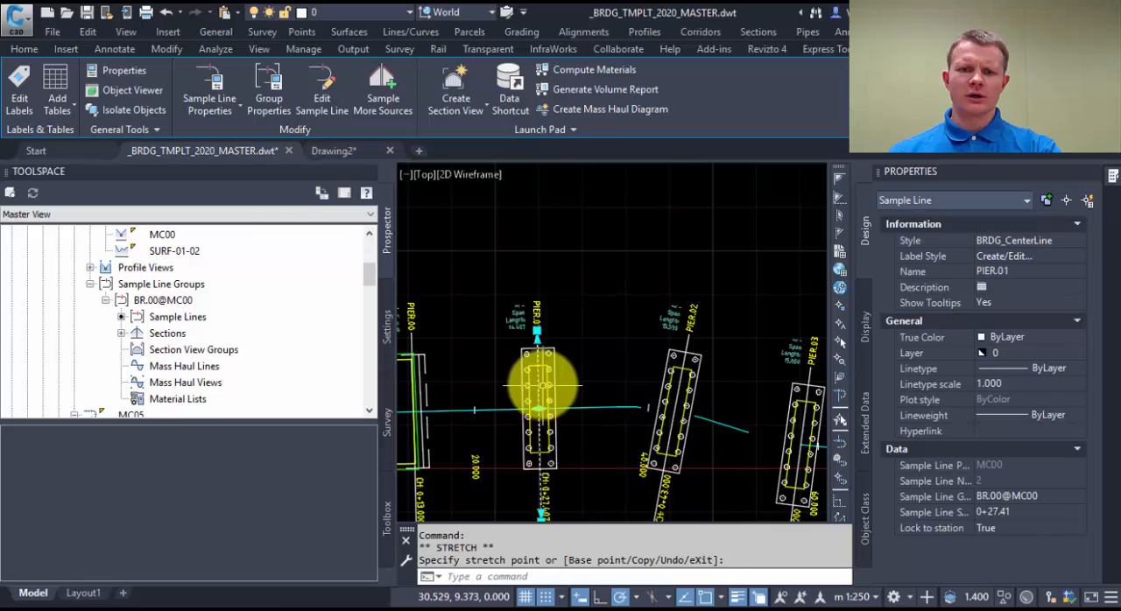
scroll(565, 426, "down", 3)
key("Escape")
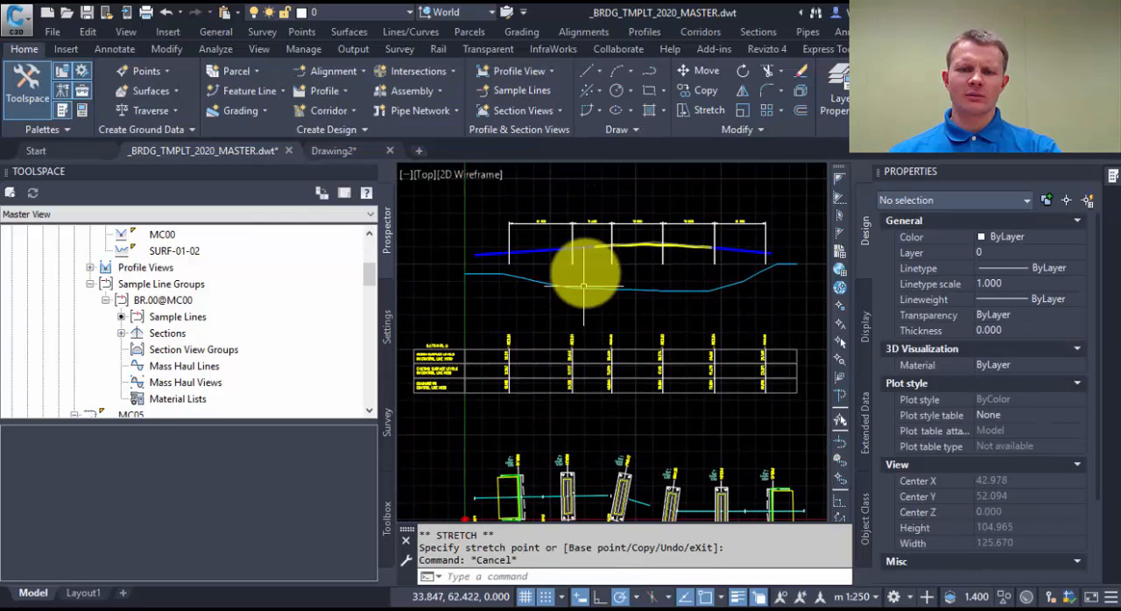
Refresh the long section's bands for the moved pier by reapplying the profile view's properties.
mouse_move(575, 271)
middle_mouse_down()
mouse_move(570, 339)
mouse_move(475, 268)
mouse_move(552, 337)
middle_mouse_up()
key("Escape")
left_click(552, 336)
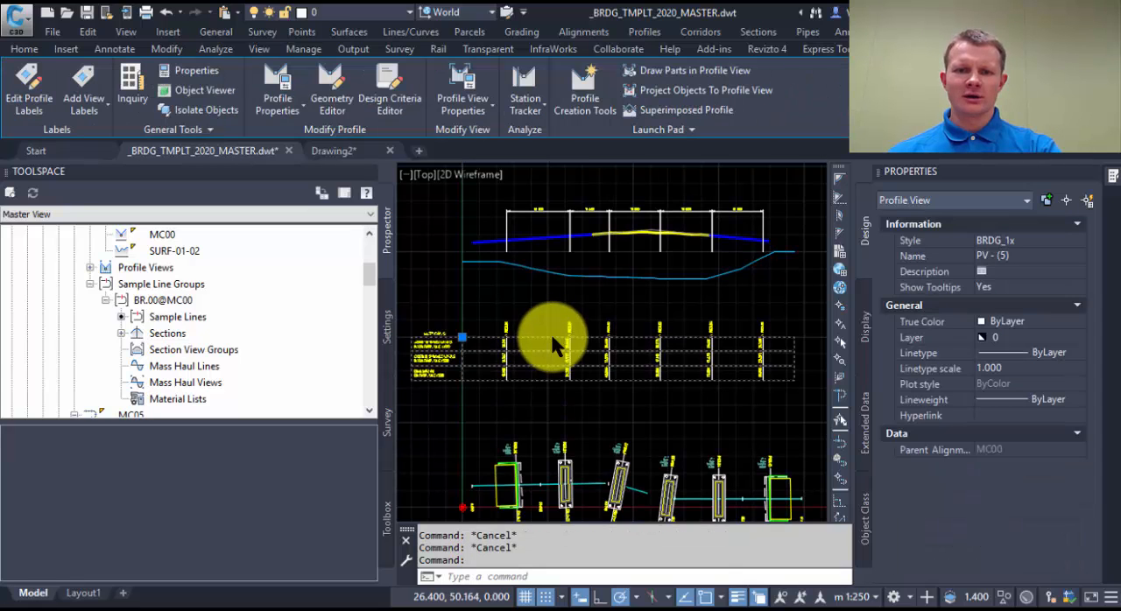
right_click(551, 338)
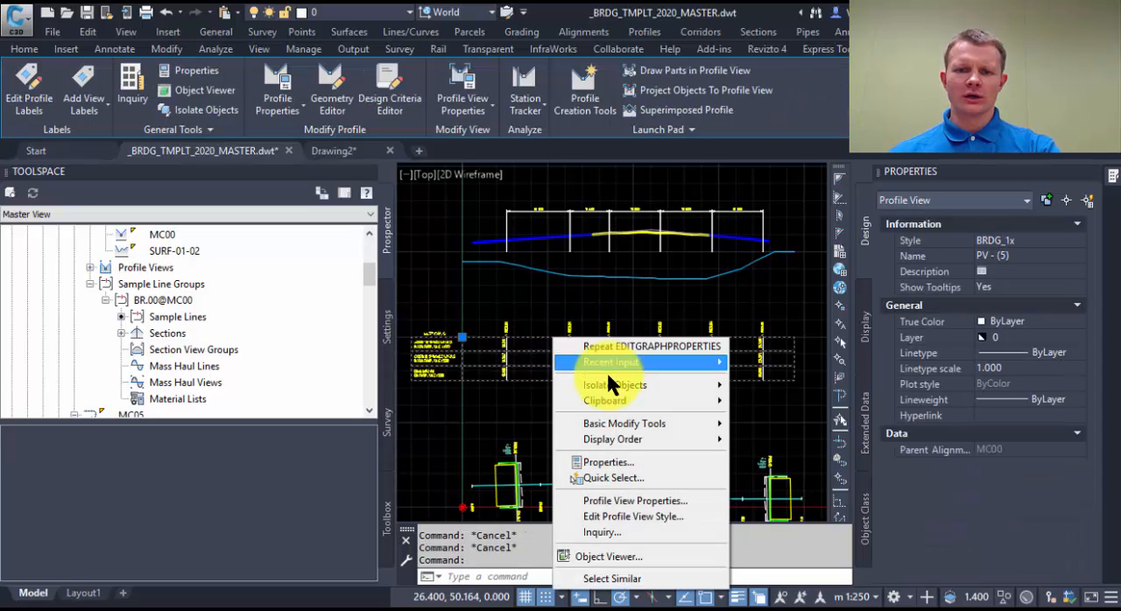
left_click(623, 498)
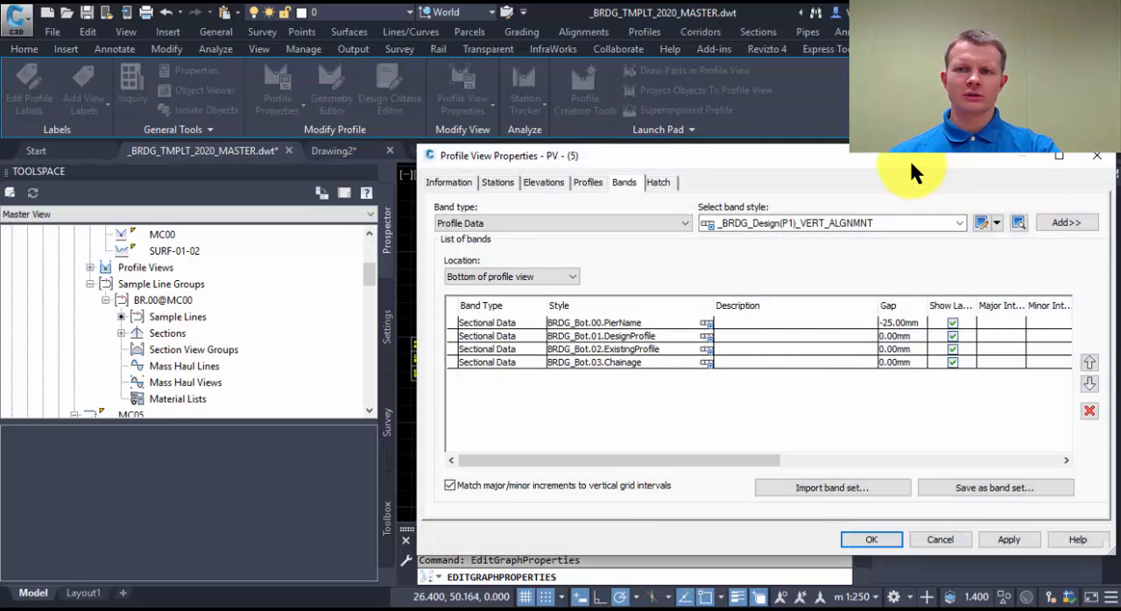
left_click_drag(909, 158, 135, 25)
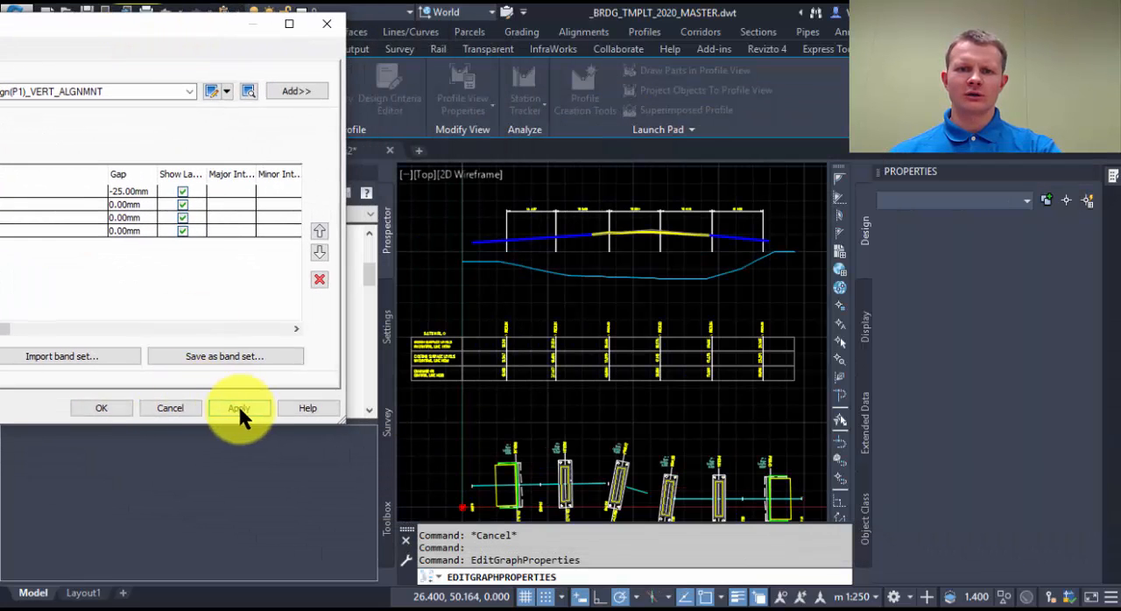
left_click(101, 408)
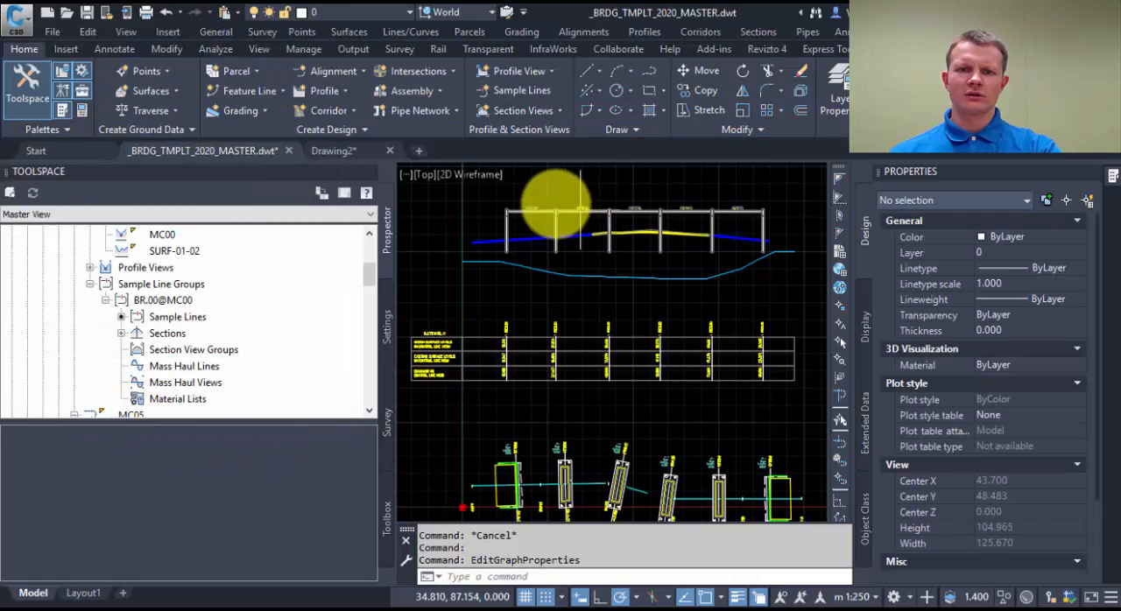
Compare the plan with the long section, checking pier positions and labels, span dimensions, band data and the design and surface profiles.
middle_click_drag(657, 354, 646, 295)
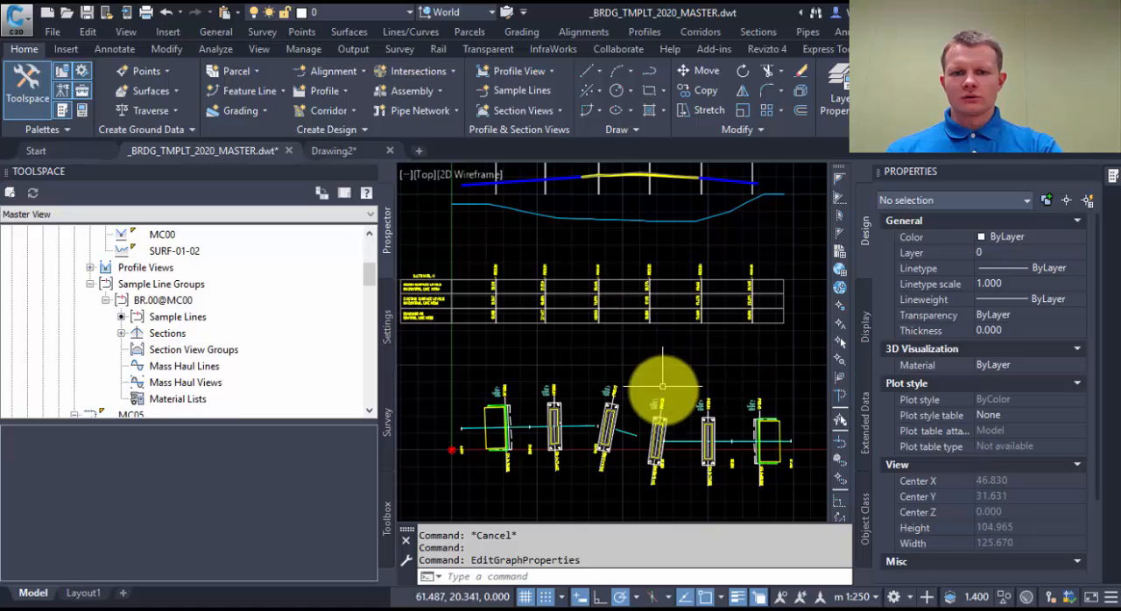
mouse_move(680, 333)
middle_mouse_down()
mouse_move(670, 350)
mouse_move(687, 385)
middle_mouse_up()
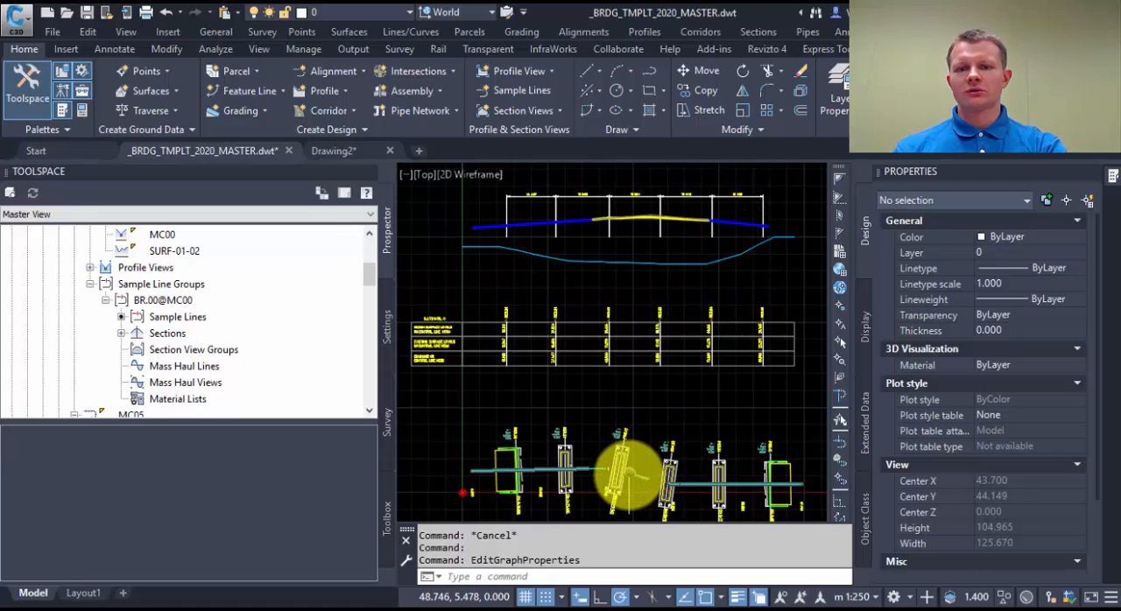
middle_click_drag(629, 475, 634, 411)
scroll(634, 411, "up", 2)
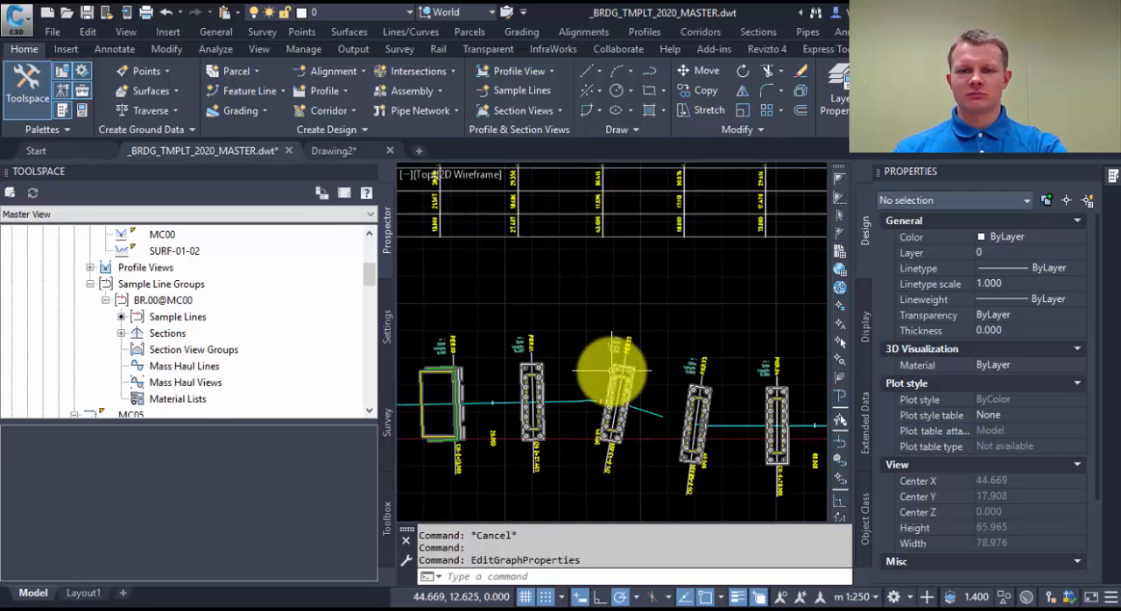
middle_click_drag(655, 398, 649, 460)
scroll(650, 460, "down", 3)
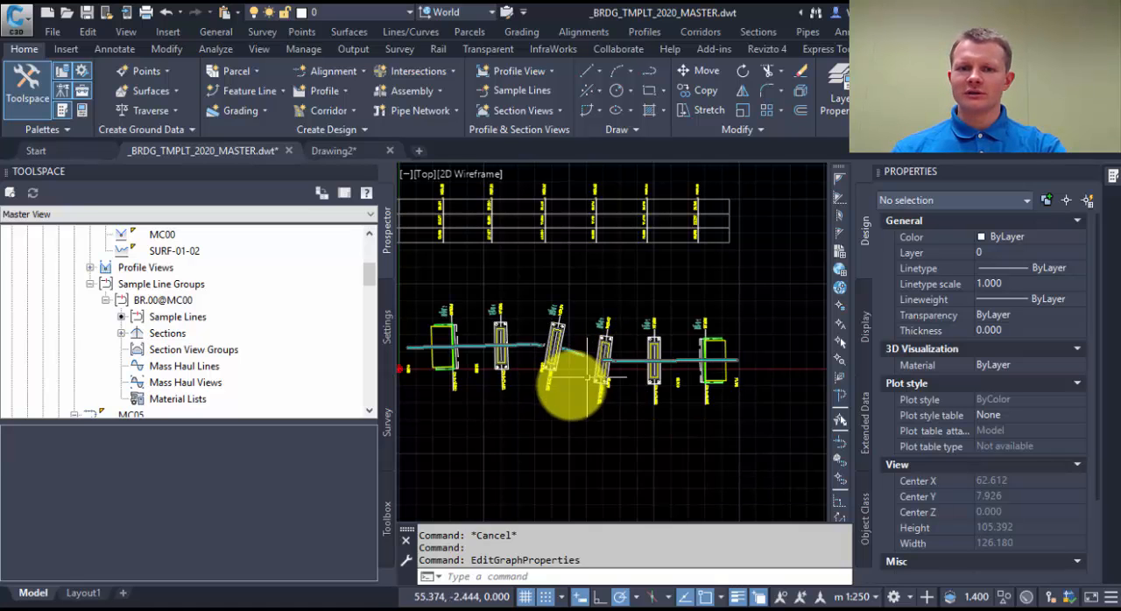
scroll(563, 368, "up", 3)
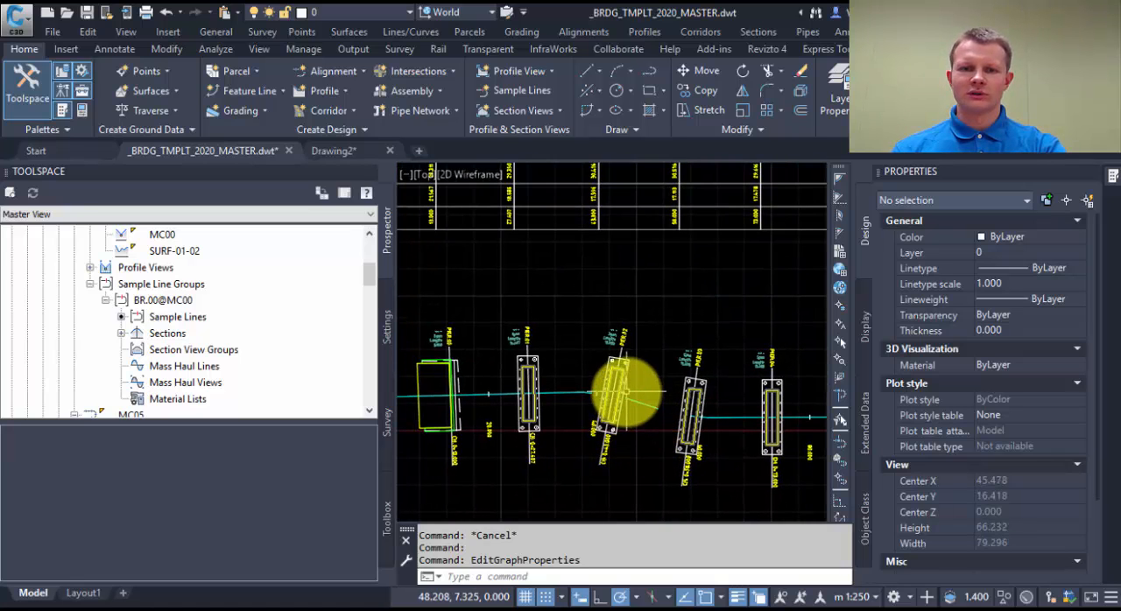
scroll(597, 338, "up", 2)
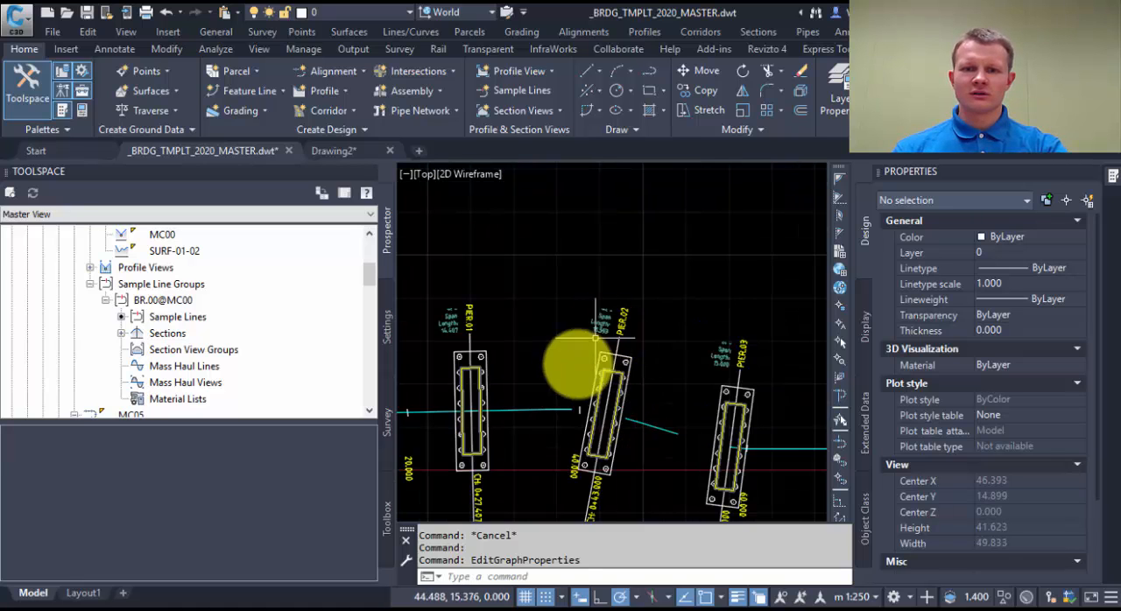
scroll(611, 431, "down", 2)
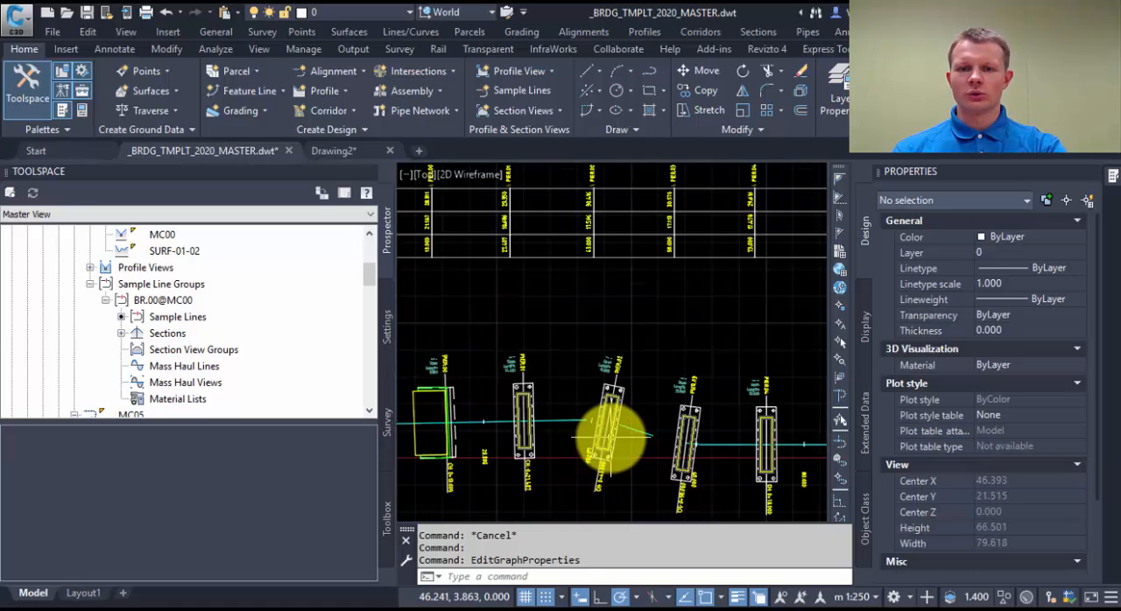
scroll(610, 430, "down", 2)
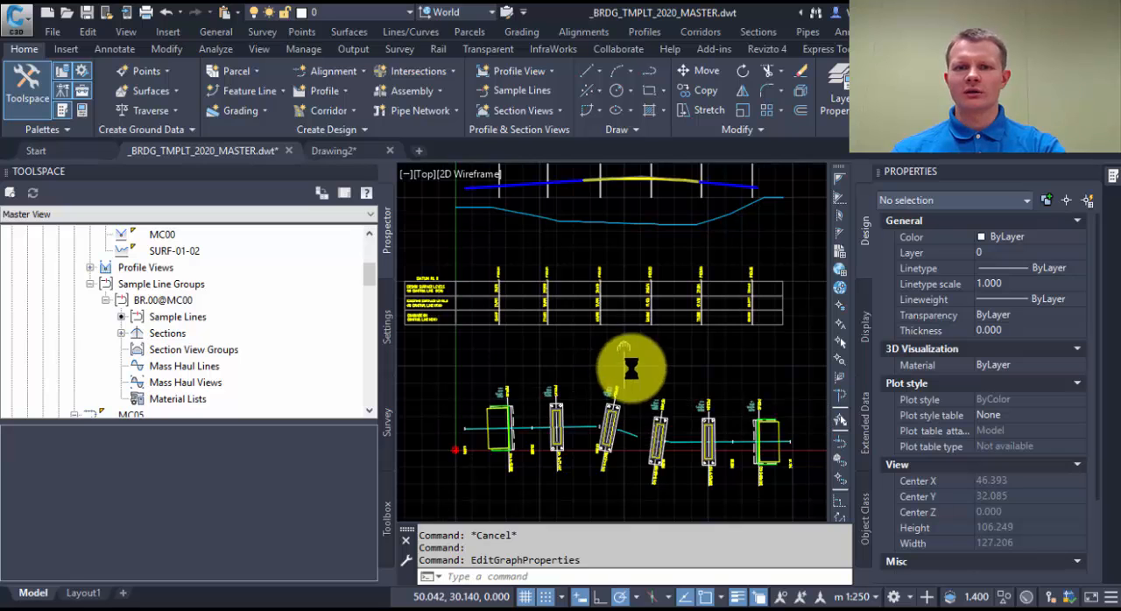
middle_click_drag(626, 350, 633, 414)
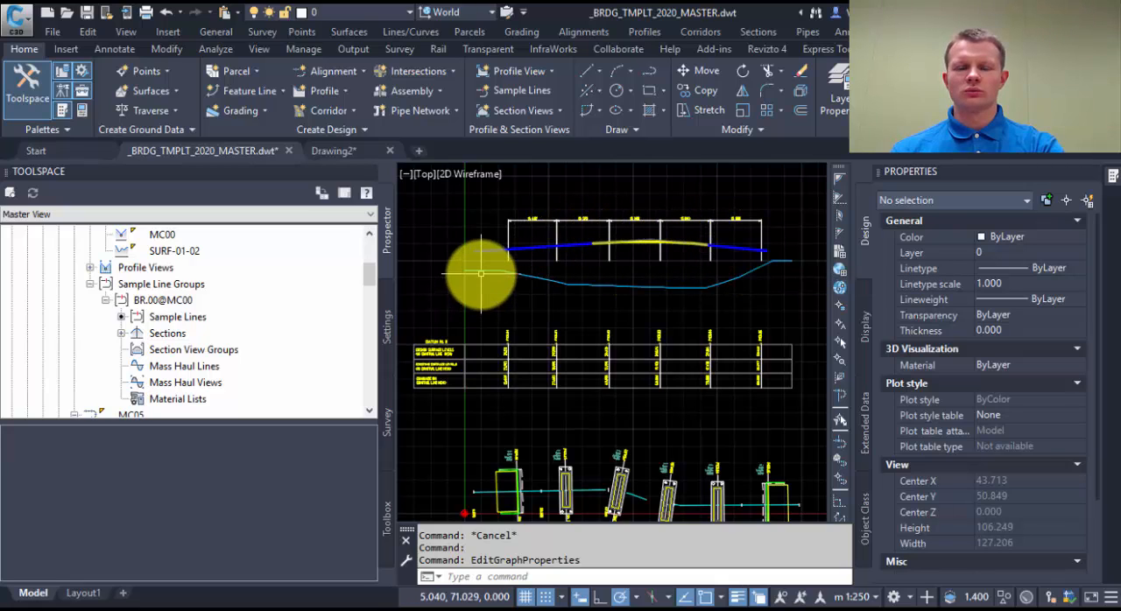
scroll(515, 257, "up", 2)
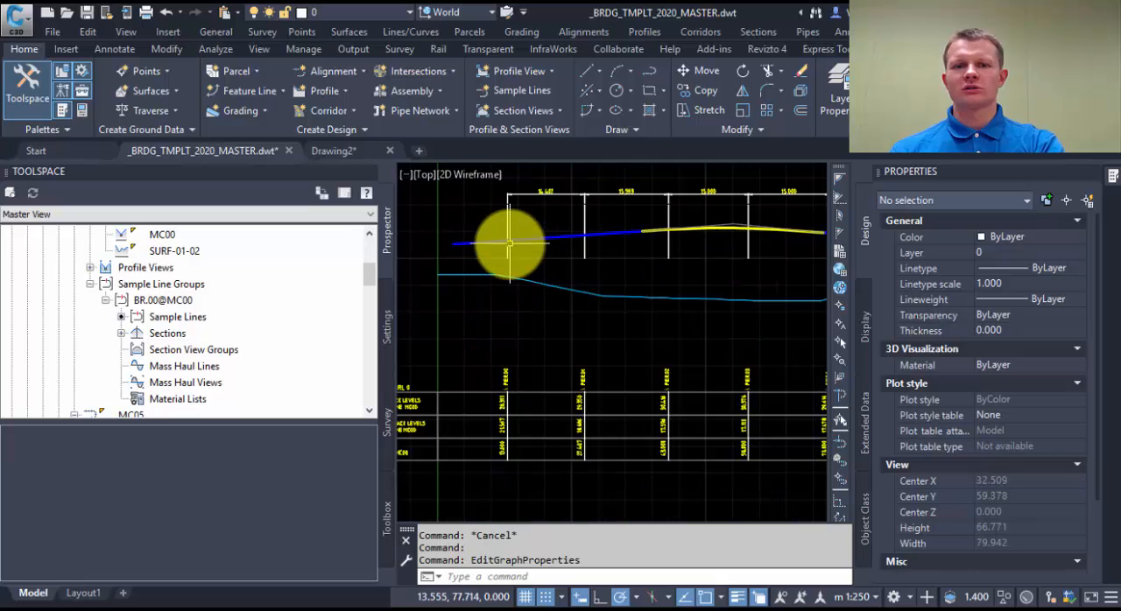
scroll(503, 245, "up", 4)
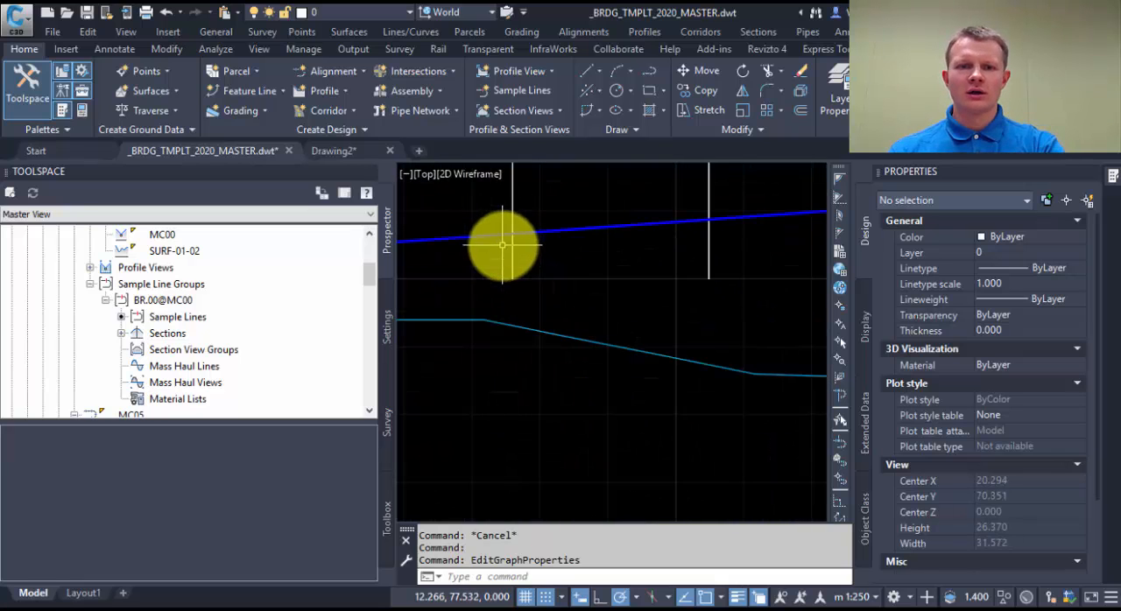
Examine the long section's pier lines, span dimensions and band data against the design and surface profiles and the plan below.
scroll(507, 247, "up", 4)
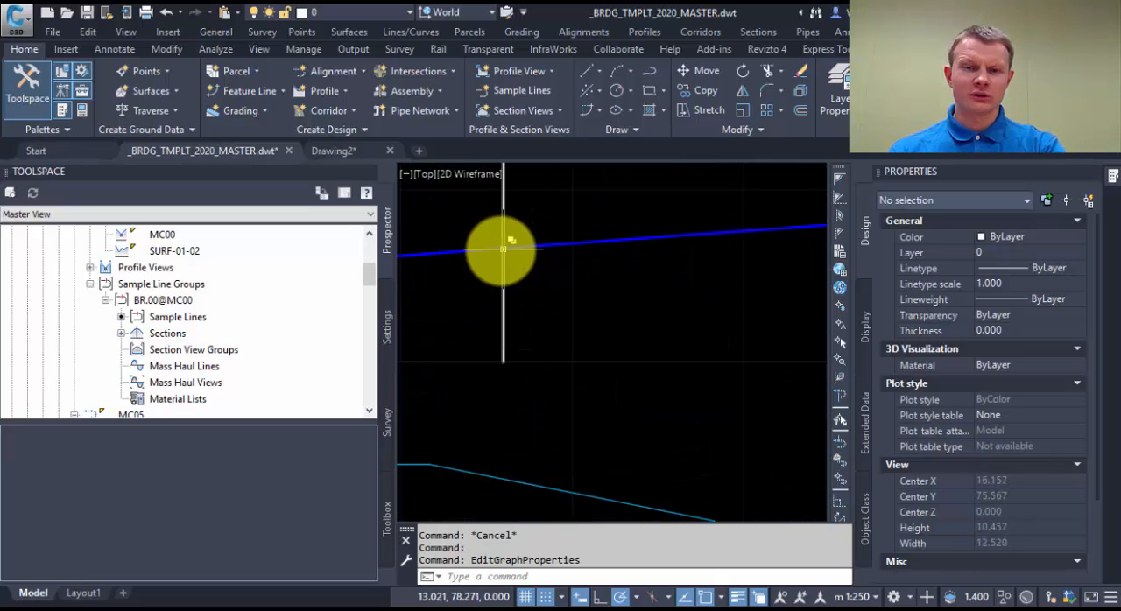
scroll(525, 251, "down", 4)
scroll(578, 250, "up", 2)
scroll(601, 250, "down", 2)
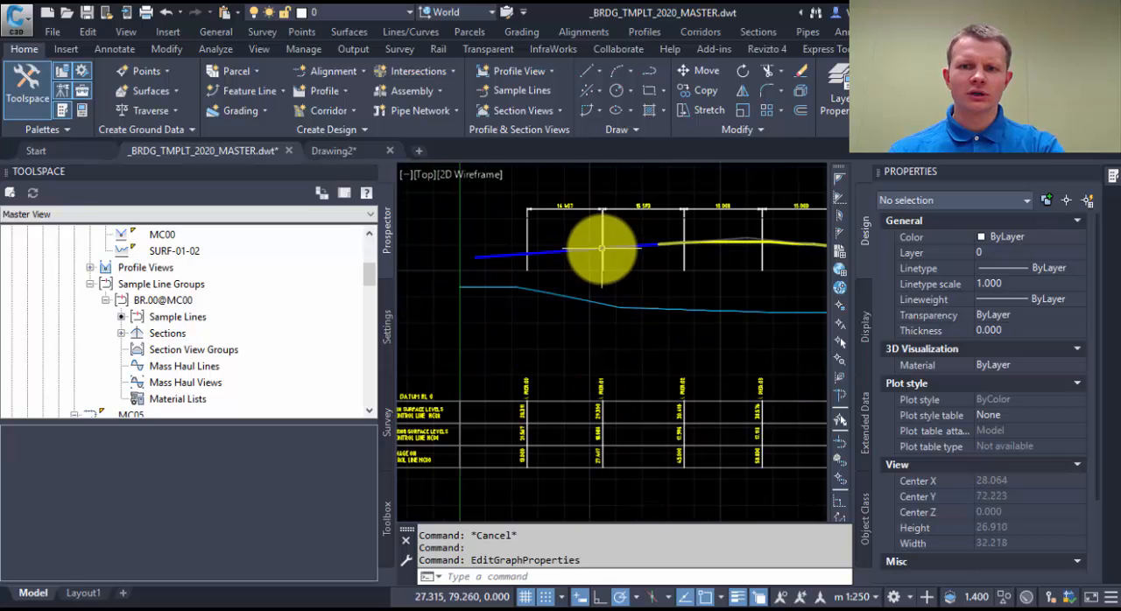
middle_click_drag(800, 253, 647, 256)
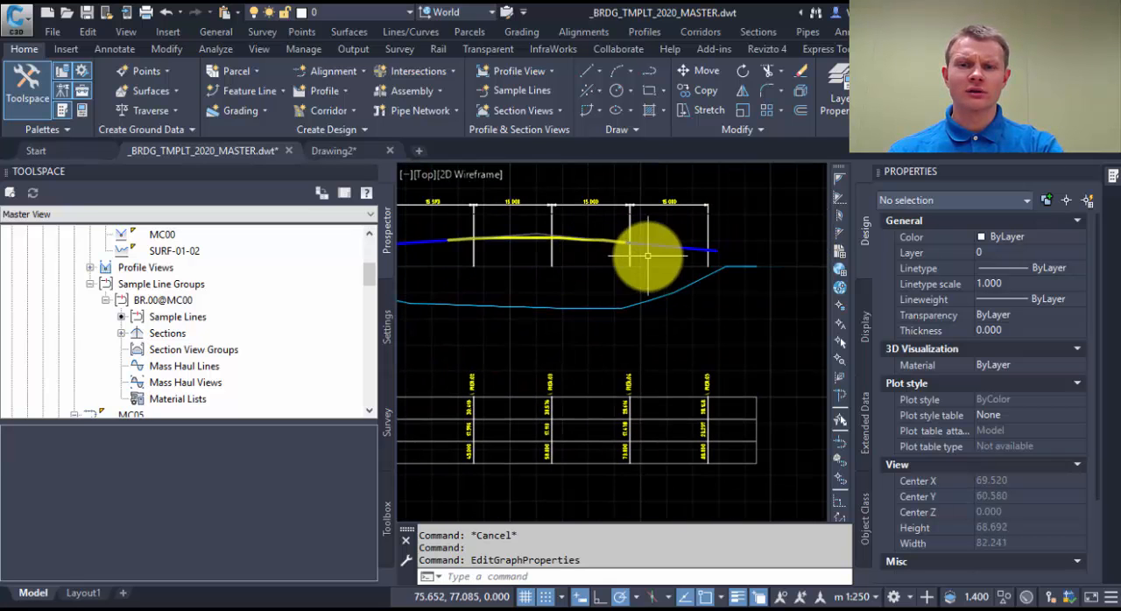
middle_click_drag(570, 336, 743, 295)
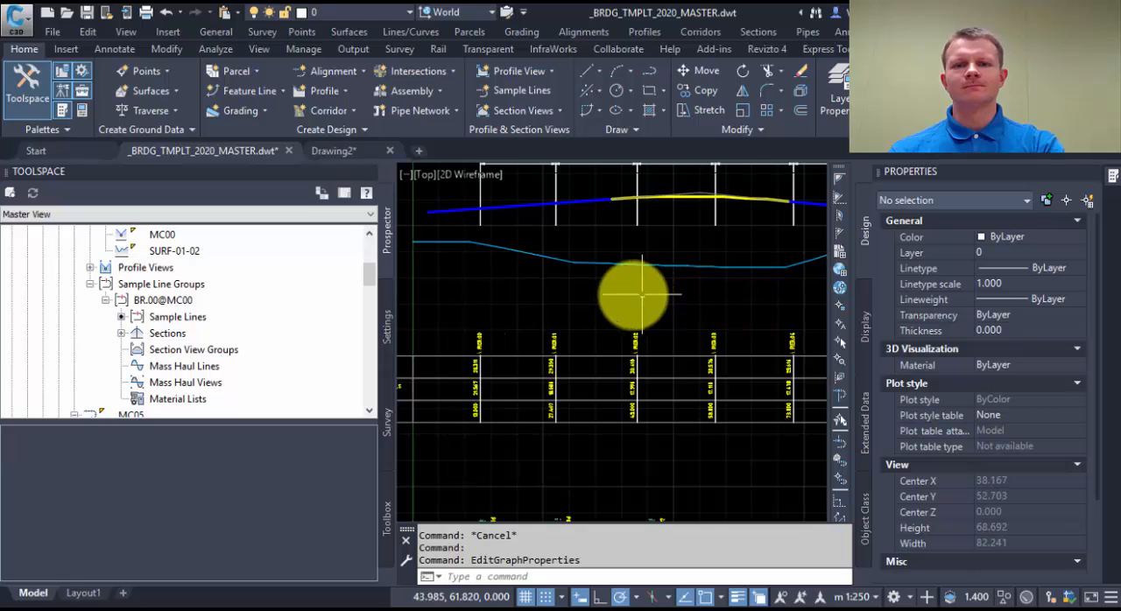
mouse_move(578, 289)
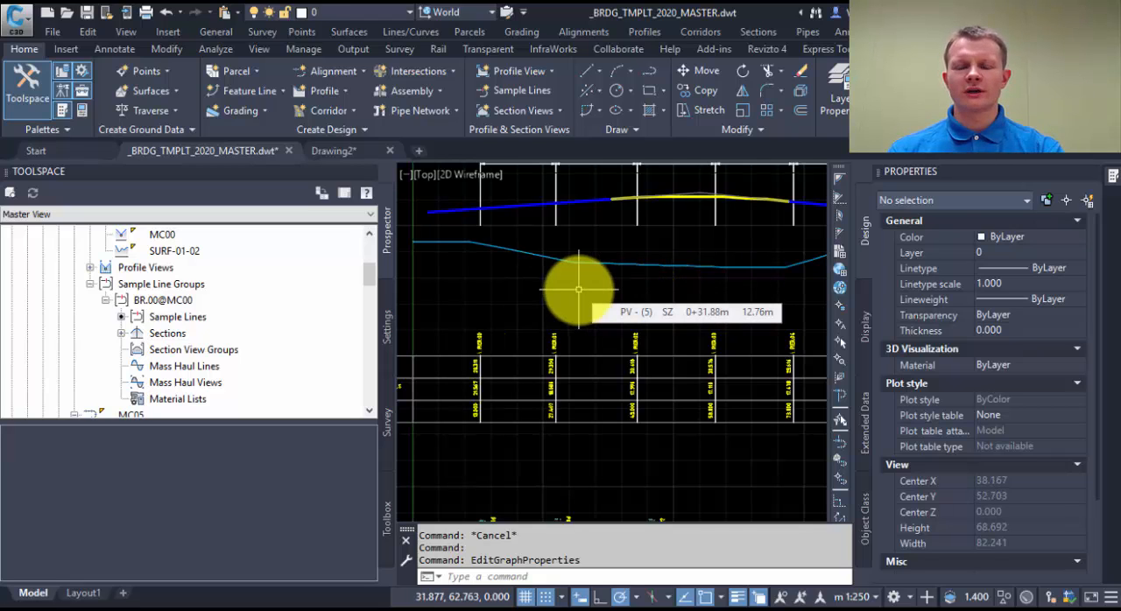
scroll(578, 289, "down", 2)
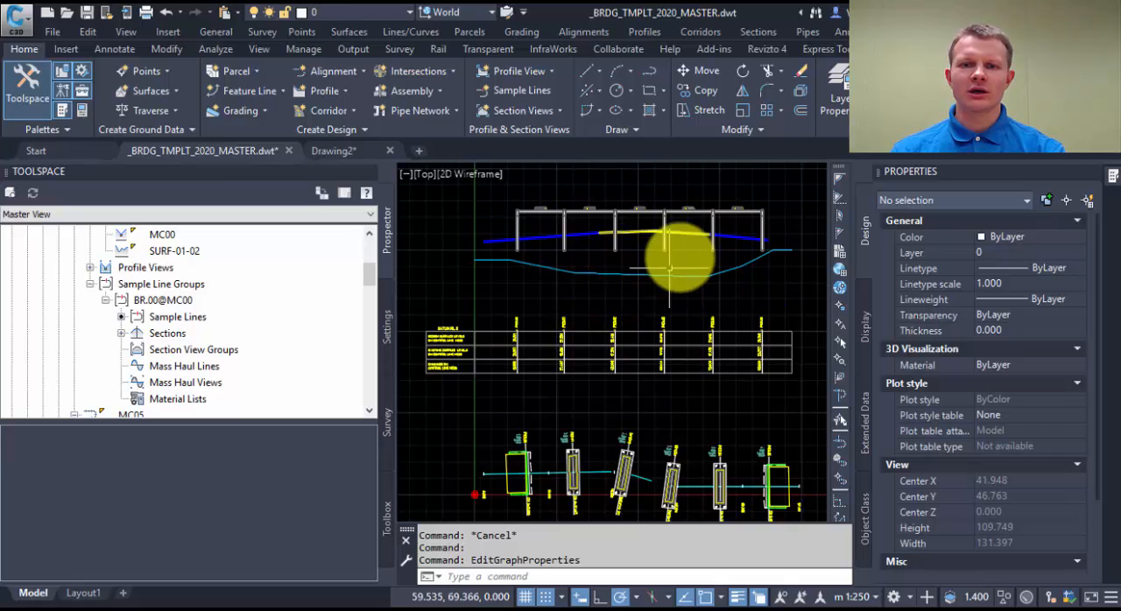
mouse_move(669, 259)
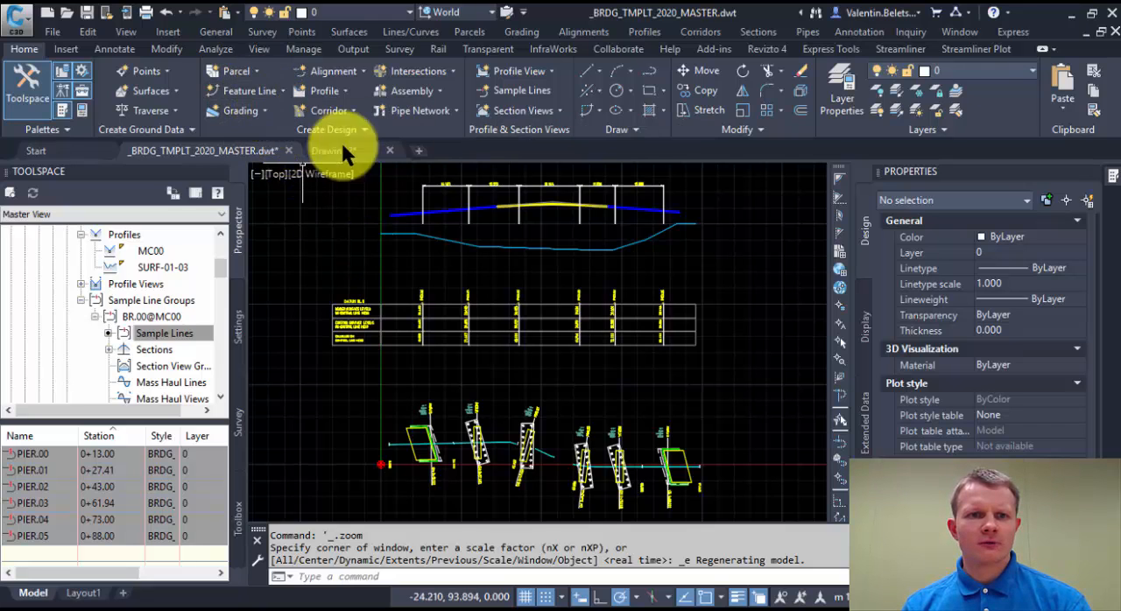
Isolate the long section together with alignment MC00 and the PIER.00 and PIER.05 sample lines.
left_click(727, 359)
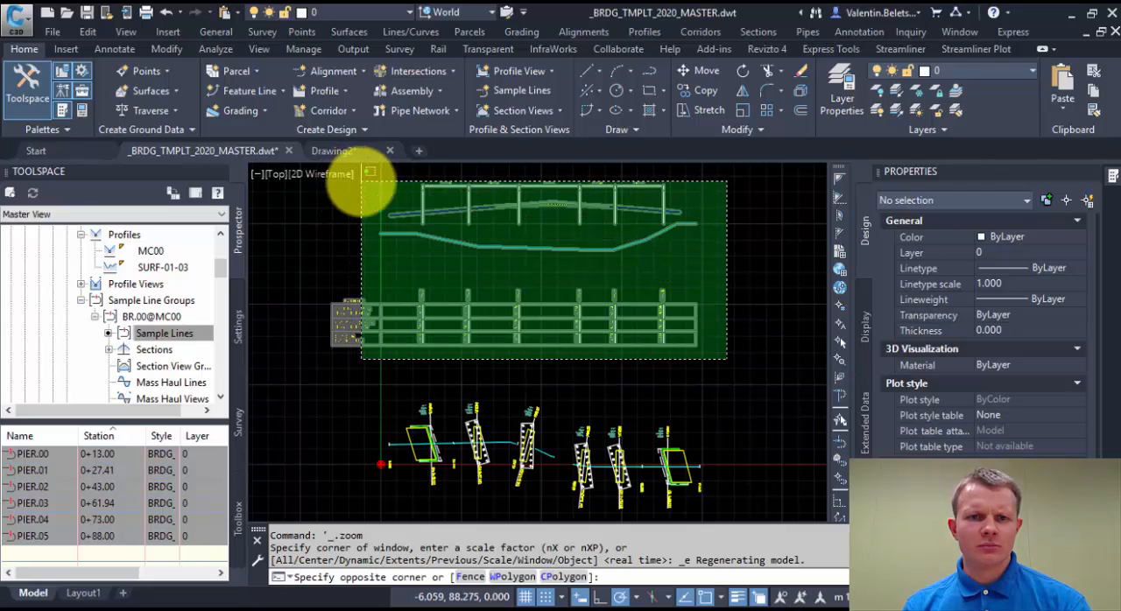
left_click(355, 181)
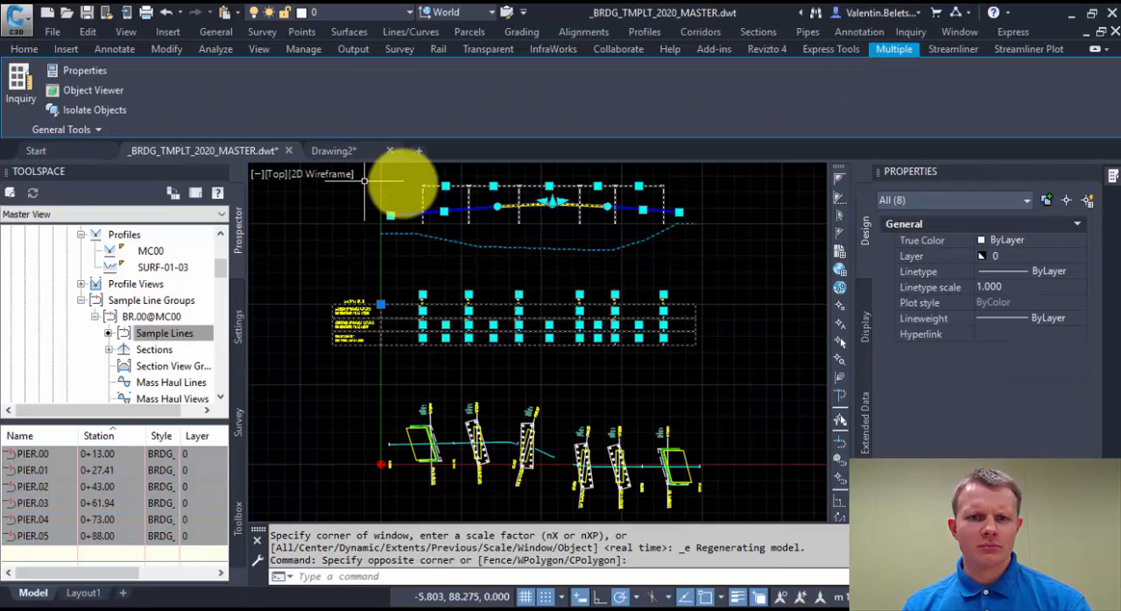
left_click(532, 450)
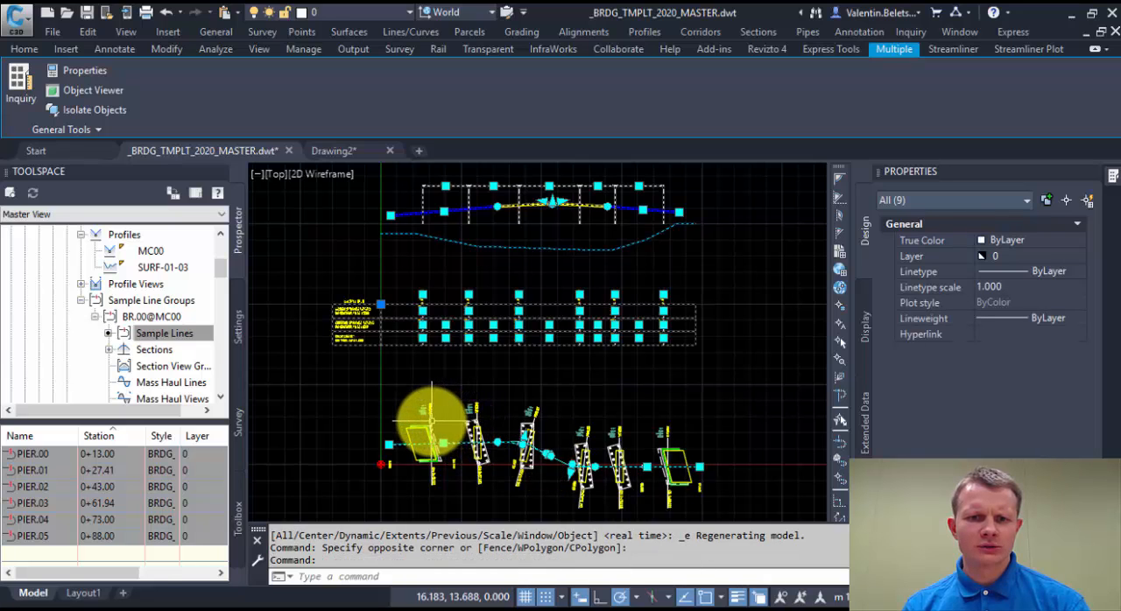
left_click(430, 421)
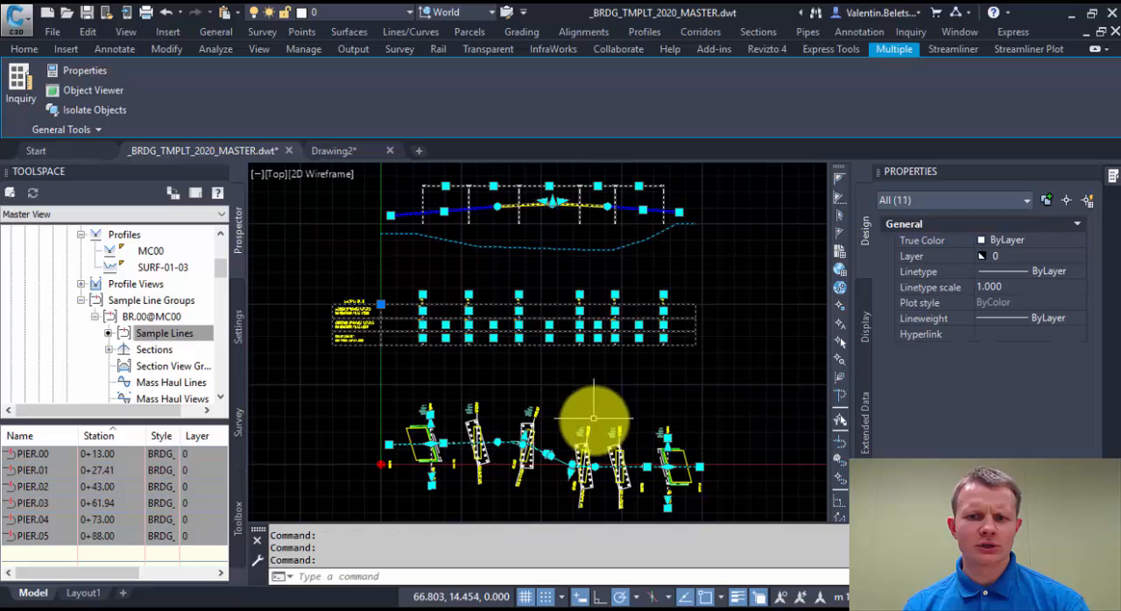
right_click(565, 372)
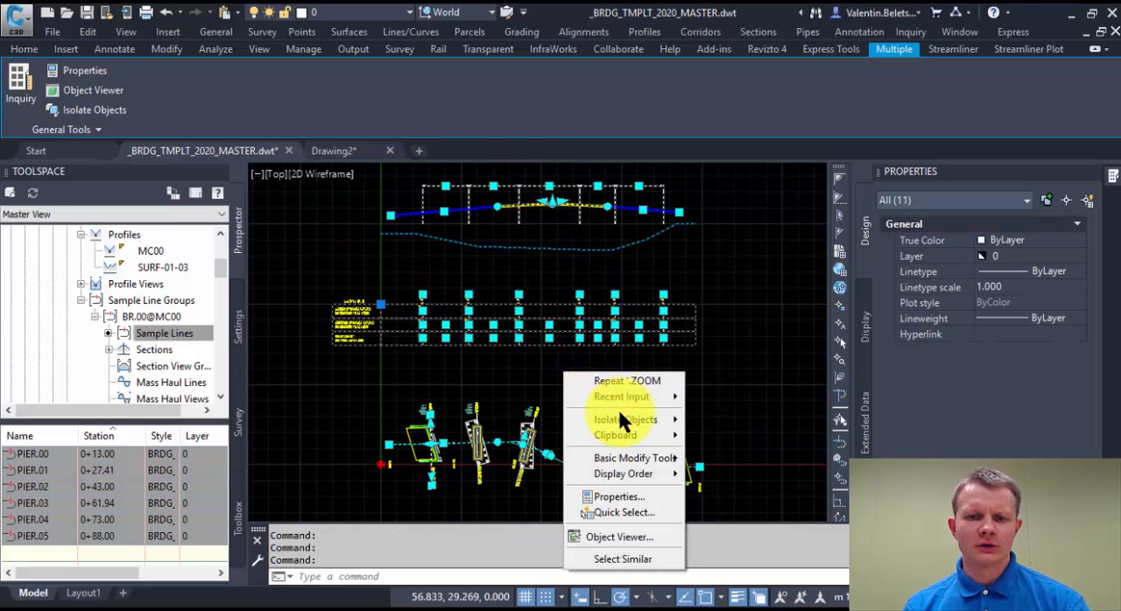
mouse_move(620, 420)
left_click(705, 421)
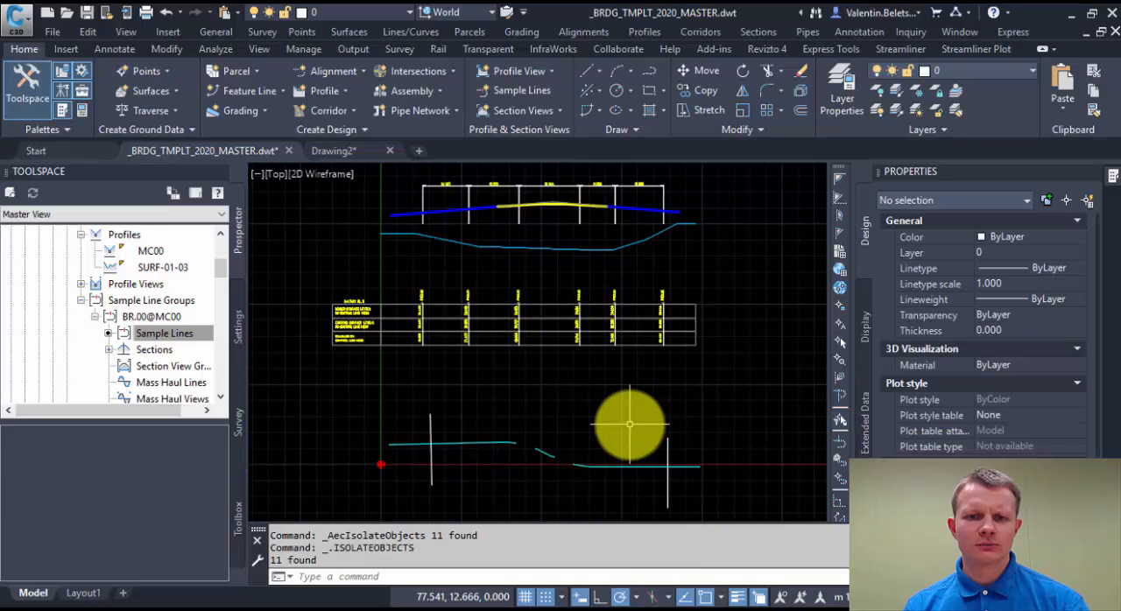
Start a new feature line named BR.00_Piers in site SUB with the Standard style on layer 0.
left_click(265, 86)
left_click(273, 110)
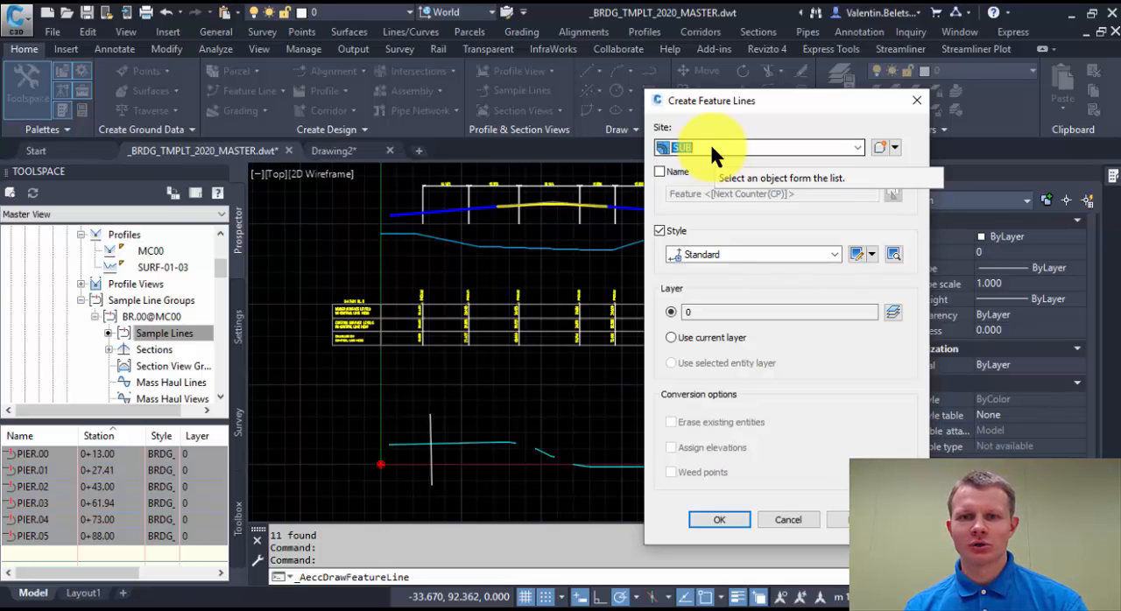
left_click(660, 172)
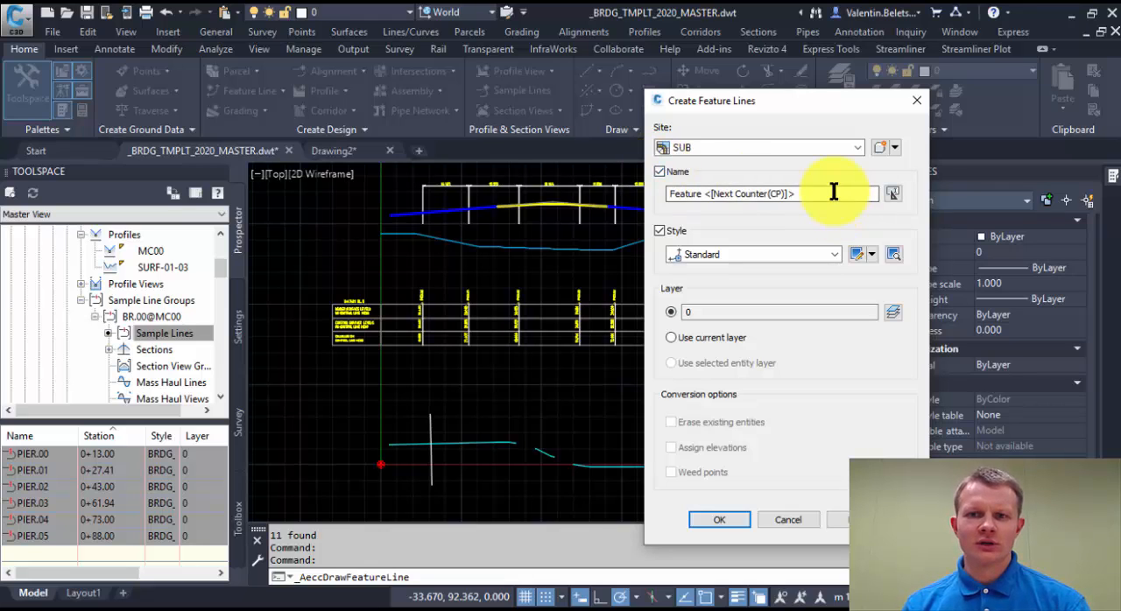
left_click_drag(832, 193, 445, 194)
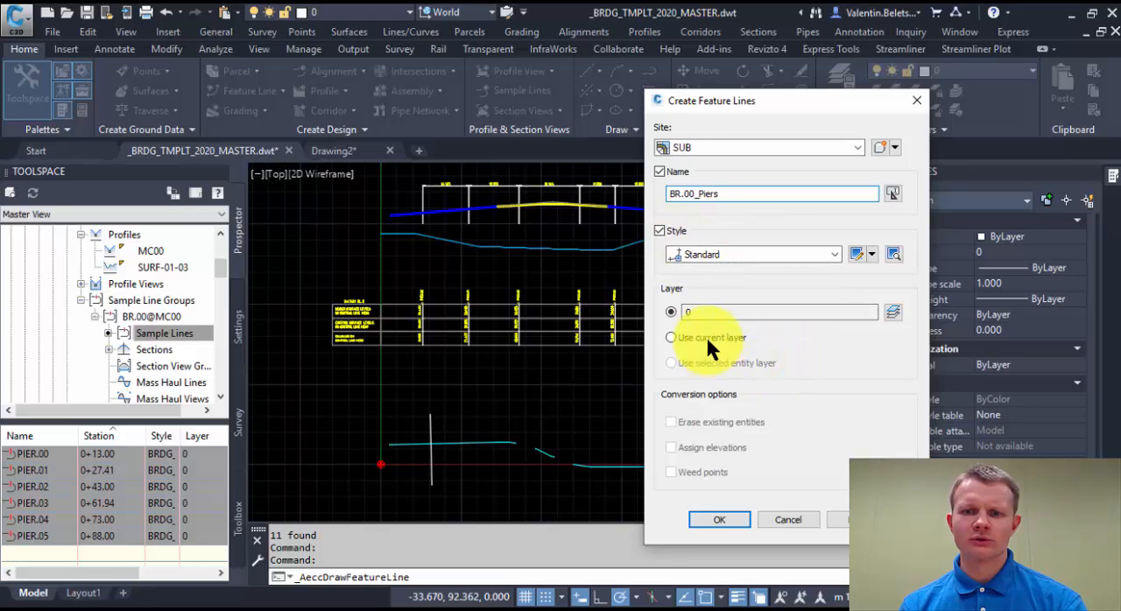
left_click(721, 520)
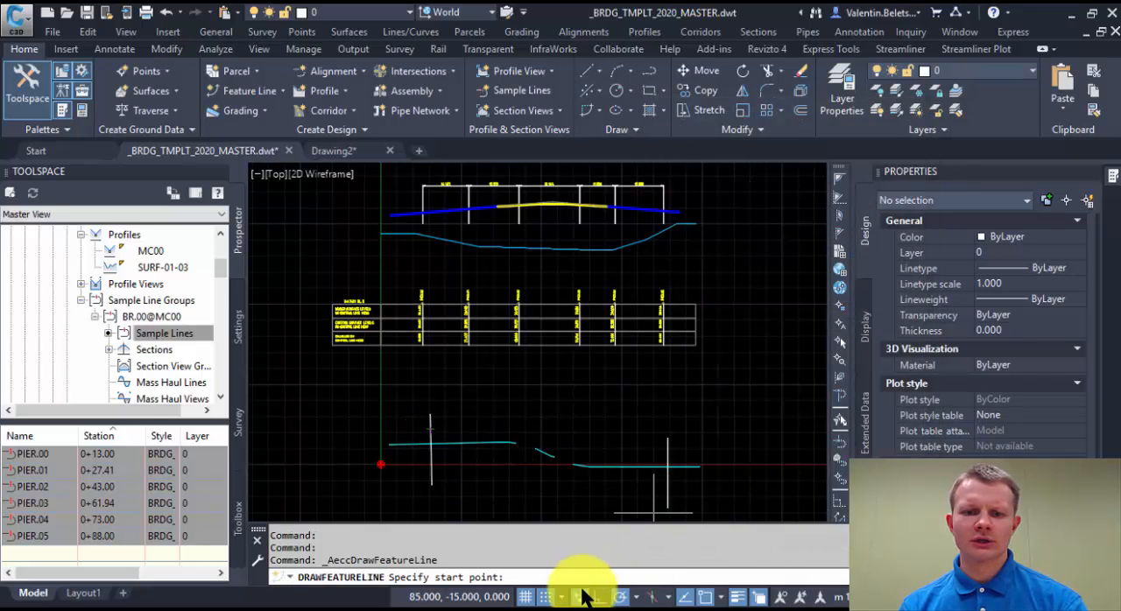
With snap and grid off, draw the feature line from PIER.00 to PIER.05 where they cross alignment MC00, at elevation 0.000 and grade 0.00.
left_click(544, 597)
left_click(523, 597)
scroll(429, 455, "up", 5)
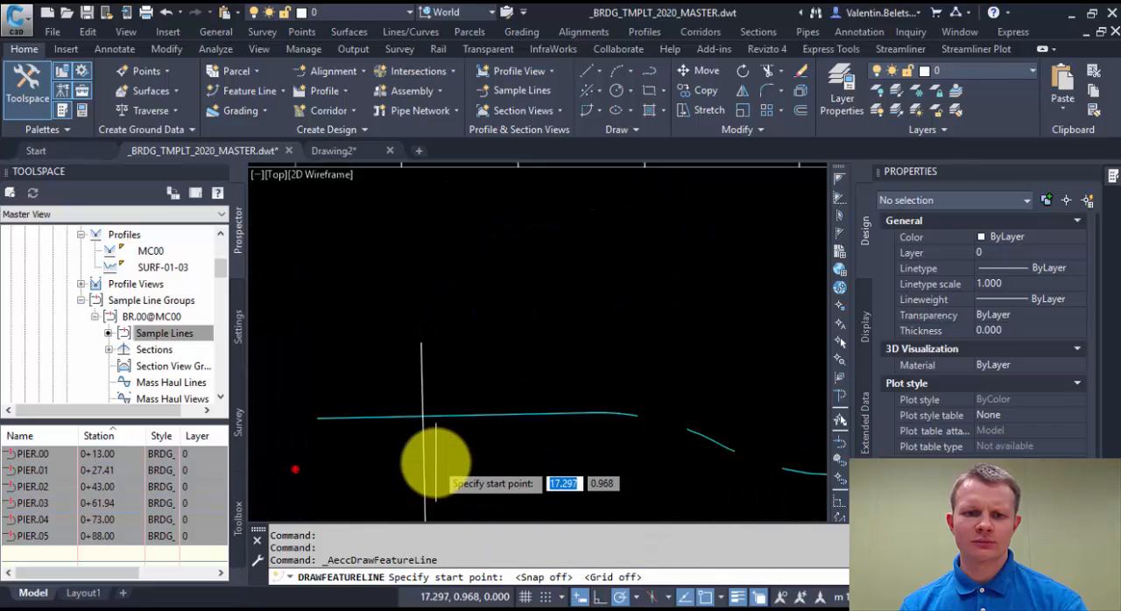
left_click(414, 389)
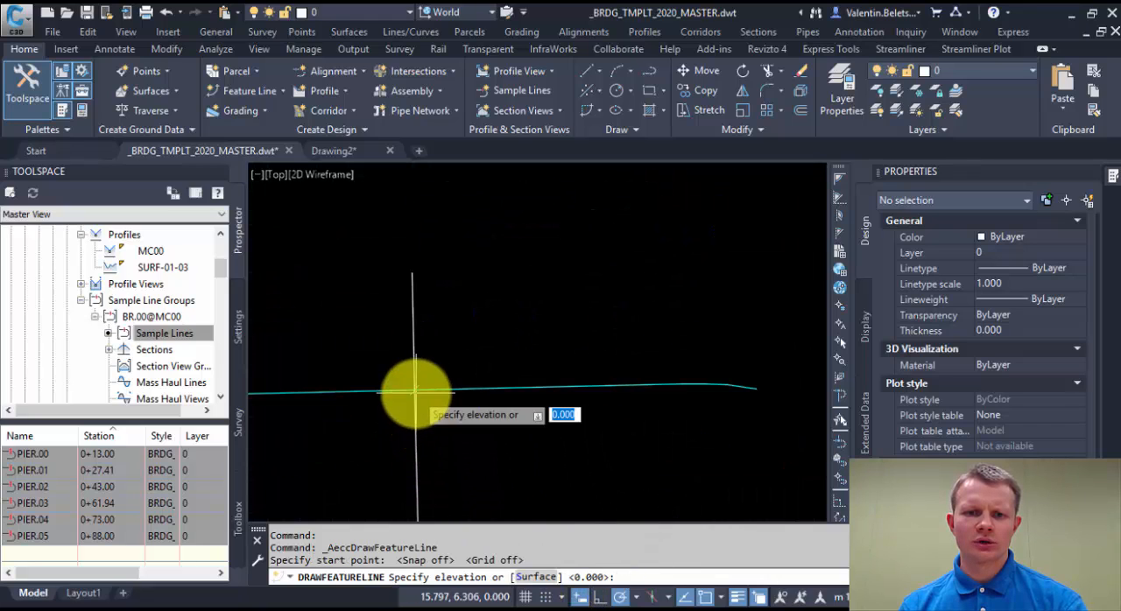
key("Return")
scroll(538, 446, "down", 4)
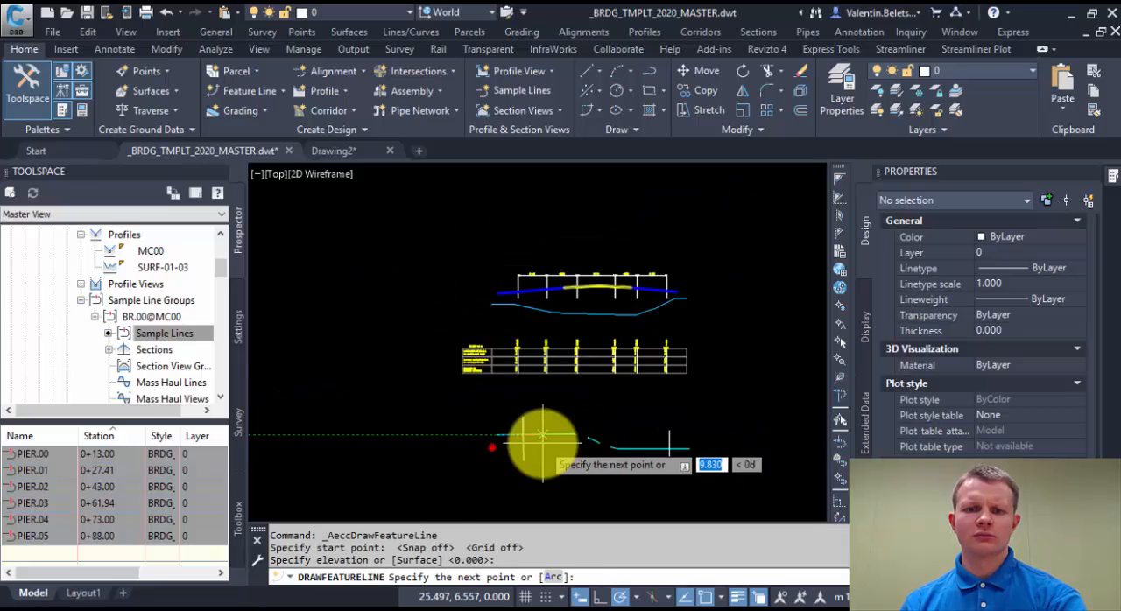
scroll(601, 377, "up", 5)
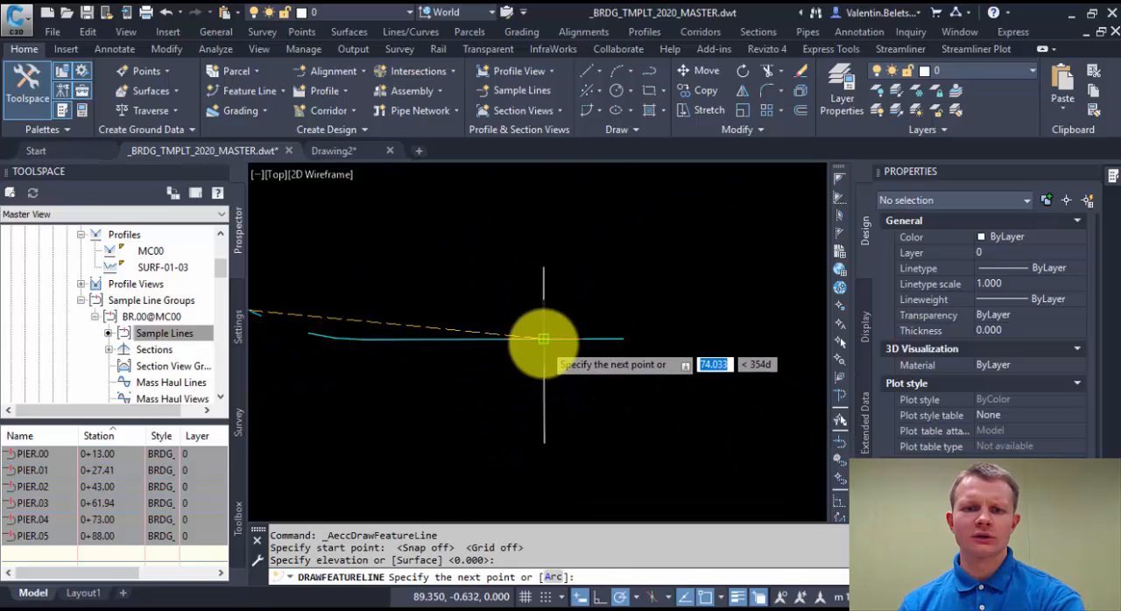
left_click(544, 339)
scroll(523, 399, "down", 2)
key("Return")
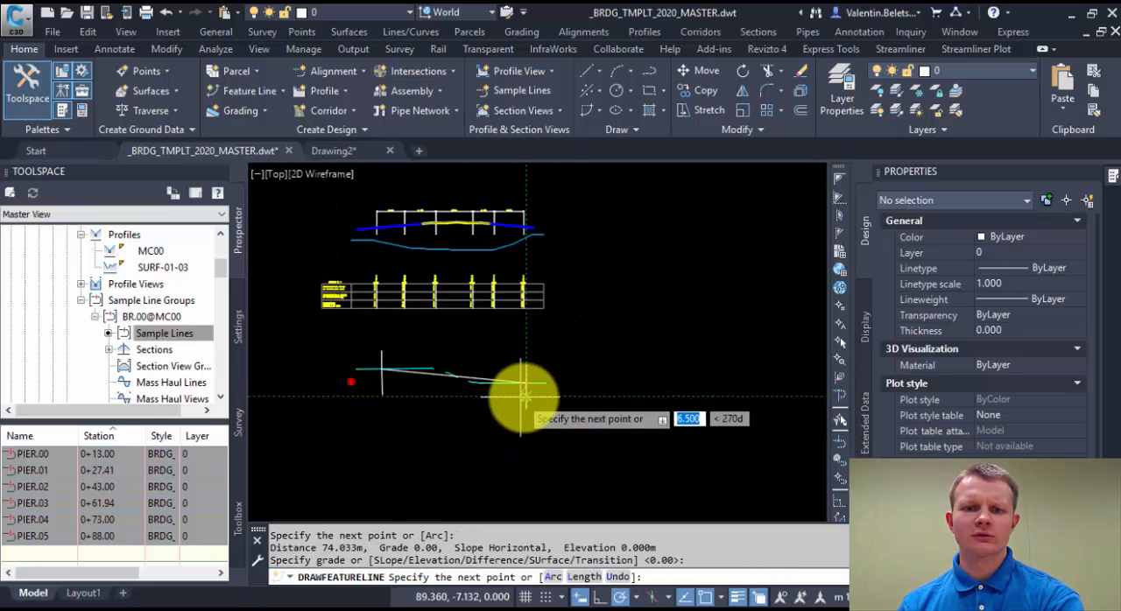
key("Escape")
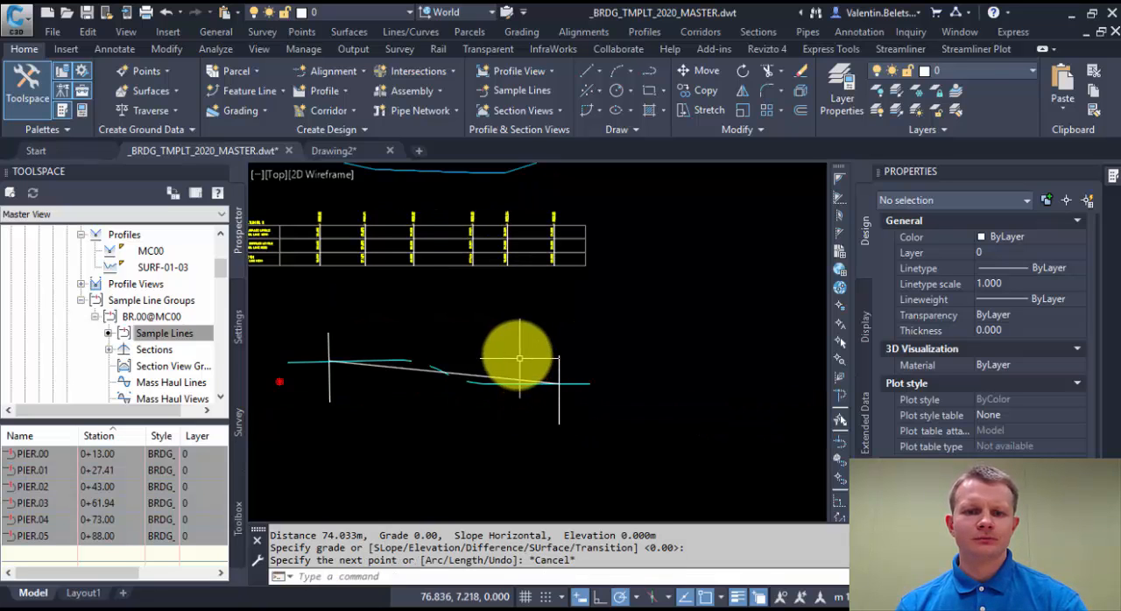
End the object isolation to bring back all pier blocks and labels.
scroll(543, 394, "down", 3)
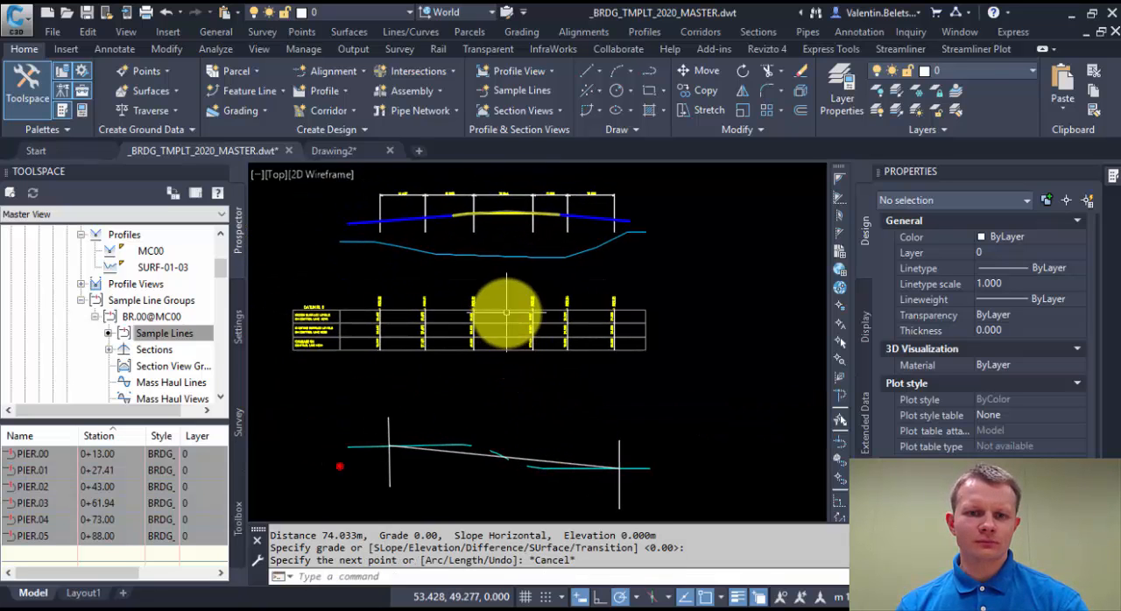
right_click(472, 405)
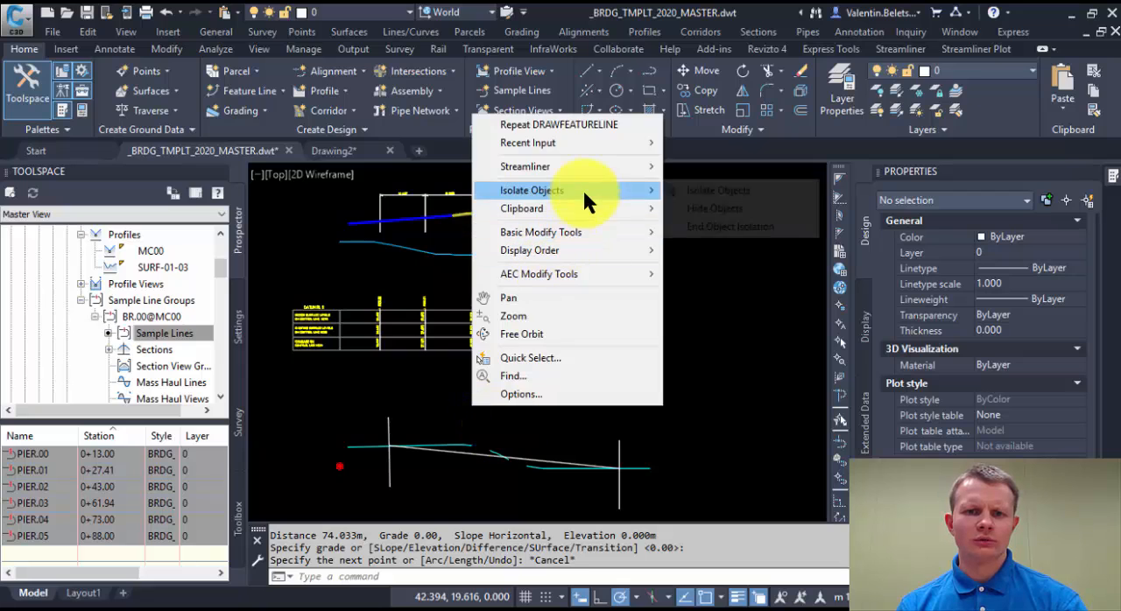
mouse_move(583, 190)
left_click(718, 221)
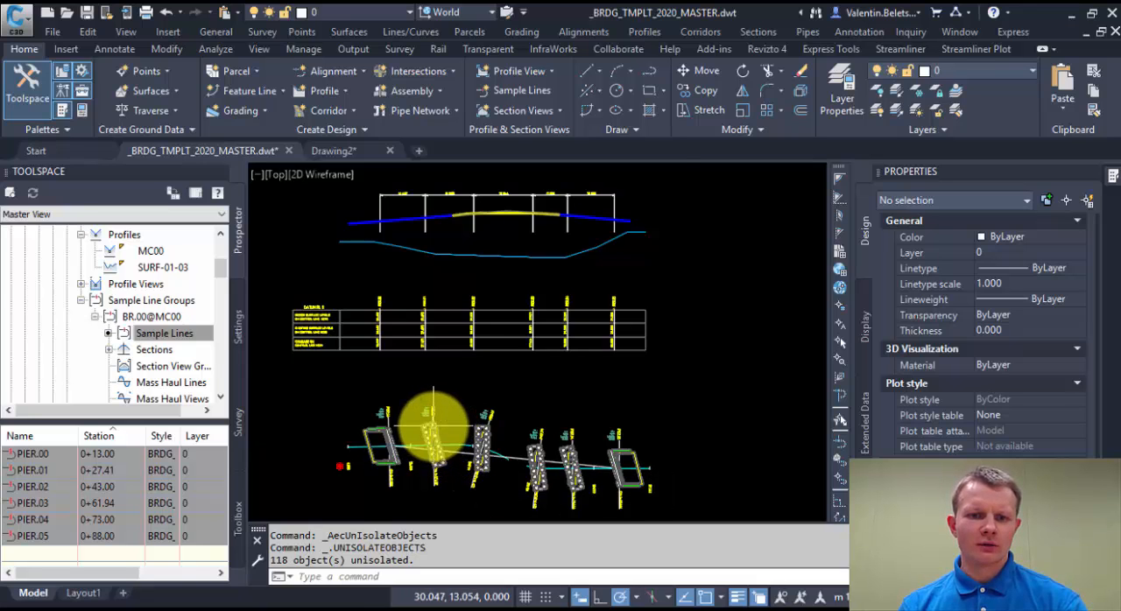
Isolate all six pier sample lines together with alignment MC00, the BR.00_Piers feature line and the long section.
scroll(433, 434, "up", 5)
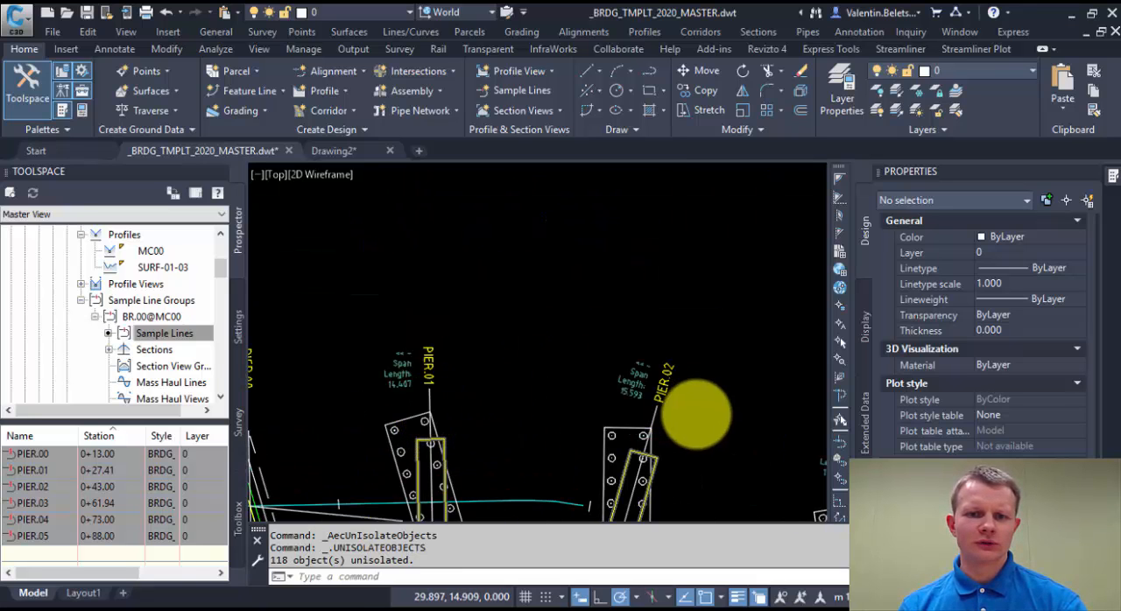
left_click(687, 411)
scroll(666, 386, "down", 5)
right_click(671, 302)
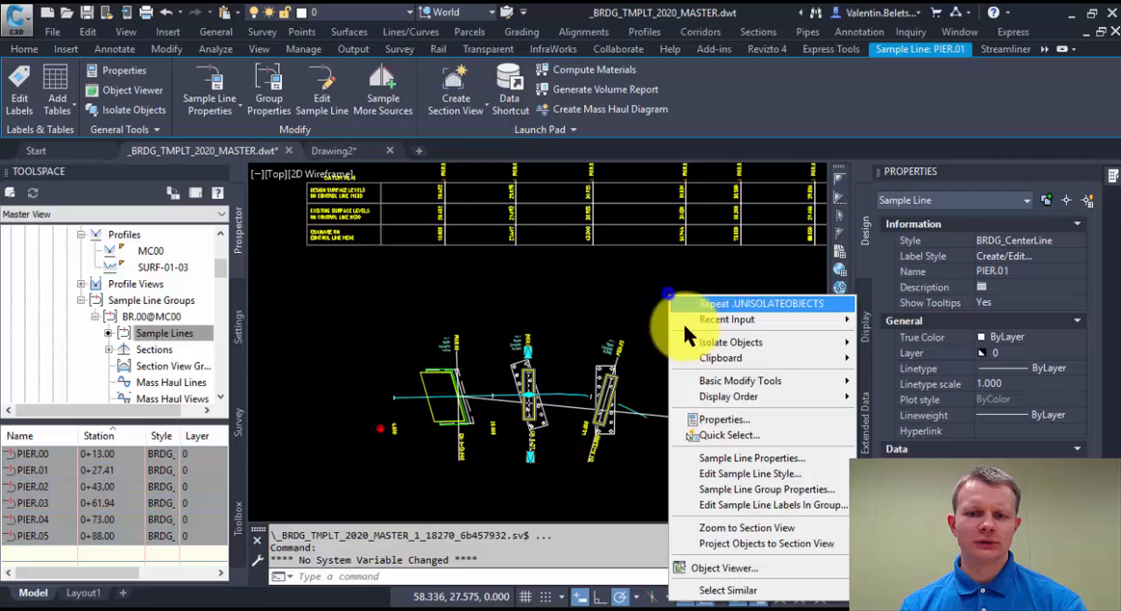
left_click(727, 592)
middle_click_drag(655, 394, 531, 351)
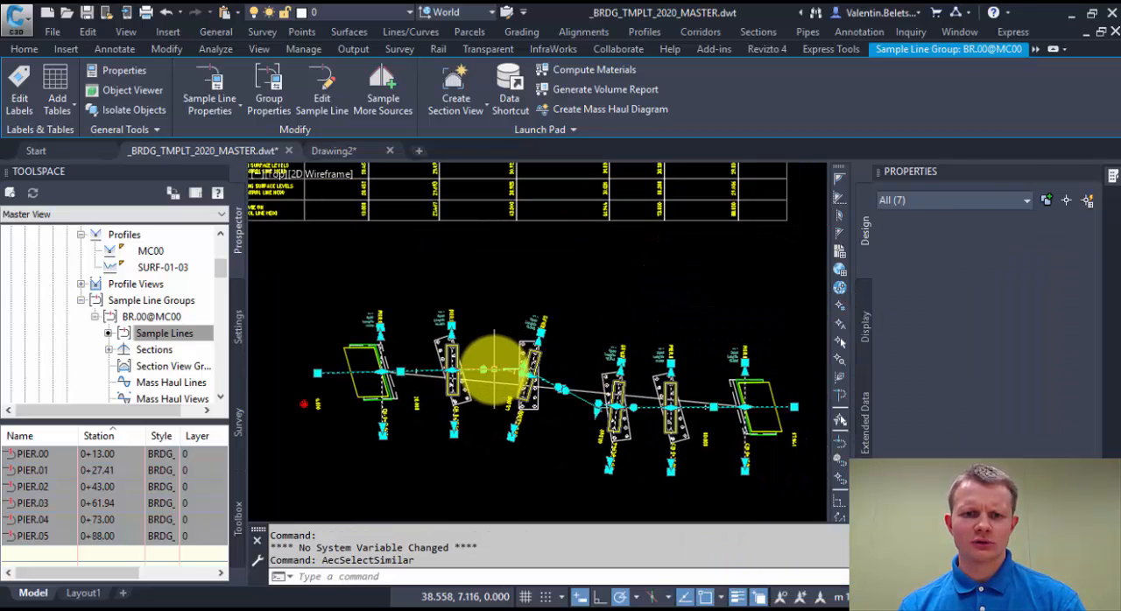
left_click(491, 372)
scroll(495, 403, "down", 3)
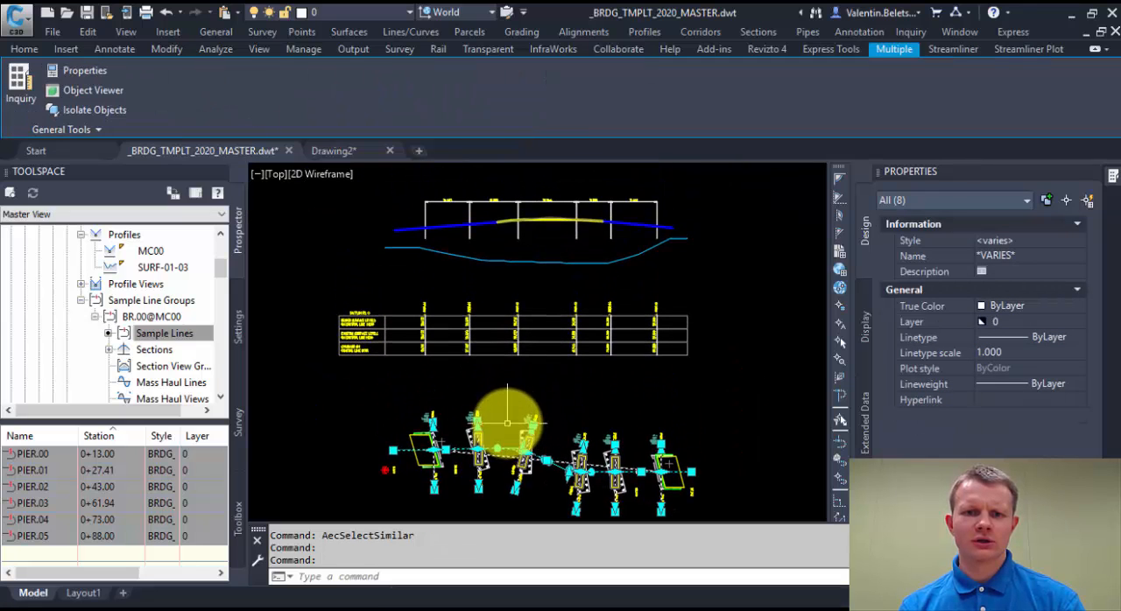
left_click(738, 362)
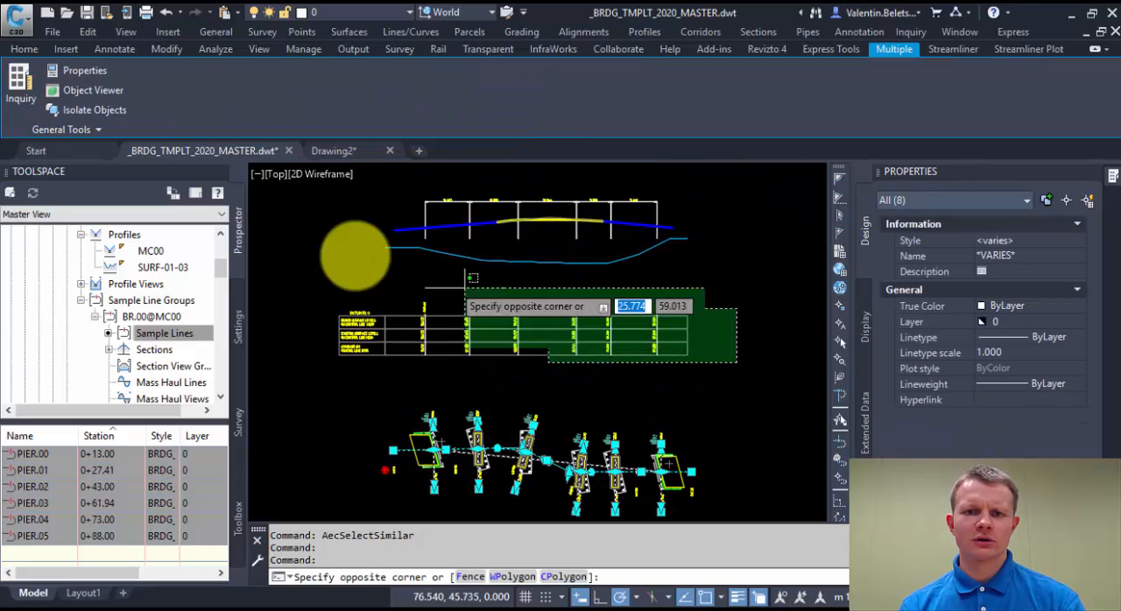
left_click(313, 196)
right_click(516, 385)
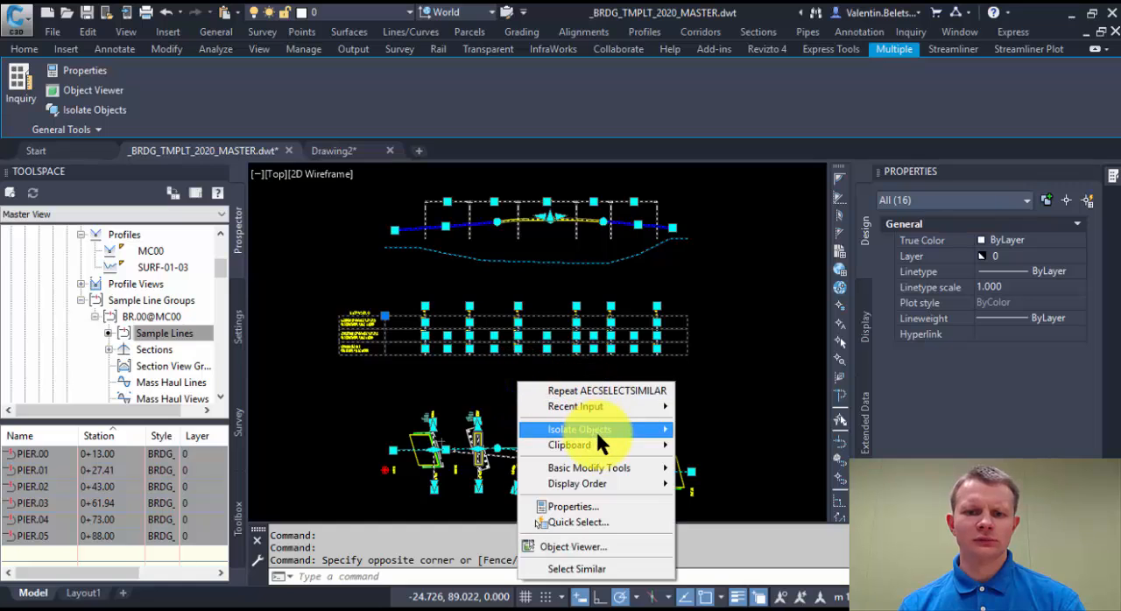
mouse_move(595, 429)
left_click(711, 427)
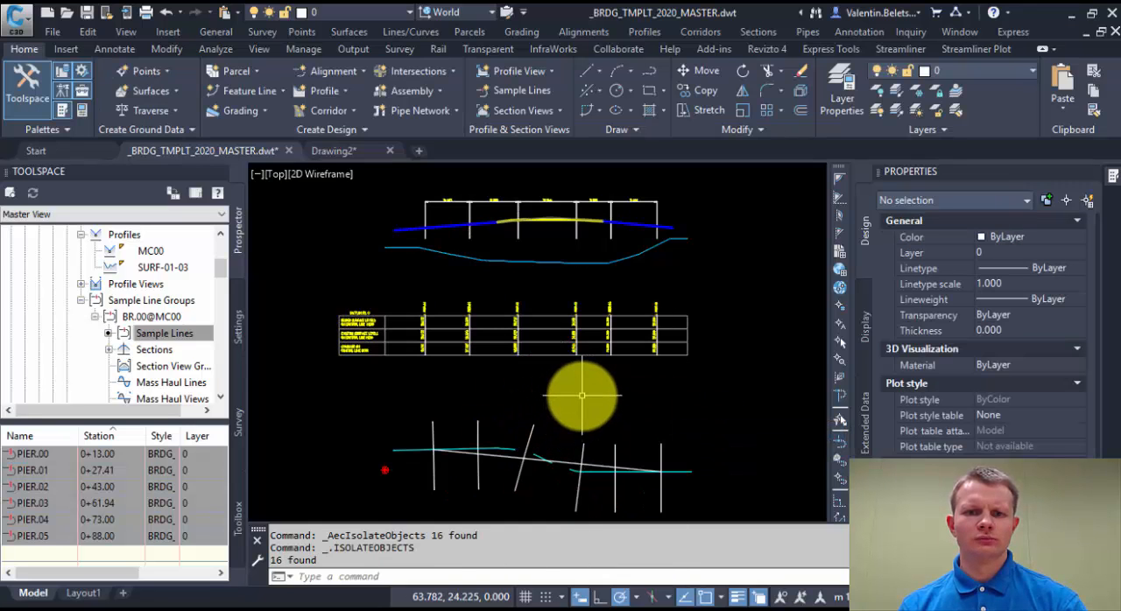
key("Escape")
key("Escape")
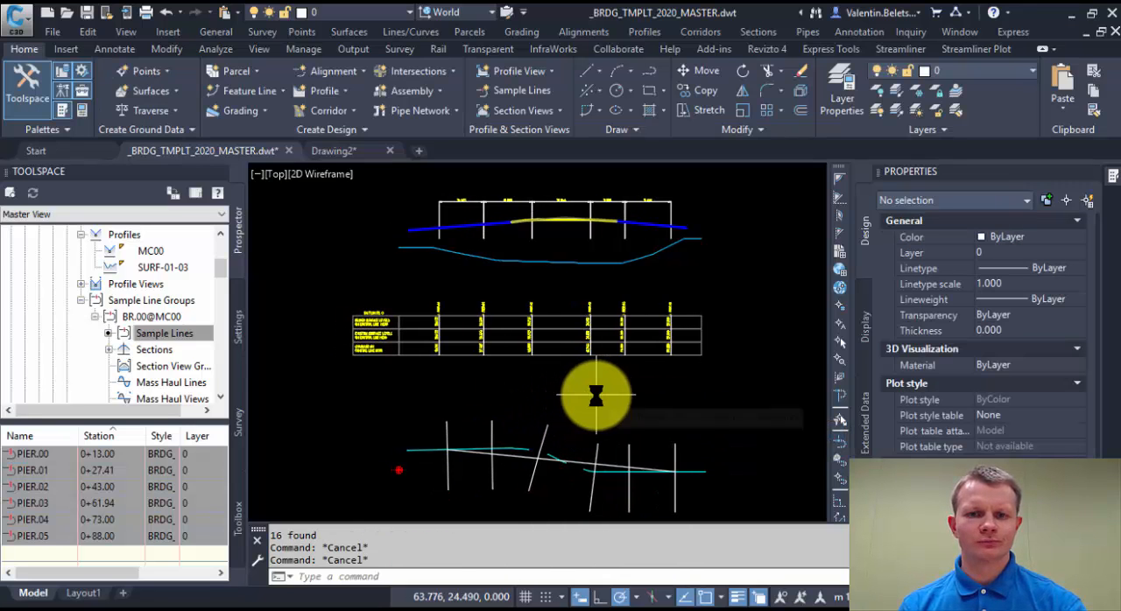
Start projecting objects to the long section's profile view and choose the BR.00_Piers feature line in plan as the object.
left_click(544, 313)
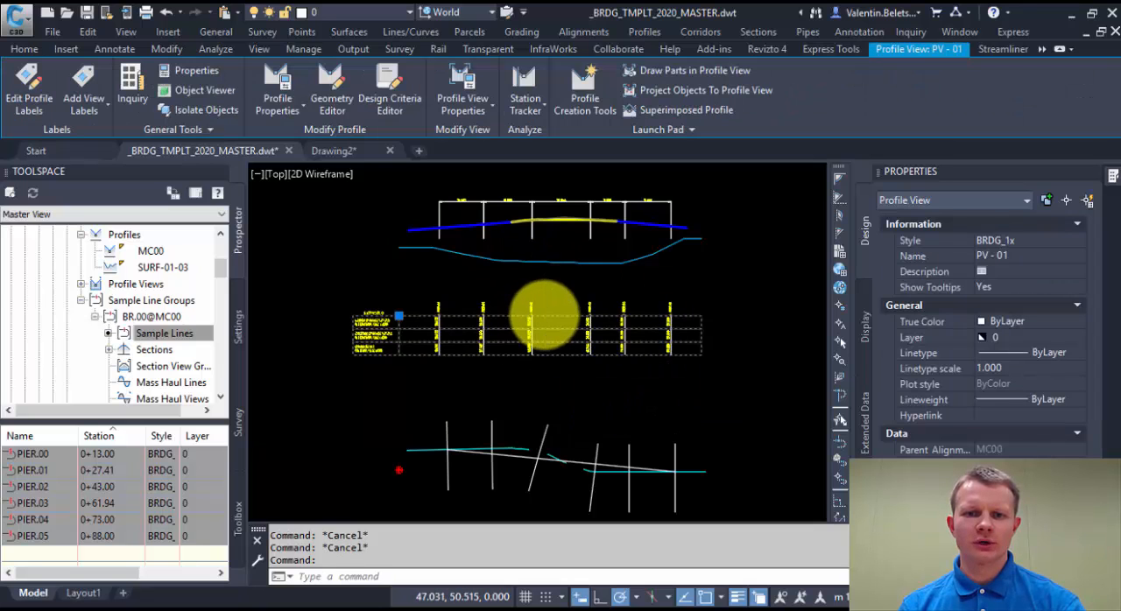
left_click(688, 89)
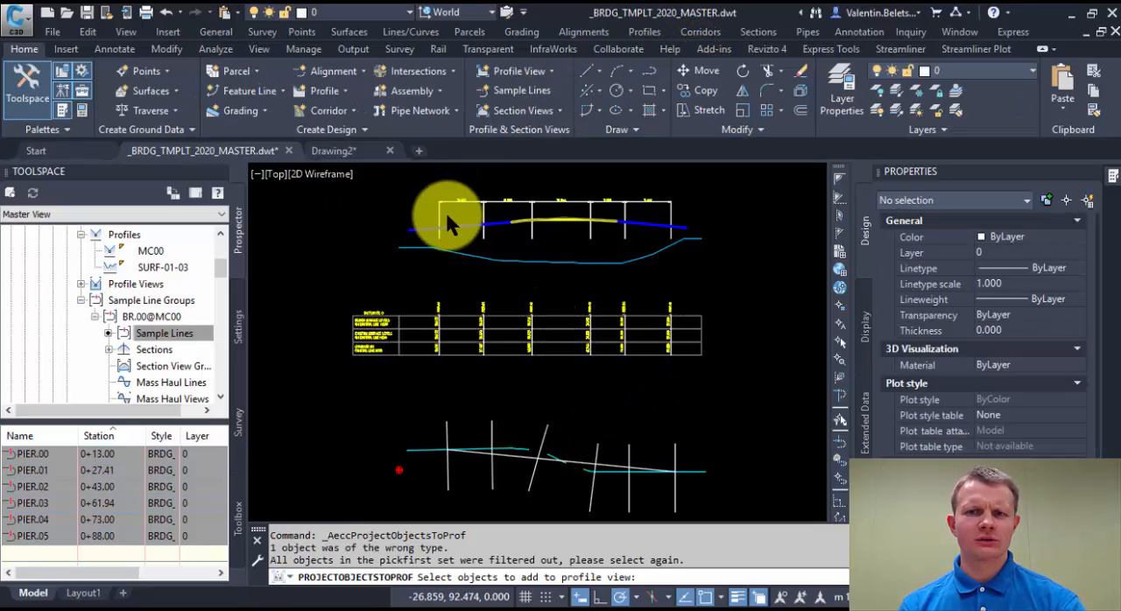
left_click(513, 455)
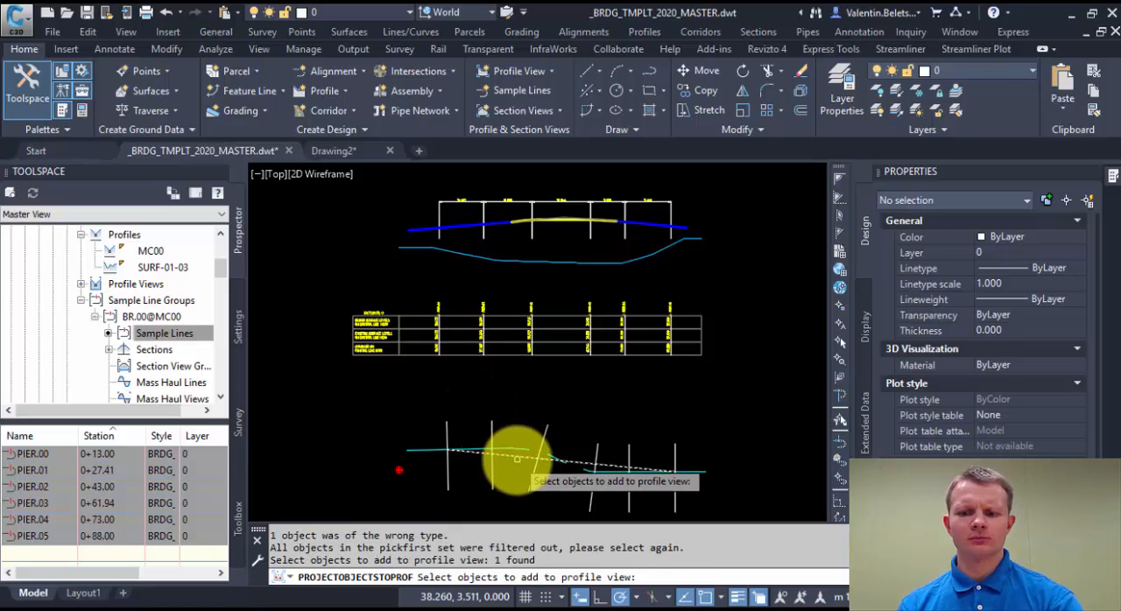
key("Return")
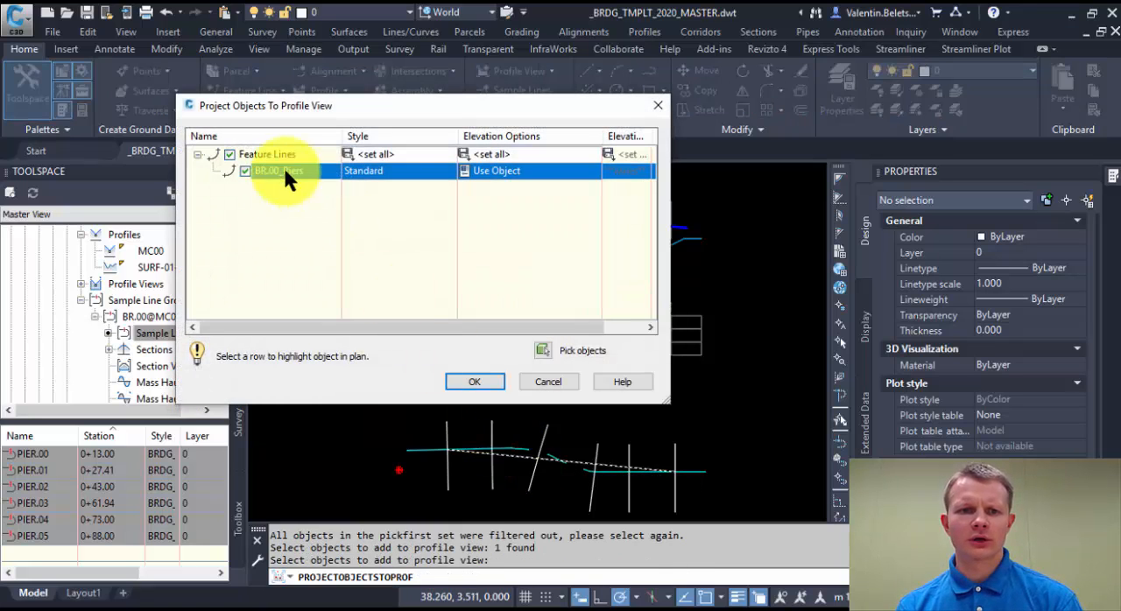
Choose the _By Layer_BRDG_PIERS style for the projected BR.00_Piers feature line and open that style for editing.
left_click(381, 173)
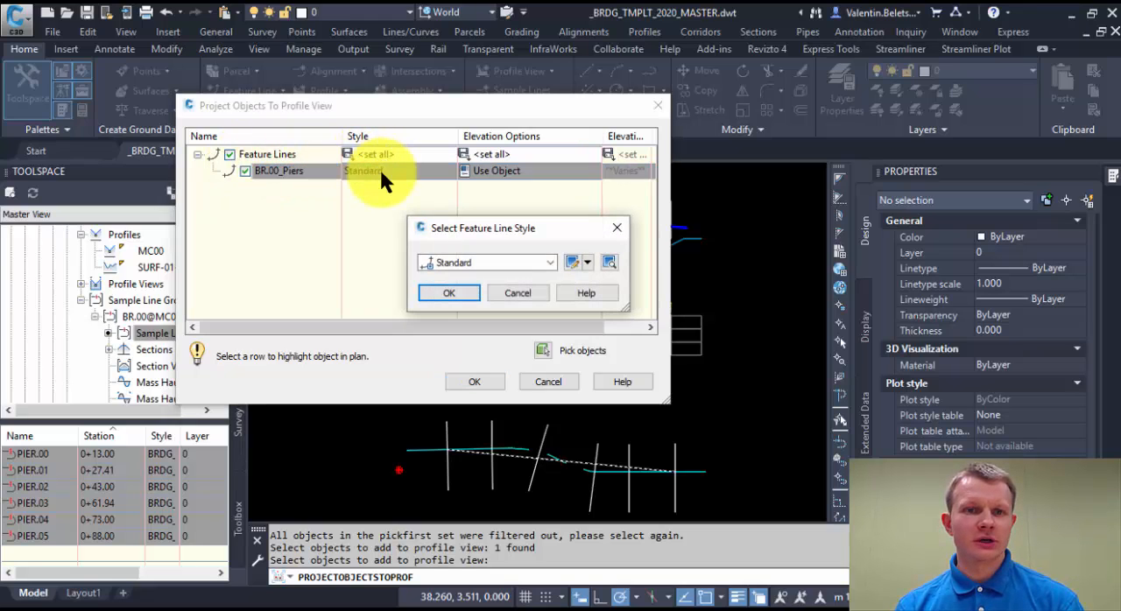
left_click(551, 263)
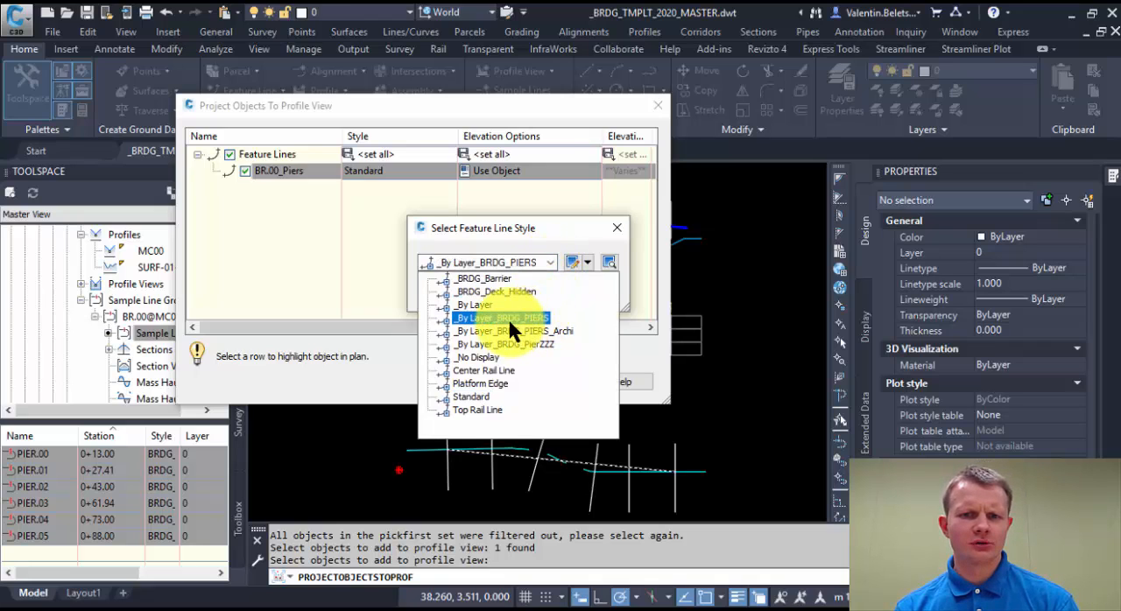
left_click(510, 319)
left_click(587, 263)
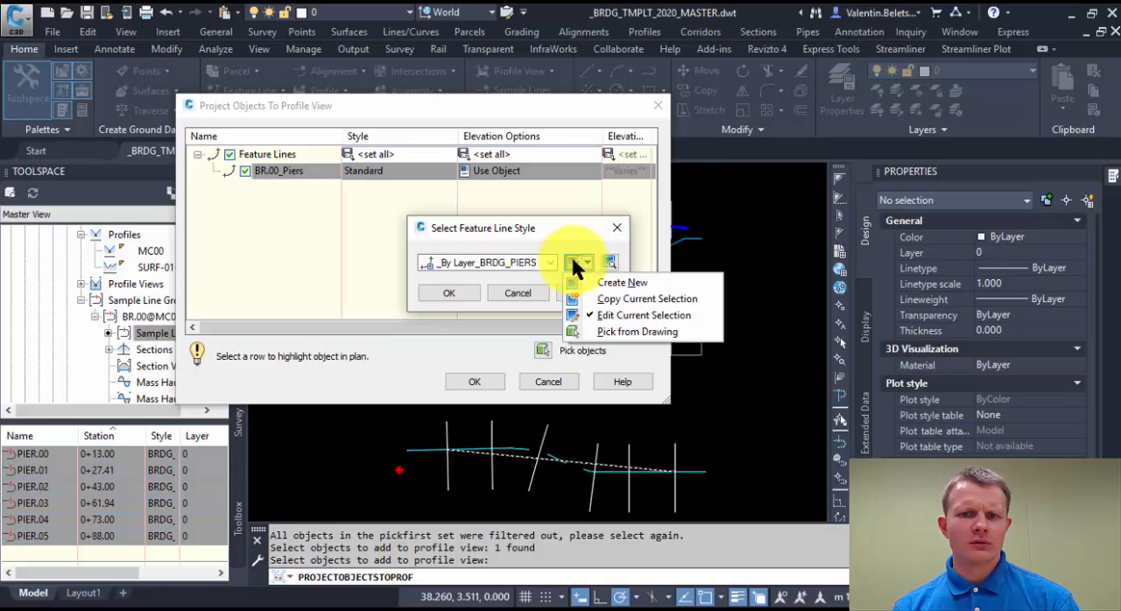
left_click(582, 312)
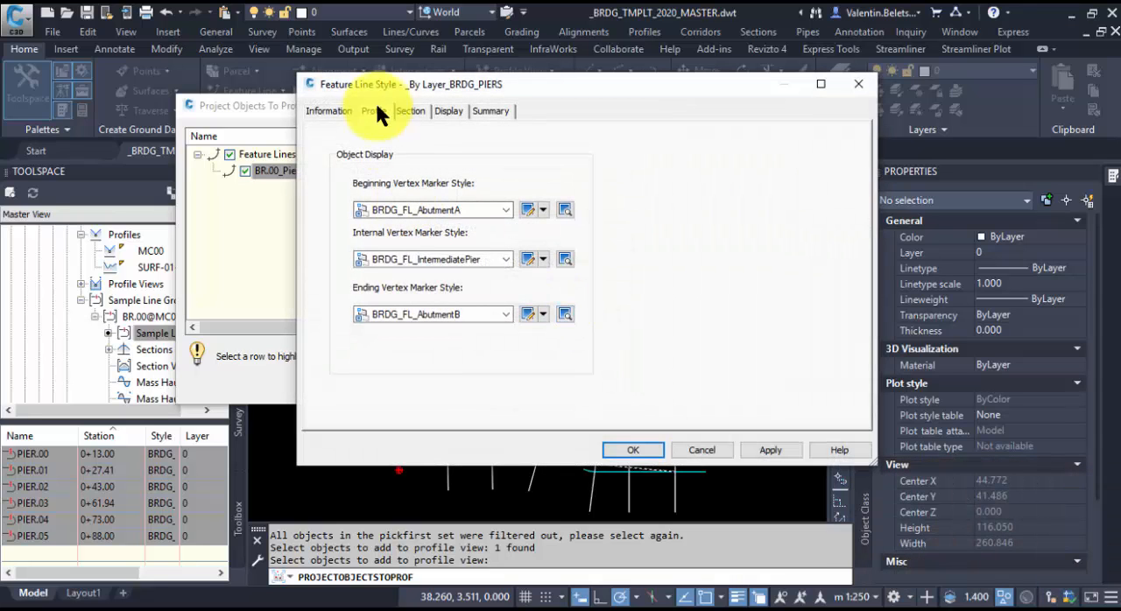
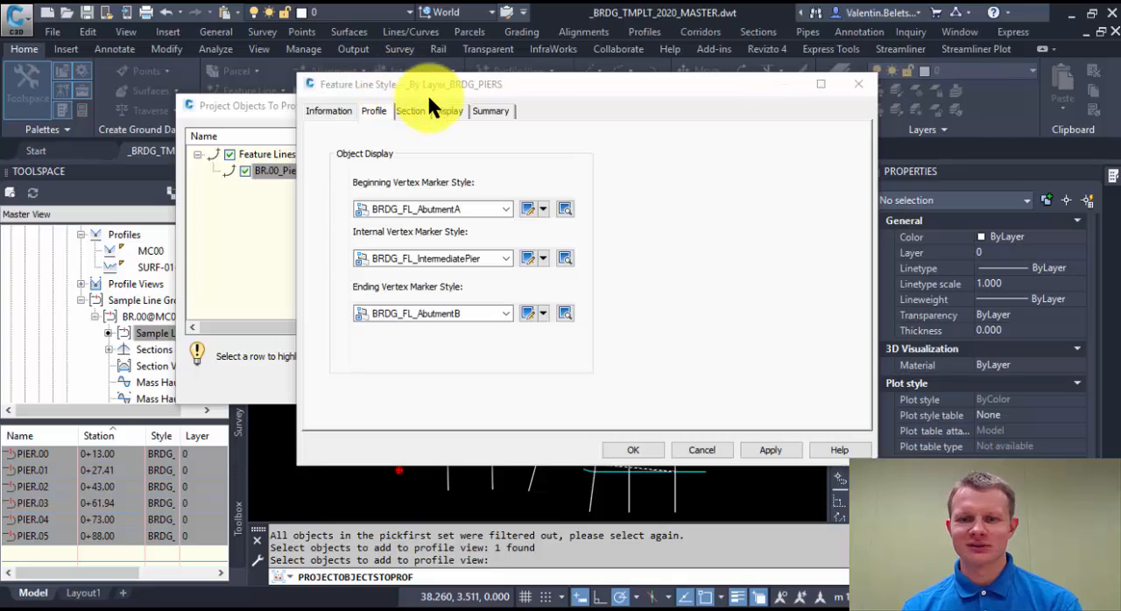
Apply the _By Layer_BRDG_PIERS style and project BR.00_Piers into the profile view with elevations taken from profile MC00.
left_click(633, 452)
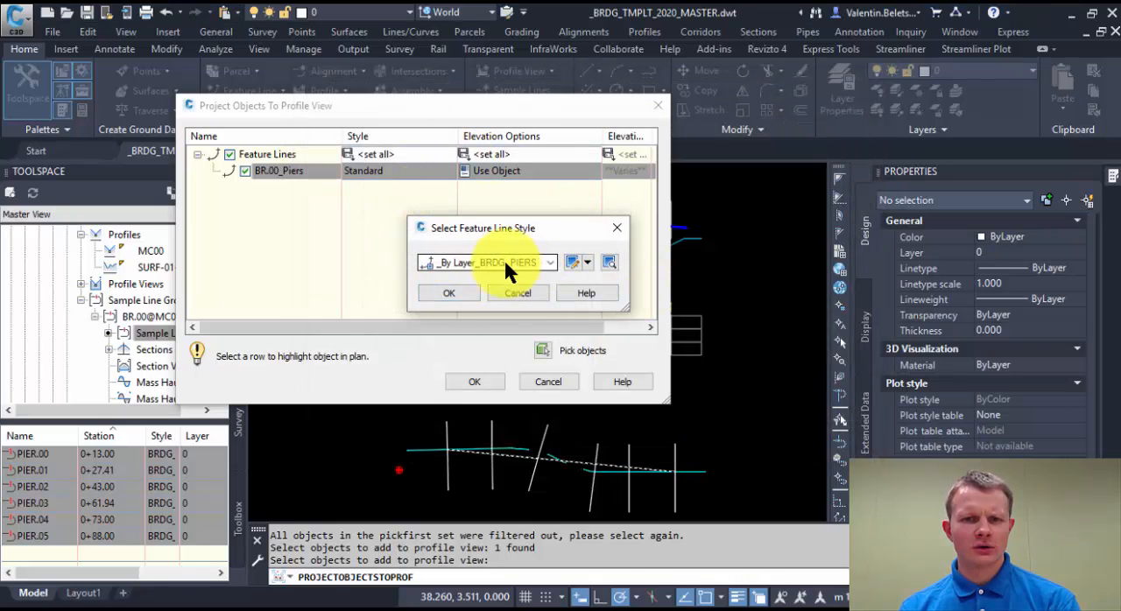
left_click(451, 292)
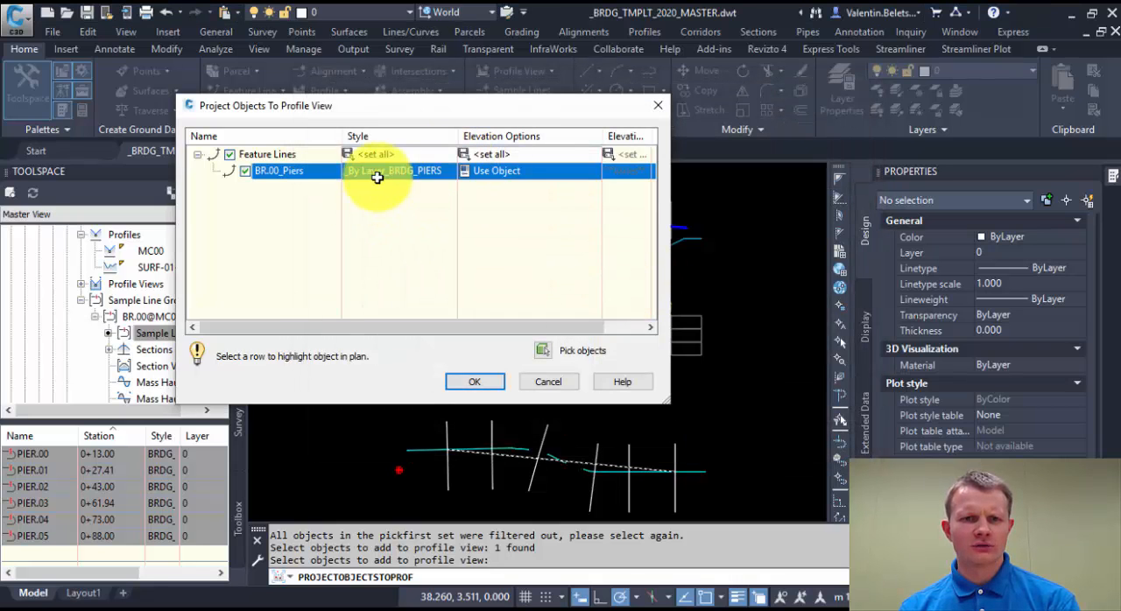
left_click(496, 172)
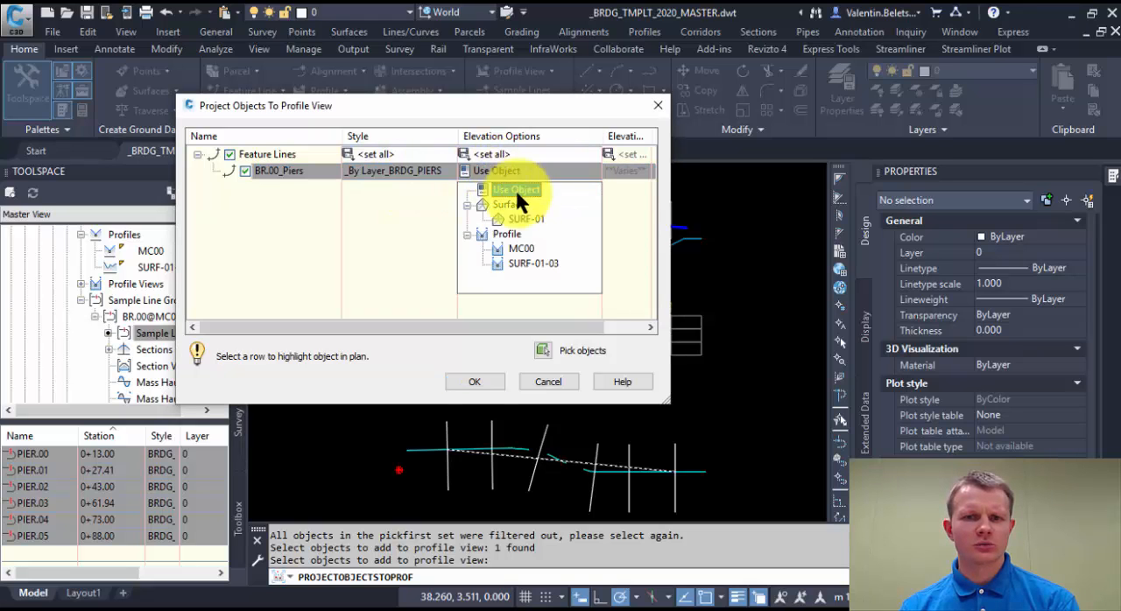
left_click(520, 248)
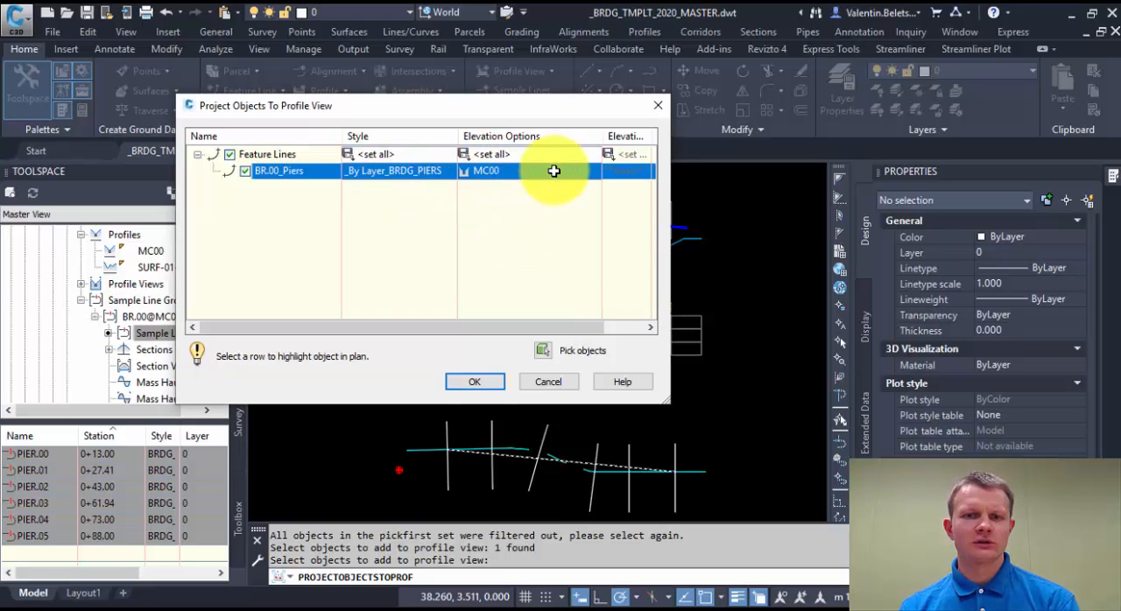
left_click(476, 383)
scroll(686, 238, "up", 3)
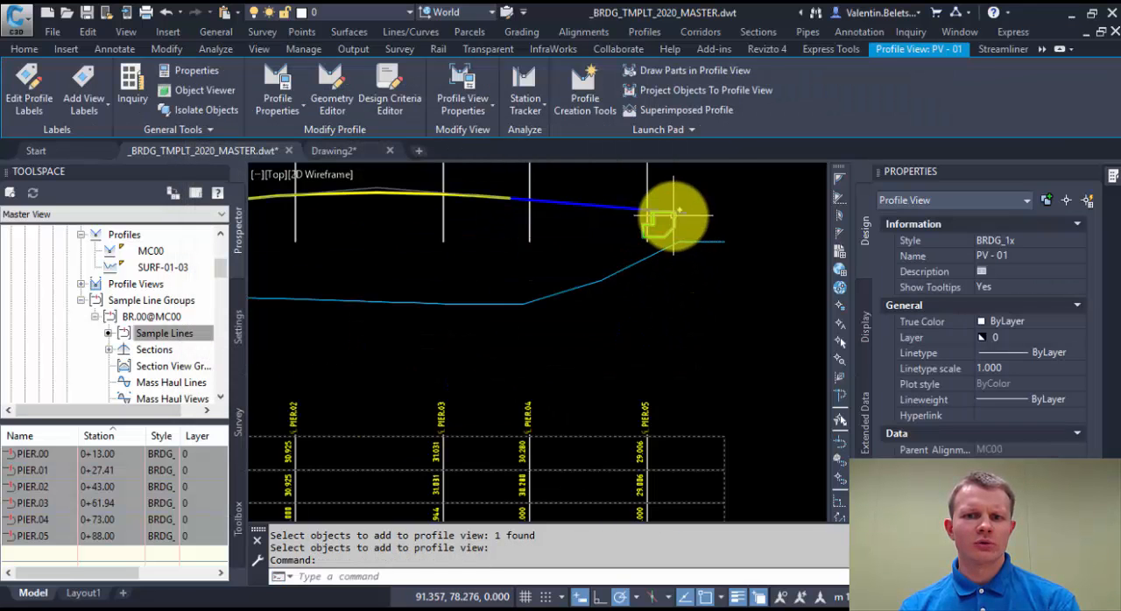
scroll(681, 211, "down", 3)
scroll(437, 219, "up", 4)
scroll(439, 224, "down", 4)
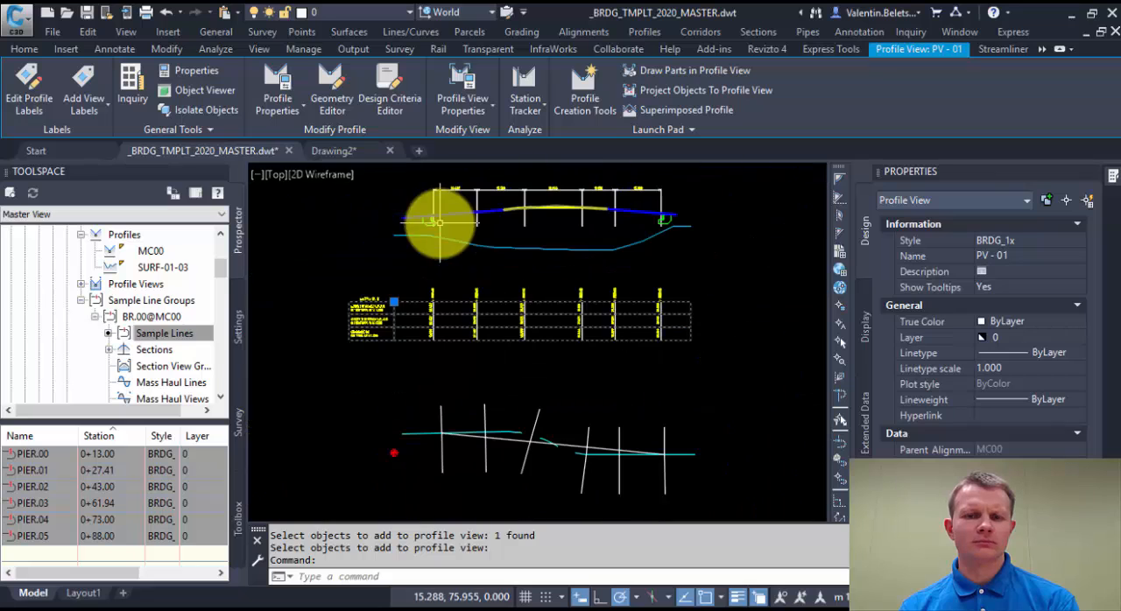
left_click(570, 460)
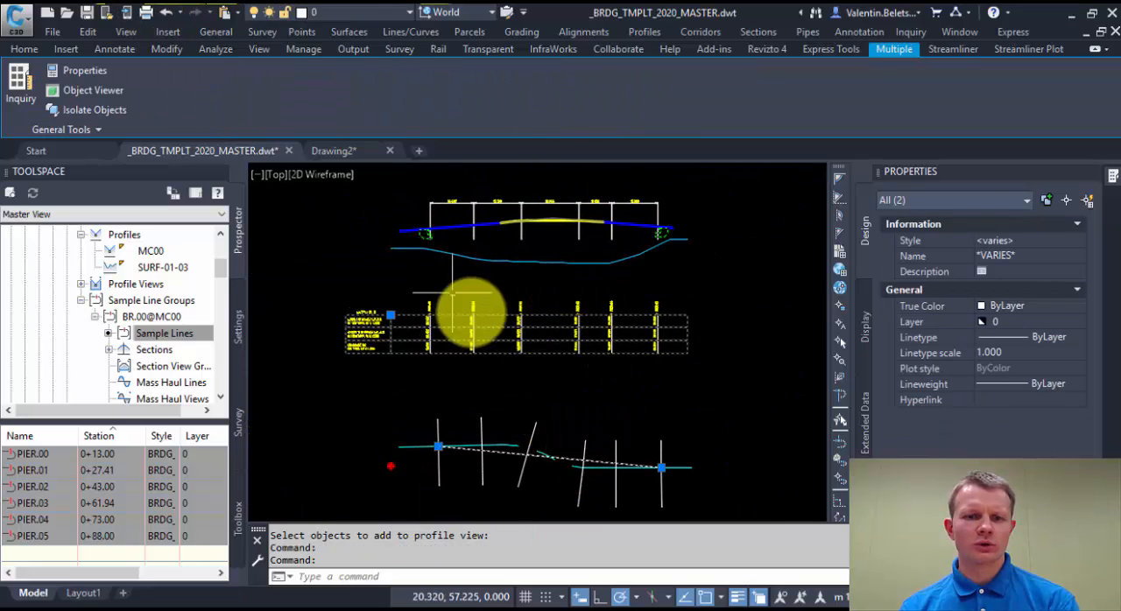
key("Escape")
left_click(575, 453)
key("Escape")
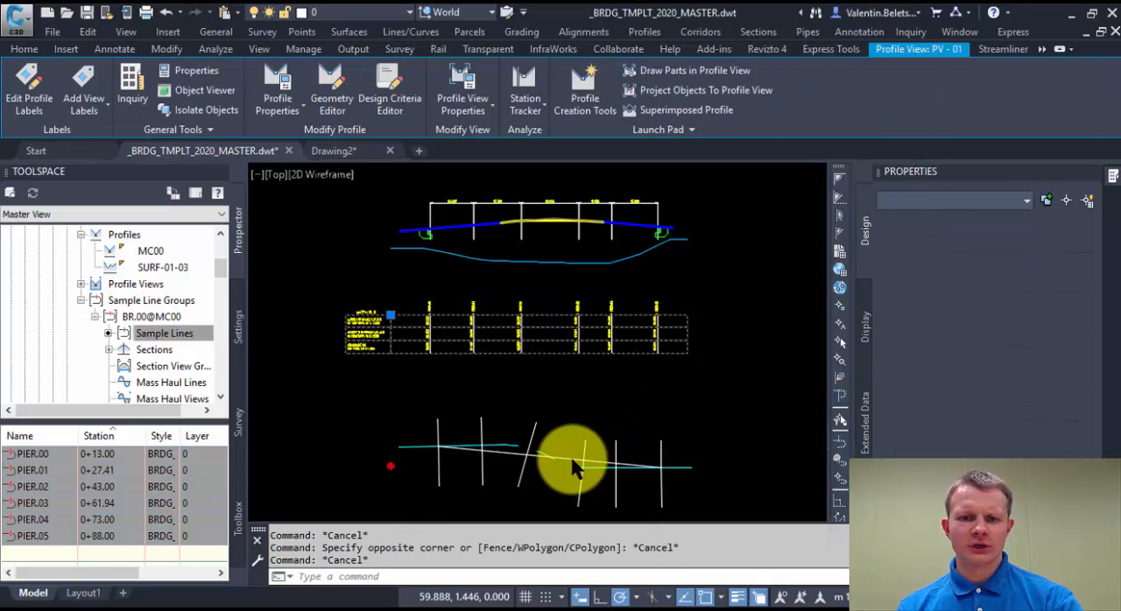
Insert four PIs at elevation 0.000 into the BR.00_Piers feature line in plan, where sample lines PIER.01 to PIER.04 cross alignment MC00.
left_click(570, 453)
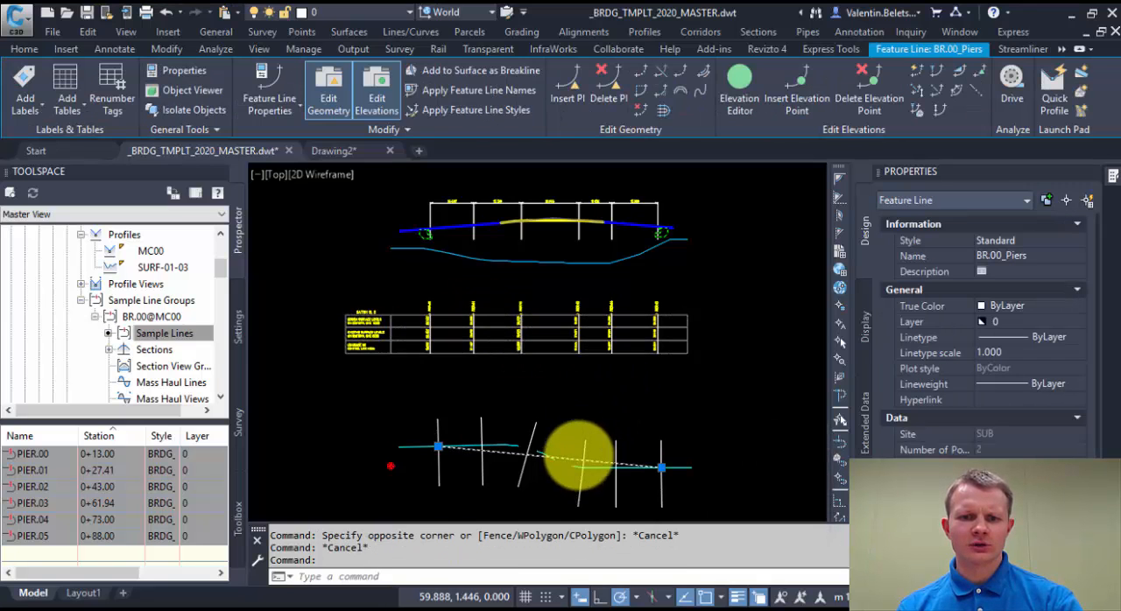
left_click(571, 83)
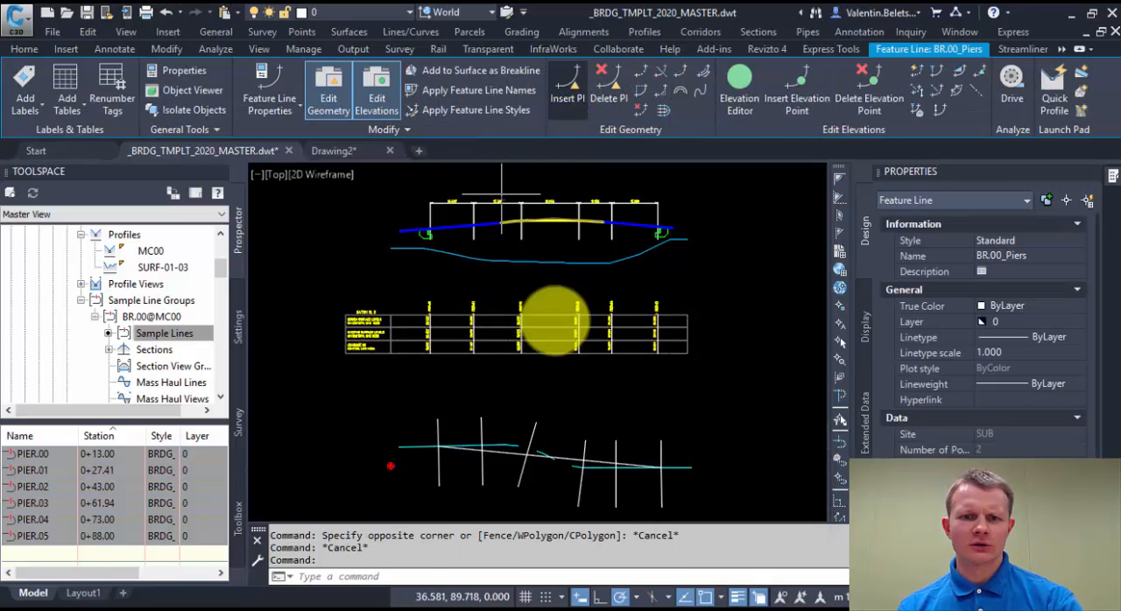
left_click(481, 445)
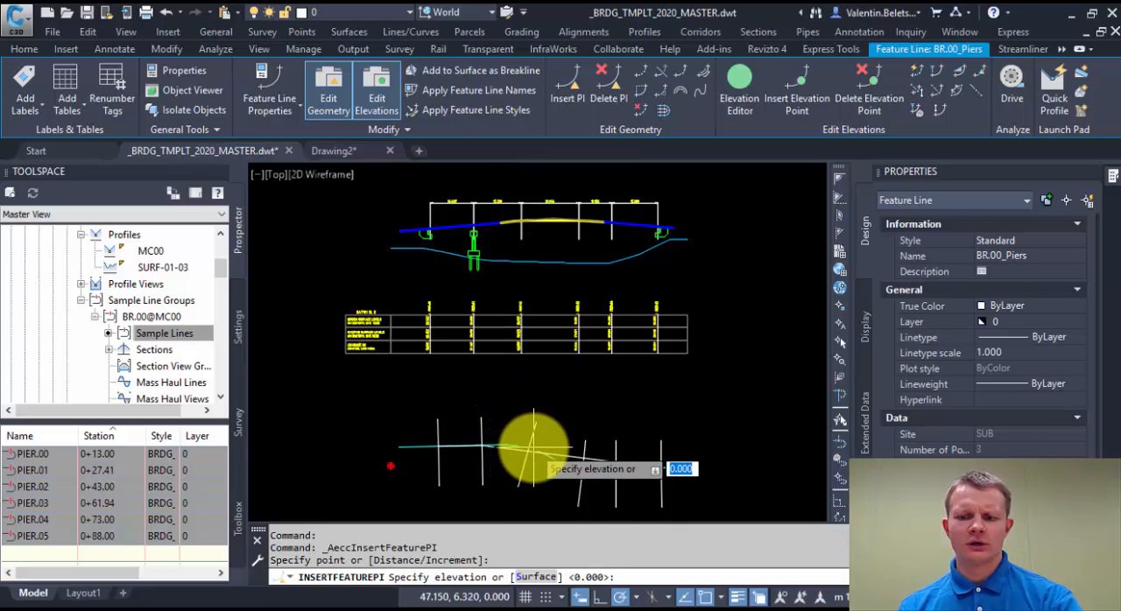
key("Return")
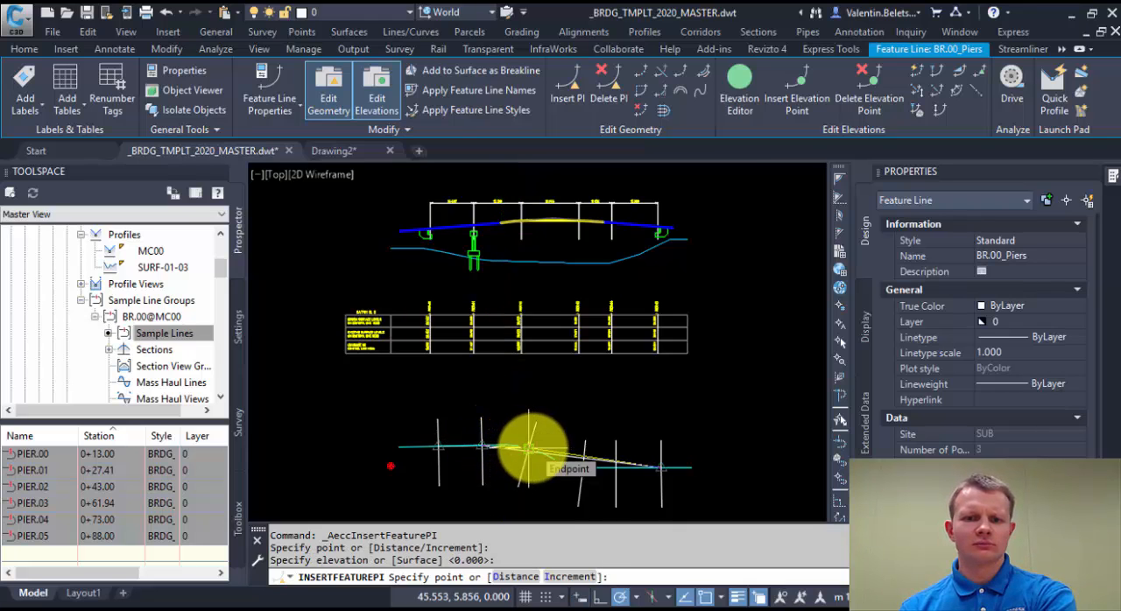
left_click(528, 448)
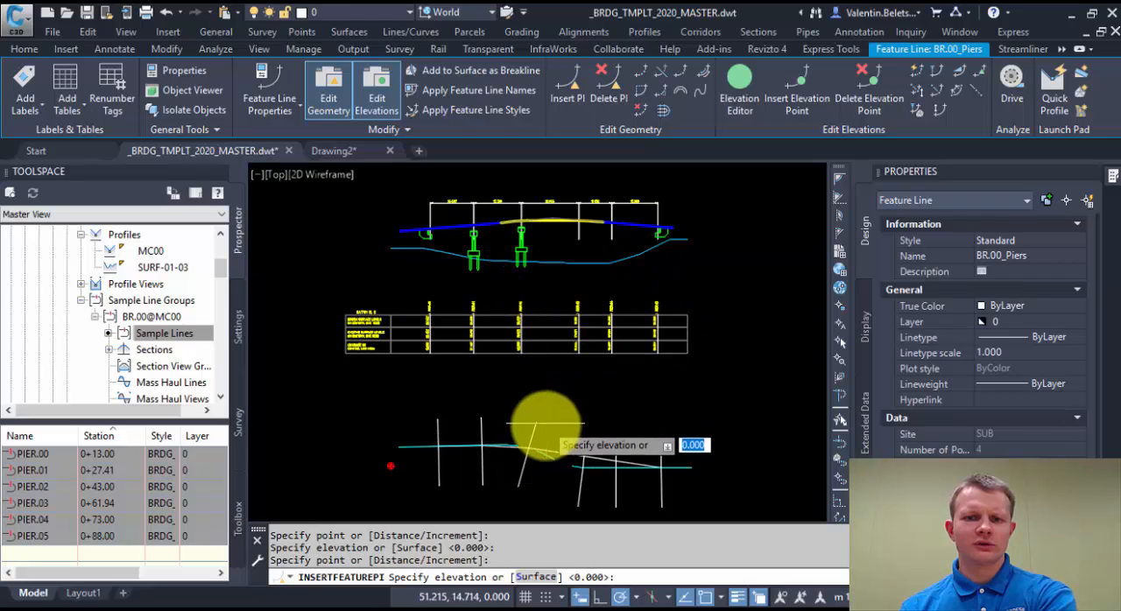
key("Return")
left_click(584, 467)
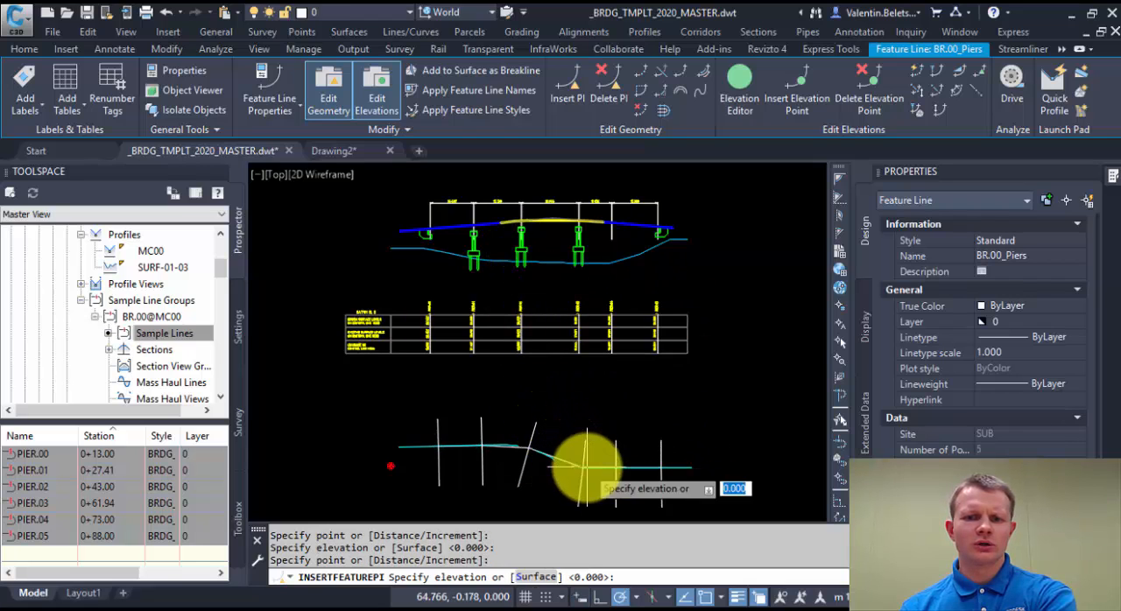
key("Return")
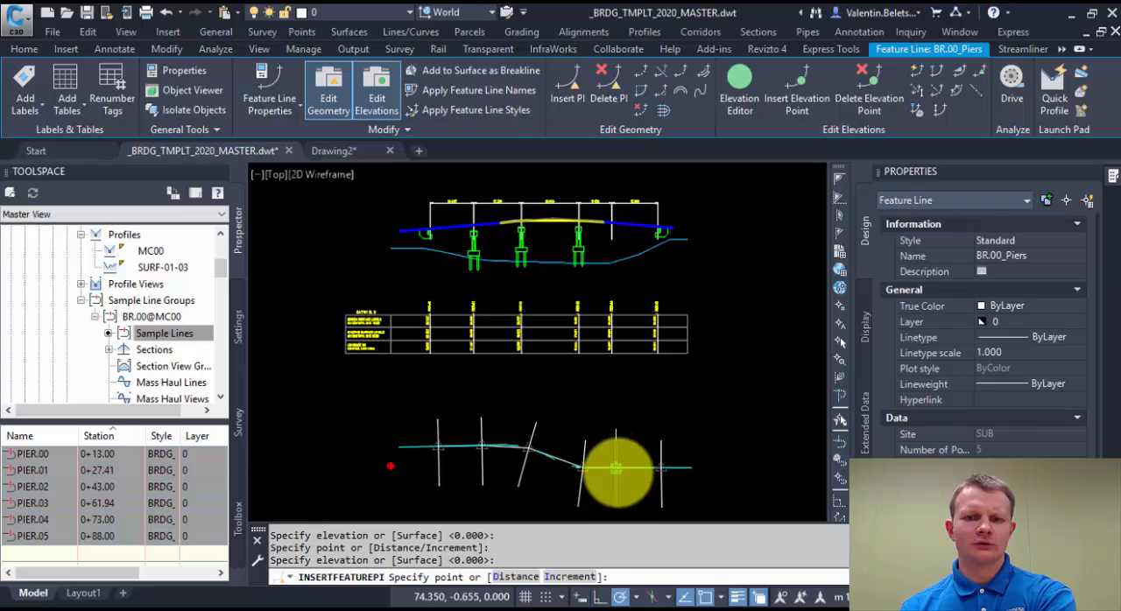
left_click(615, 467)
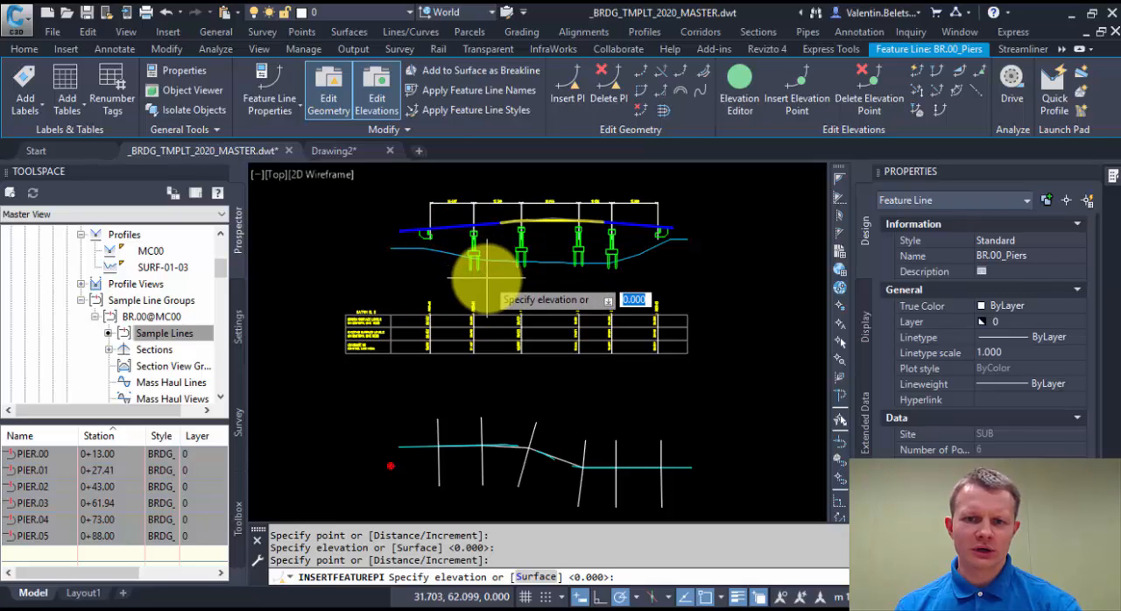
key("Return")
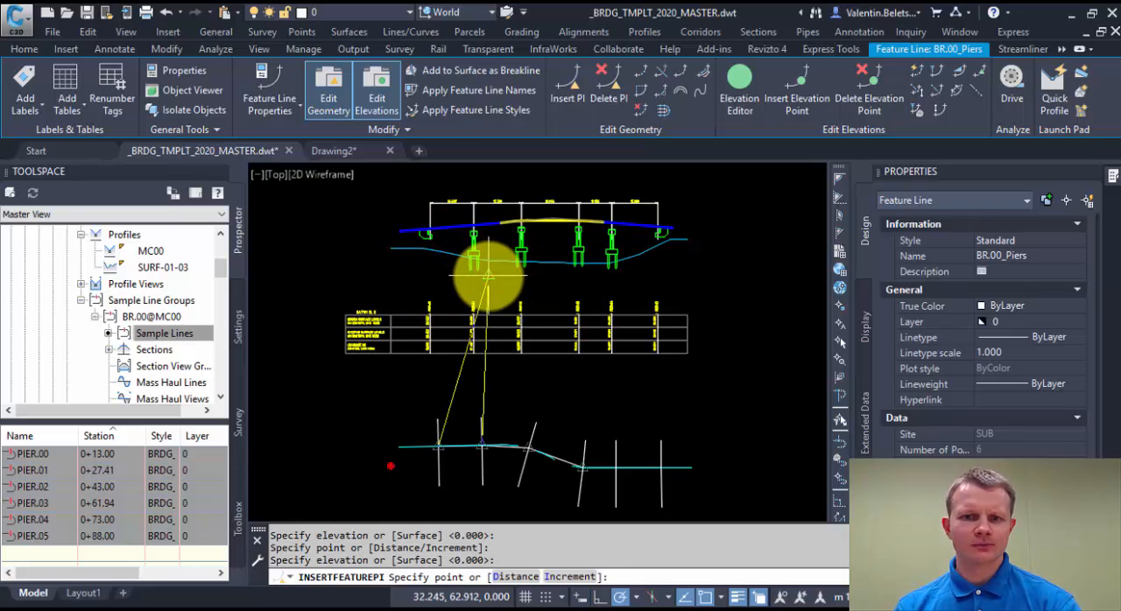
key("Escape")
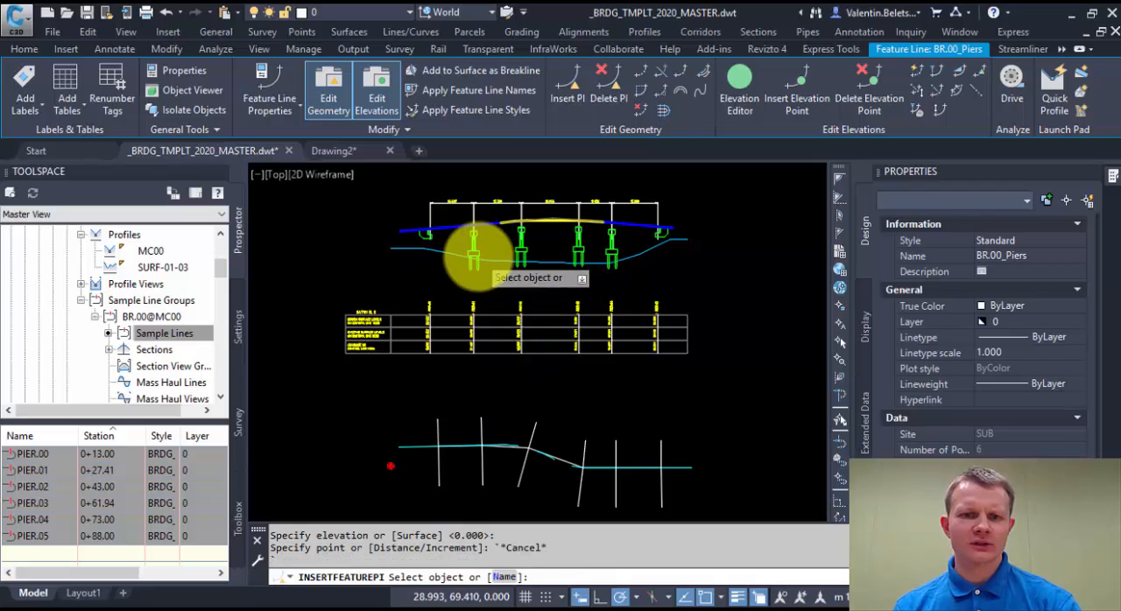
key("Escape")
Stretch the MC00 design profile in the long section by its tangent between PIER.04 and PIER.05, first upward and finally slightly below its original level.
scroll(477, 237, "up", 5)
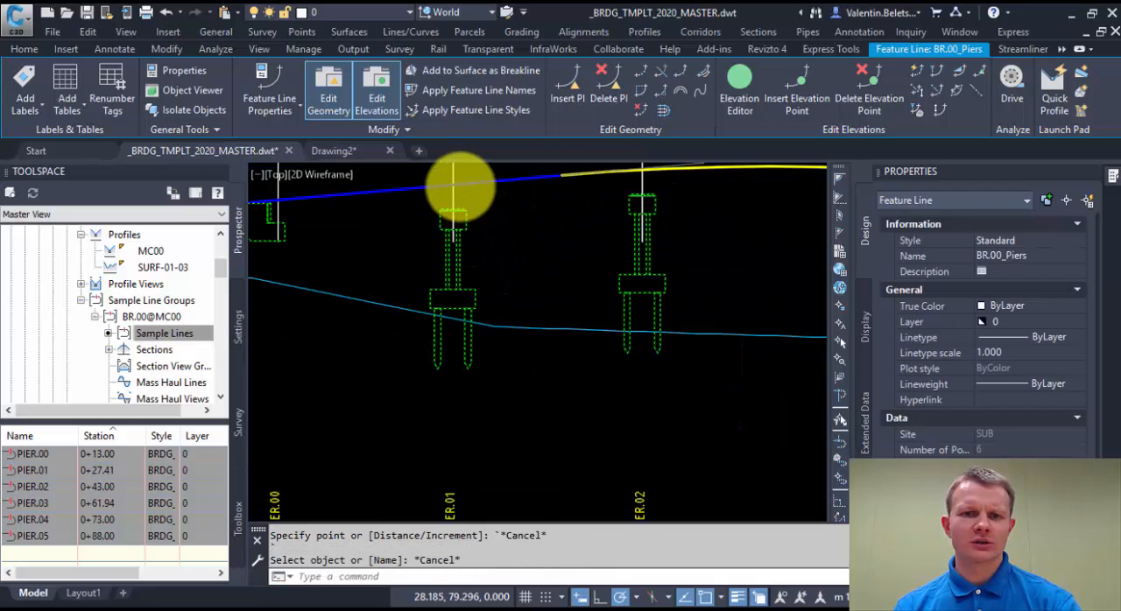
scroll(782, 313, "down", 3)
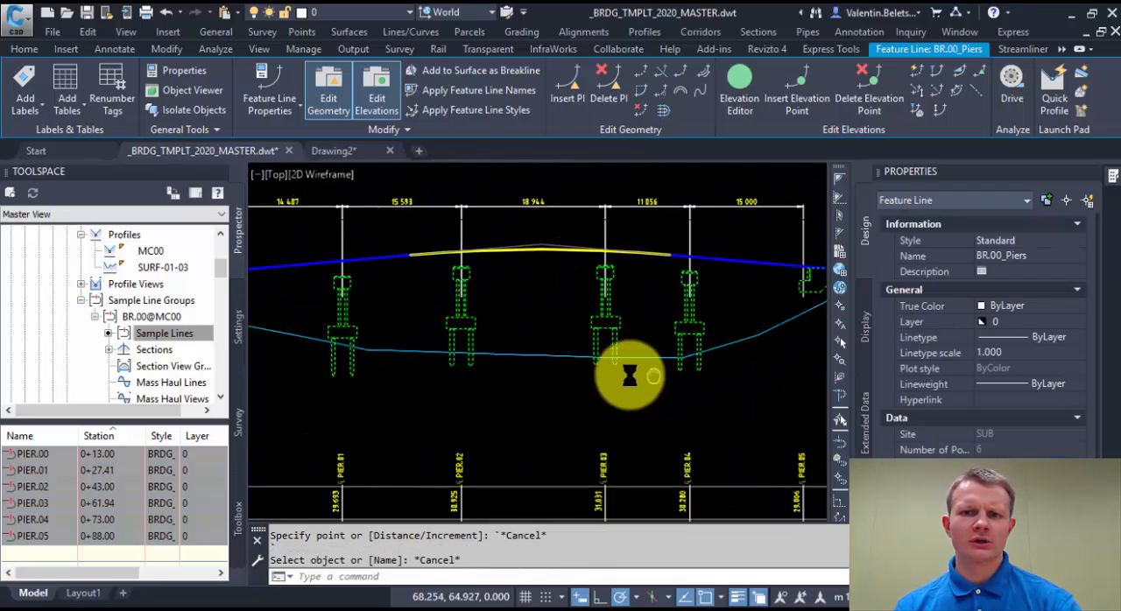
left_click(687, 261)
middle_click_drag(680, 289, 671, 310)
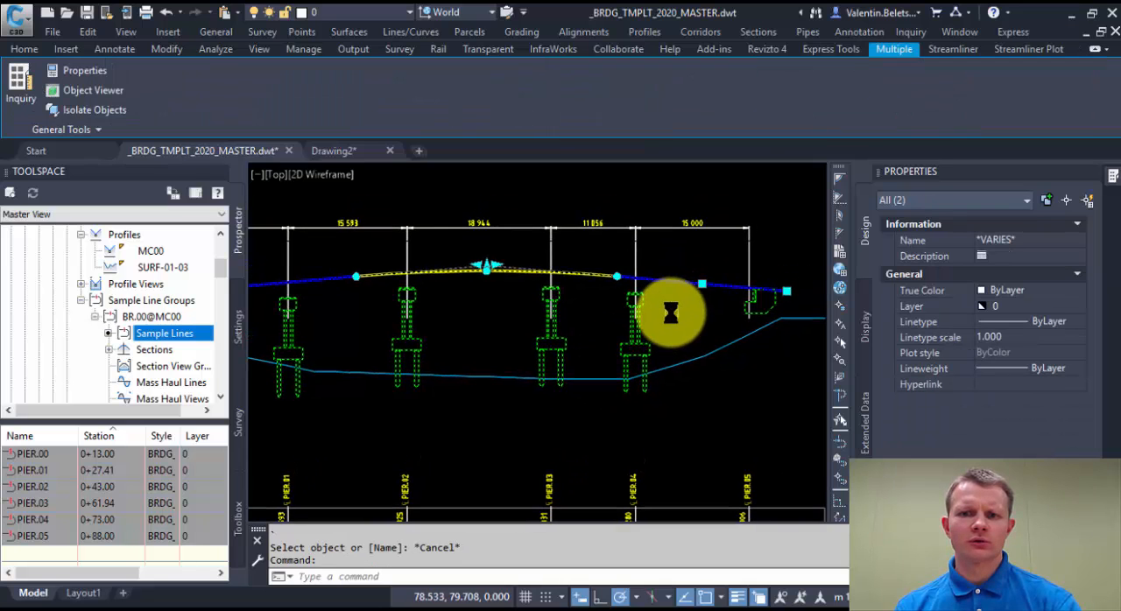
left_click(701, 285)
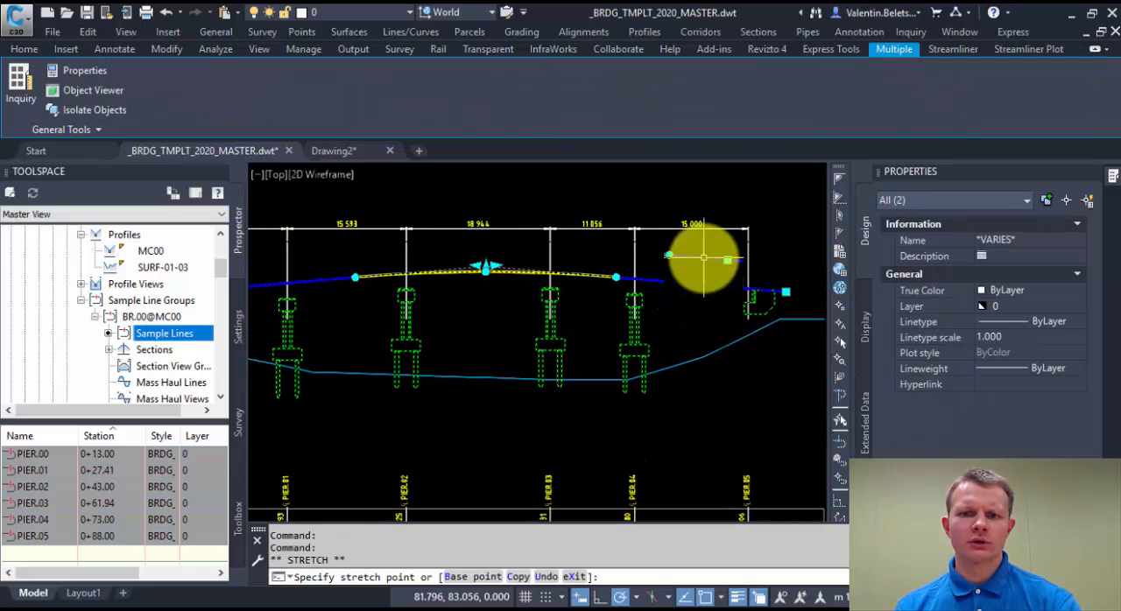
left_click(727, 260)
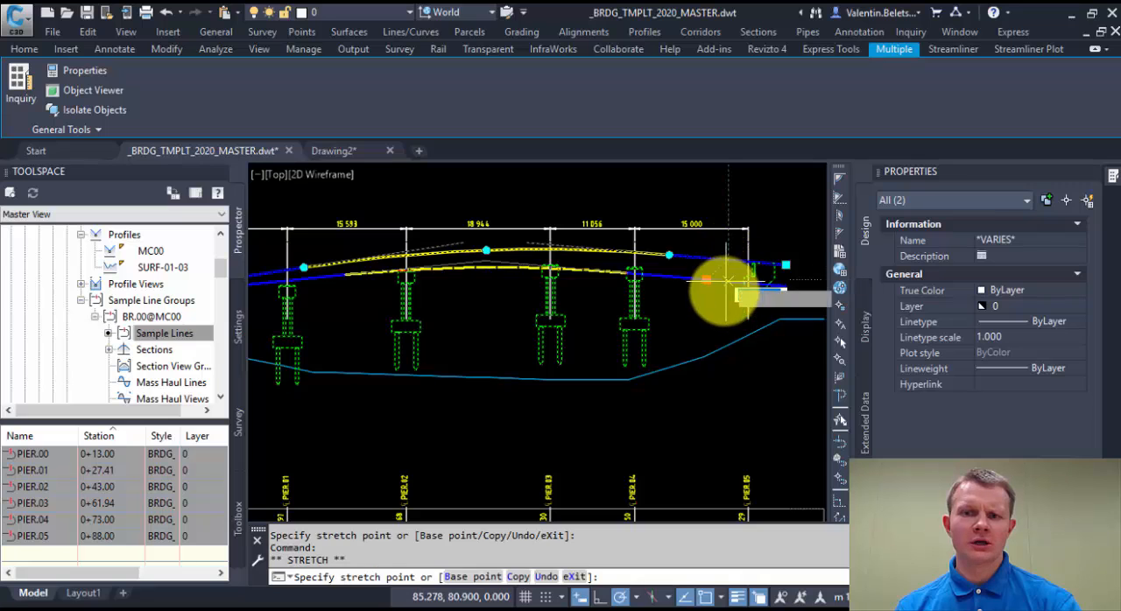
left_click(720, 295)
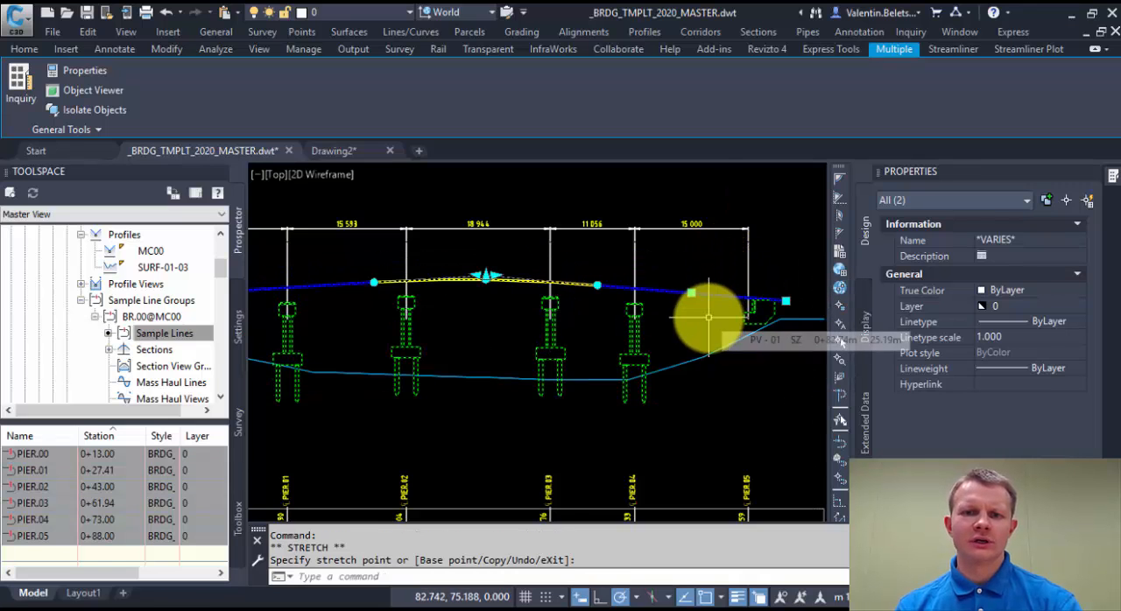
scroll(705, 326, "down", 3)
mouse_move(636, 374)
middle_mouse_down()
mouse_move(705, 325)
mouse_move(617, 328)
middle_mouse_up()
key("Escape")
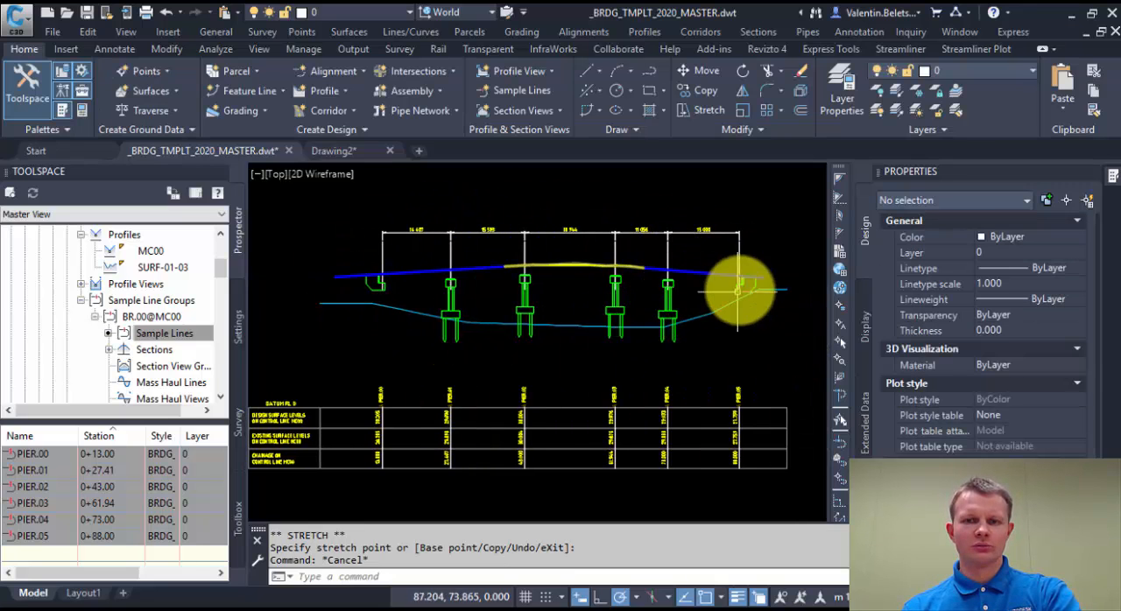
Explode the projected BR.00_Piers feature line in the long section into separate pier blocks.
middle_click_drag(707, 314, 654, 286)
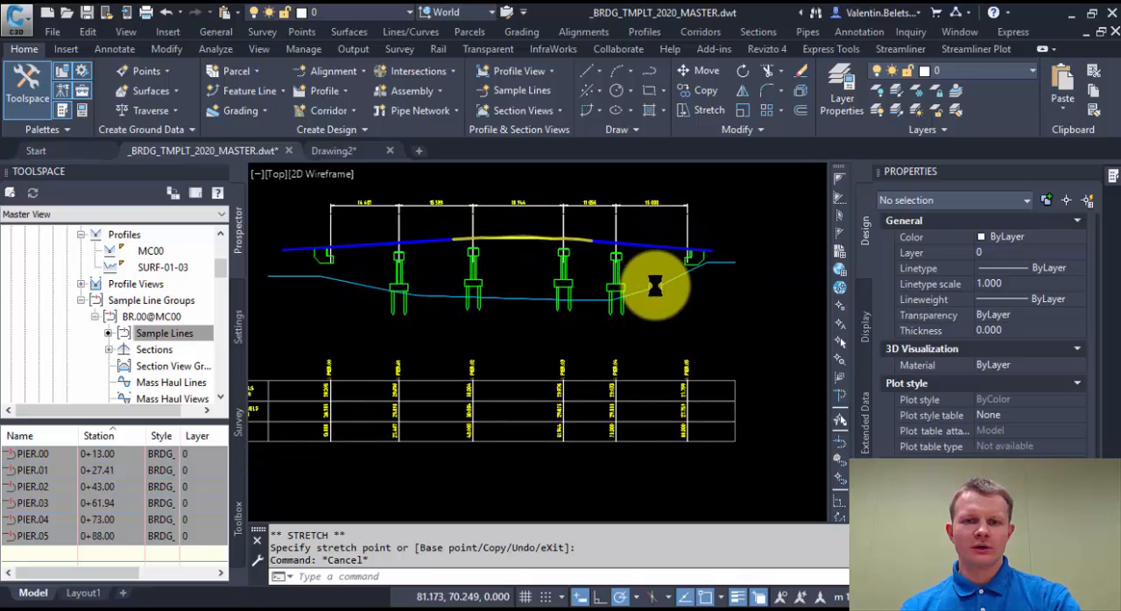
mouse_move(618, 256)
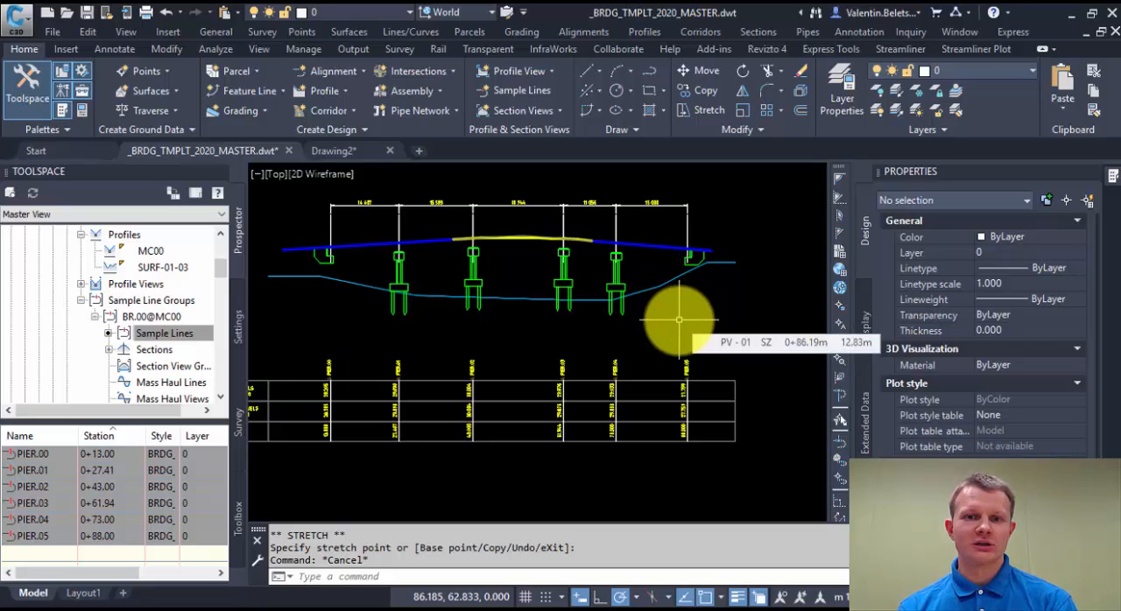
left_click(624, 284)
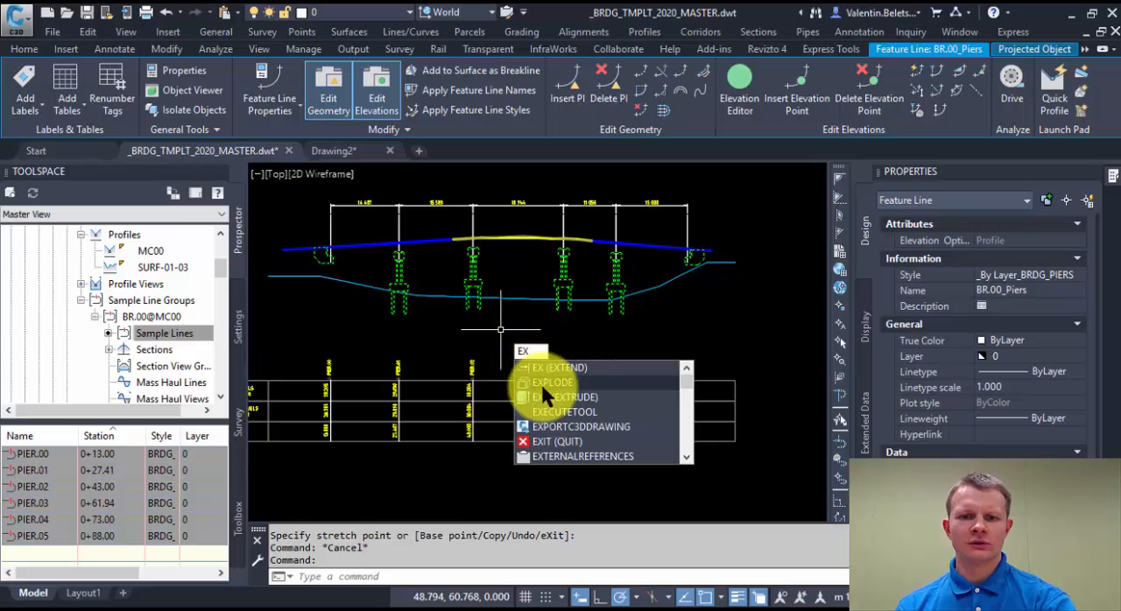
left_click(540, 381)
Lengthen the exploded pier blocks at PIER.02 and PIER.03 downward in the long section.
left_click(492, 292)
left_click(462, 262)
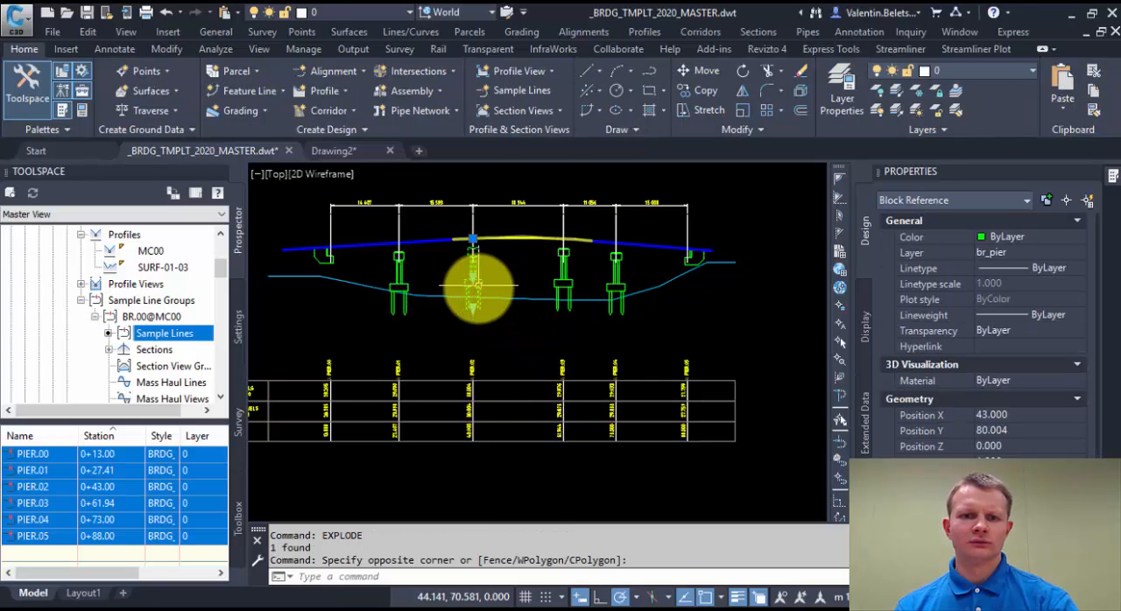
left_click(473, 239)
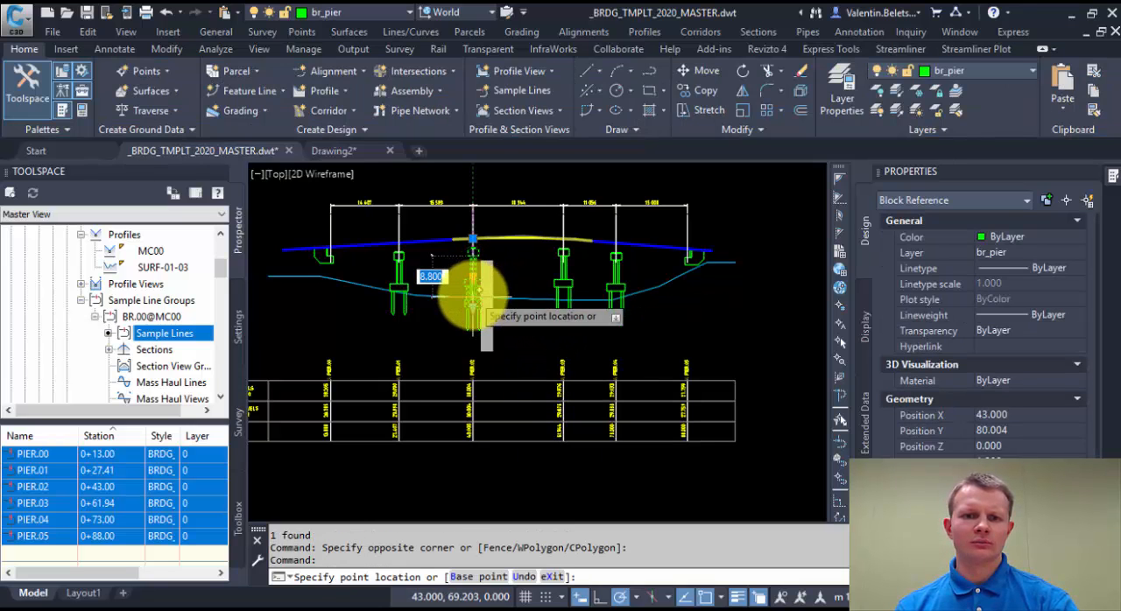
key("Escape")
left_click(563, 280)
left_click(563, 280)
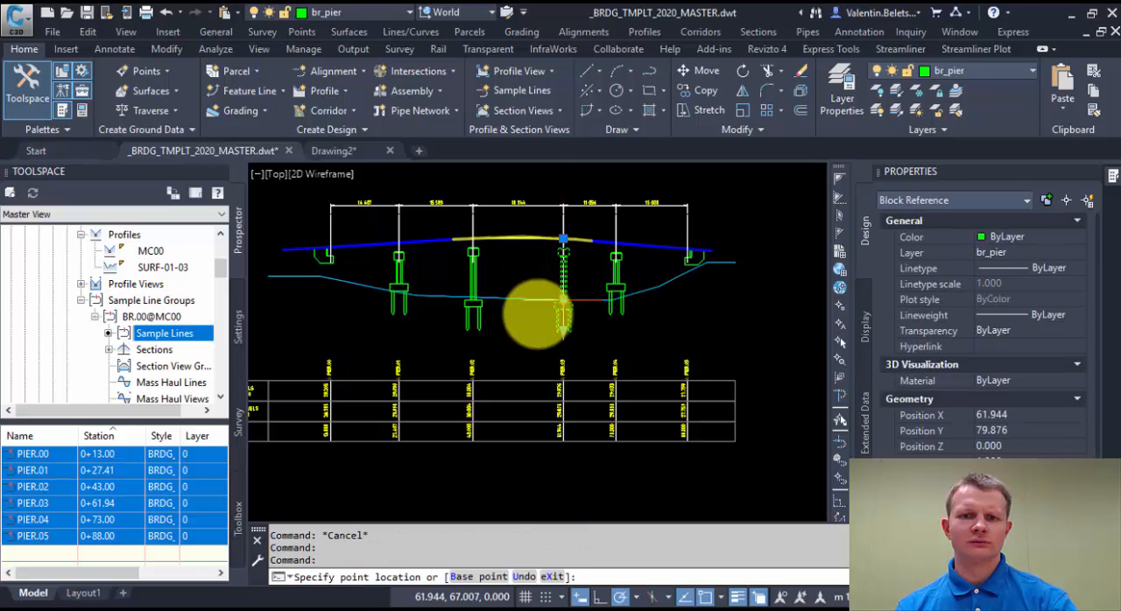
key("Escape")
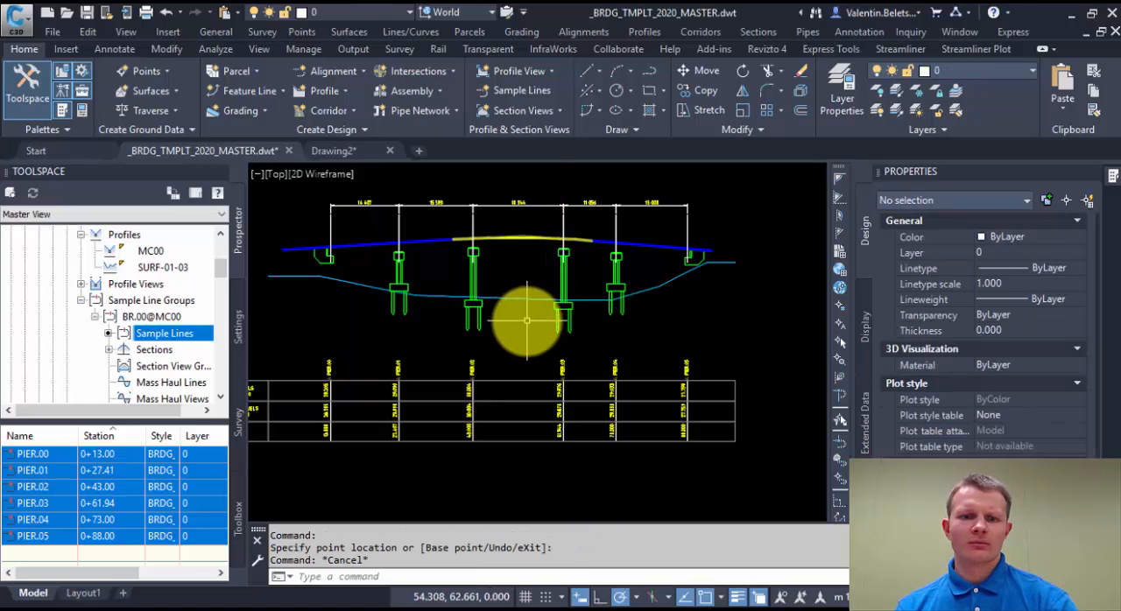
Undo the pier block stretches and the explode of the projected feature line.
key("ctrl+z")
key("ctrl+z")
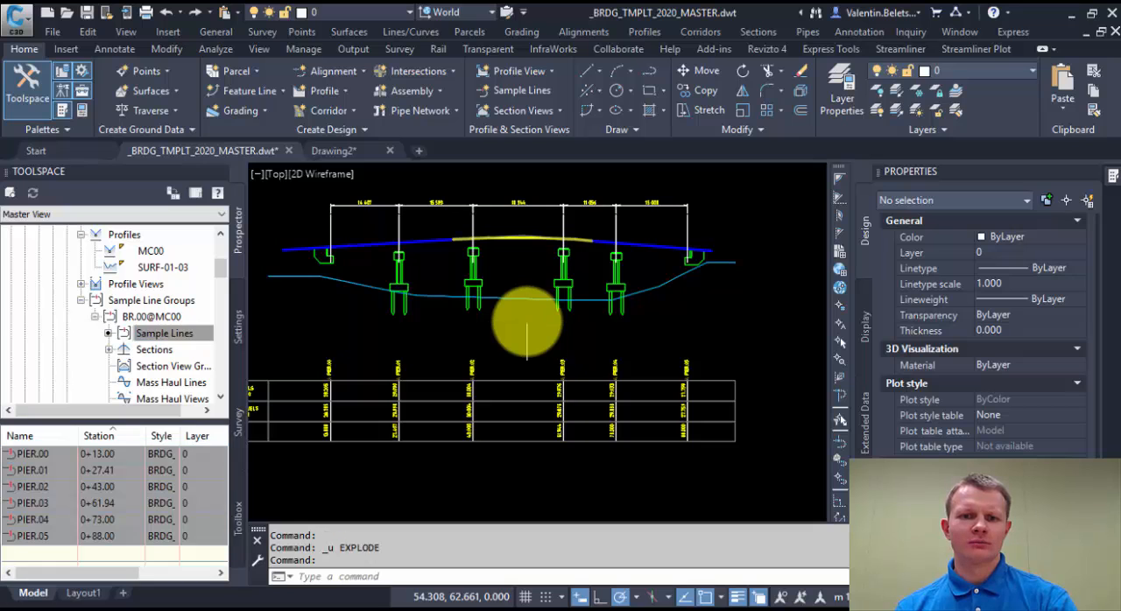
key("ctrl+z")
Delete the PIs at PIER.02 and PIER.03 from the BR.00_Piers feature line in plan.
left_click(543, 305)
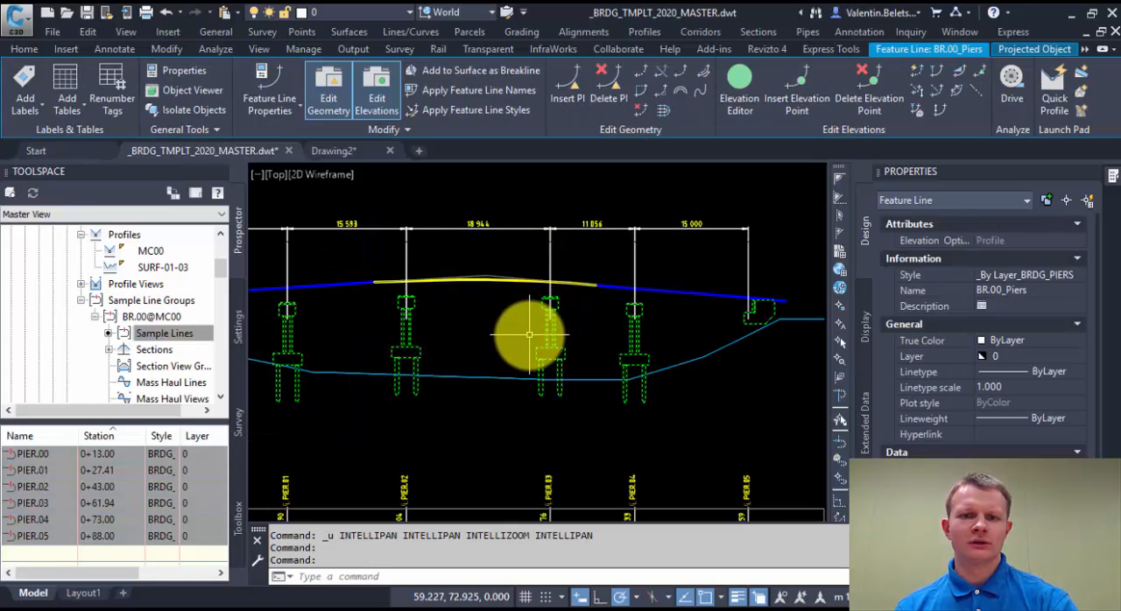
mouse_move(497, 295)
middle_mouse_down()
mouse_move(603, 262)
mouse_move(549, 272)
middle_mouse_up()
scroll(603, 262, "down", 2)
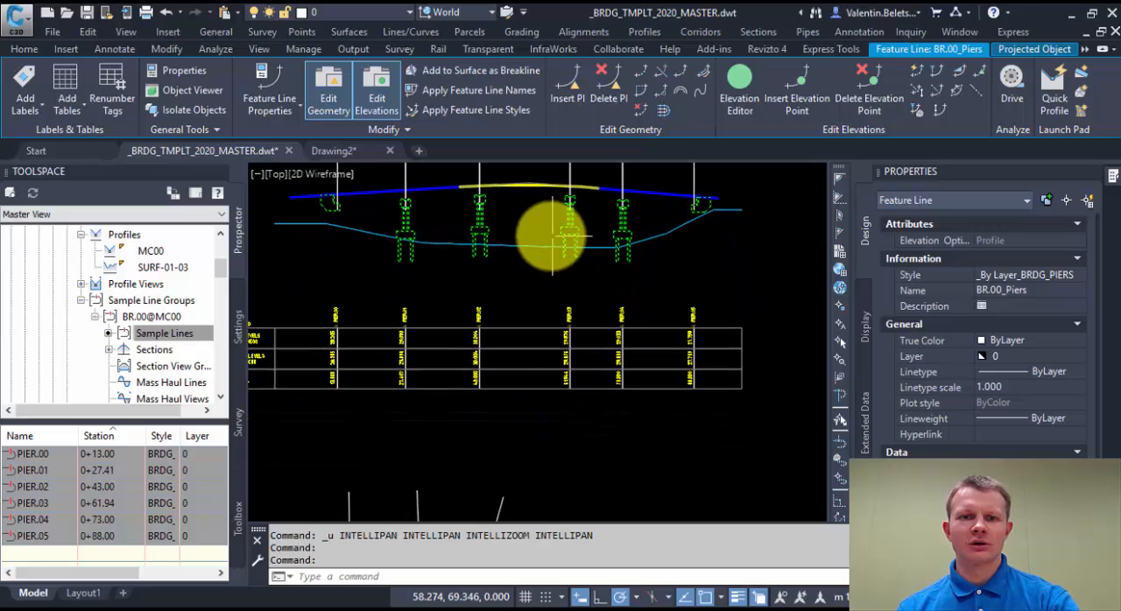
scroll(493, 188, "up", 3)
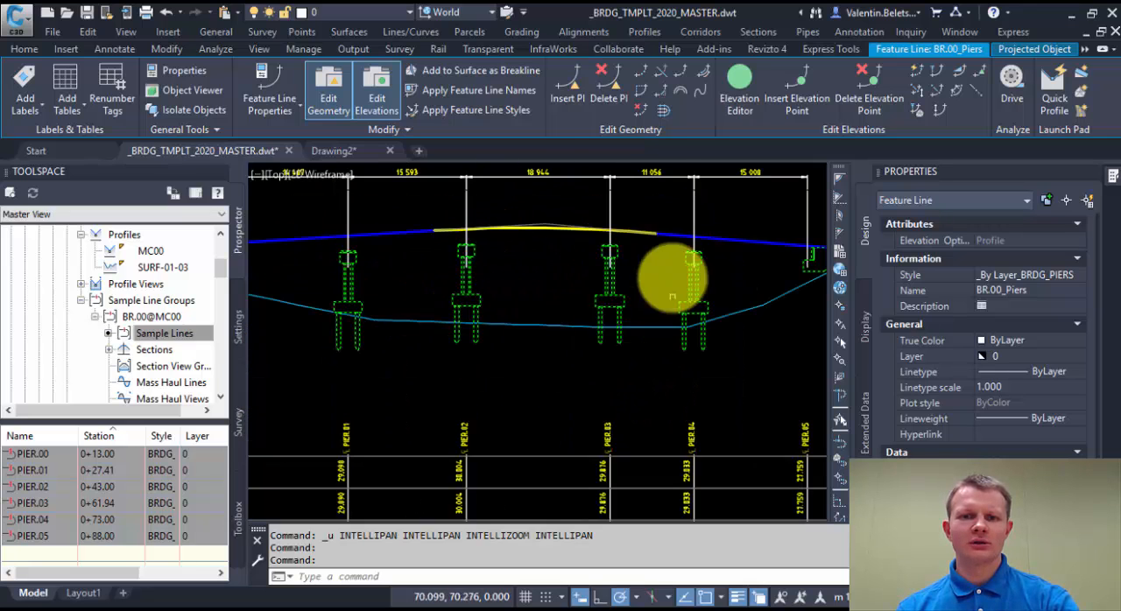
scroll(535, 289, "down", 4)
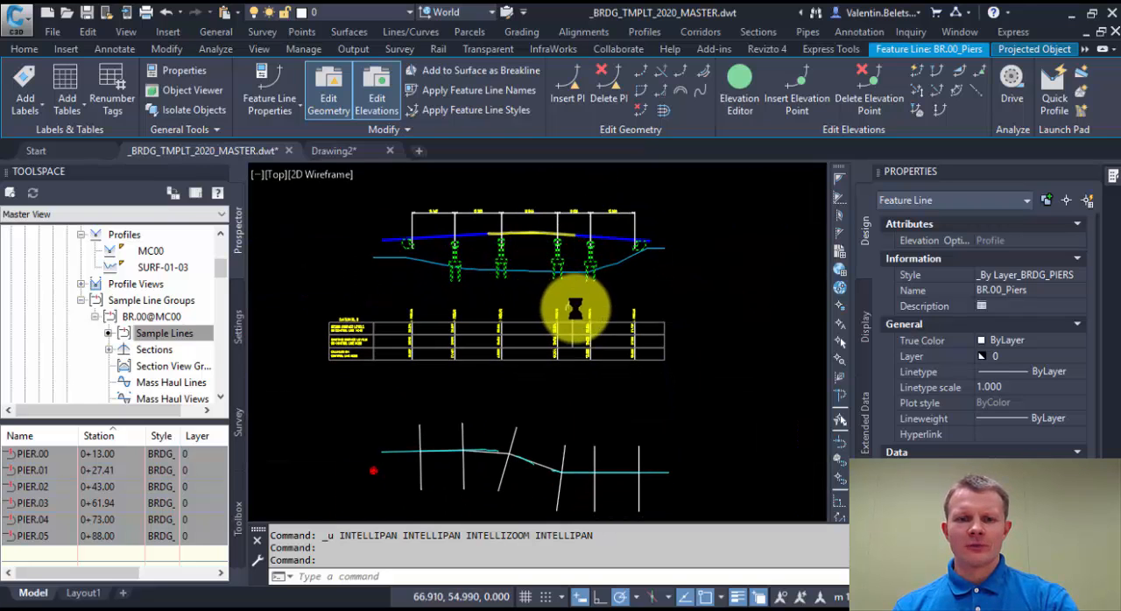
left_click(596, 97)
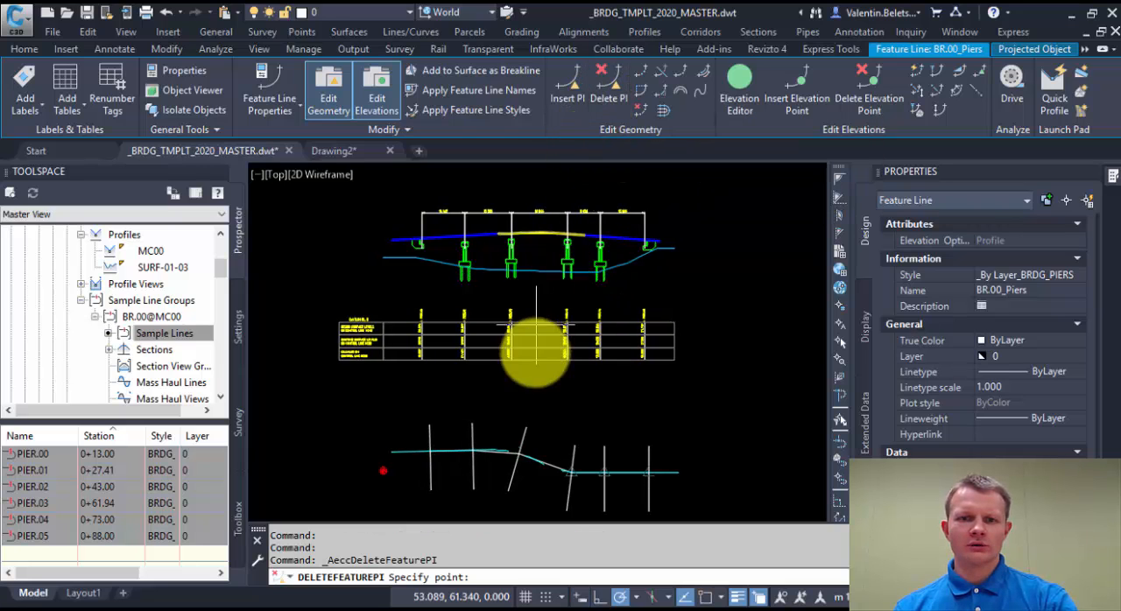
left_click(546, 482)
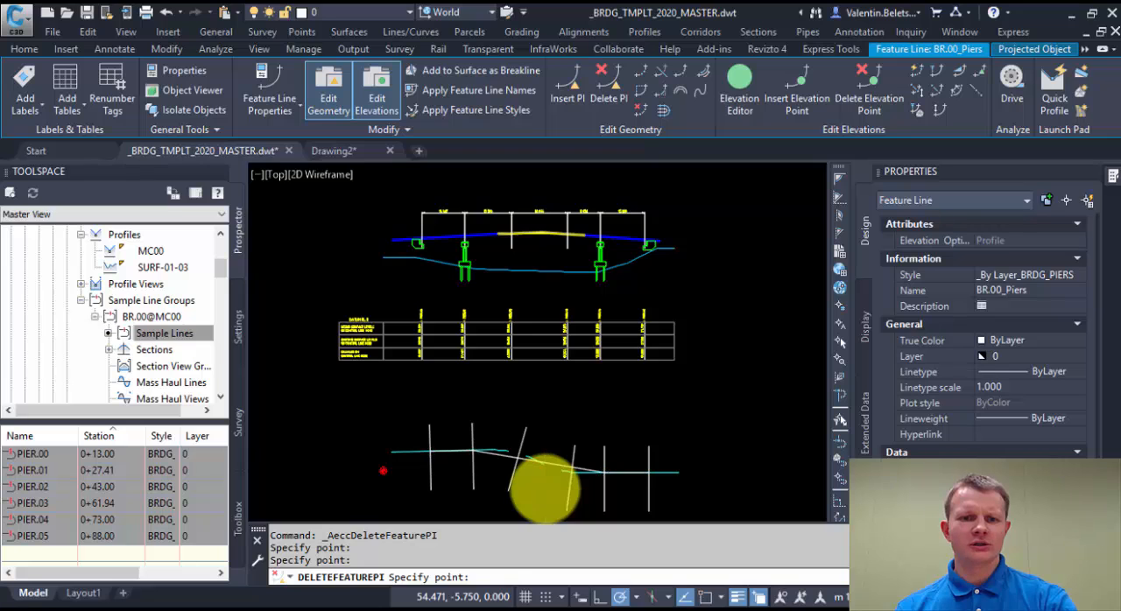
key("Escape")
key("Escape")
left_click(513, 388)
key("Escape")
key("Escape")
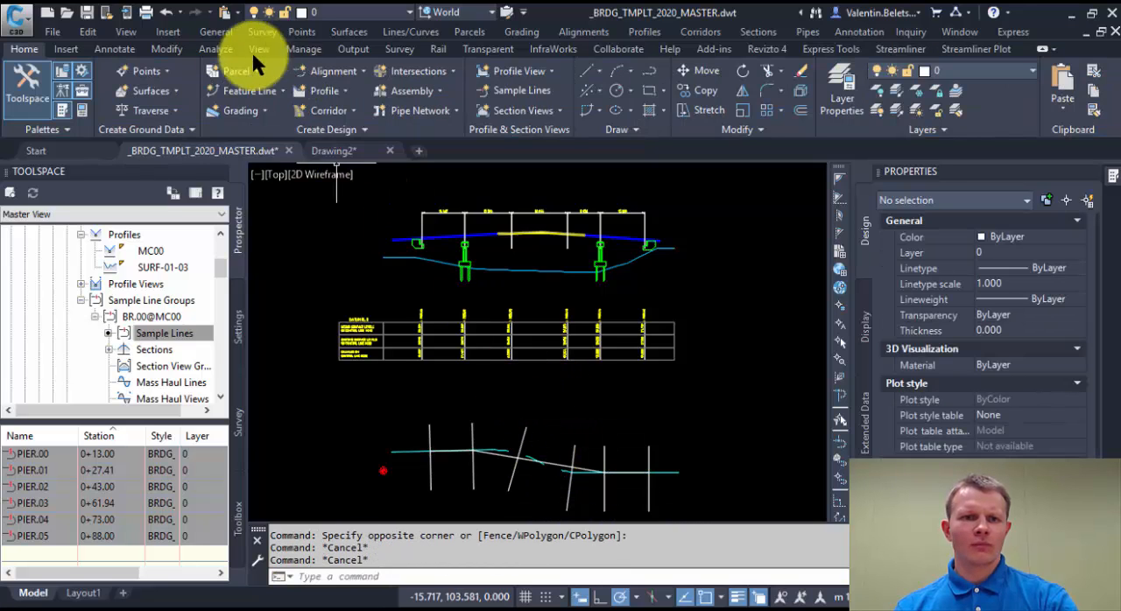
Start a new feature line named BR.00_Piers_Archi in site SUB with the Standard style.
left_click(270, 85)
left_click(279, 104)
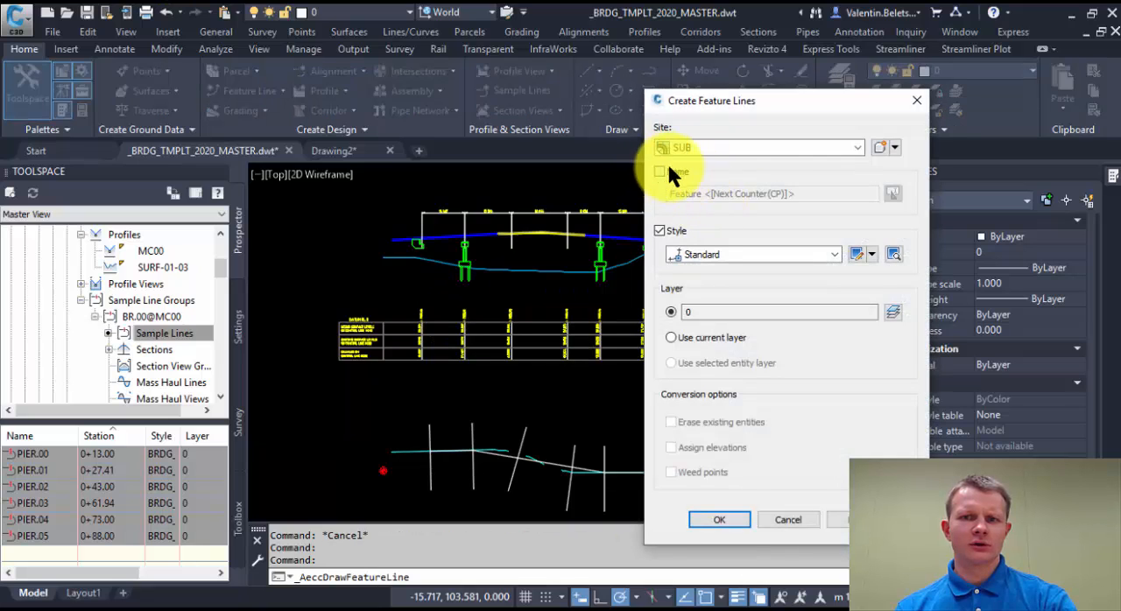
left_click_drag(807, 194, 568, 197)
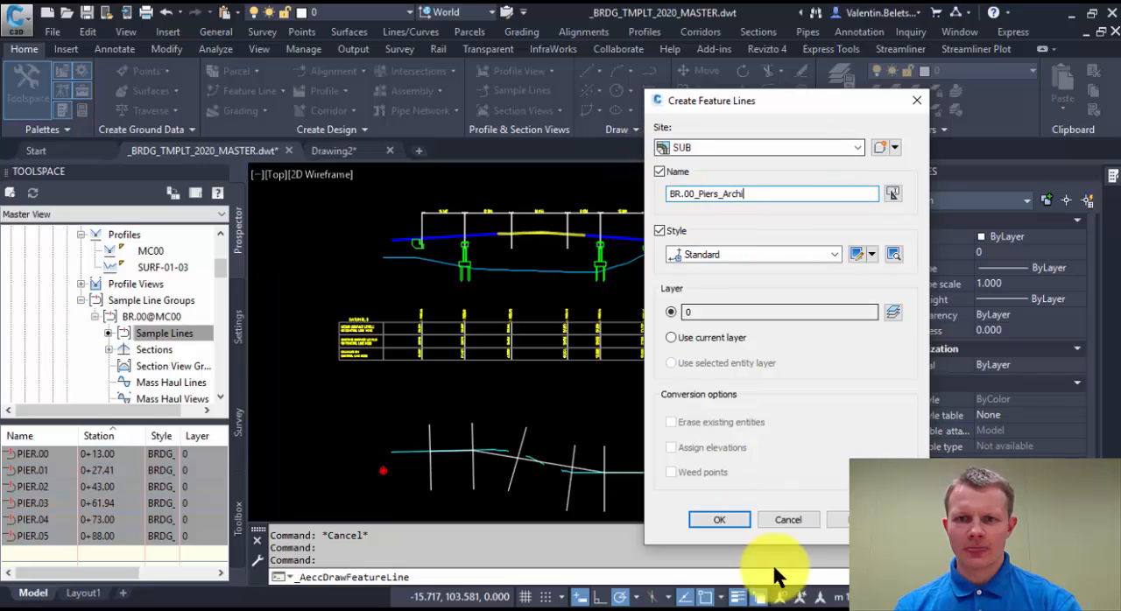
left_click(720, 519)
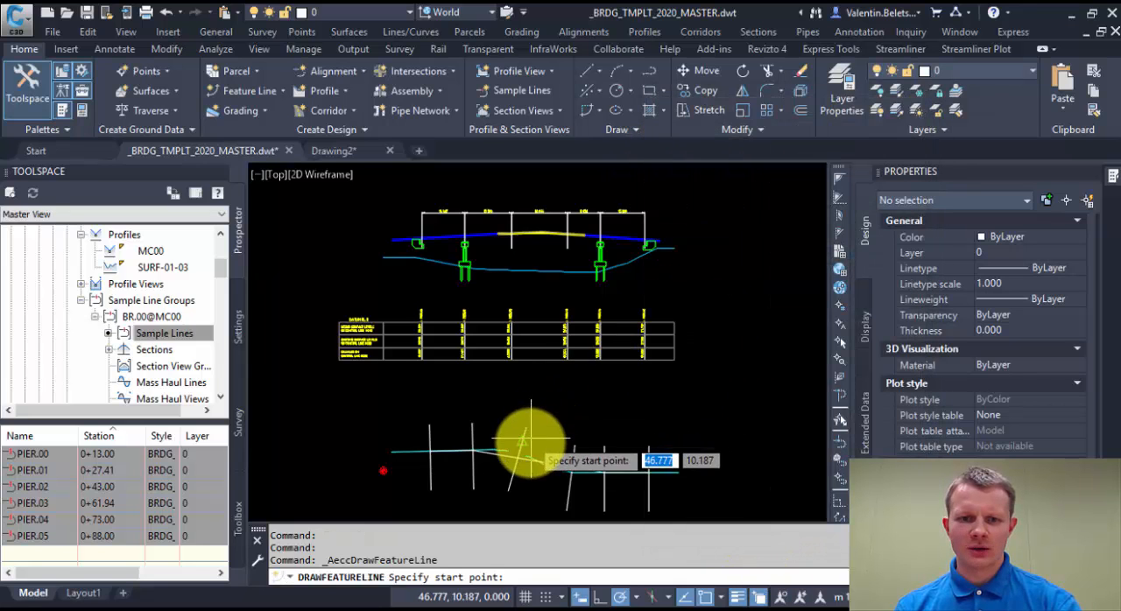
Draw the feature line in plan between the PIER.02 and PIER.03 sample lines at elevation 0 and grade 0.
left_click(573, 468)
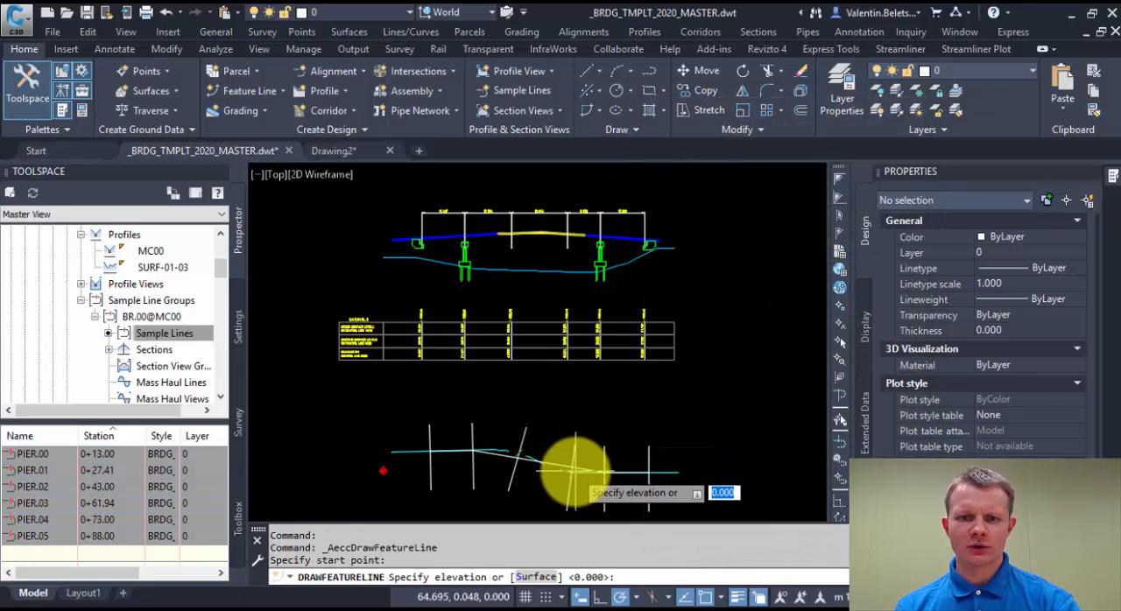
key("Return")
left_click(570, 473)
key("Return")
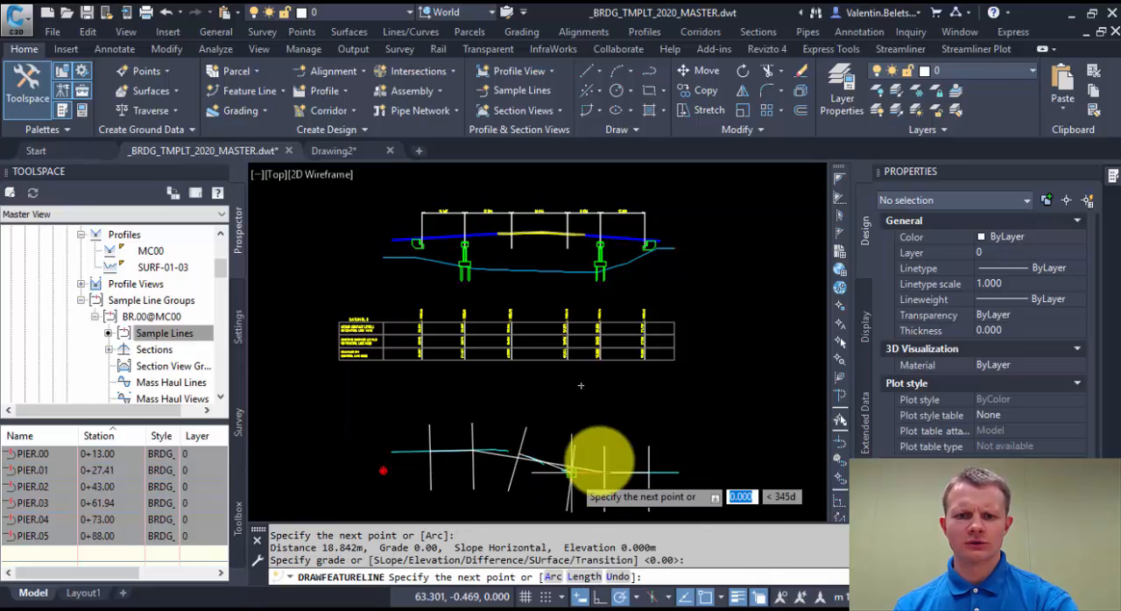
key("Escape")
key("Escape")
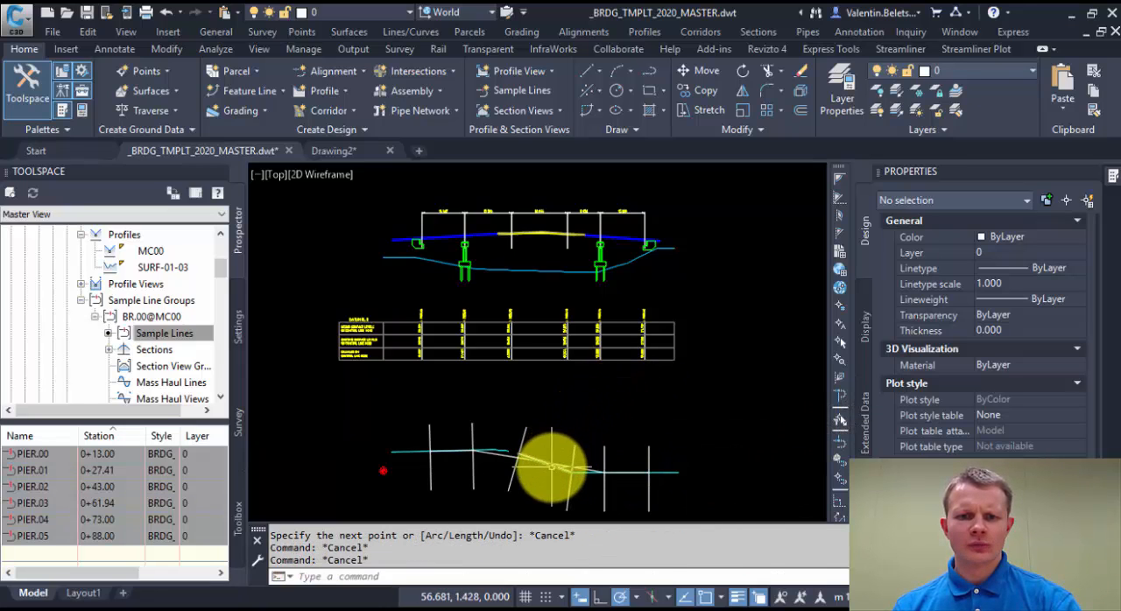
Set up projecting BR.00_Piers_Archi into the long section profile view and choose the _By Layer_BRDG_PIERS_Archi style for it.
left_click(524, 322)
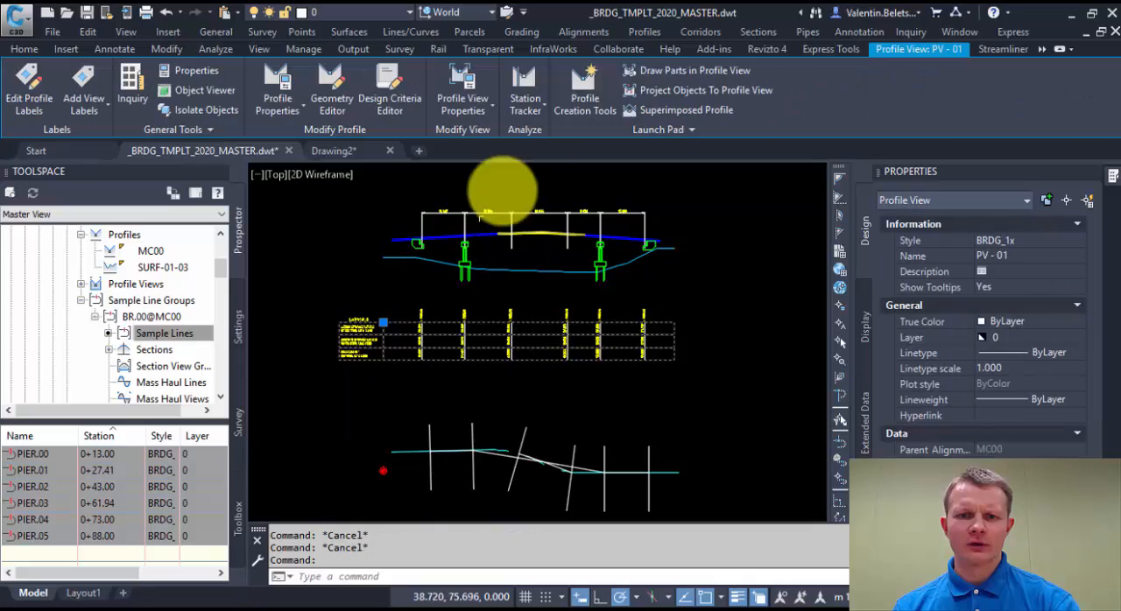
left_click(678, 91)
left_click(559, 461)
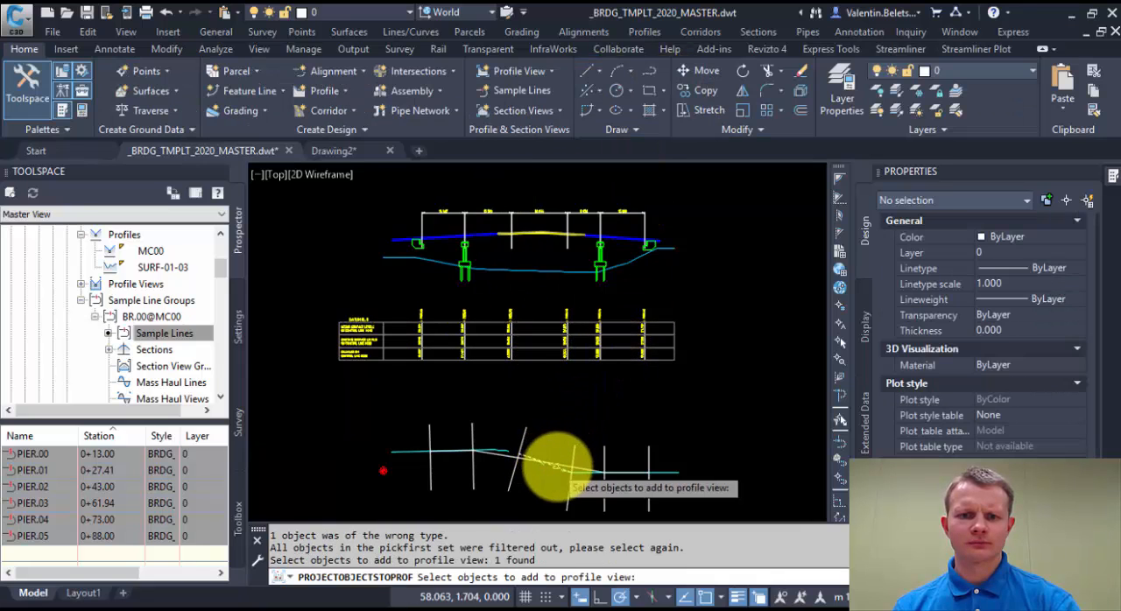
left_click(557, 464)
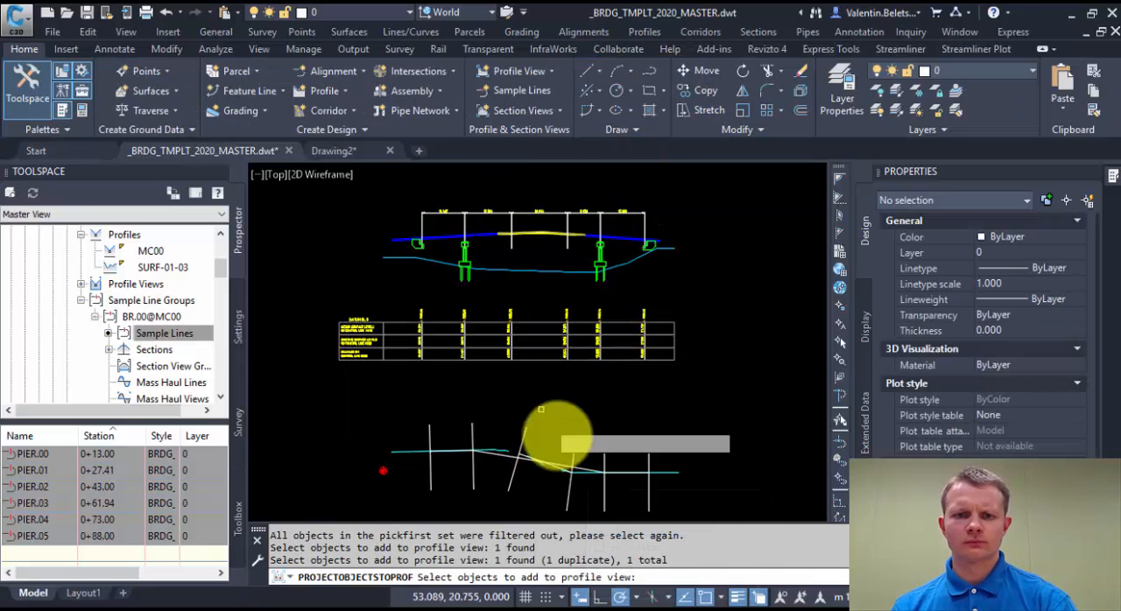
left_click(557, 464)
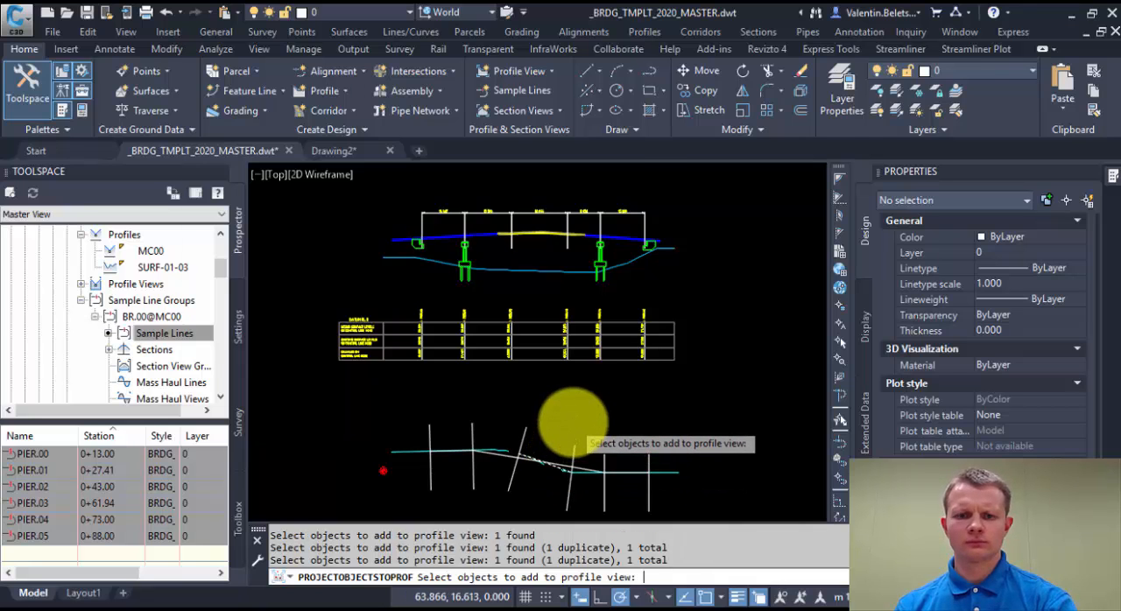
key("Return")
left_click(425, 171)
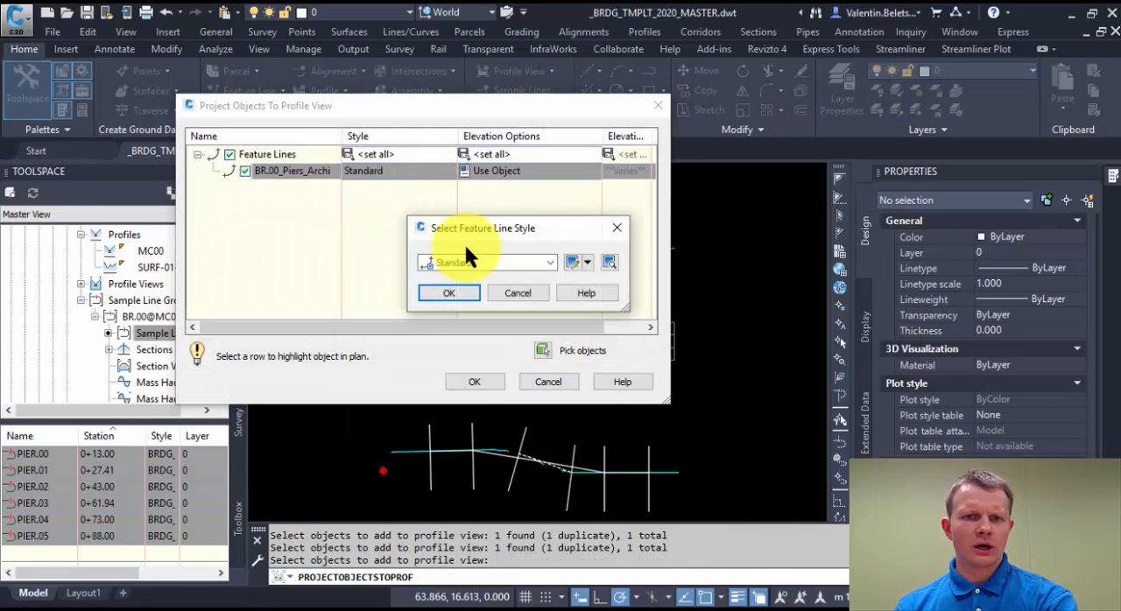
left_click(482, 262)
left_click(516, 330)
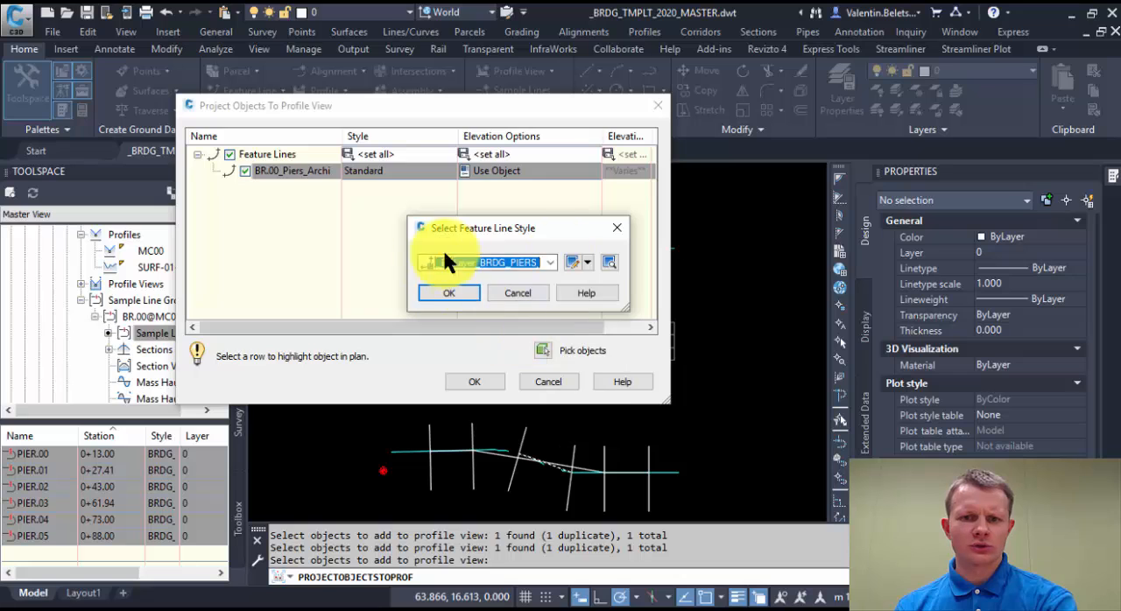
Examine the beginning, internal and ending vertex marker styles of _By Layer_BRDG_PIERS_Archi and preview the ending marker.
left_click(570, 261)
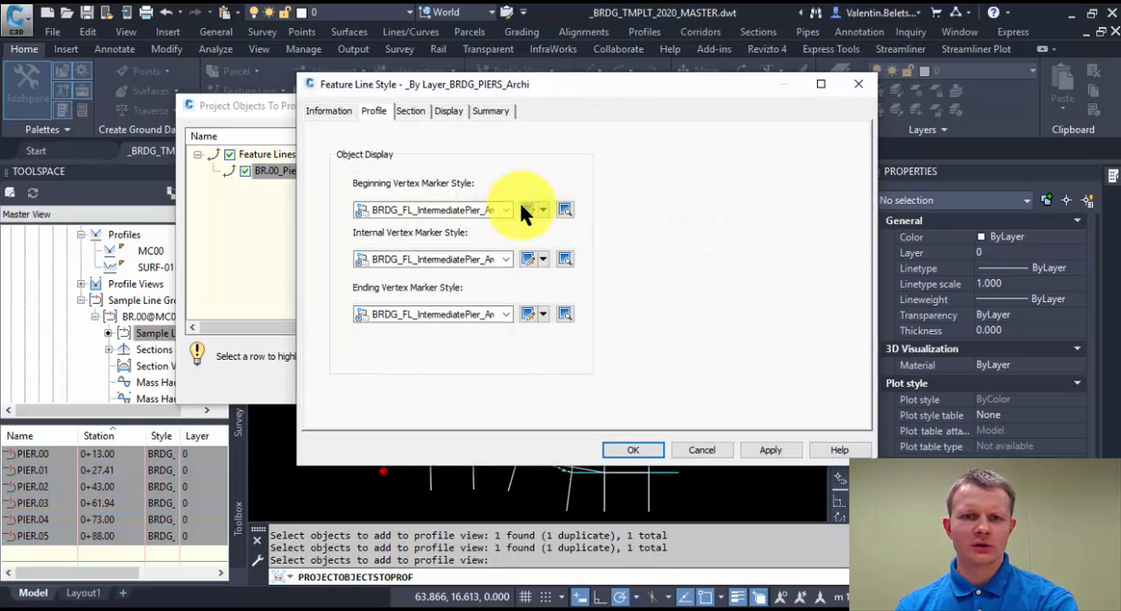
left_click(505, 210)
left_click(505, 209)
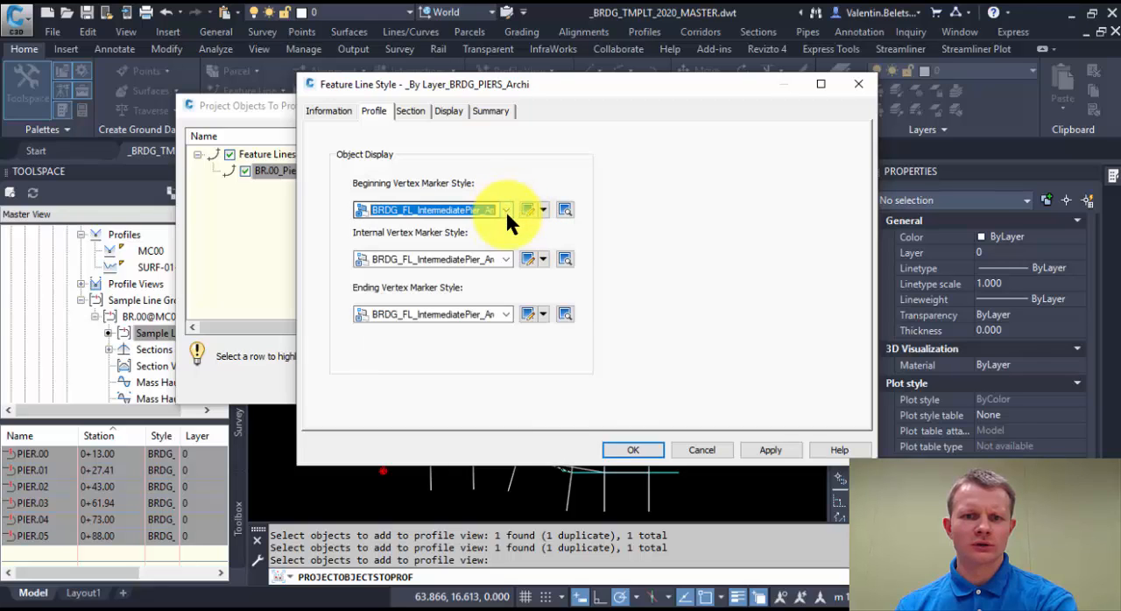
left_click(506, 260)
left_click(506, 256)
left_click(507, 311)
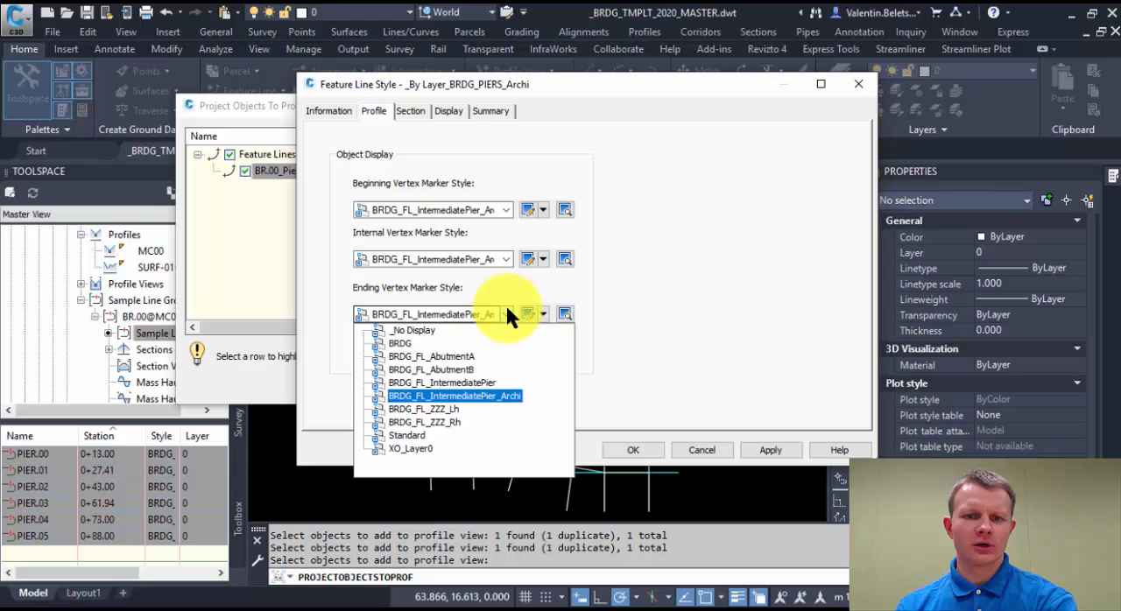
left_click(507, 315)
left_click(564, 314)
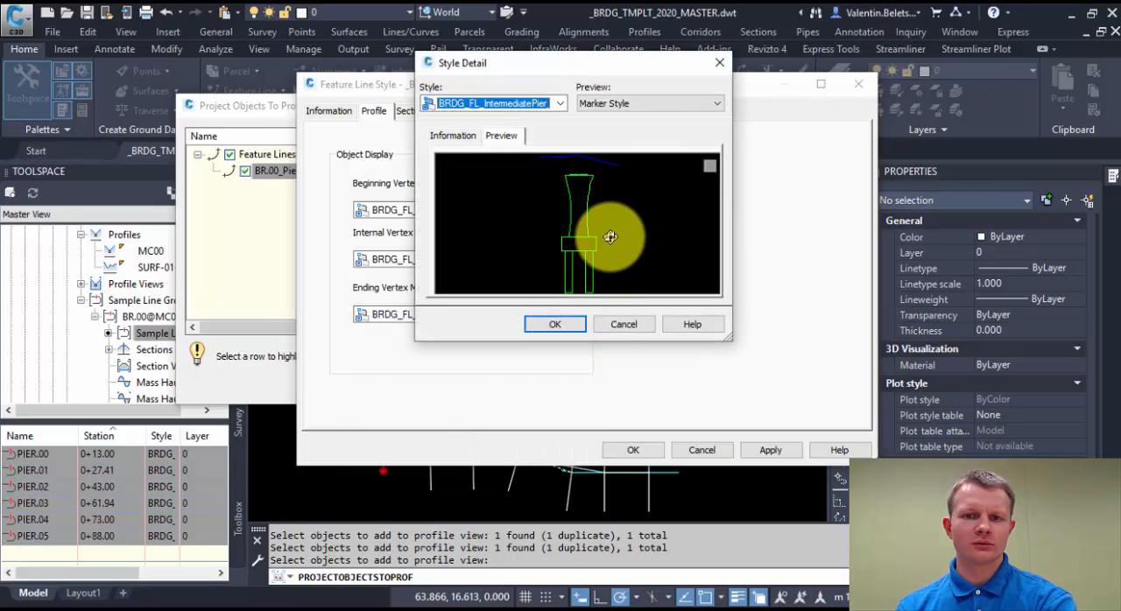
left_click(614, 322)
left_click(701, 452)
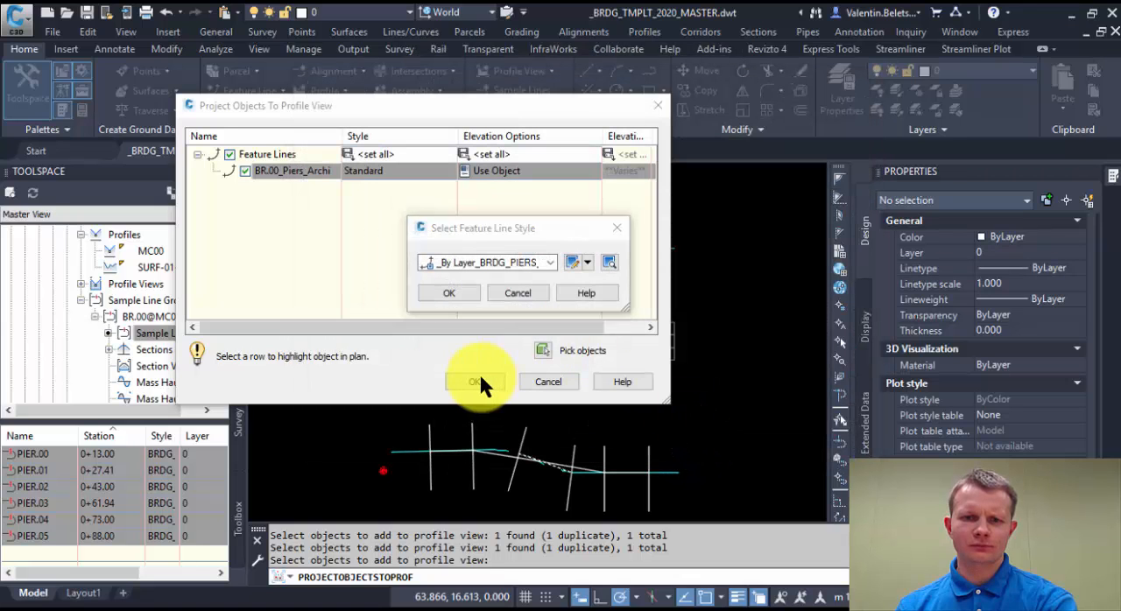
Accept the chosen style, set the elevation option to profile MC00 and project BR.00_Piers_Archi into the long section.
left_click(451, 292)
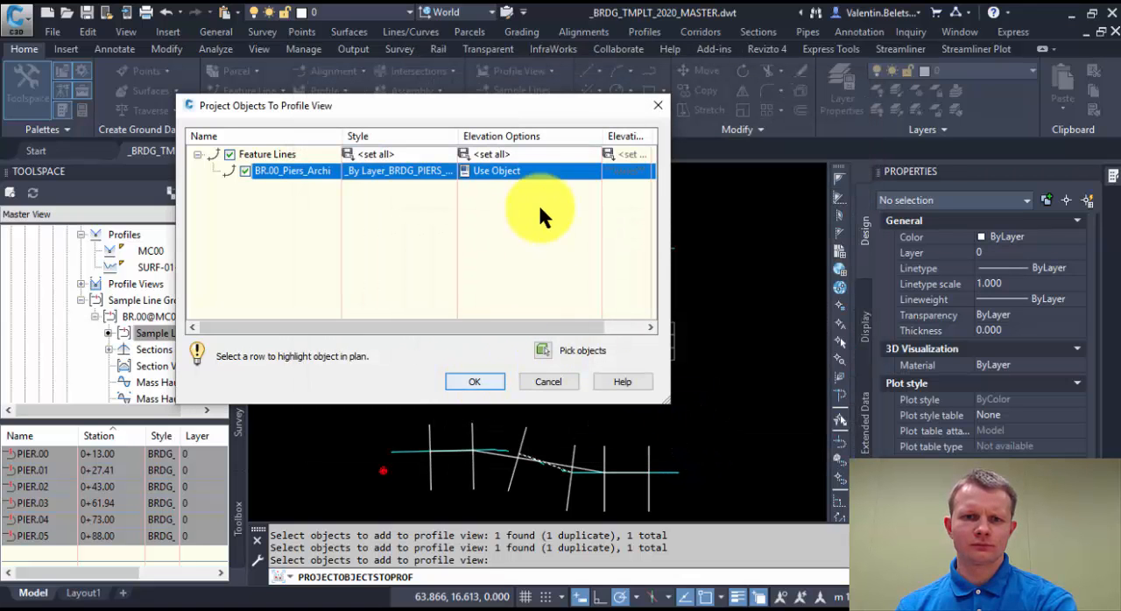
left_click(523, 171)
left_click(522, 249)
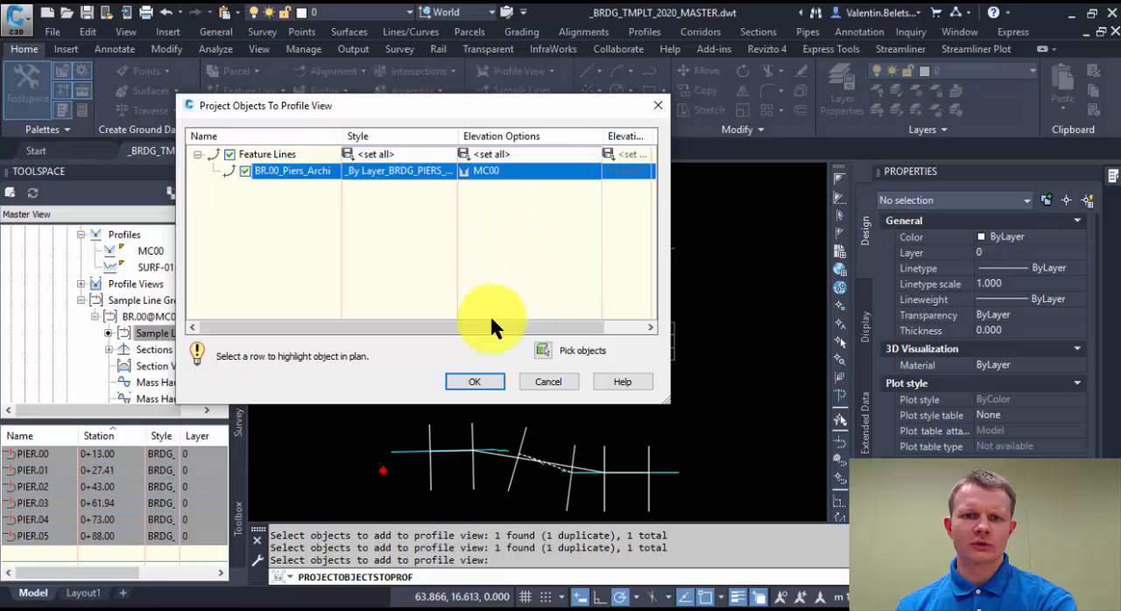
left_click(475, 380)
Stretch the MC00 design profile upward in the long section by its tangent between PIER.04 and PIER.05.
scroll(509, 298, "up", 2)
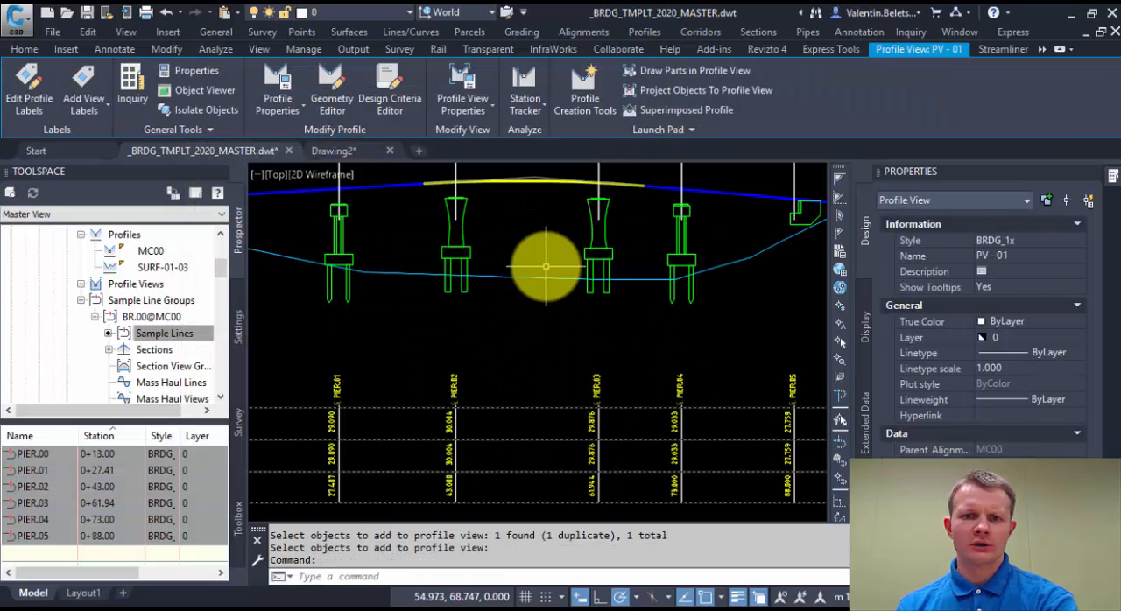
scroll(545, 268, "up", 2)
middle_click_drag(728, 281, 545, 286)
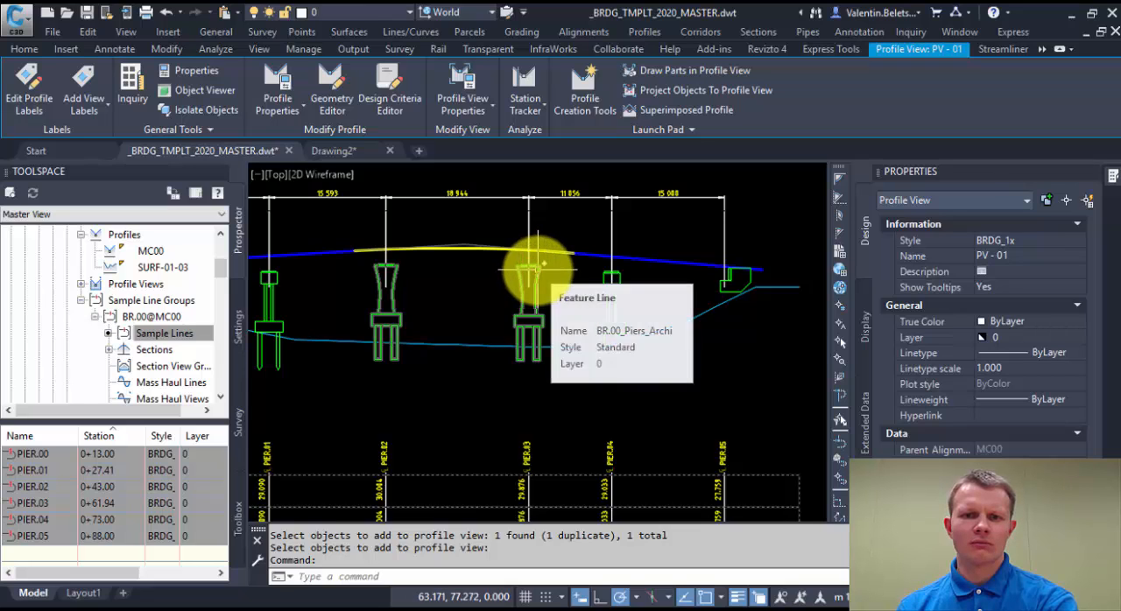
left_click(440, 251)
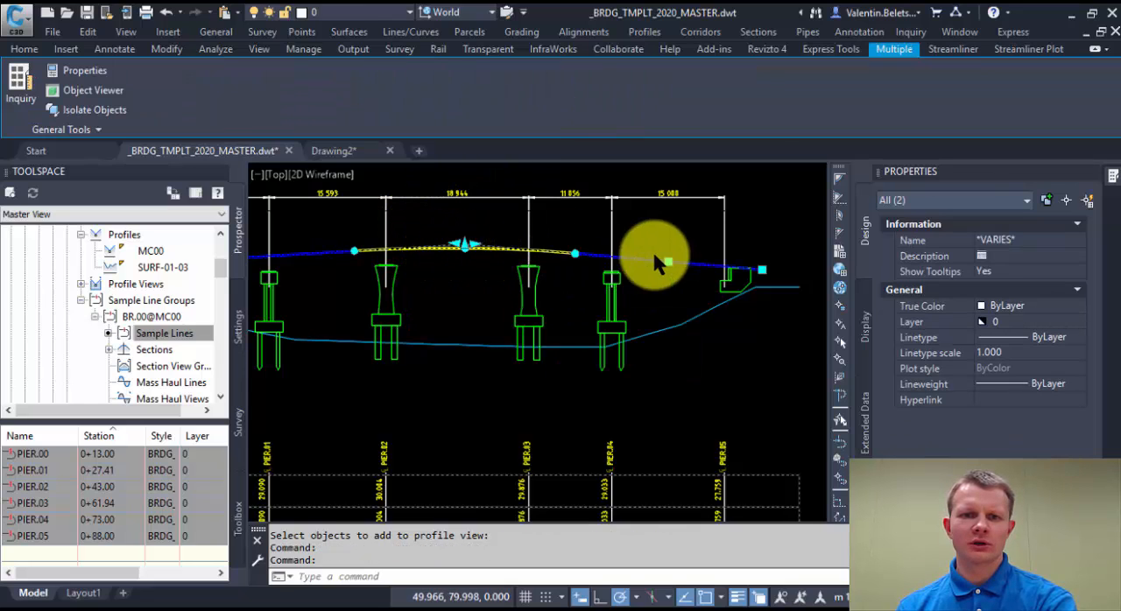
left_click(675, 255)
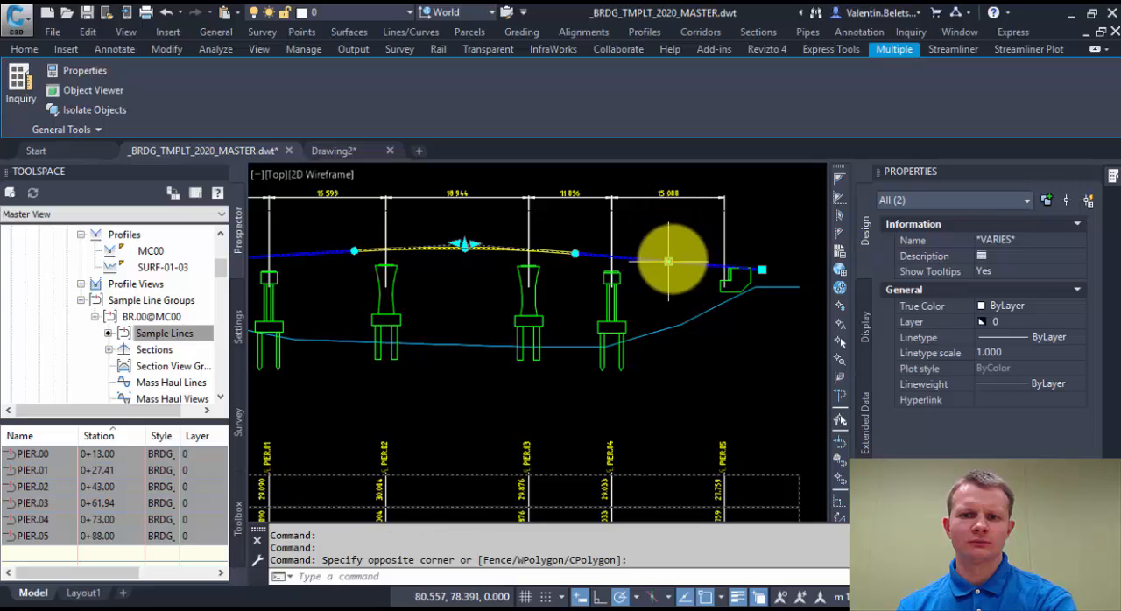
left_click(668, 261)
left_click(668, 243)
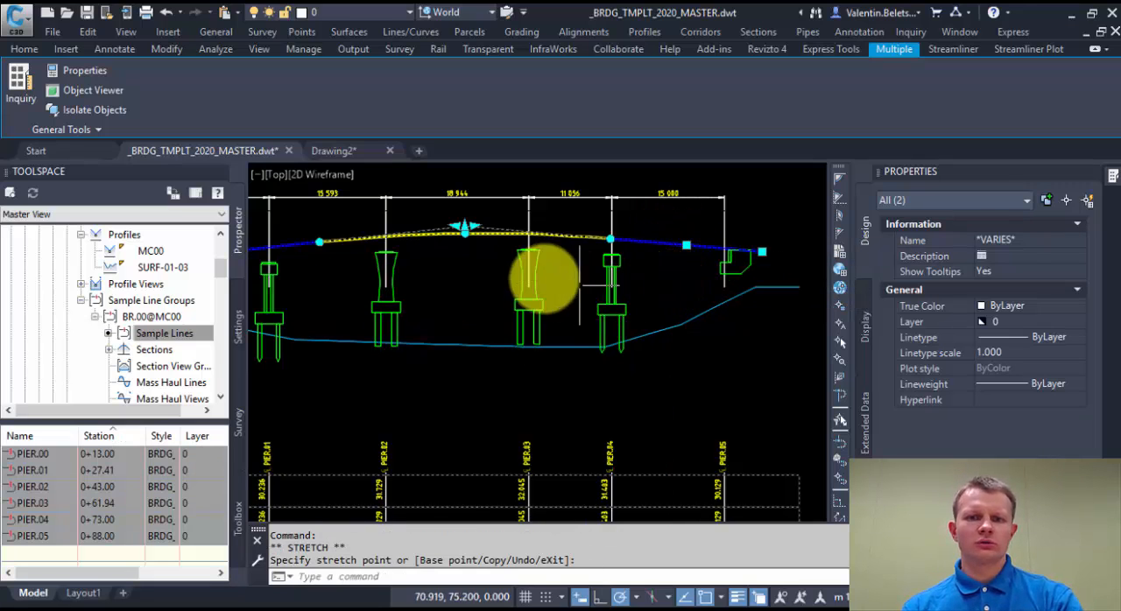
key("Escape")
scroll(543, 293, "down", 3)
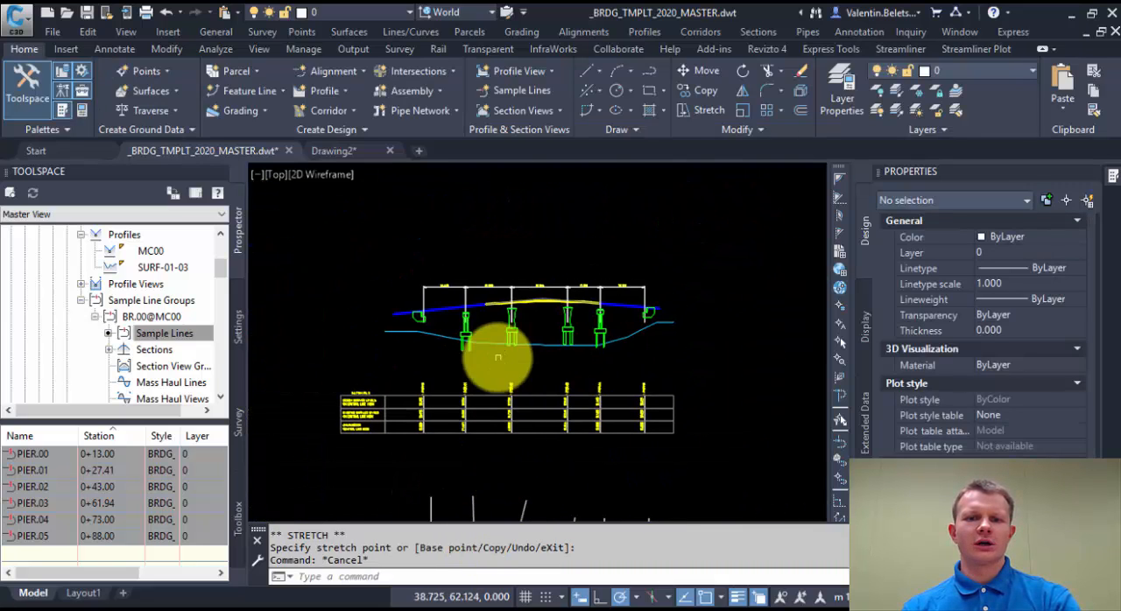
scroll(496, 346, "up", 2)
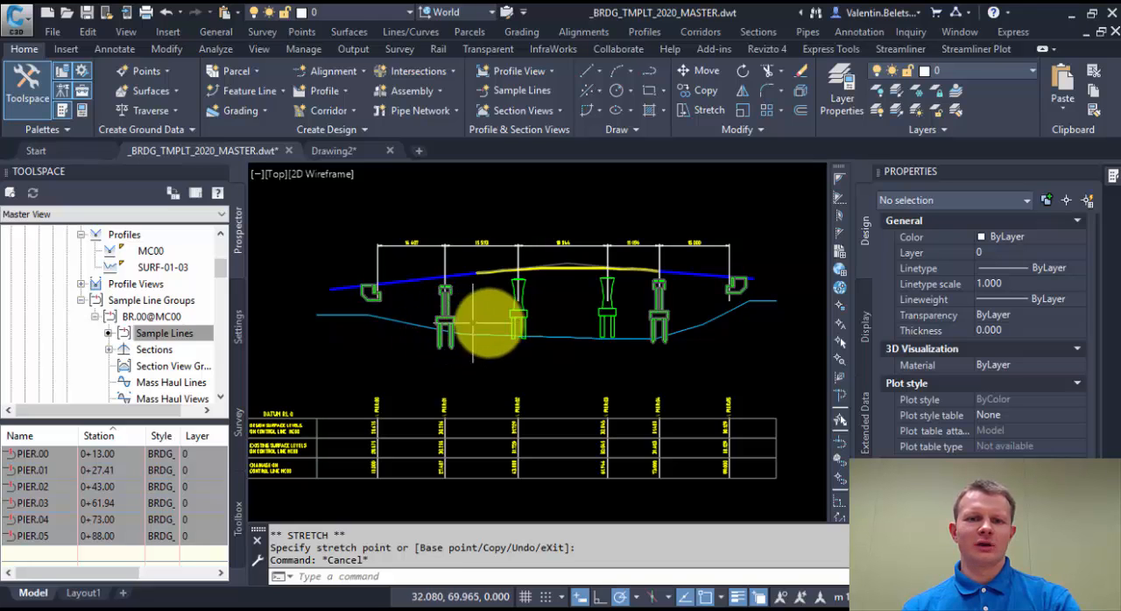
left_click(637, 340)
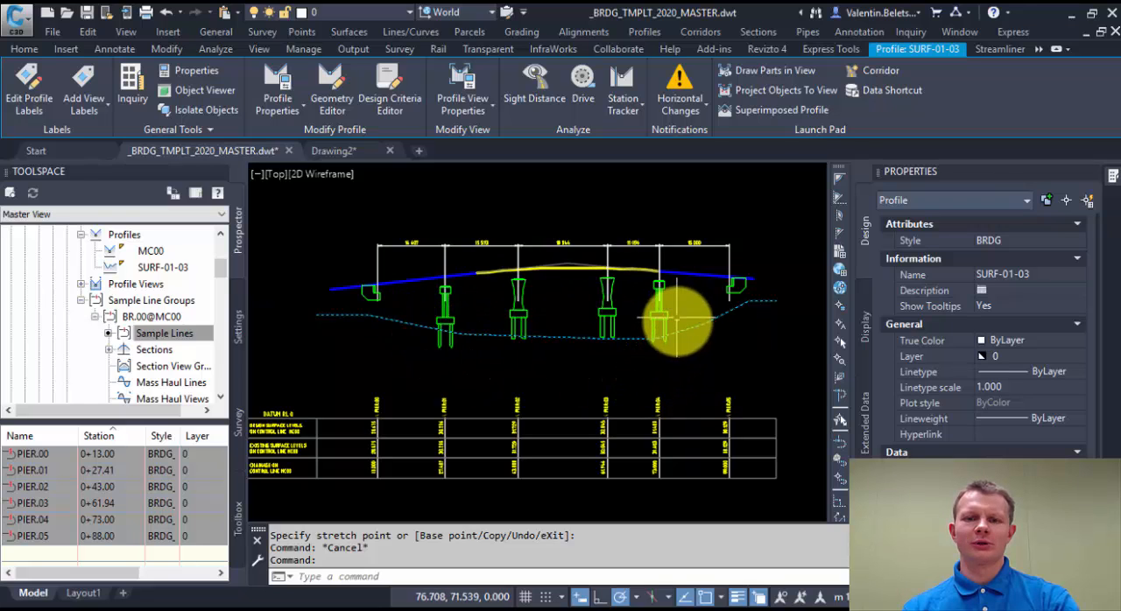
middle_click_drag(755, 358, 709, 318)
key("Escape")
scroll(692, 319, "down", 5)
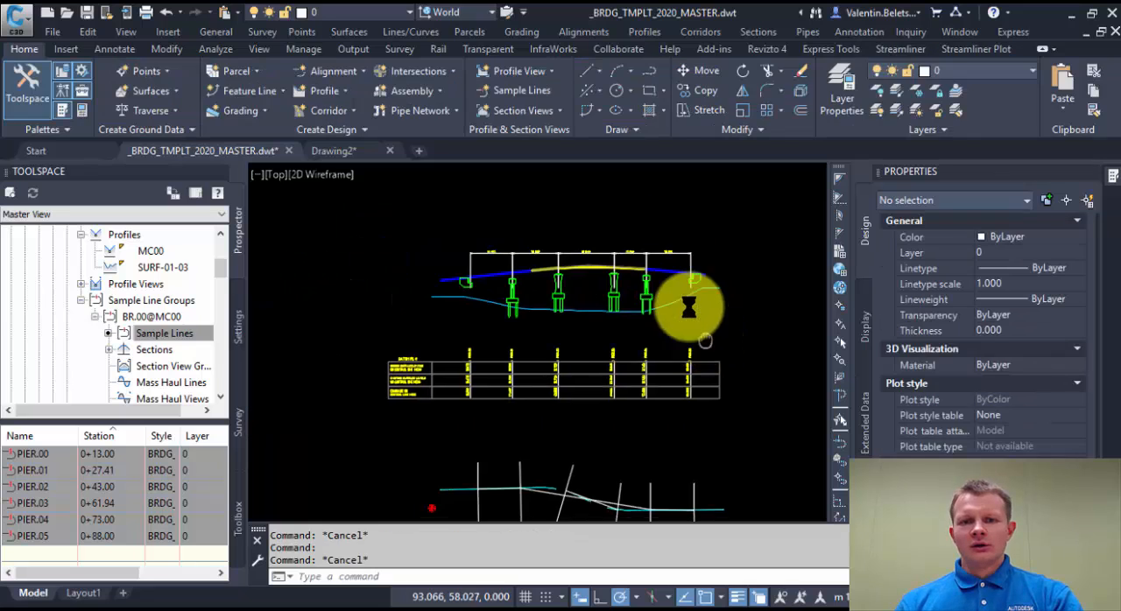
scroll(666, 302, "up", 3)
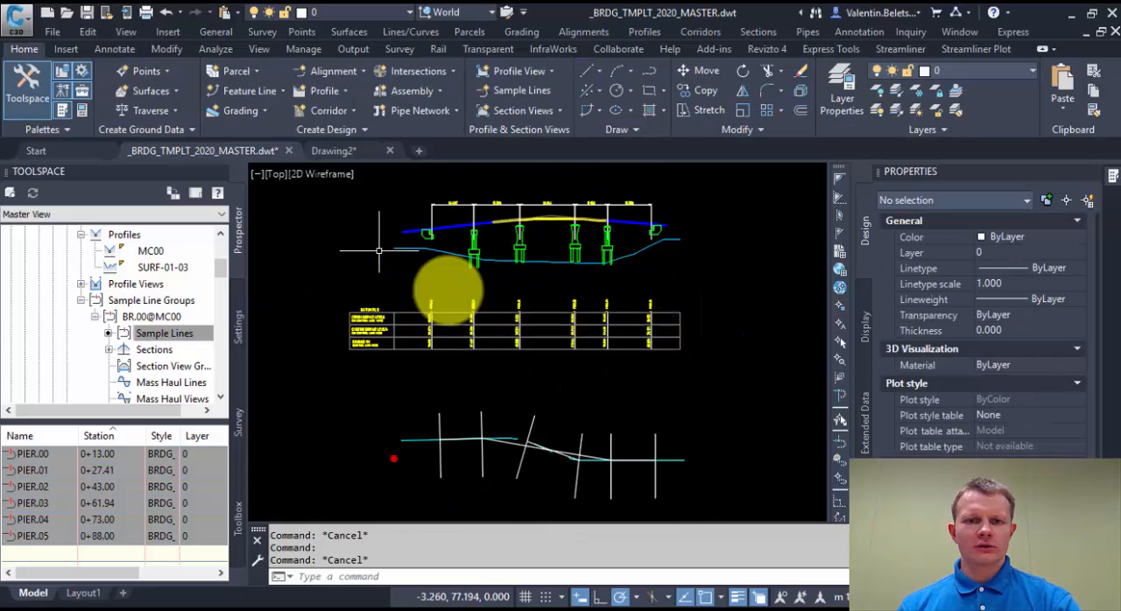